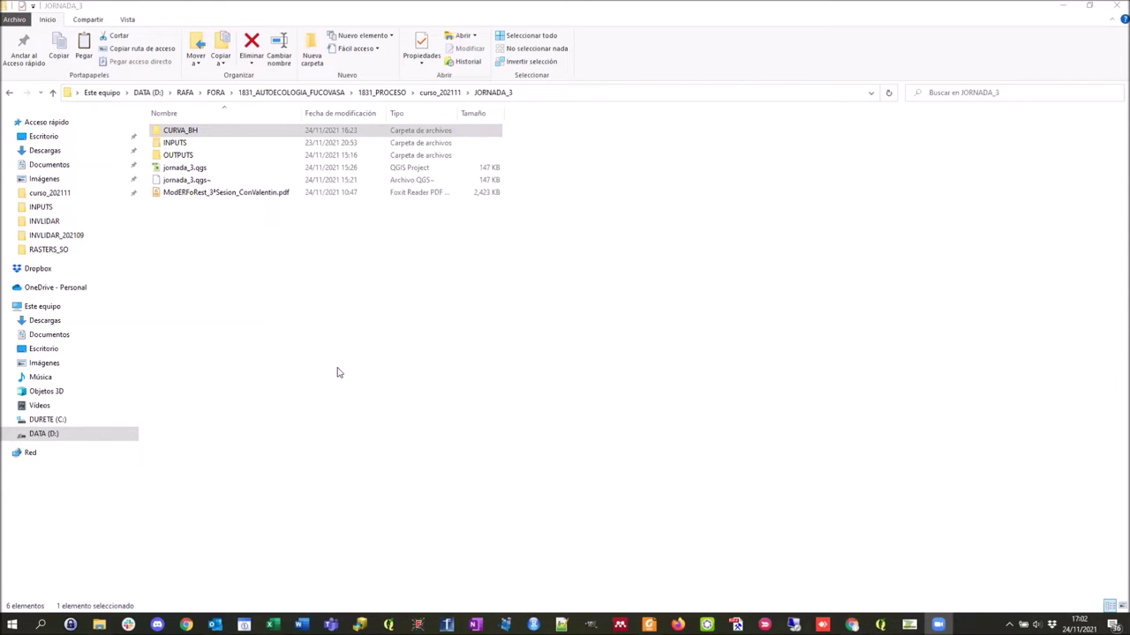
Switch to the MODelling Environmental Requirements for FOrest Restoration window and open the MDES module
key(alt+Tab)
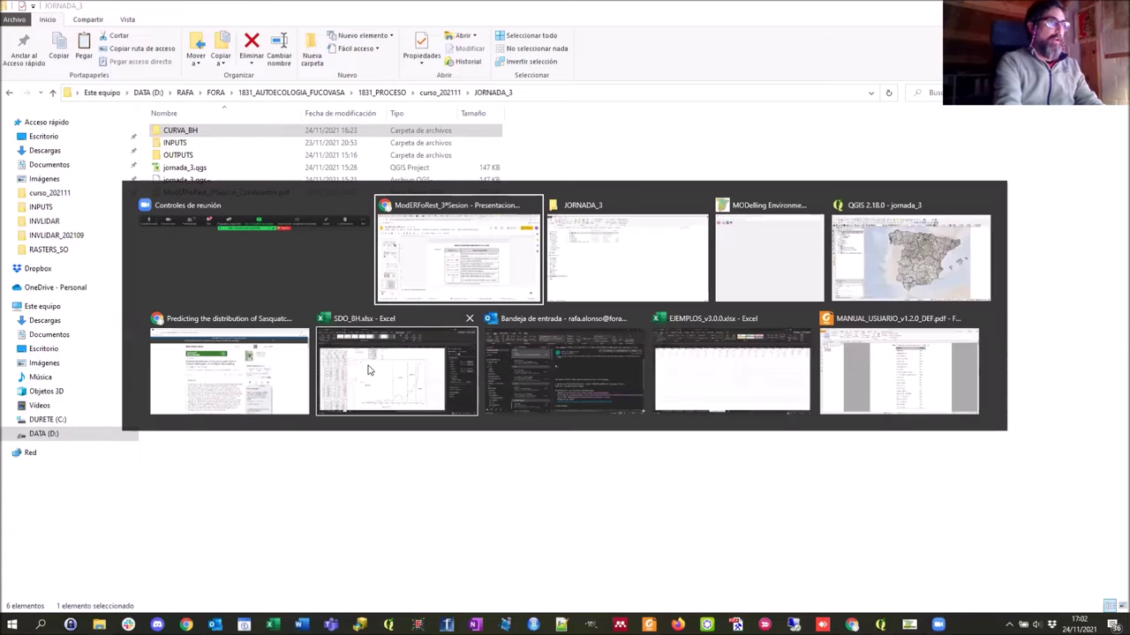
key(alt+Tab)
key(alt+Tab)
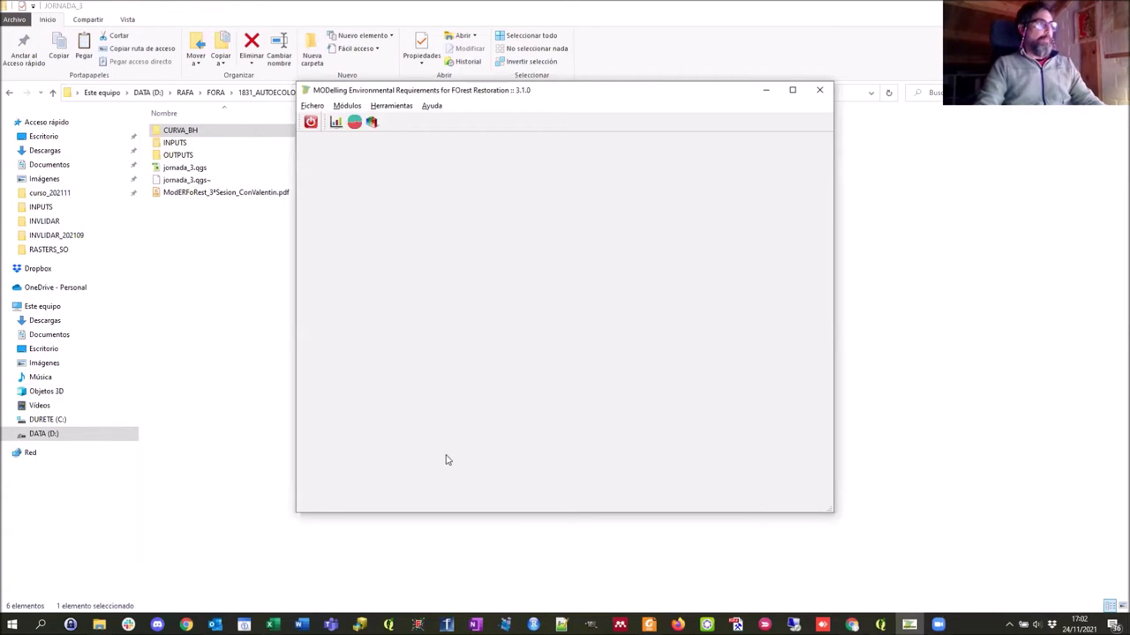
click(349, 107)
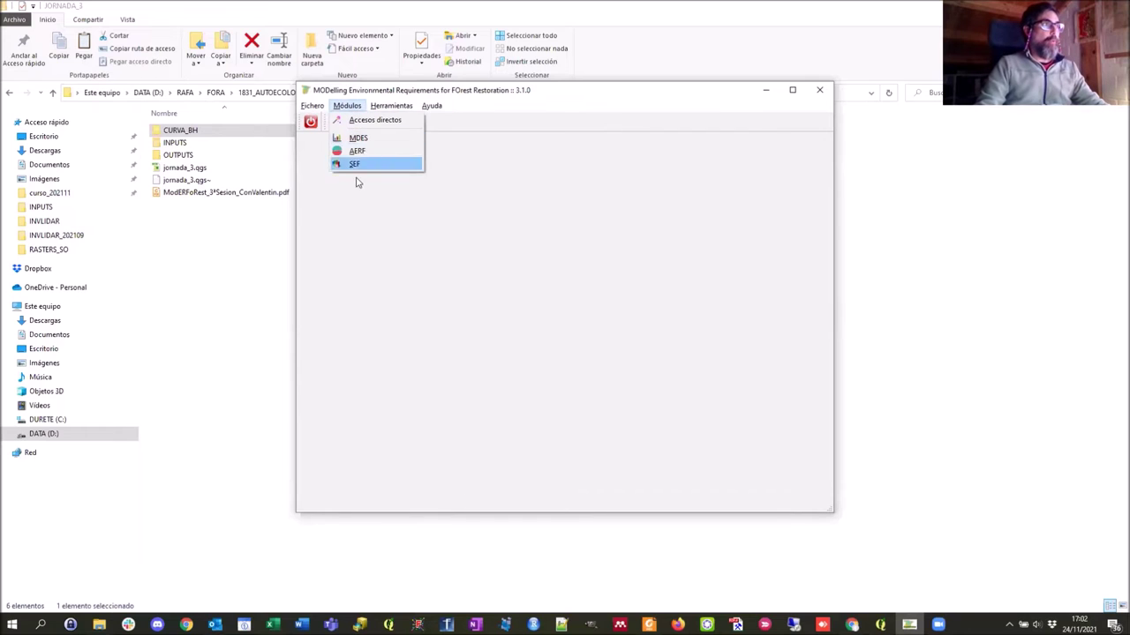
click(404, 189)
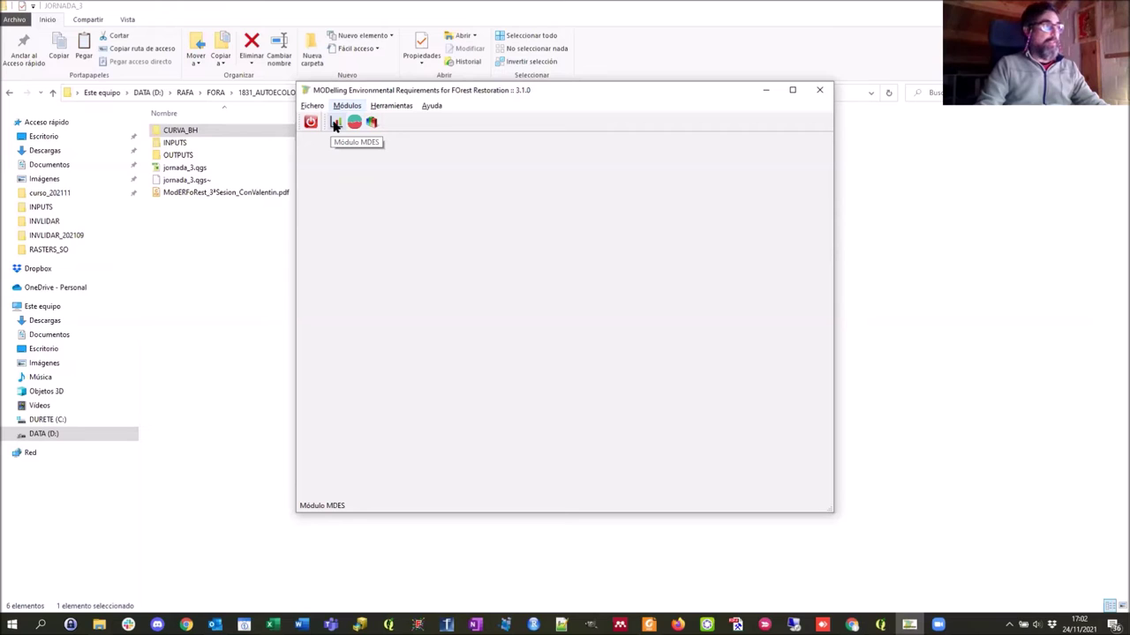
click(335, 124)
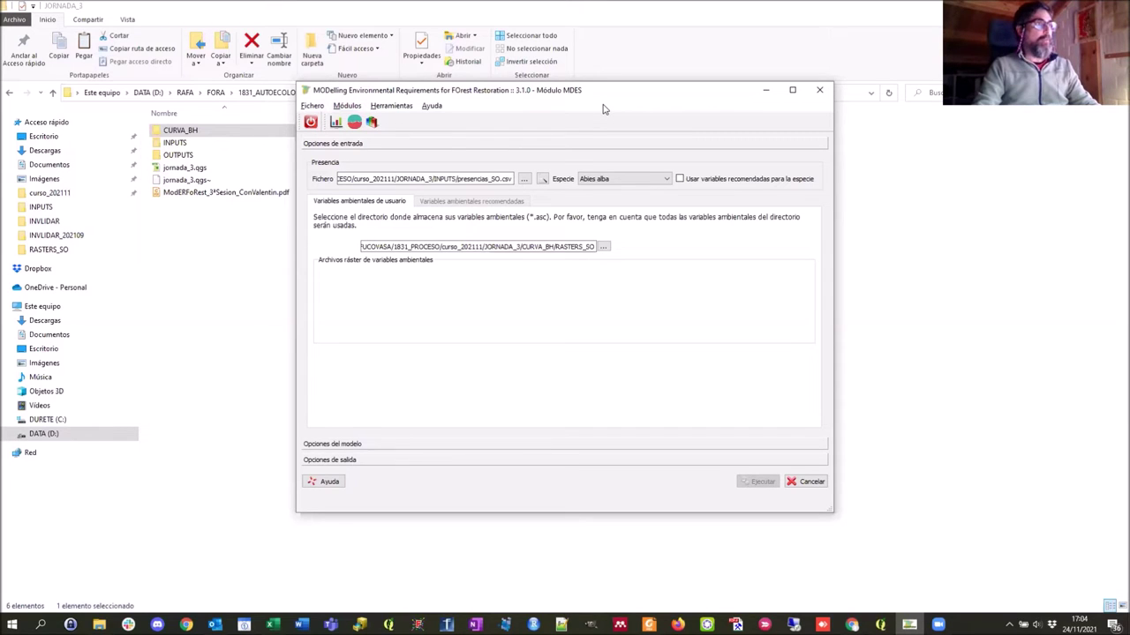
Switch to the EJEMPLOS_v3.0.0.xlsx workbook in Excel and show the MDES_PRESENCIAS sheet
key(alt+Tab)
key(alt+Tab)
key(alt+Tab)
key(alt+Tab)
key(alt+Tab)
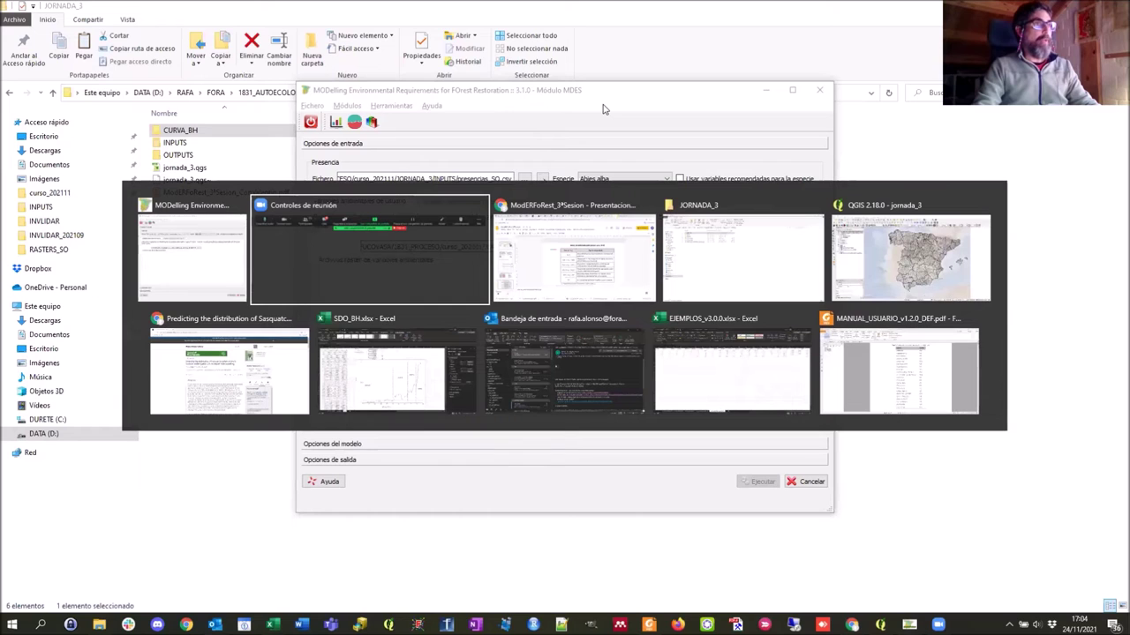
key(alt+Tab)
key(alt+Tab)
key(alt+Tab)
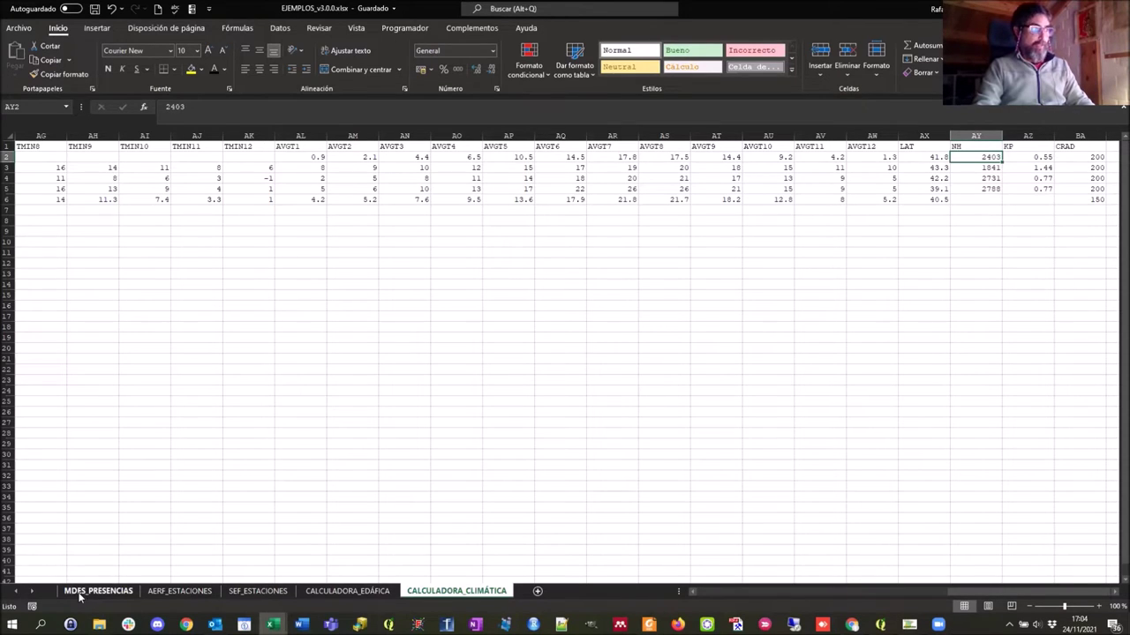
click(79, 593)
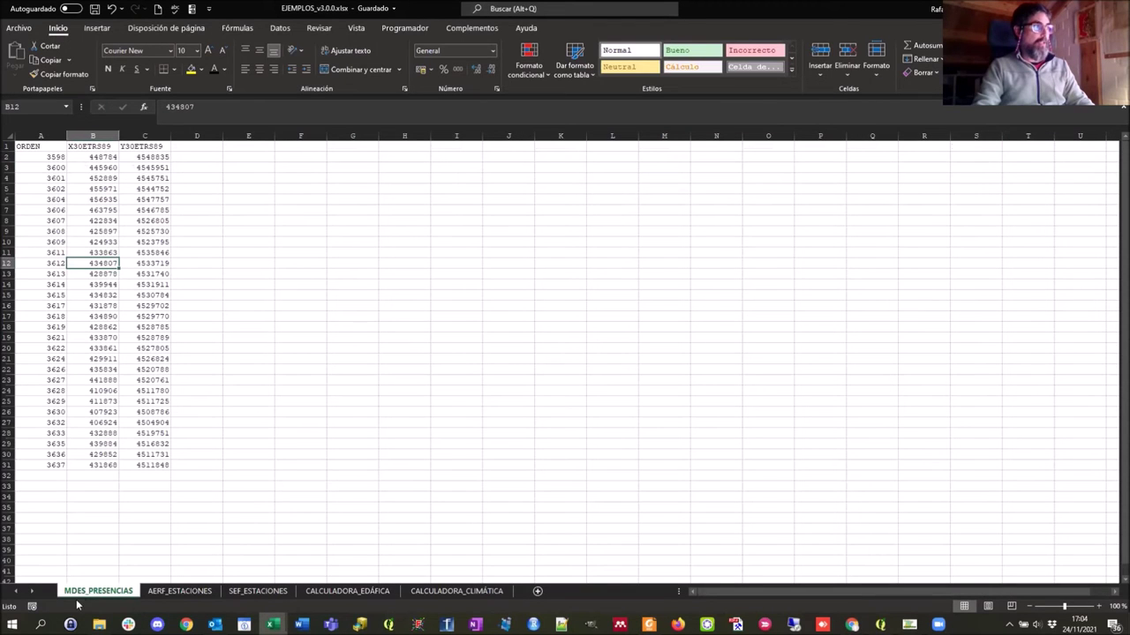
Examine the presence table's layout and its ORDEN, X30ETRS89 and Y30ETRS89 columns
drag(41, 147, 154, 465)
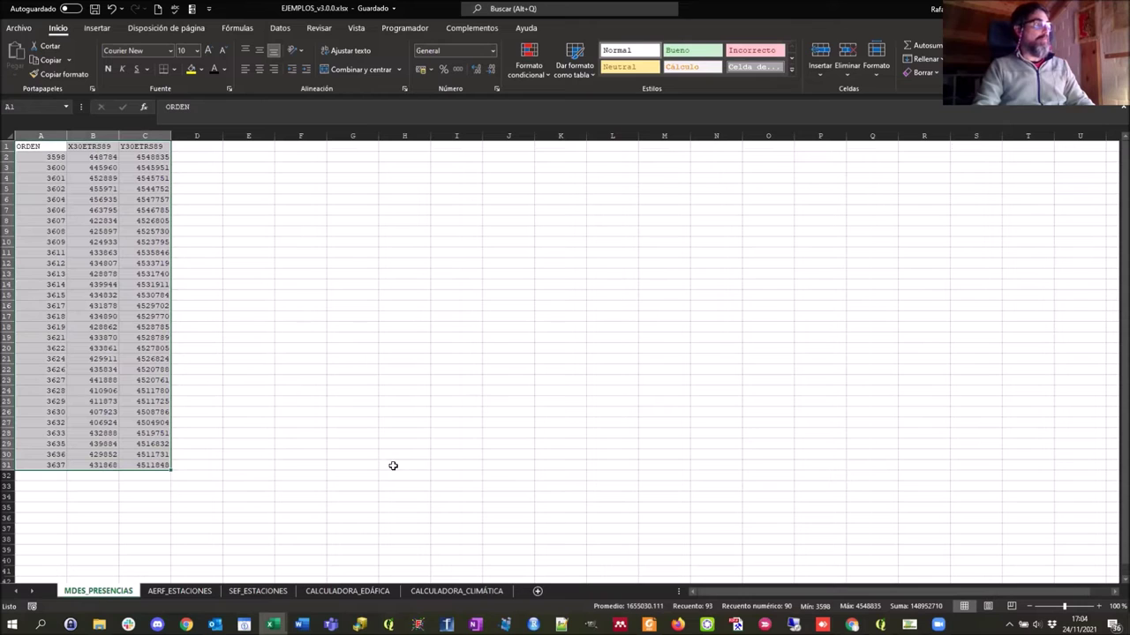
drag(41, 149, 59, 457)
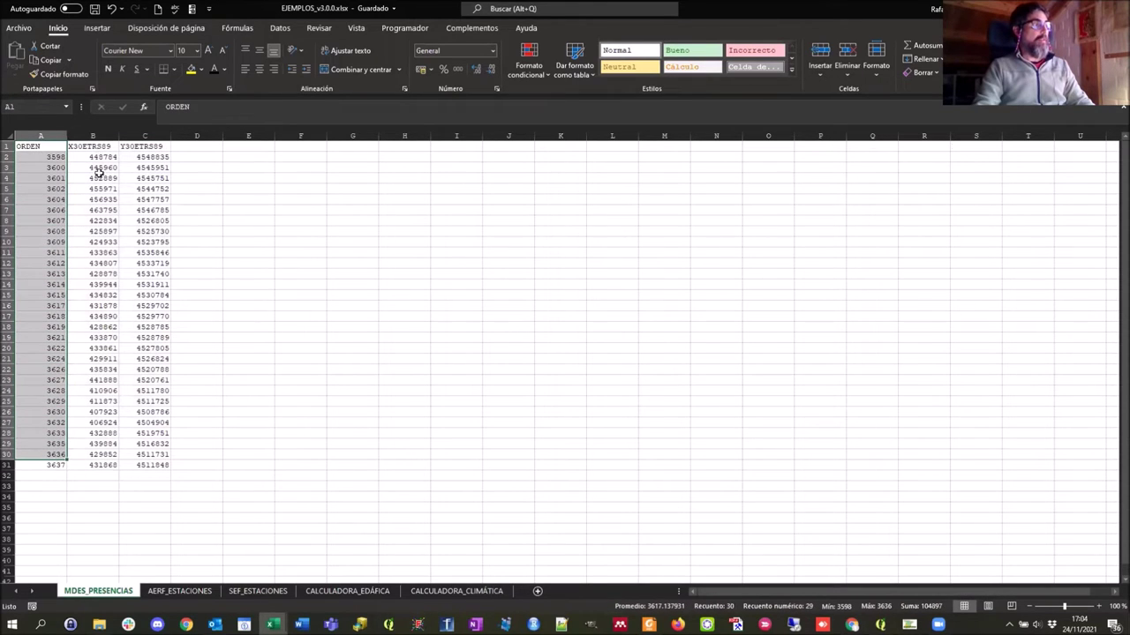
drag(97, 147, 97, 467)
drag(151, 147, 144, 439)
click(102, 337)
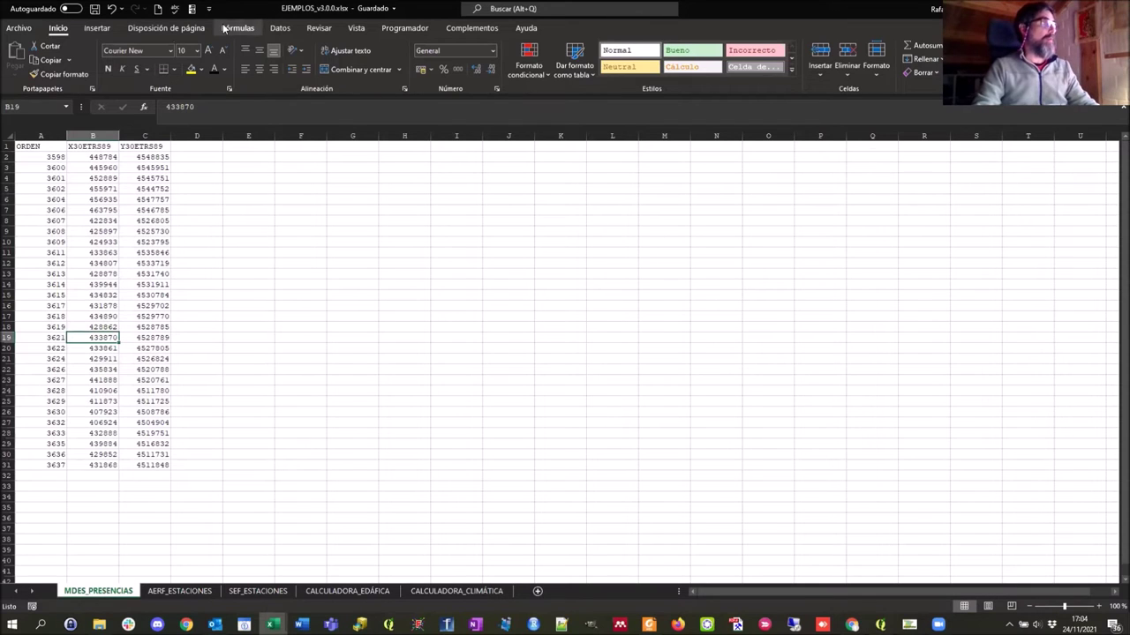
Start saving a copy of the workbook with the file type CSV (delimitado por comas)
click(19, 28)
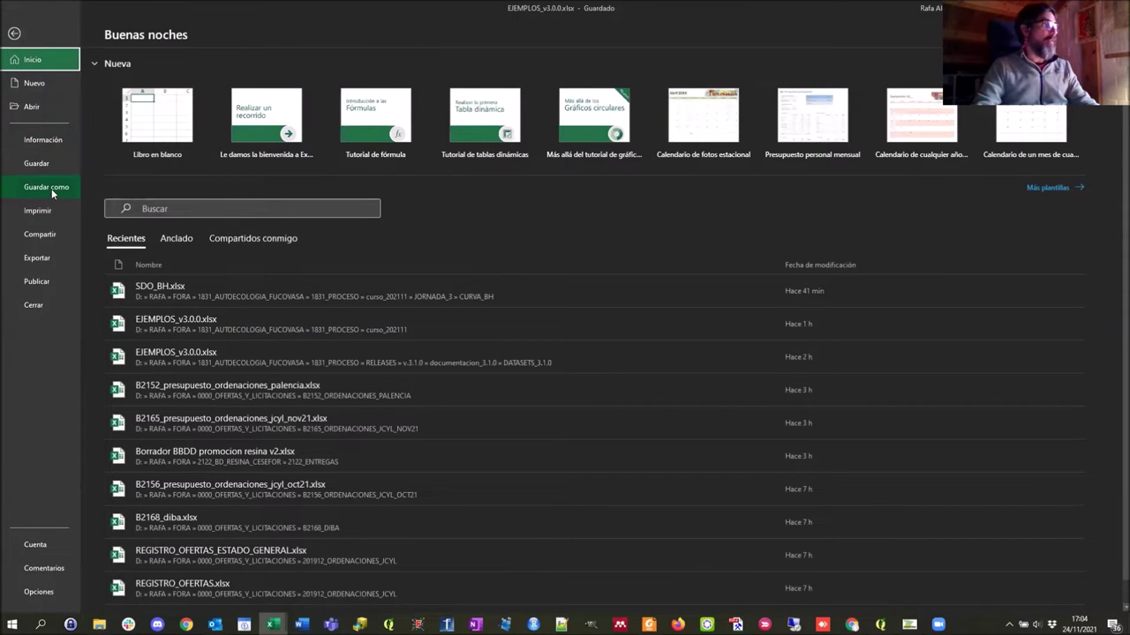
click(51, 188)
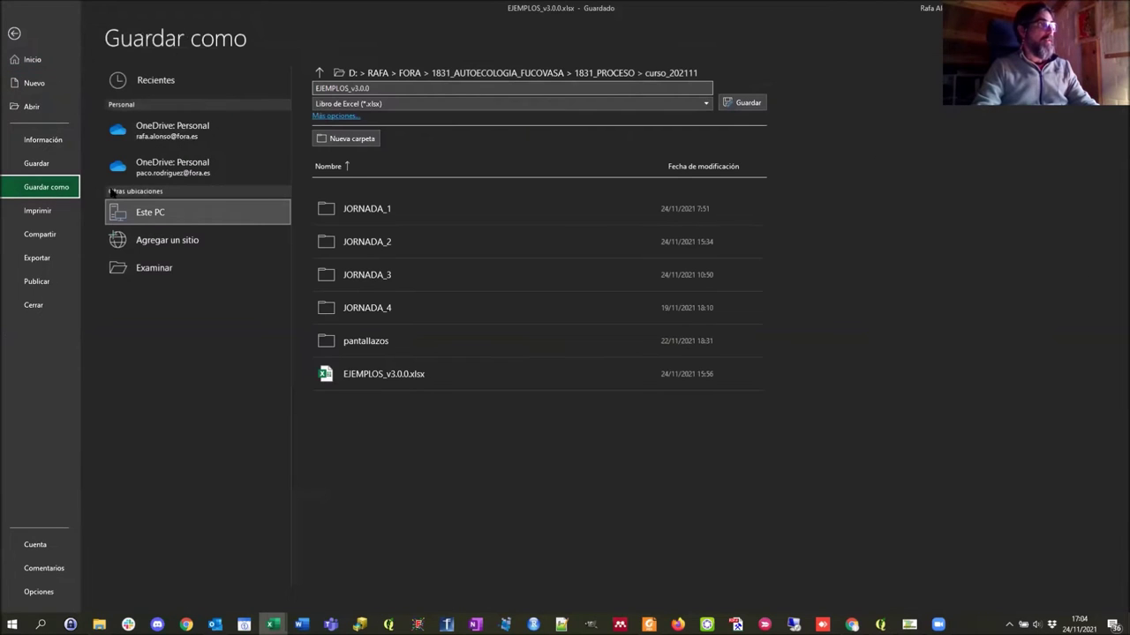
click(703, 105)
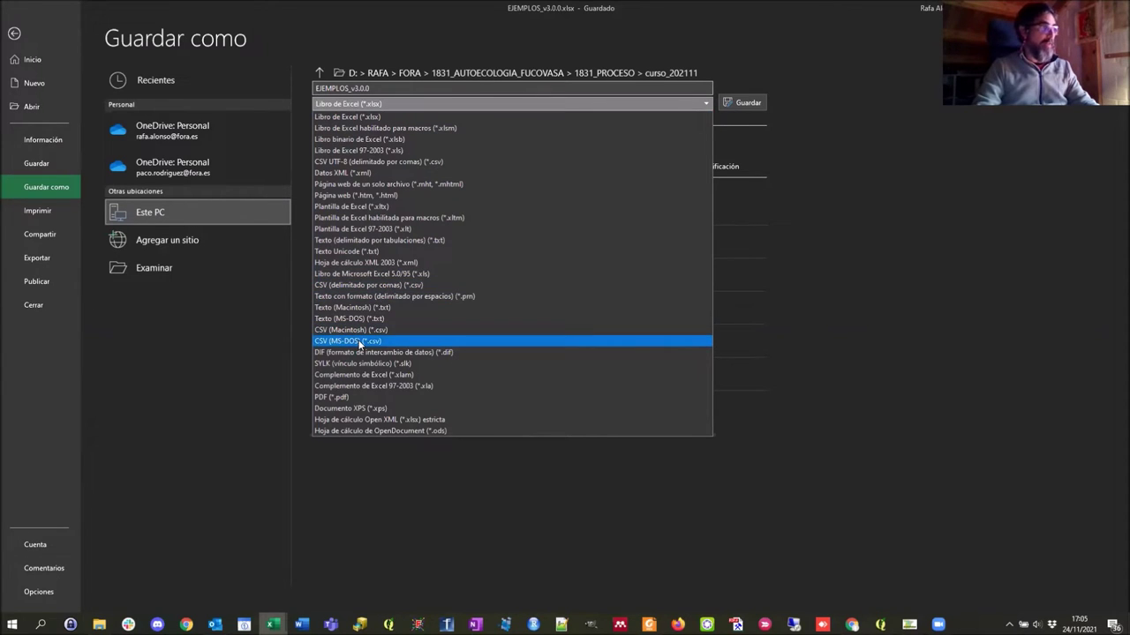
click(396, 286)
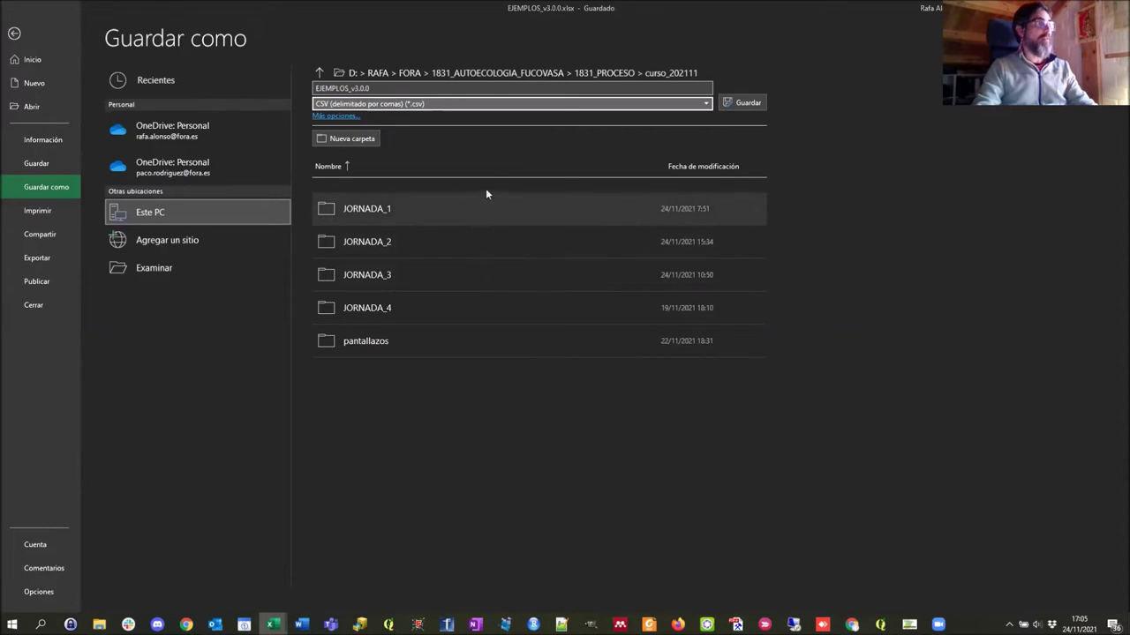
Save only the active sheet as presencias.csv in JORNADA_3\INPUTS, replacing the existing file
click(647, 75)
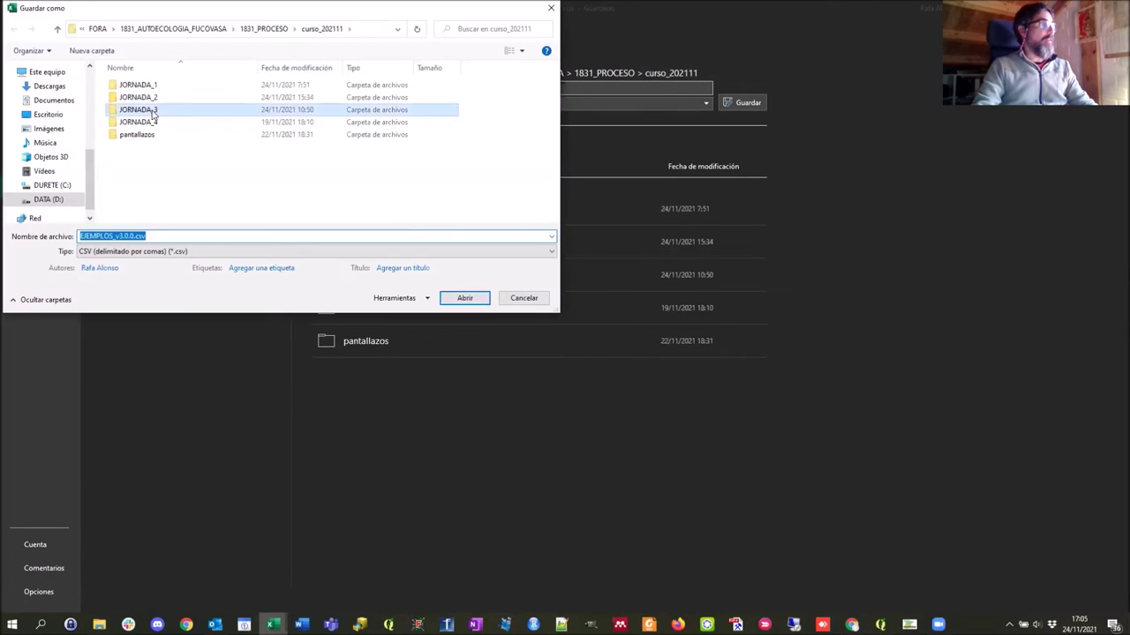
double_click(141, 110)
click(138, 98)
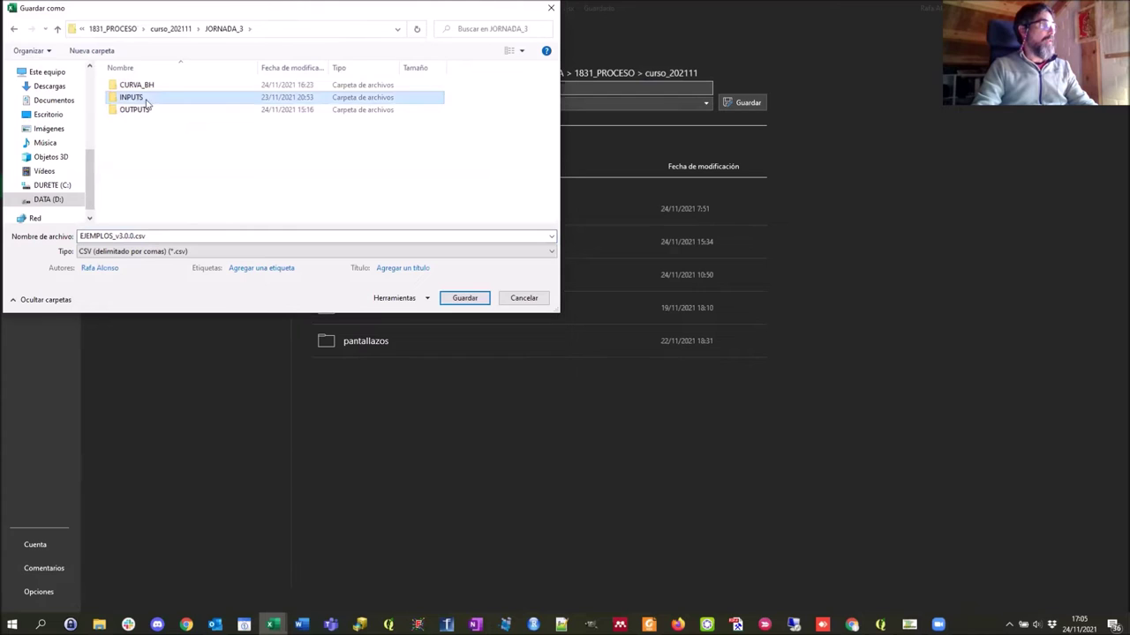
double_click(138, 97)
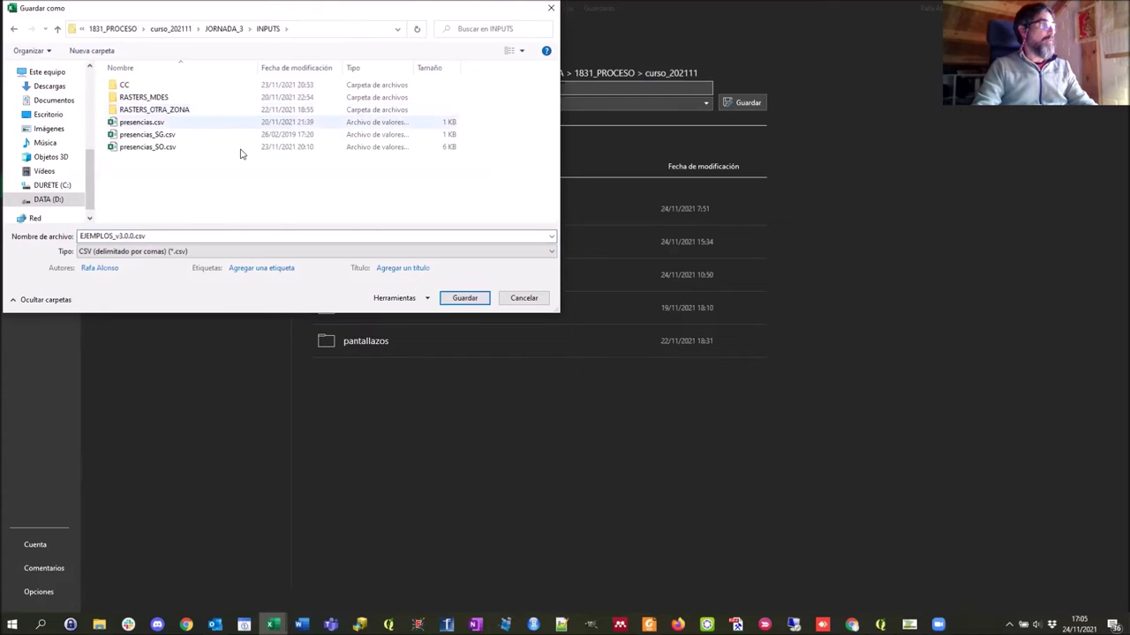
click(132, 122)
click(461, 300)
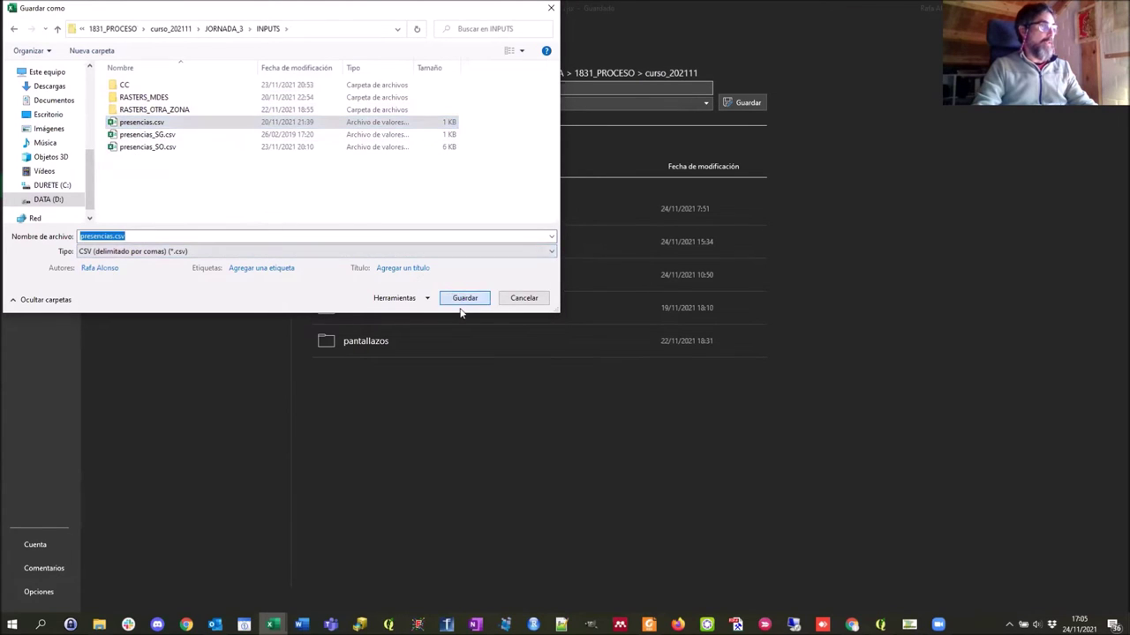
click(591, 312)
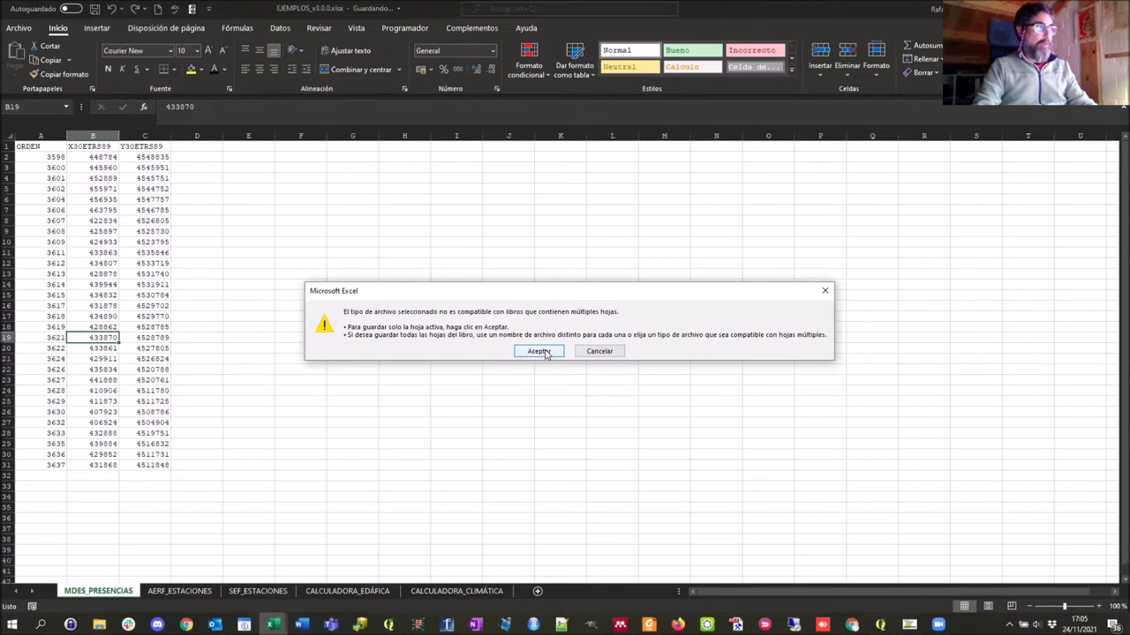
click(540, 351)
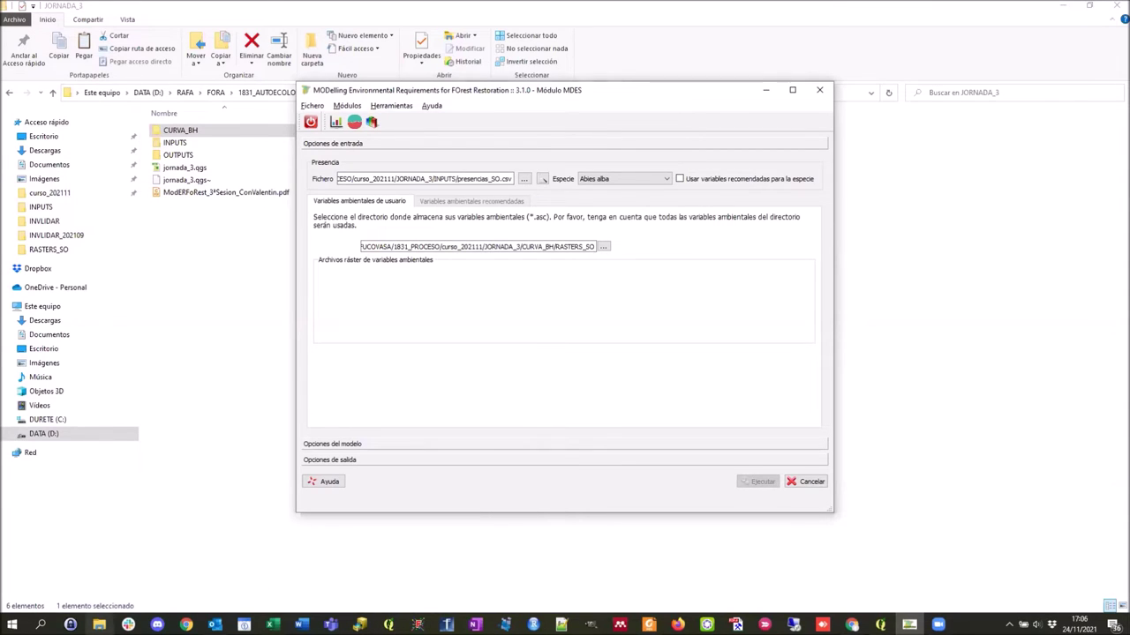
Open presencias.csv from JORNADA_3\INPUTS in Notepad++, check its comma-separated contents and close the file
click(100, 624)
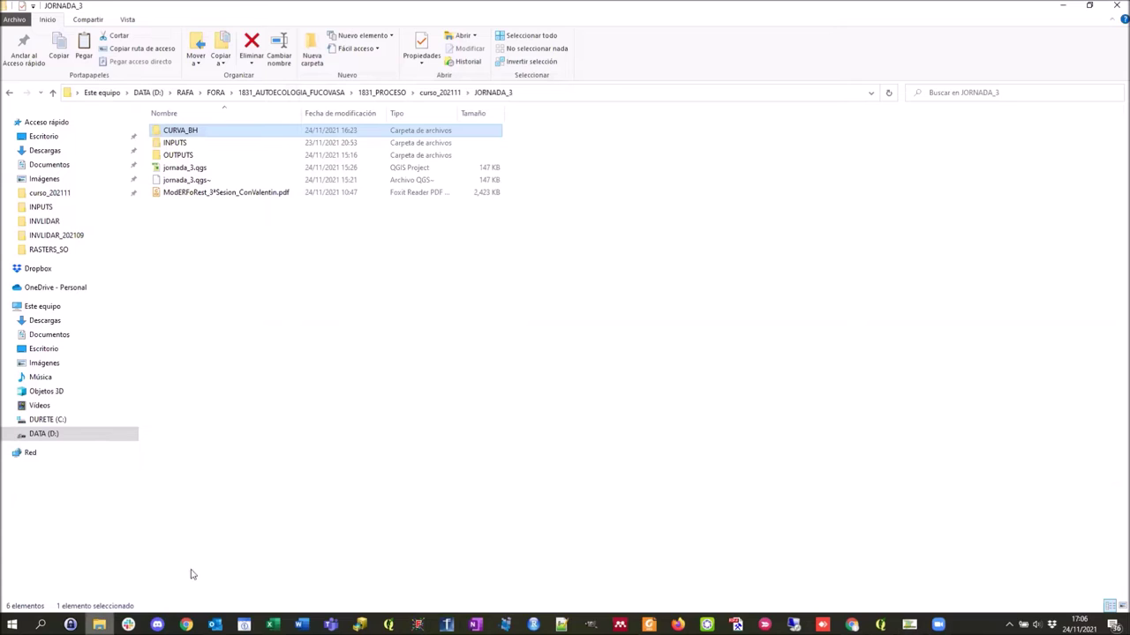
double_click(177, 143)
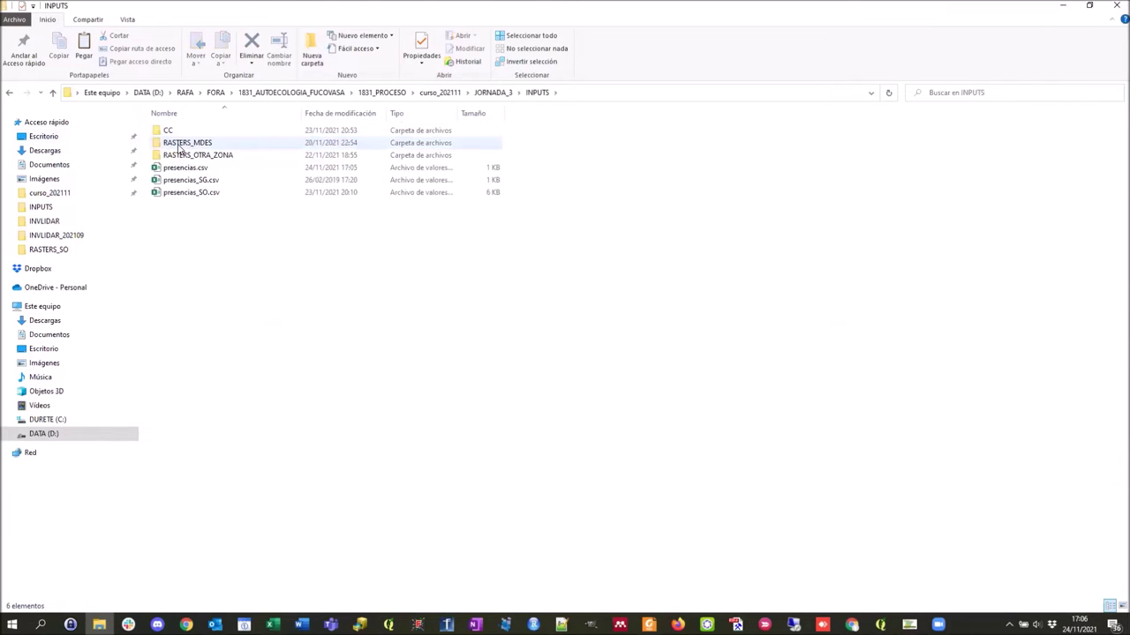
click(178, 171)
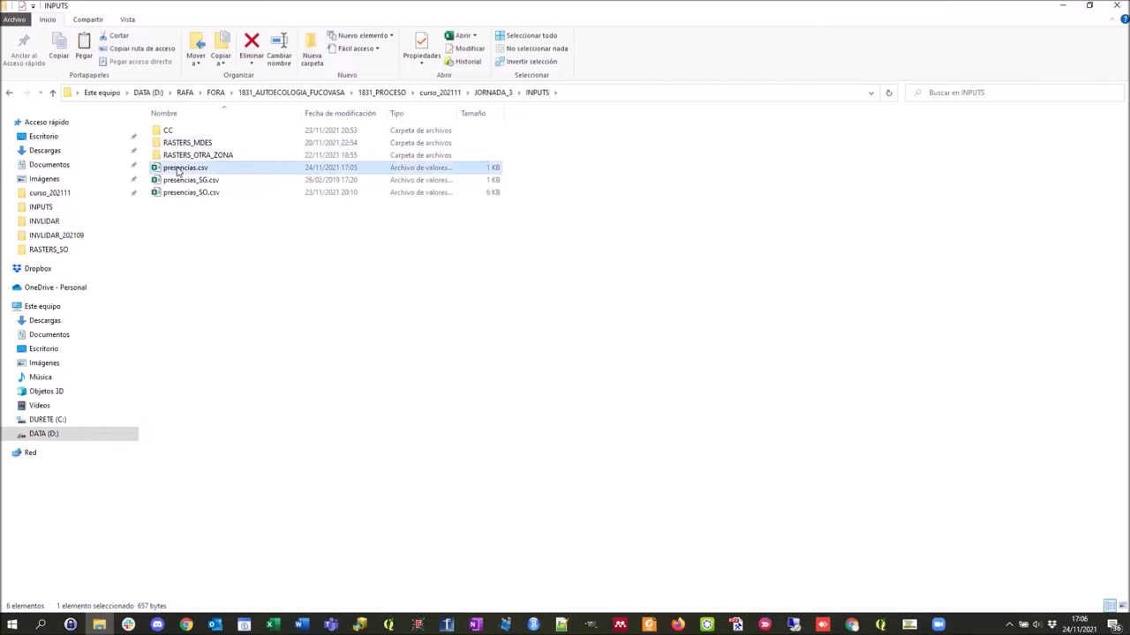
right_click(177, 171)
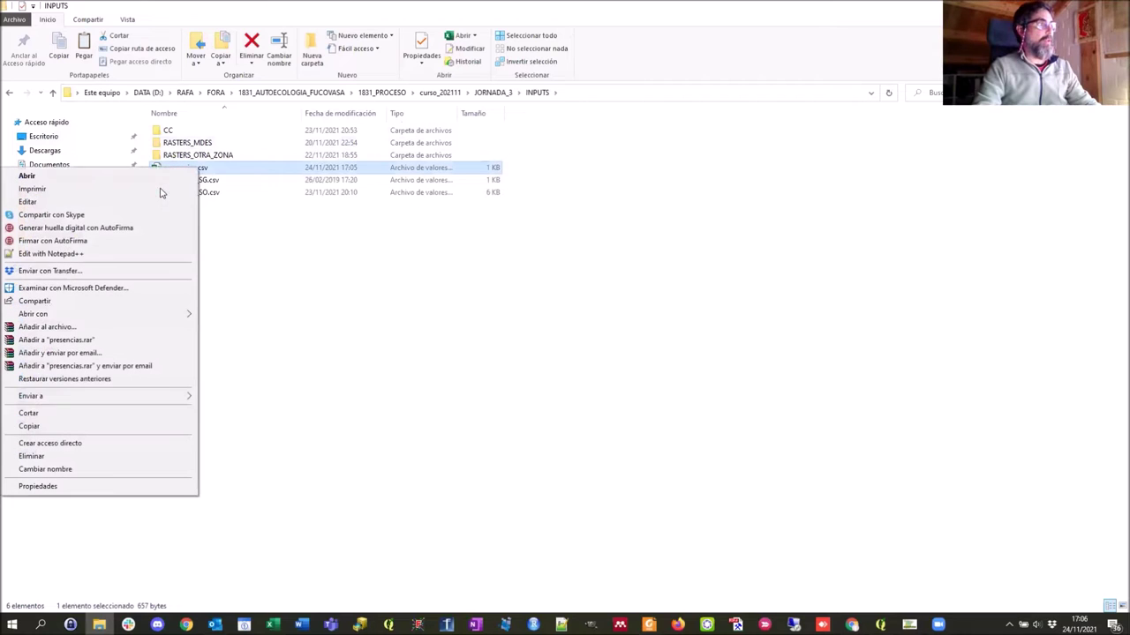
click(60, 254)
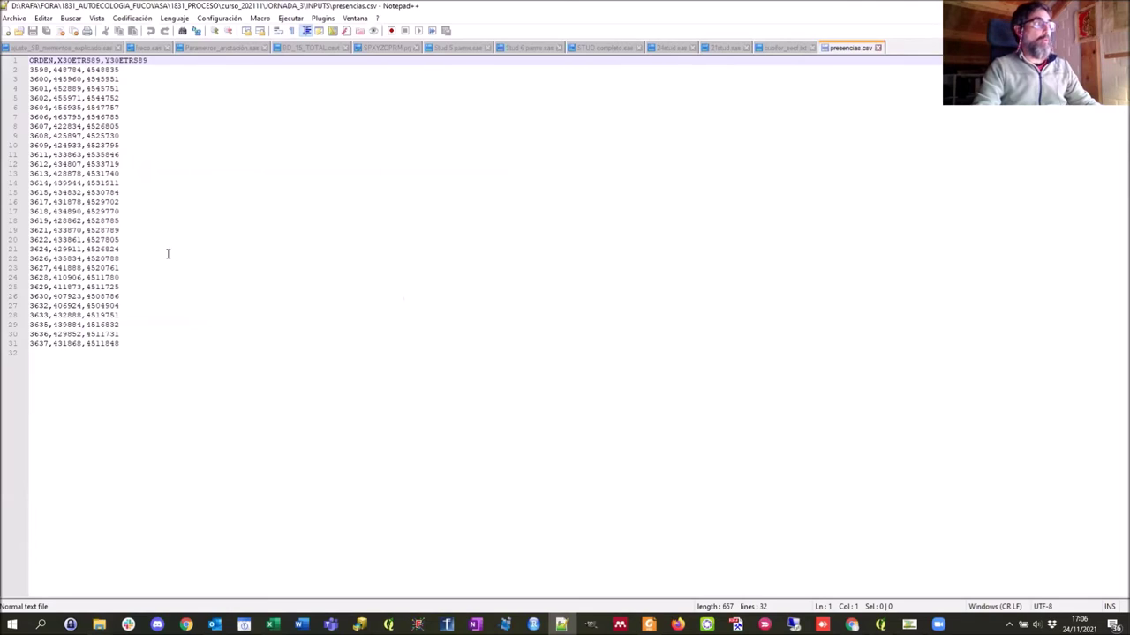
scroll(239, 285, up, 2)
scroll(239, 285, up, 2)
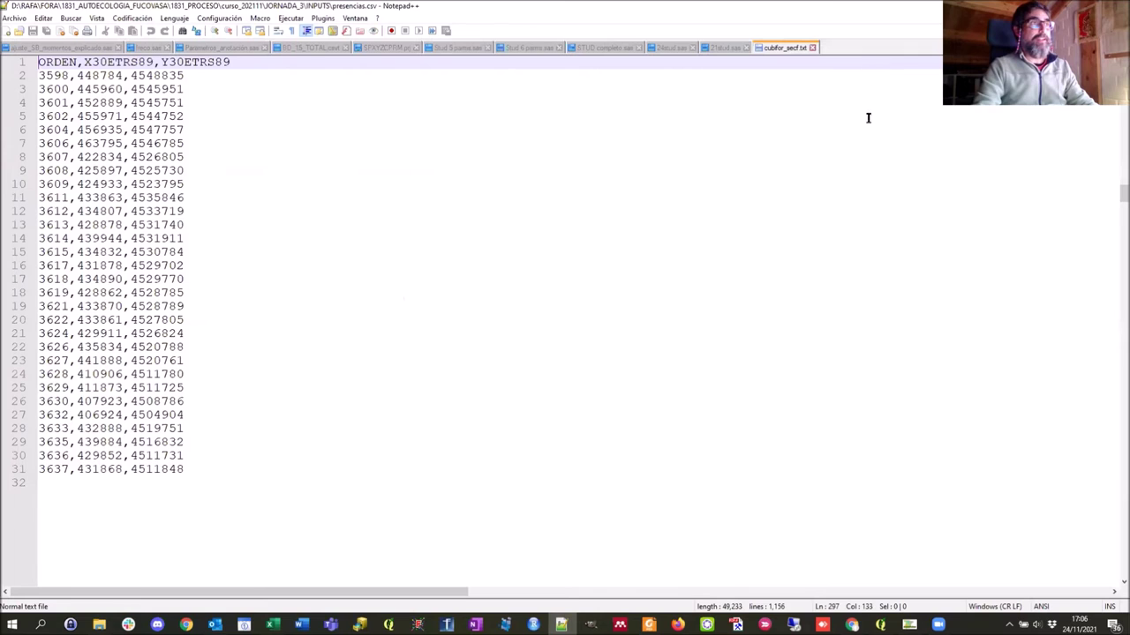
key(ctrl+w)
Reopen EJEMPLOS_v3.0.0.xlsx from the curso_202111 folder and inspect the NH and KP headers on the CALCULADORA_CLIMÁTICA sheet
key(alt+Tab)
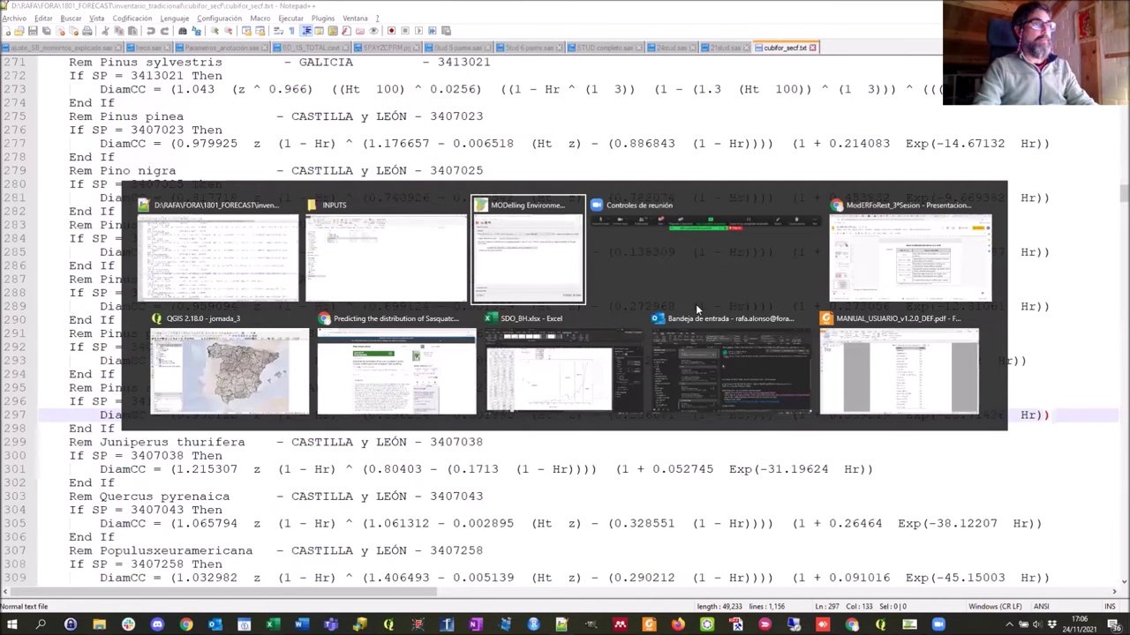
click(341, 224)
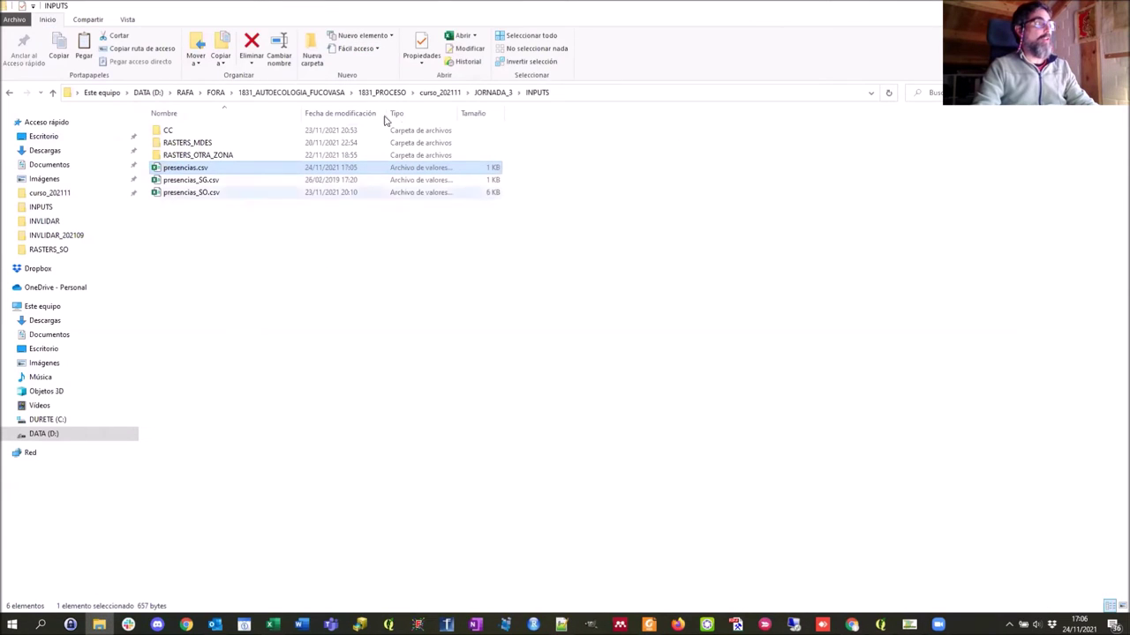
click(437, 94)
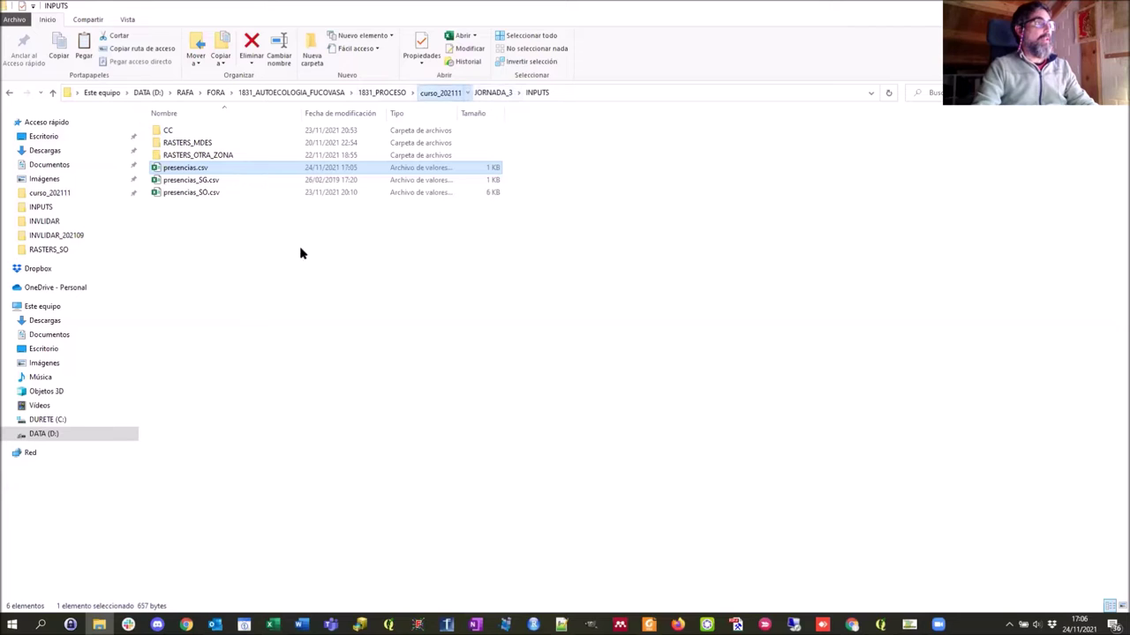
click(206, 232)
double_click(205, 232)
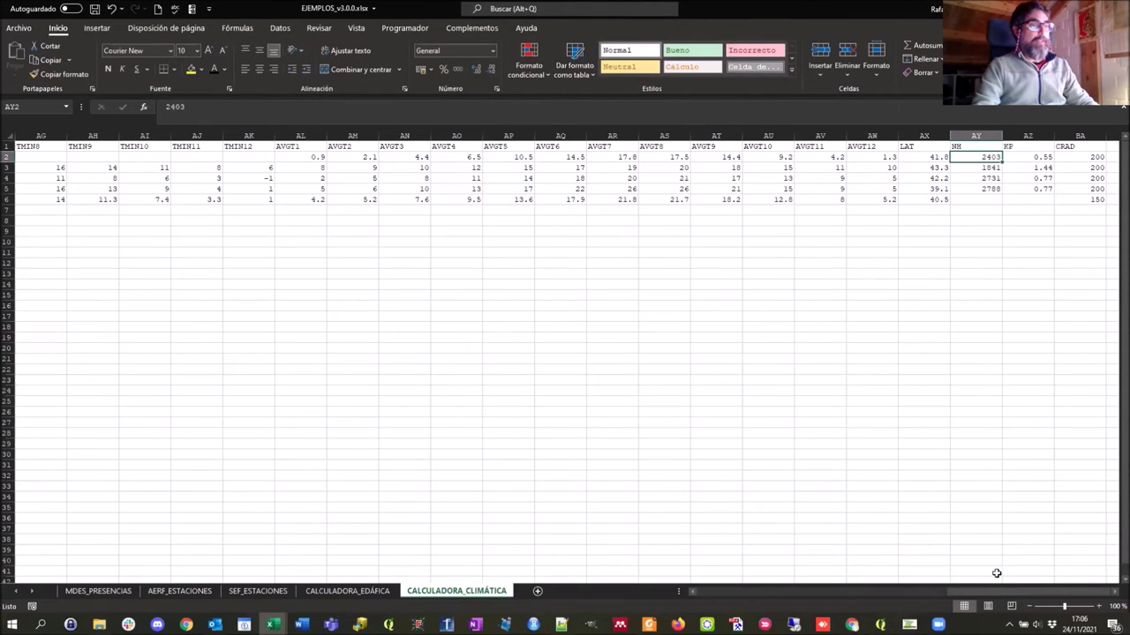
drag(961, 146, 1009, 145)
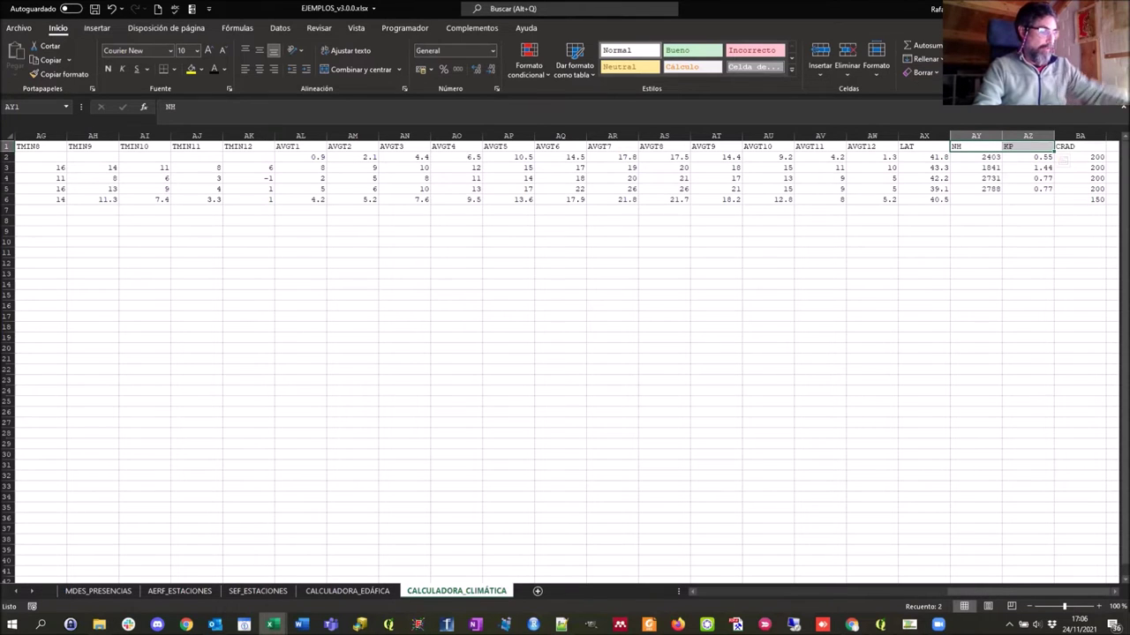
Switch to File Explorer, check JORNADA_1 and open the RASTERS_CALCULADORA_CLIMATICA folder inside JORNADA_2\1_calculadora_climatica
key(alt+Tab)
key(alt+Tab)
key(alt+Tab)
key(alt+shift+Tab)
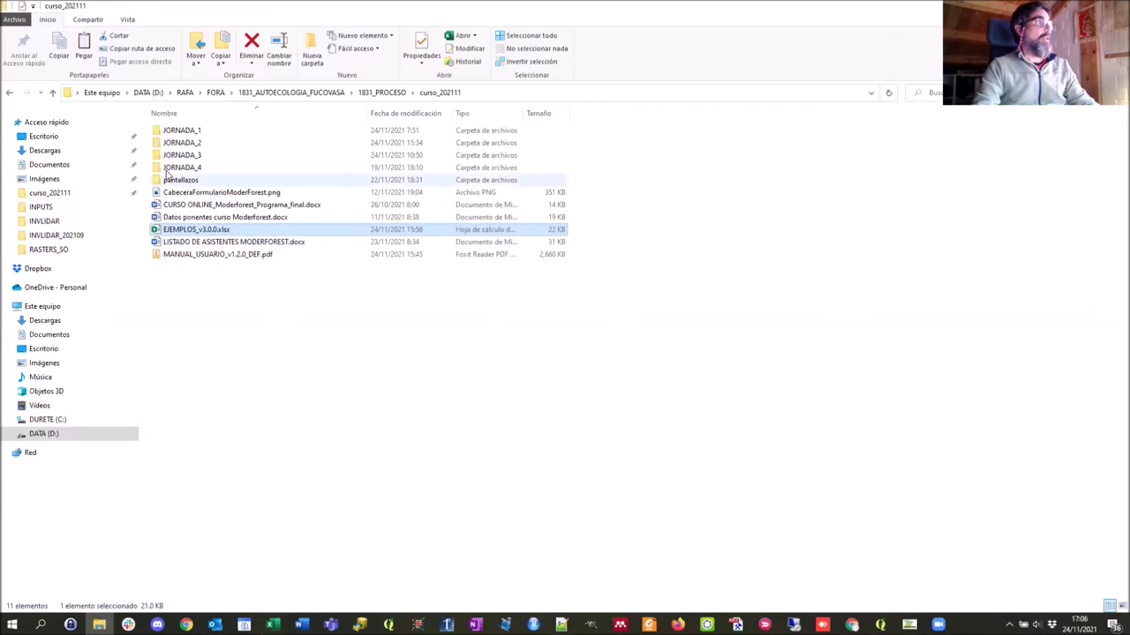
click(186, 132)
double_click(186, 133)
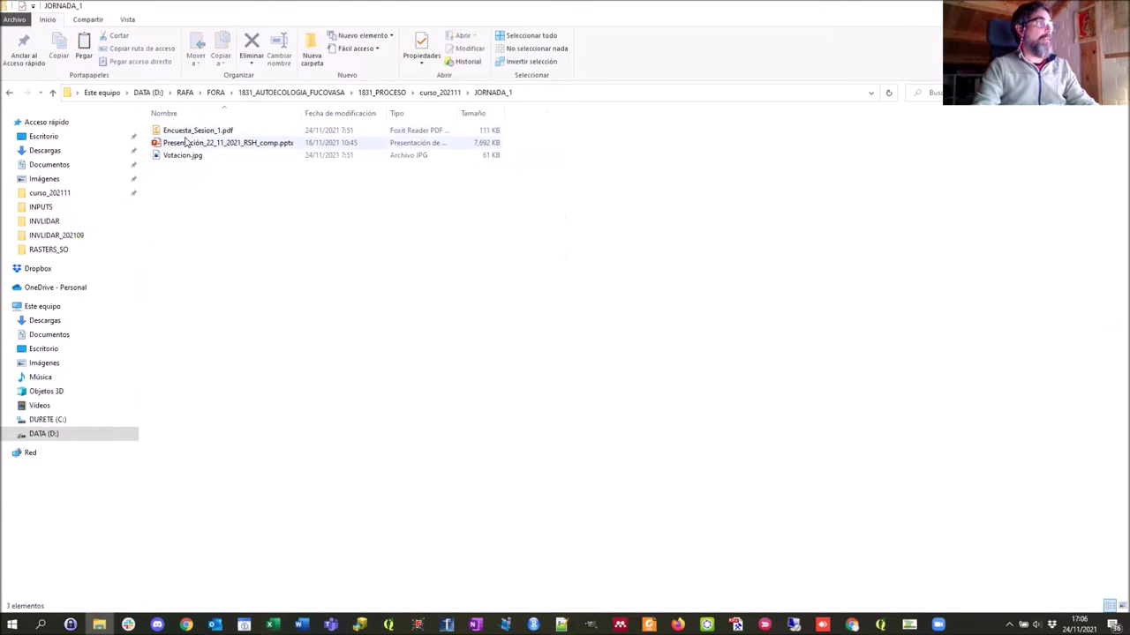
click(440, 92)
double_click(179, 144)
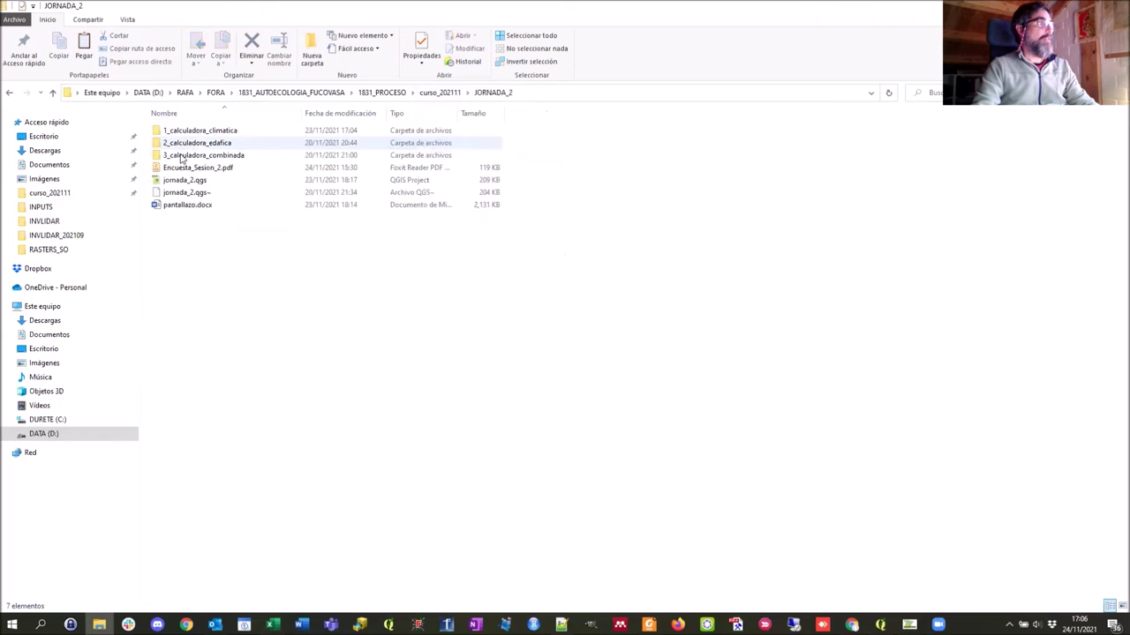
double_click(198, 132)
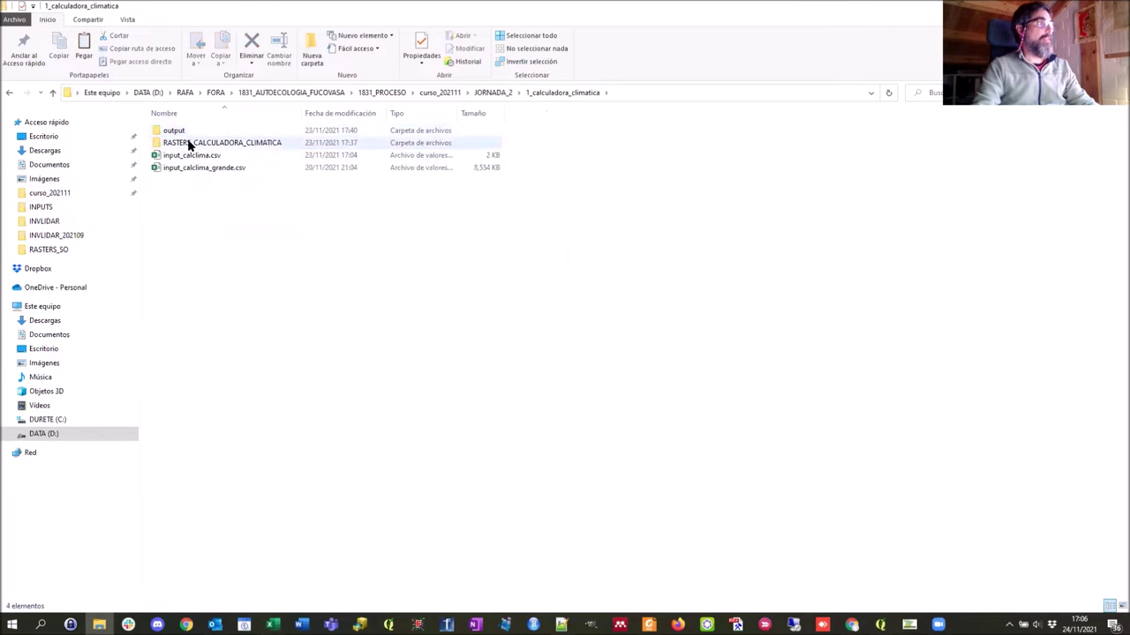
click(217, 147)
double_click(217, 146)
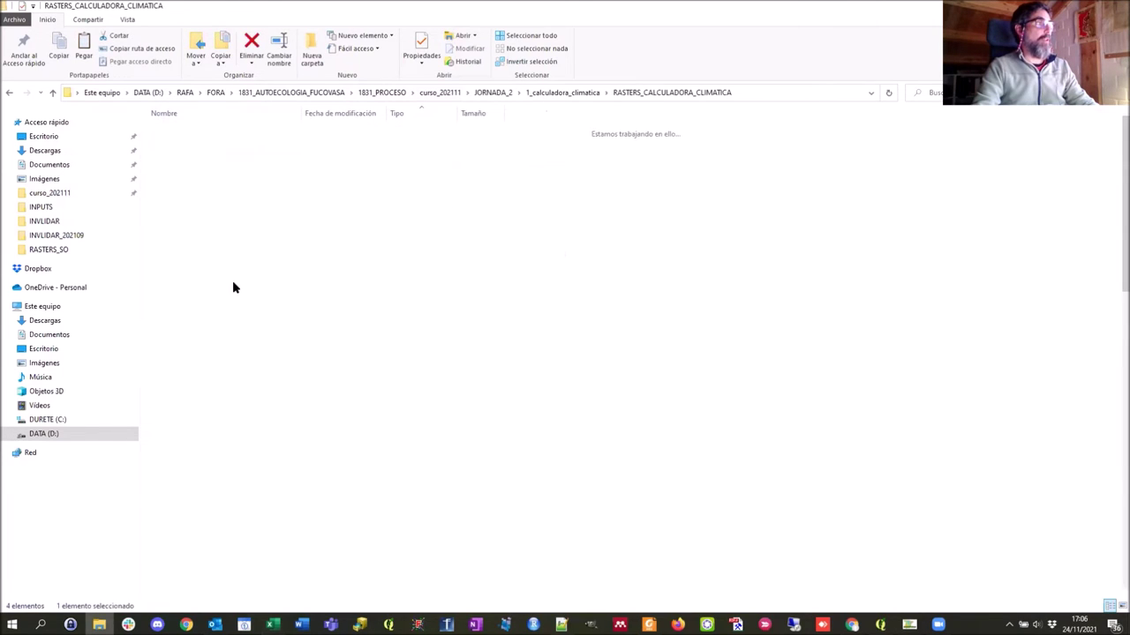
Rename the raster file K_SO.asc as KP_SO.asc
click(176, 295)
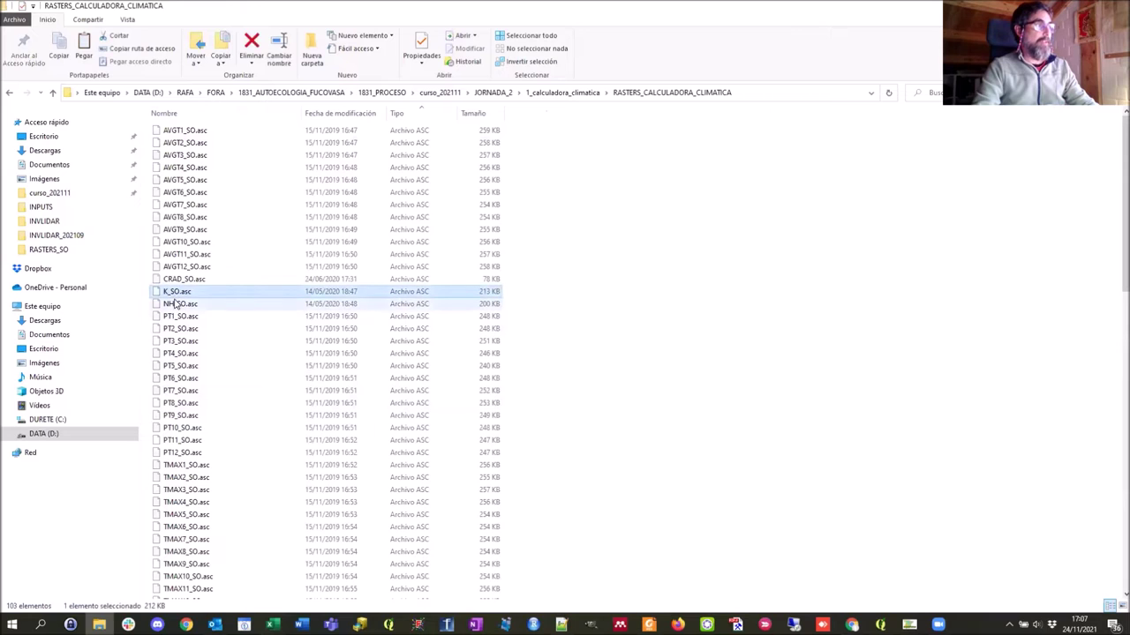
click(177, 295)
text(P)
key(Return)
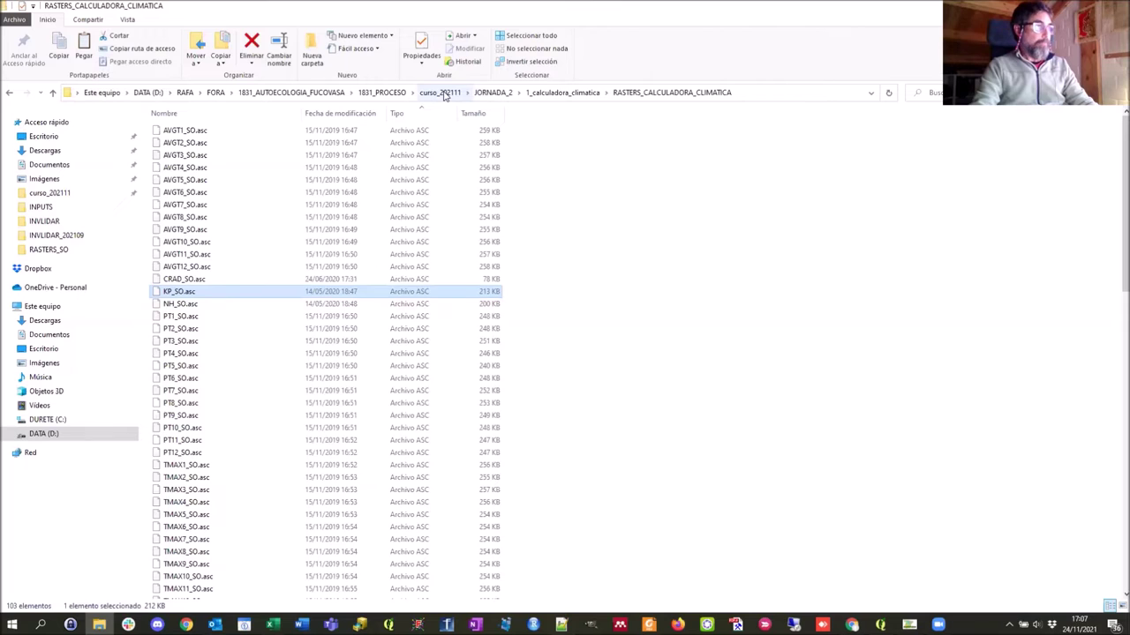
Switch to ModERFoRest's MDES module and load presencias.csv from curso_202111\JORNADA_3\INPUTS as the presence file
key(alt+Tab)
key(alt+Tab)
key(alt+Tab)
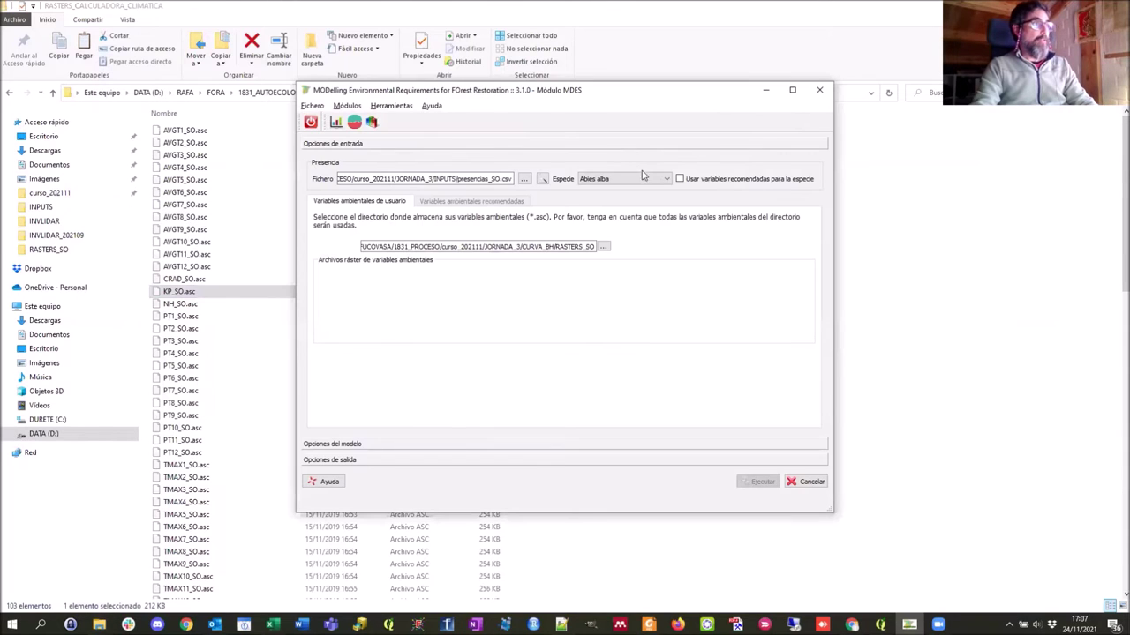
click(525, 179)
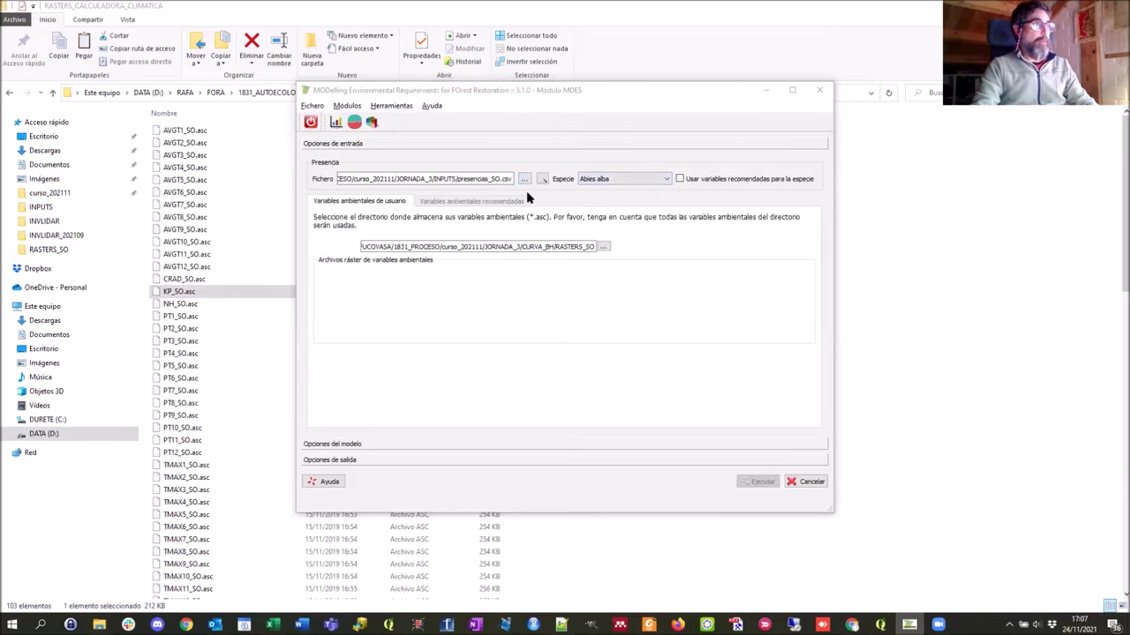
scroll(358, 208, up, 2)
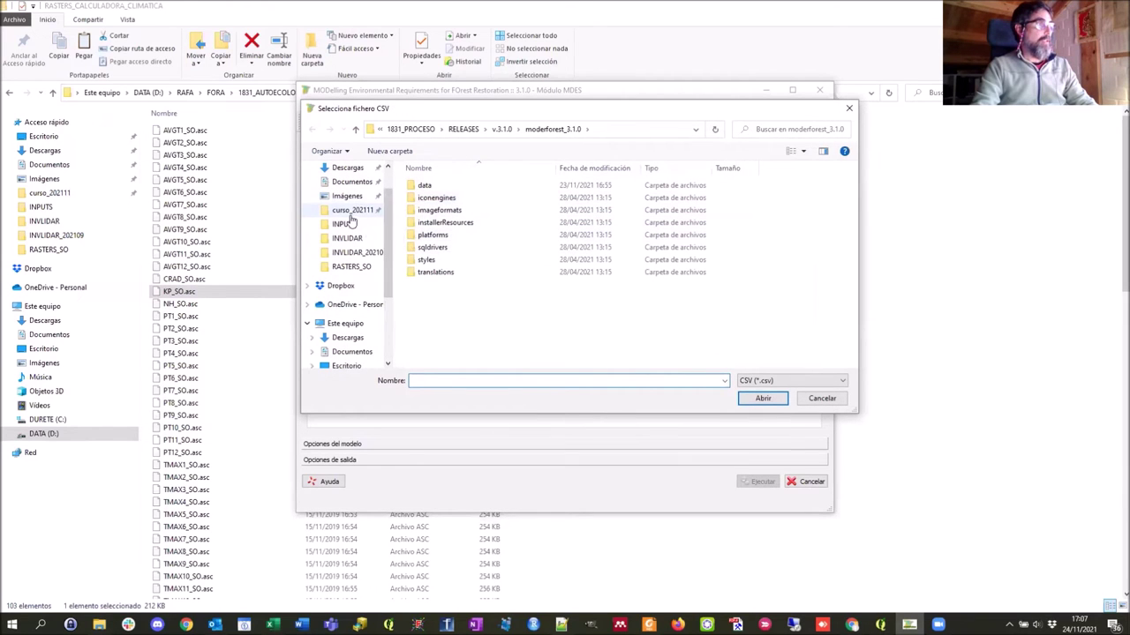
click(351, 211)
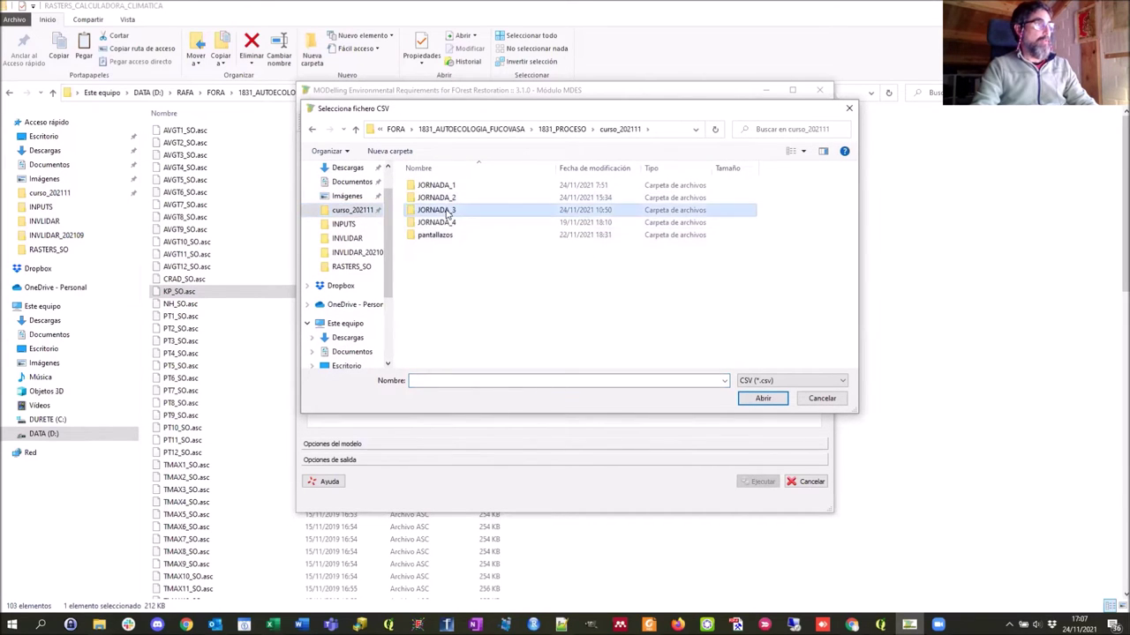
double_click(448, 211)
double_click(424, 199)
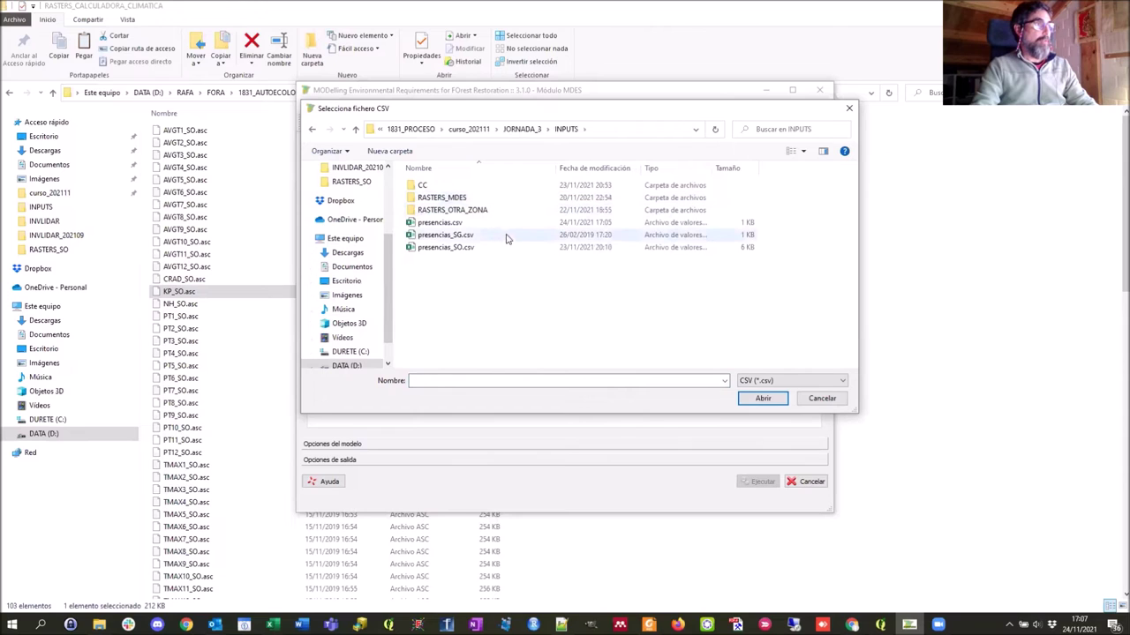
click(436, 225)
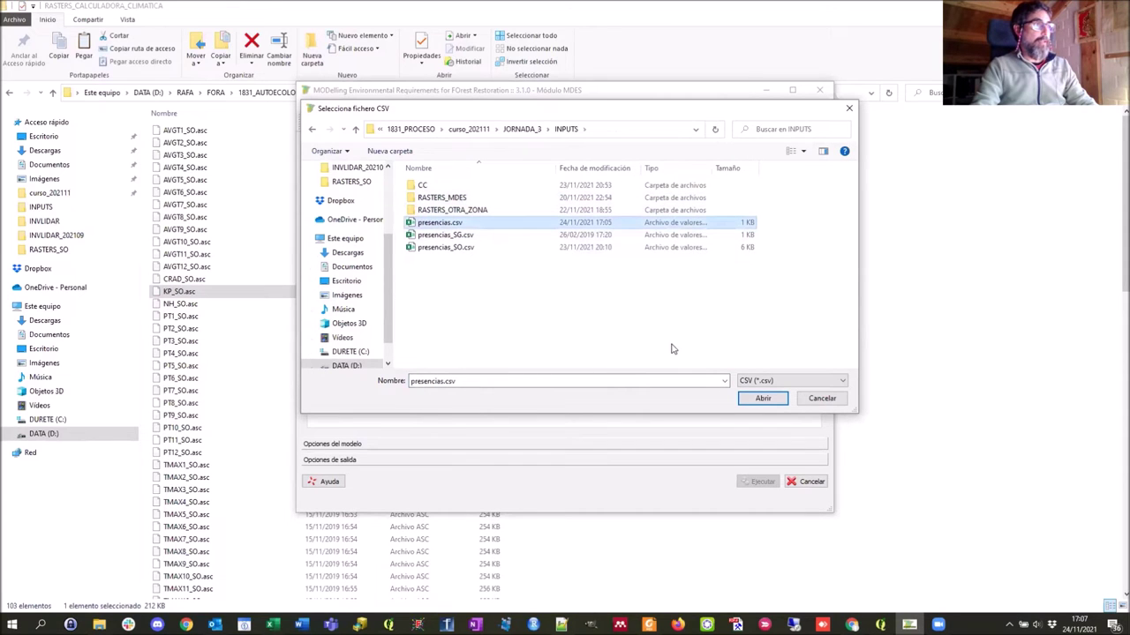
click(762, 399)
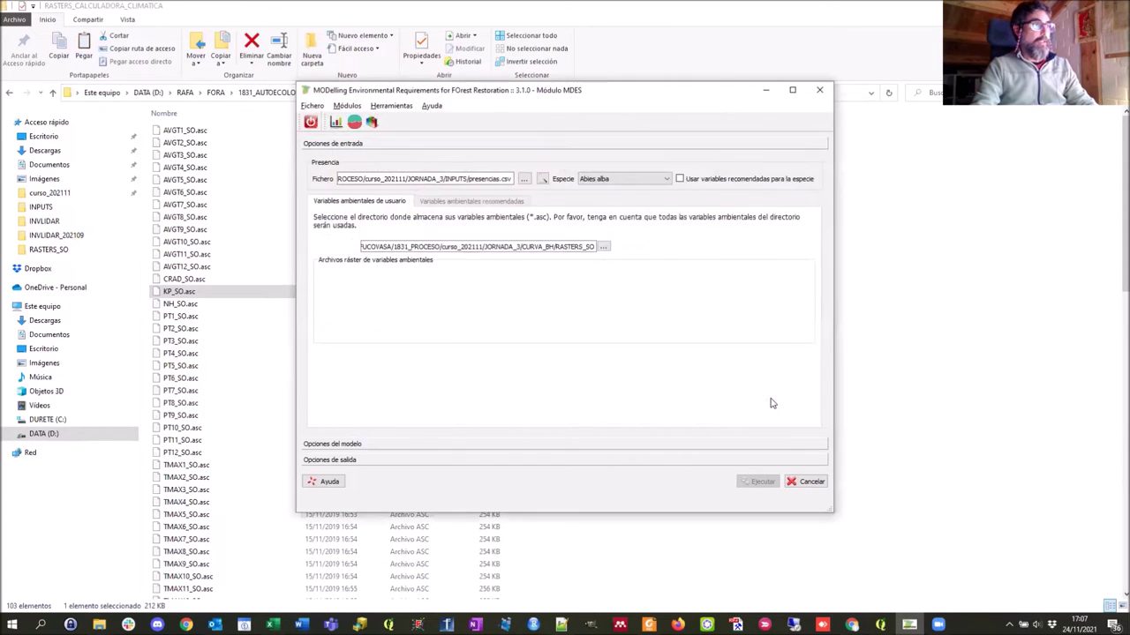
Review the point IDs and X and Y coordinates in the loaded presence file, and close the preview
click(544, 182)
mouse_move(678, 231)
mouse_down()
mouse_move(677, 371)
mouse_move(670, 212)
mouse_up()
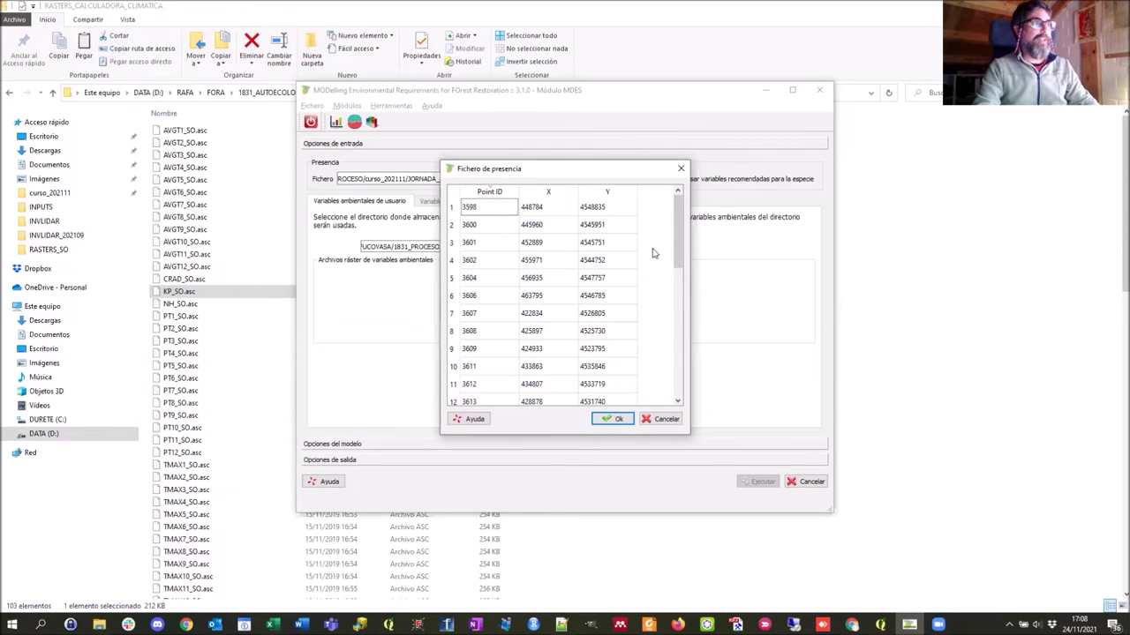
click(615, 418)
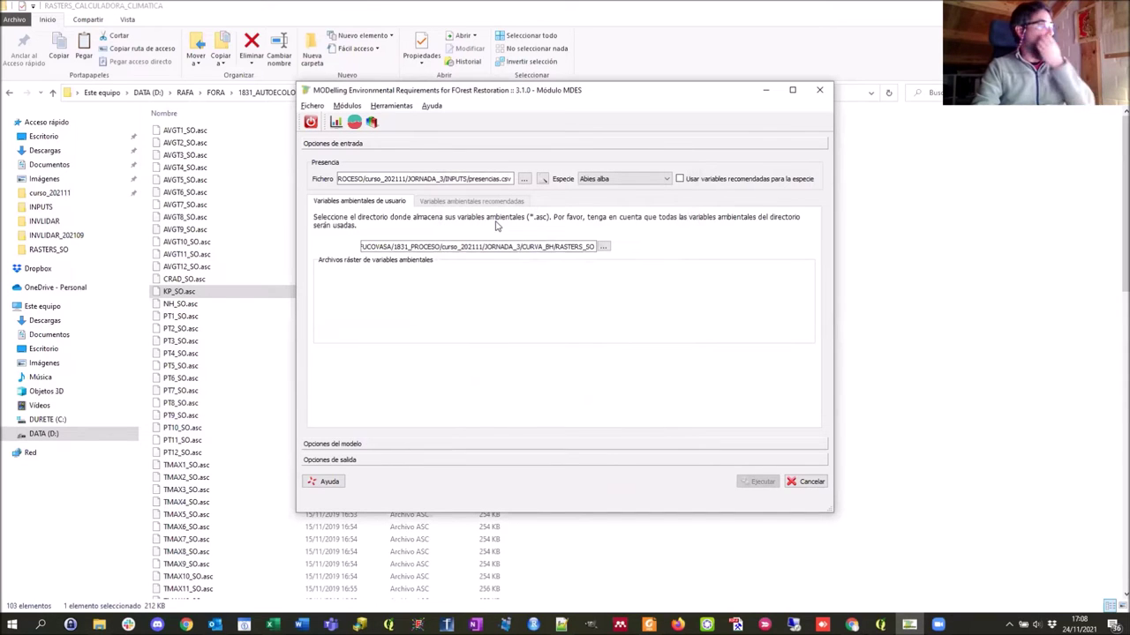
Set the species to Quercus pyrenaica and enable the use of its recommended variables
click(668, 179)
drag(668, 199, 673, 241)
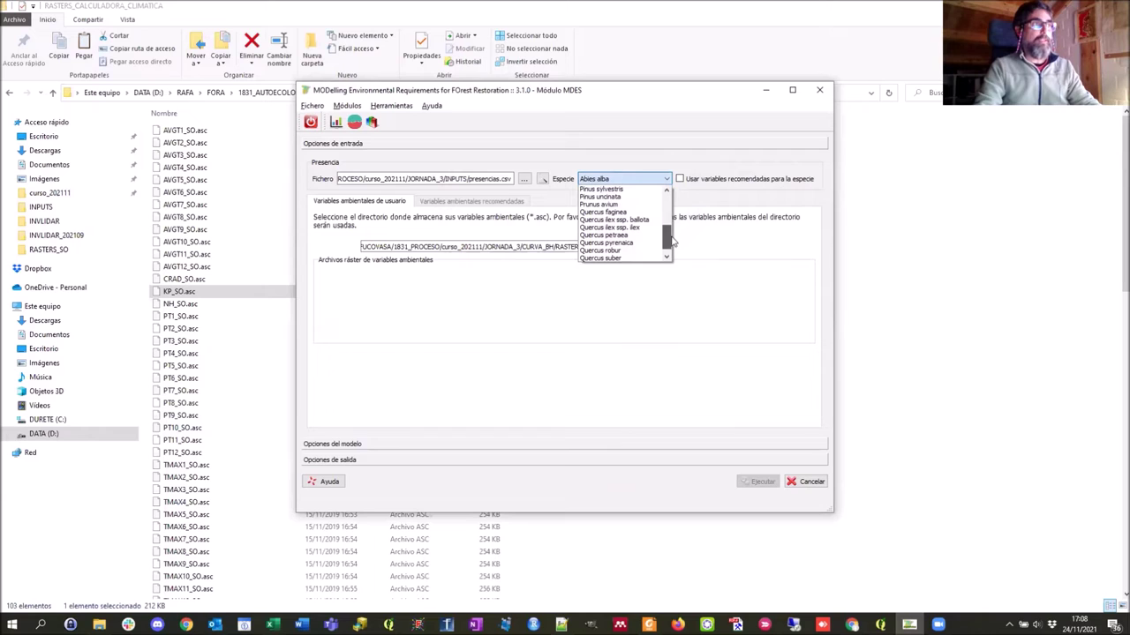
click(605, 244)
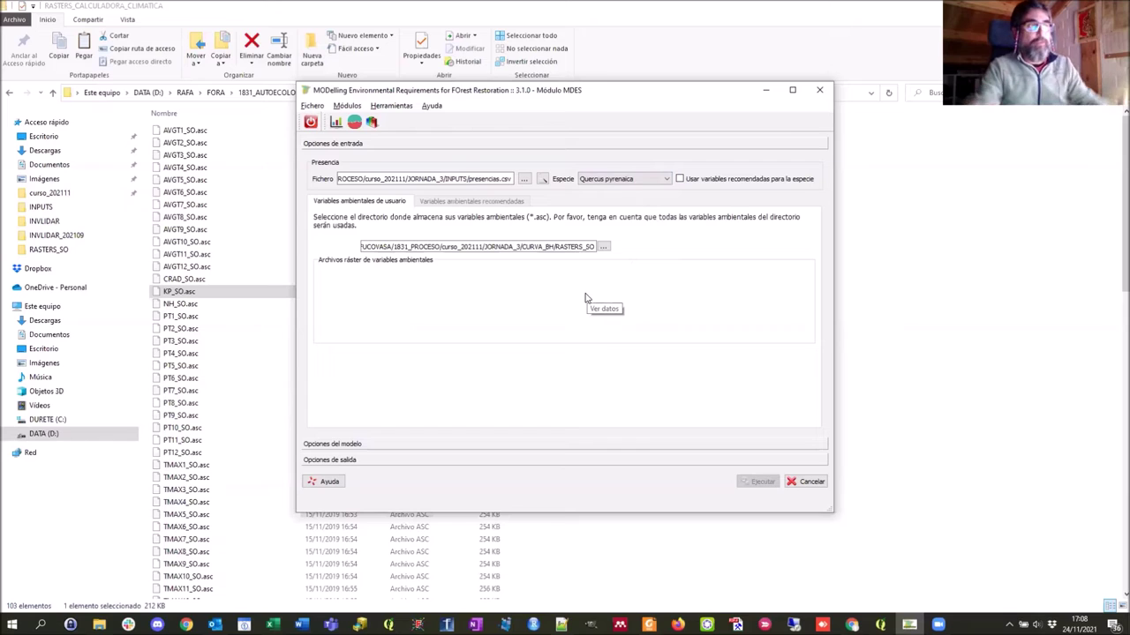
click(680, 179)
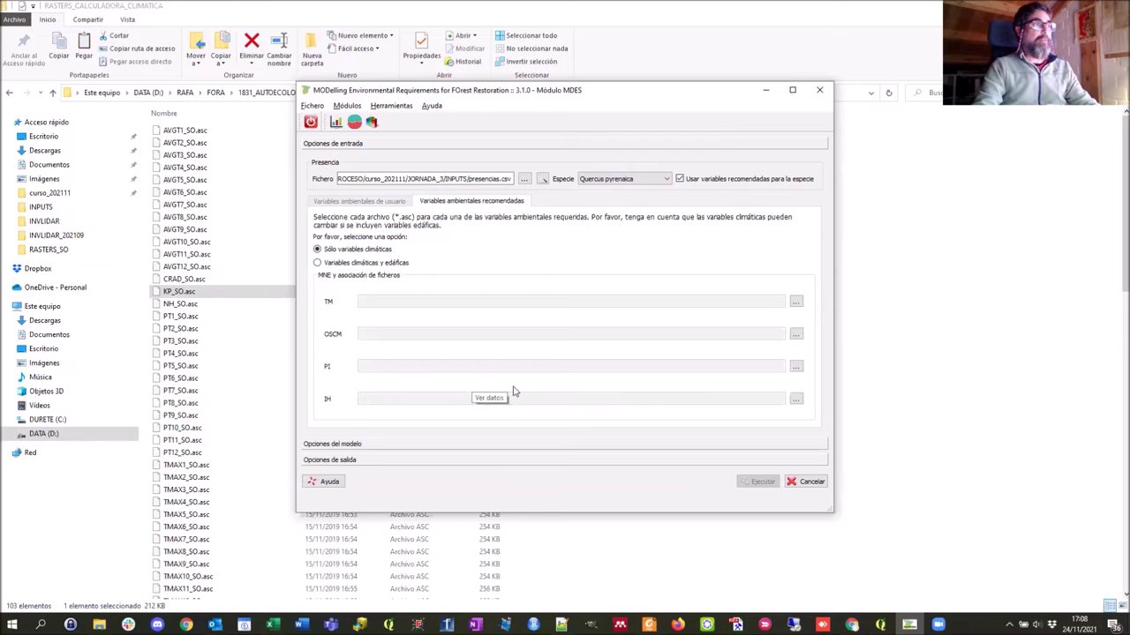
Switch to MANUAL_USUARIO_v1.2.0_DEF.pdf in Foxit Reader and examine the variable codes, units and definitions in Tabla 3
key(alt+Tab)
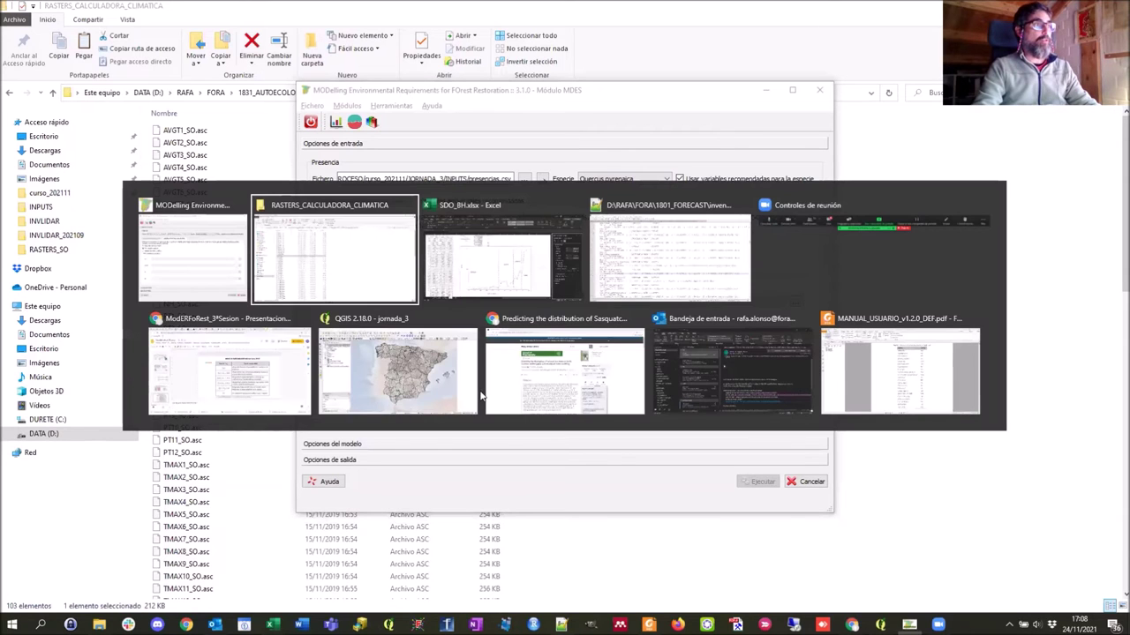
click(900, 378)
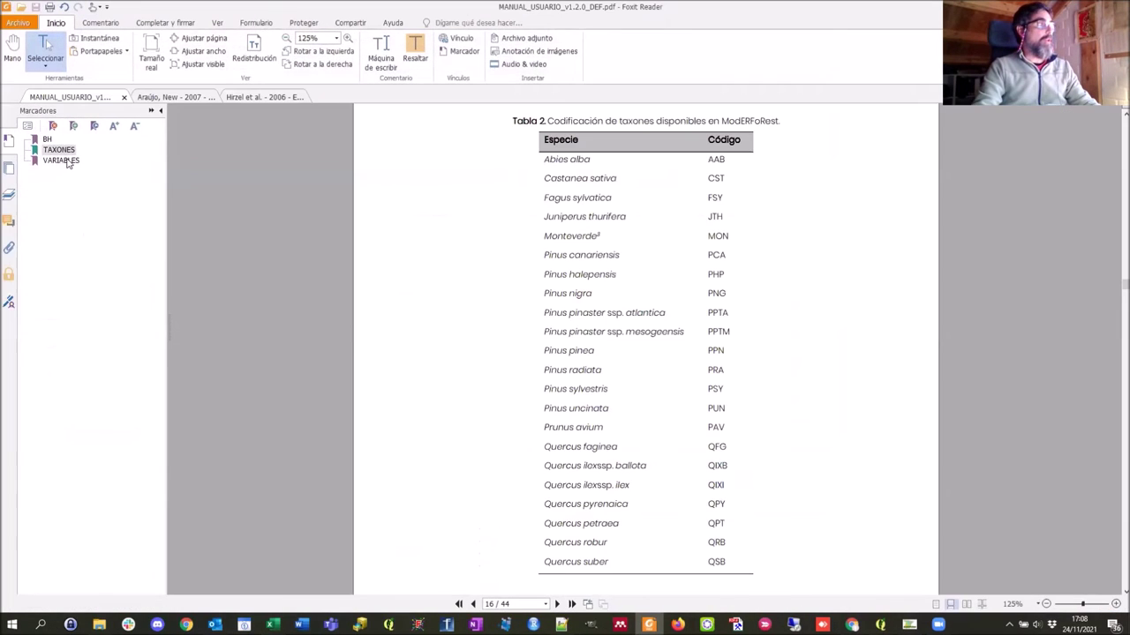
click(61, 160)
scroll(620, 310, down, 2)
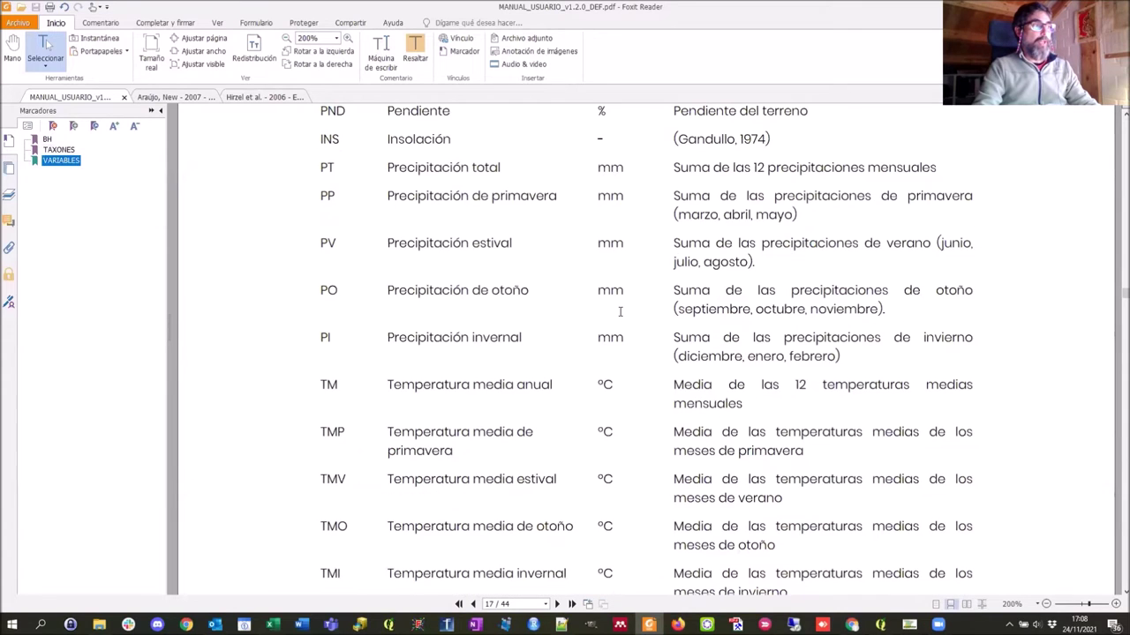
scroll(620, 311, up, 2)
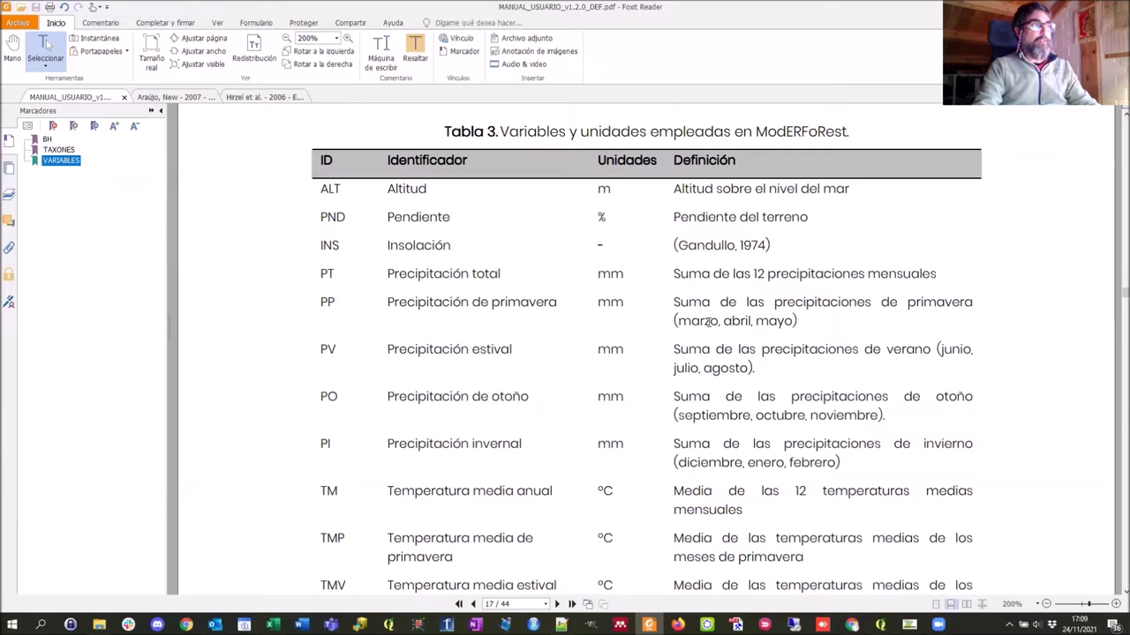
Return to the MDES module and compare the rasters required for climatic variables only with those for climatic and edaphic variables
key(super+Tab)
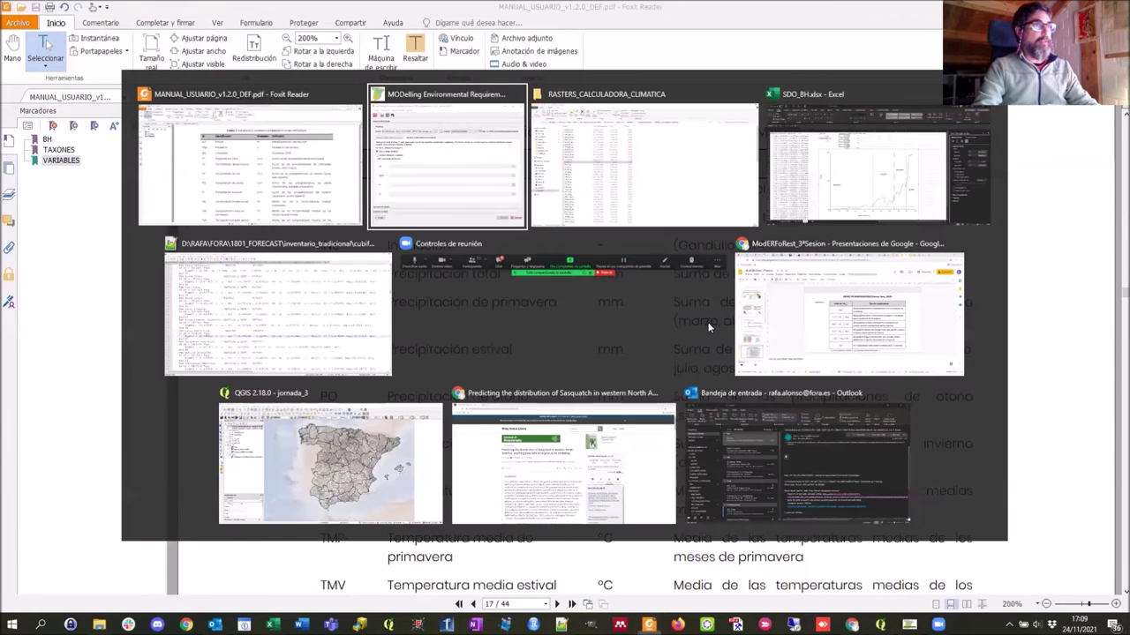
click(459, 193)
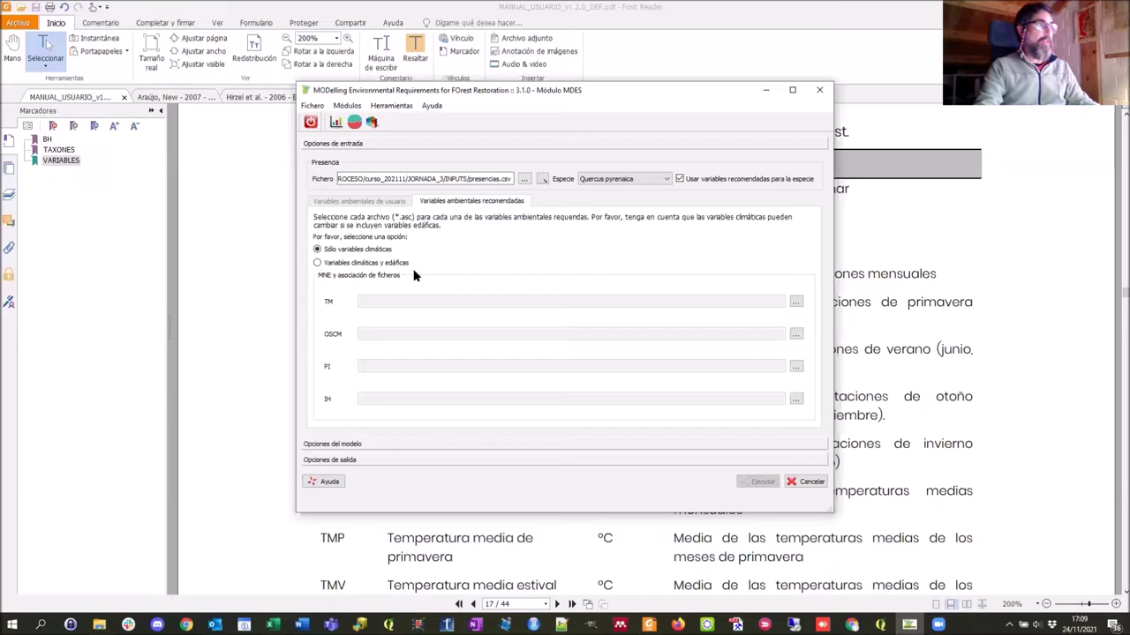
click(317, 264)
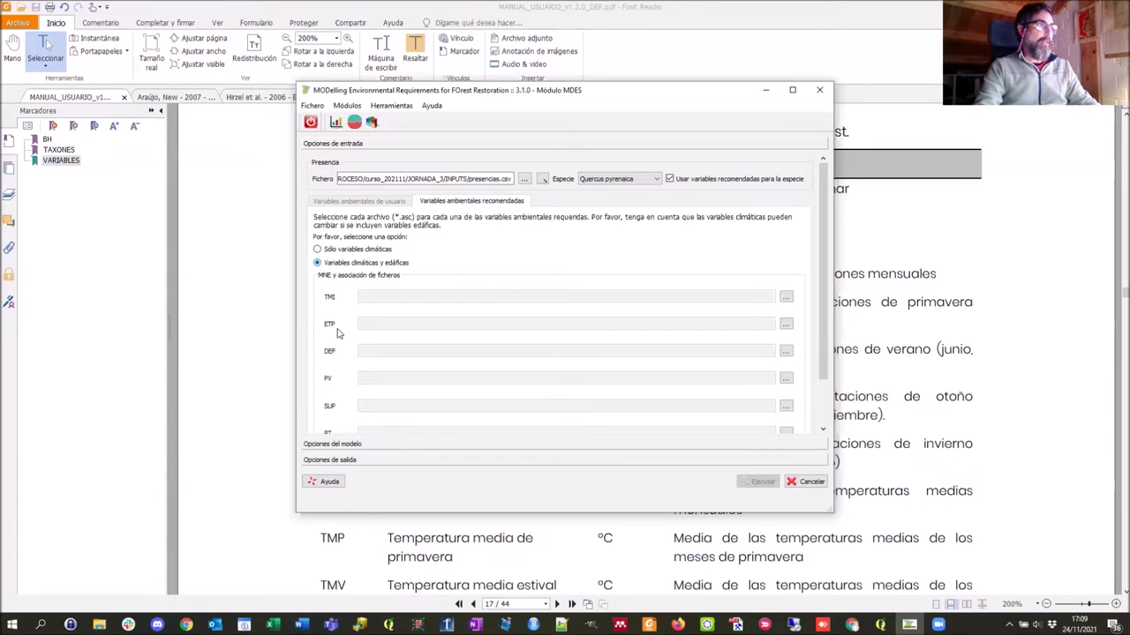
scroll(824, 370, down, 2)
scroll(825, 370, up, 3)
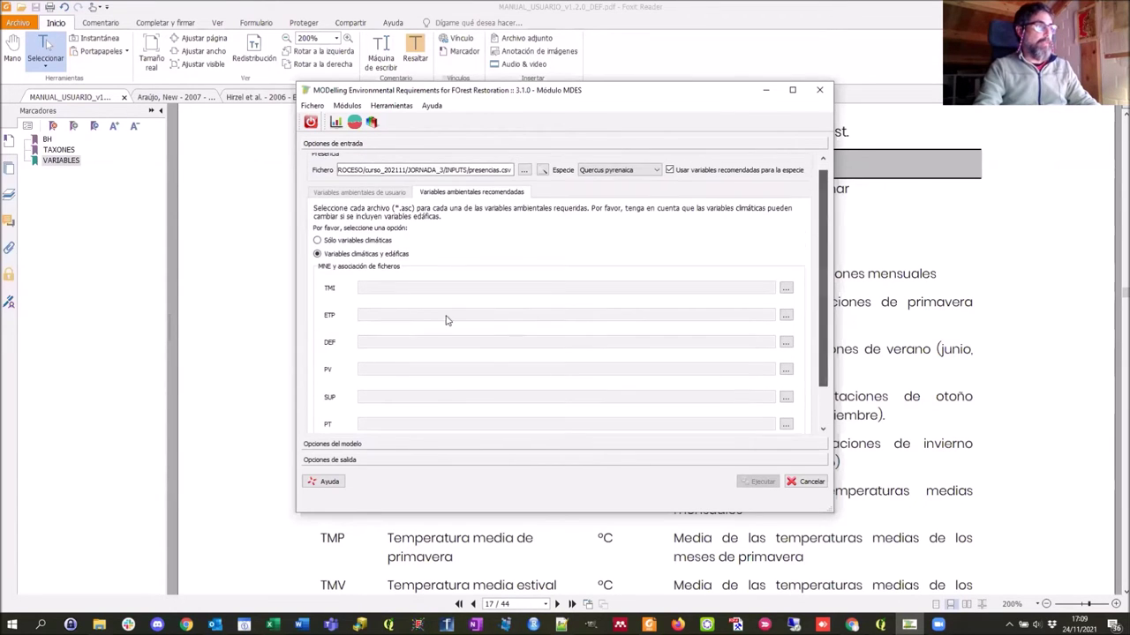
click(317, 248)
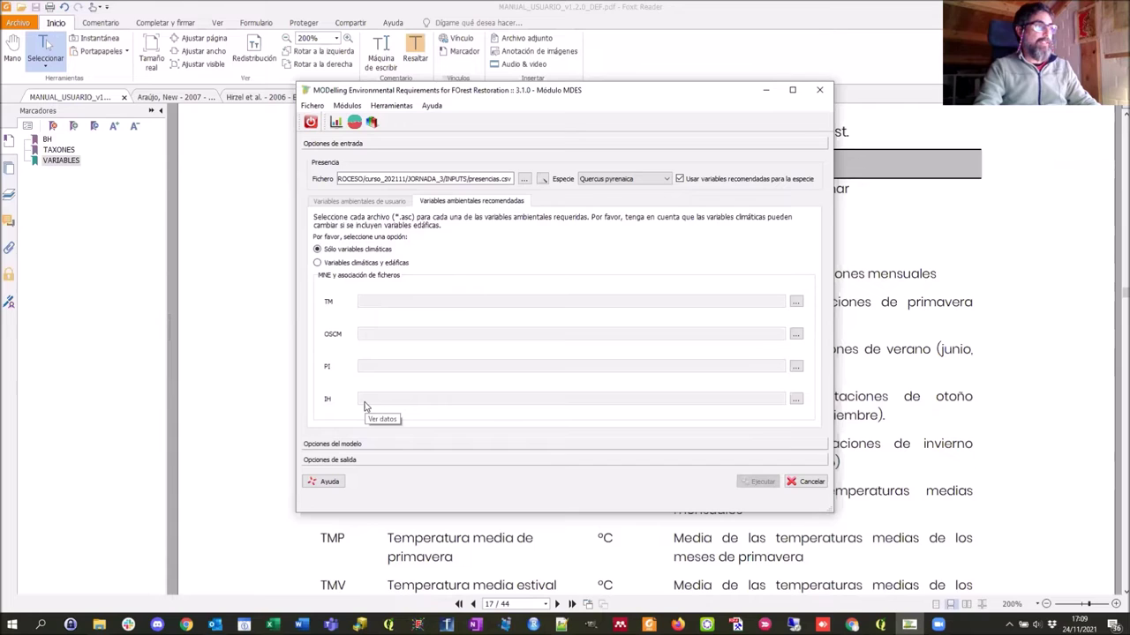
click(318, 263)
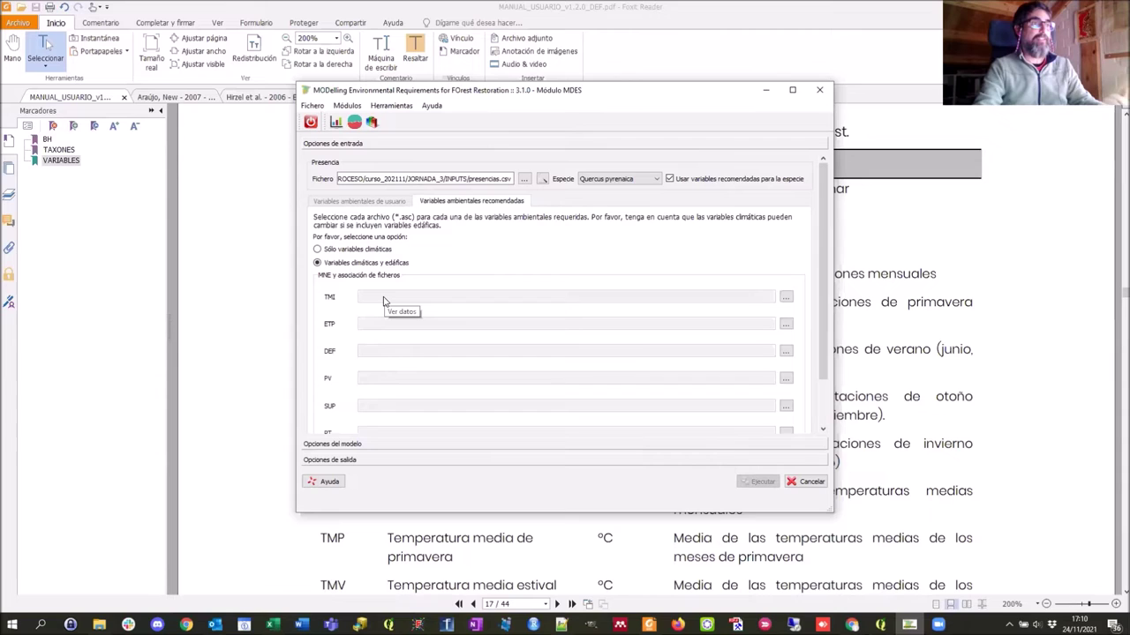
click(316, 249)
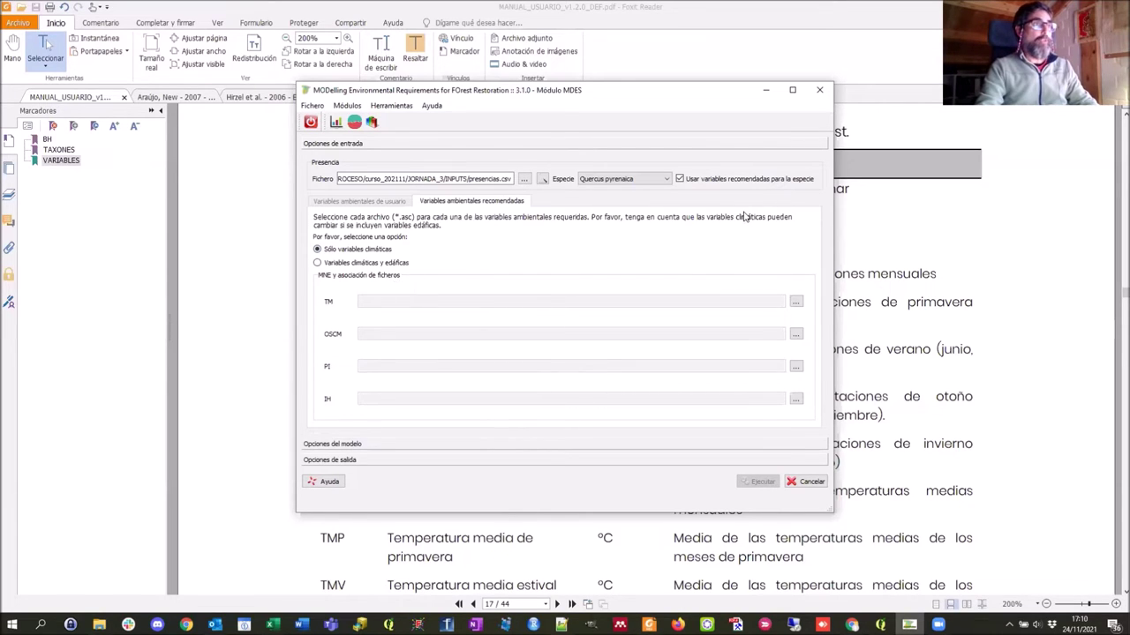
Disable the recommended variables and set the user environmental variables directory to JORNADA_3\INPUTS\RASTERS_MDES
click(679, 179)
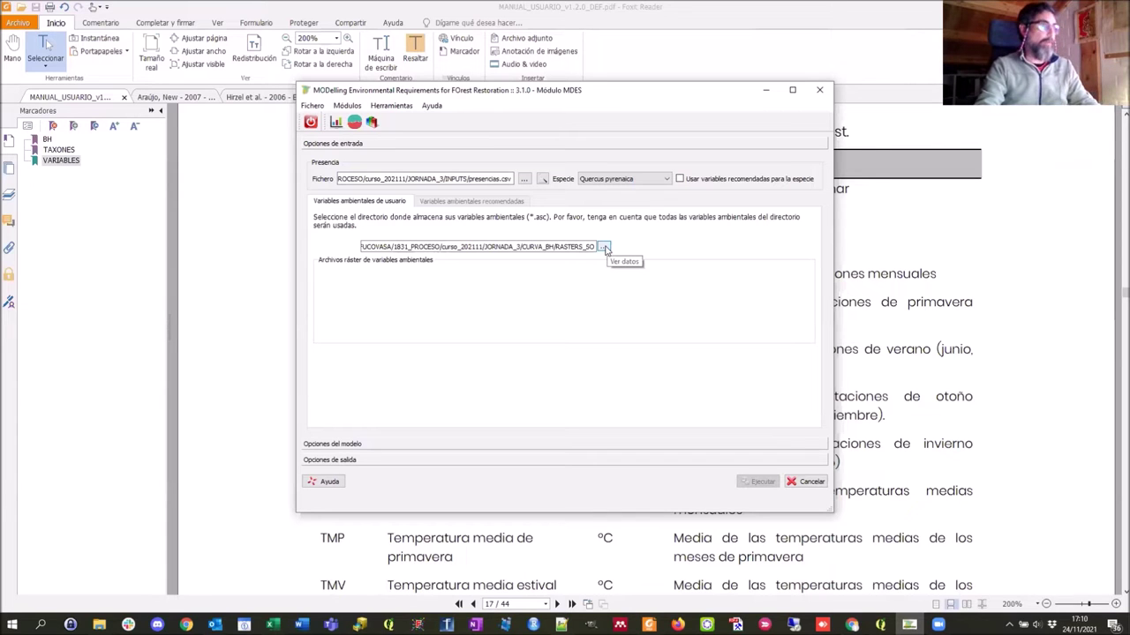
click(604, 248)
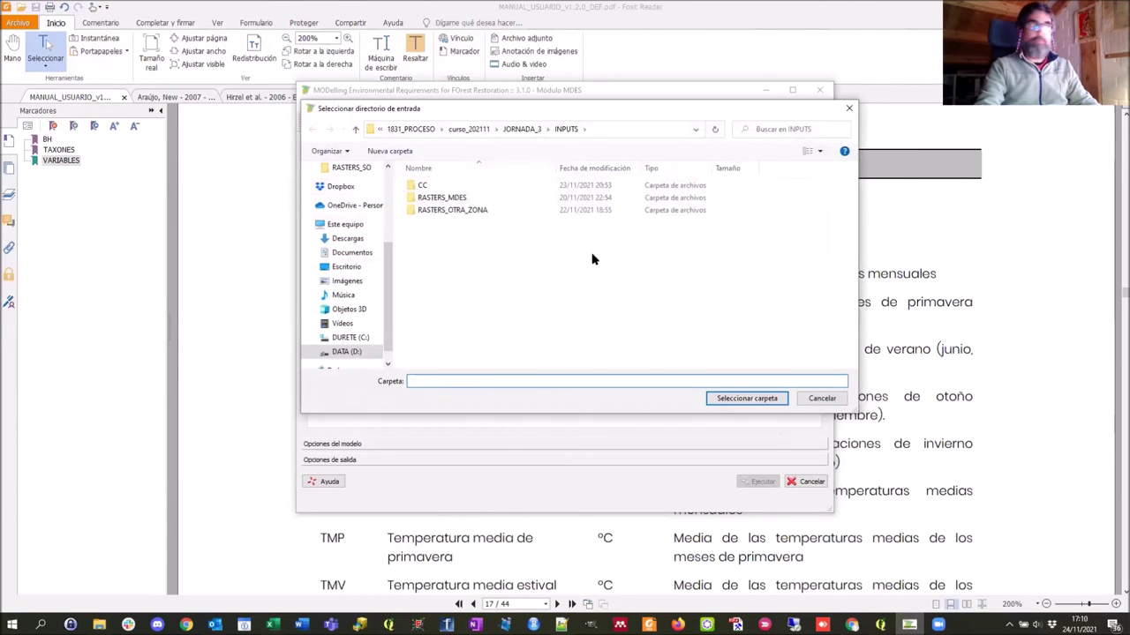
click(433, 199)
double_click(433, 200)
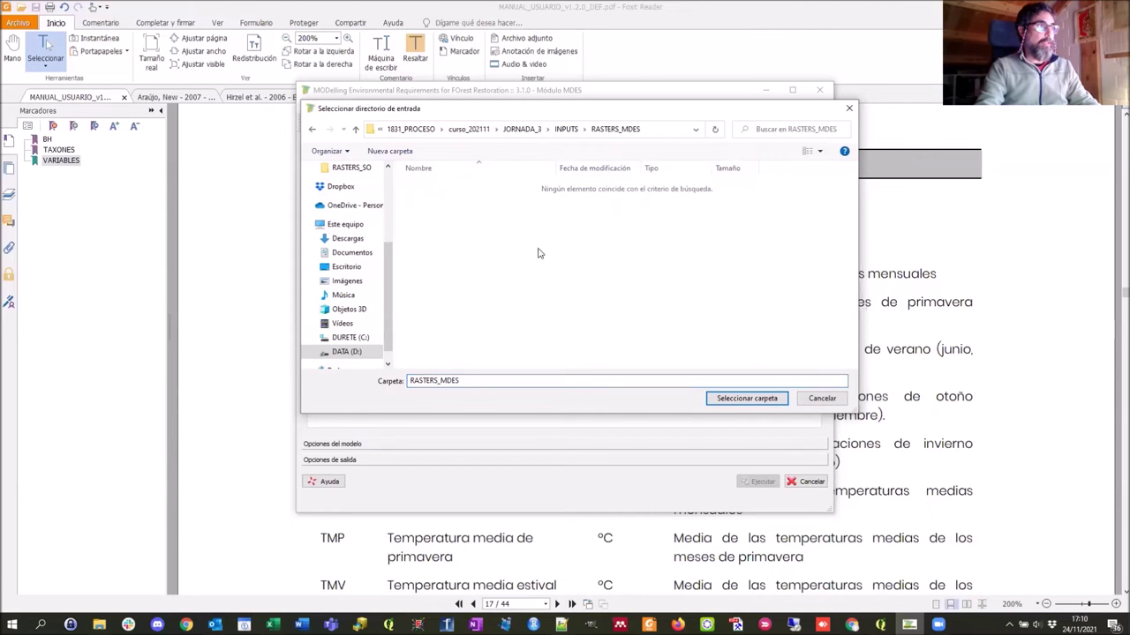
click(746, 400)
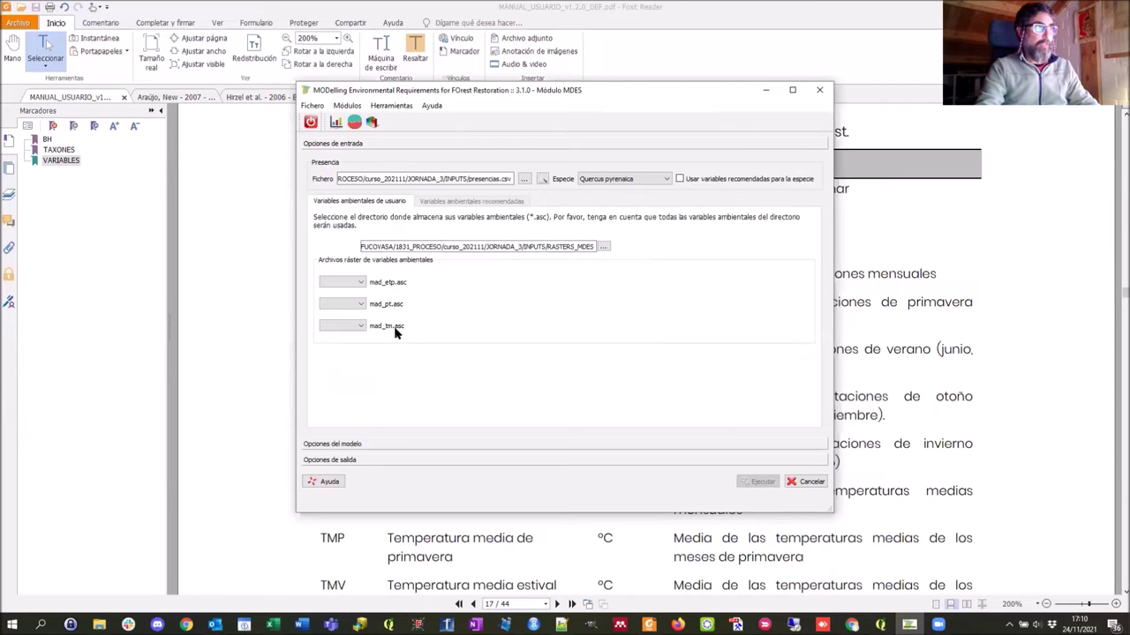
Assign the ETP variable to mad_etp.asc and the PT variable to mad_pt.asc
click(361, 286)
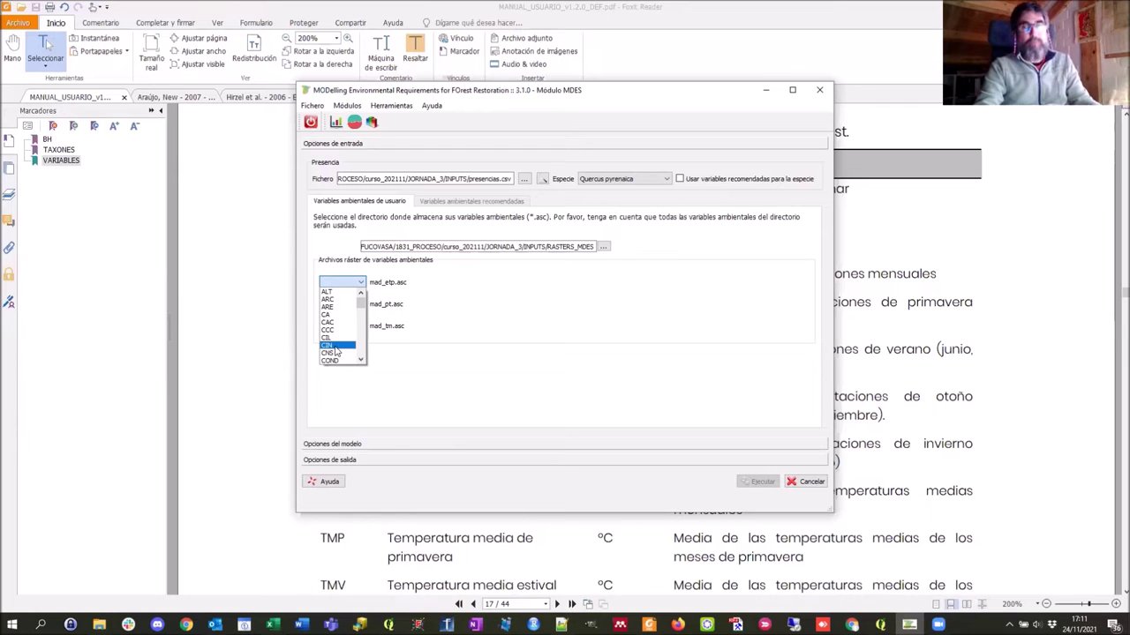
scroll(335, 351, down, 2)
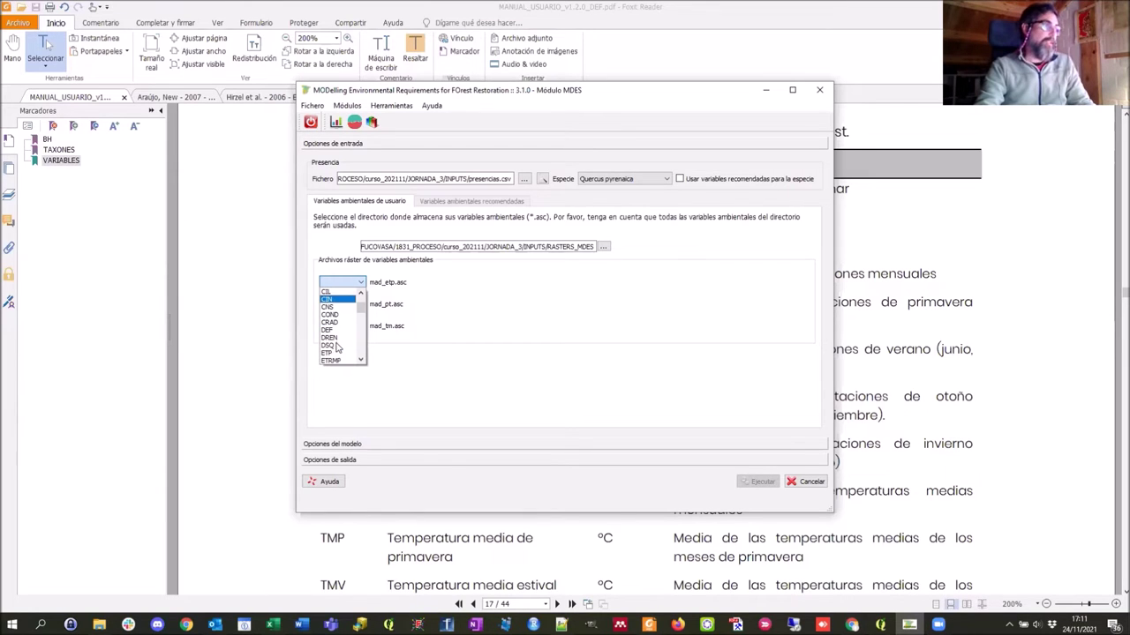
click(328, 352)
click(360, 304)
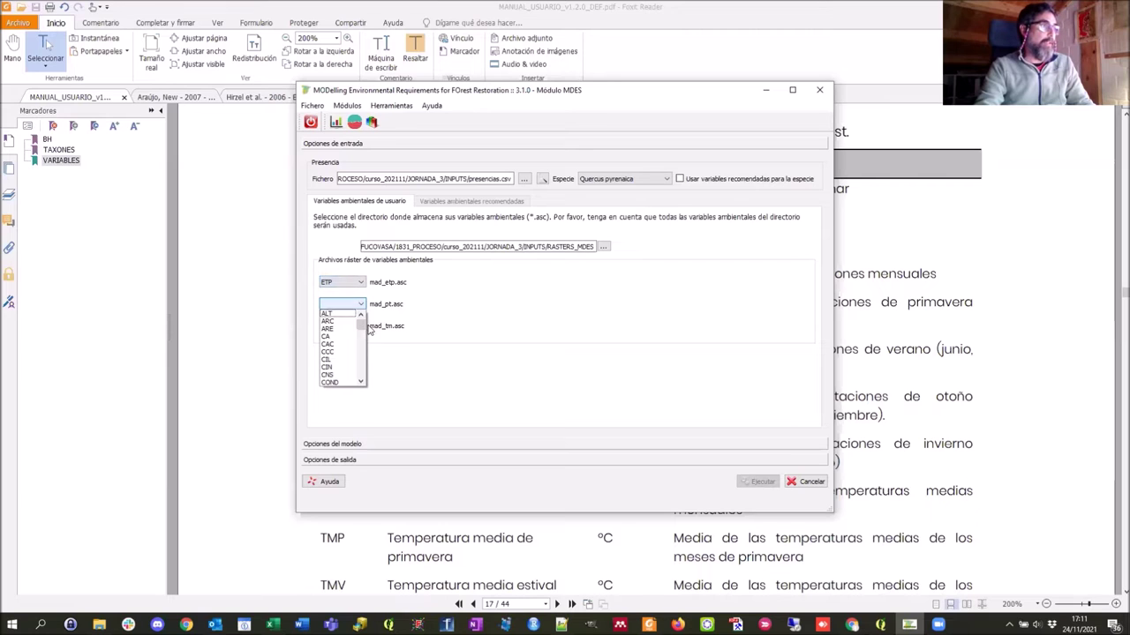
drag(361, 325, 361, 380)
click(342, 365)
Try to assign PT, already used for mad_pt.asc, to mad_tm.asc as well
click(360, 325)
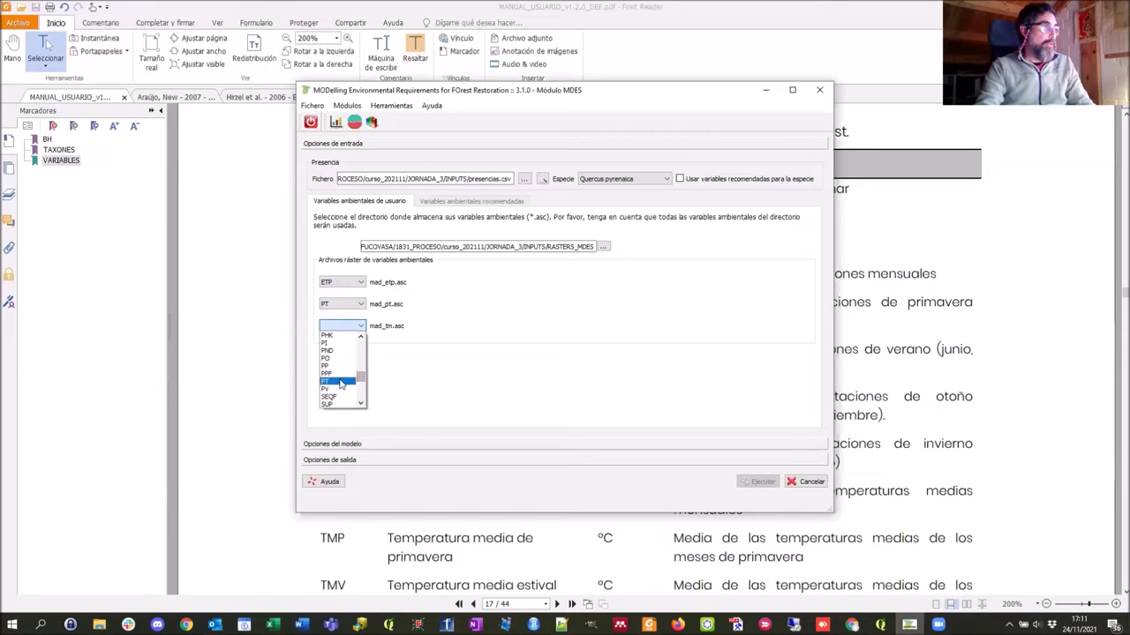
click(340, 383)
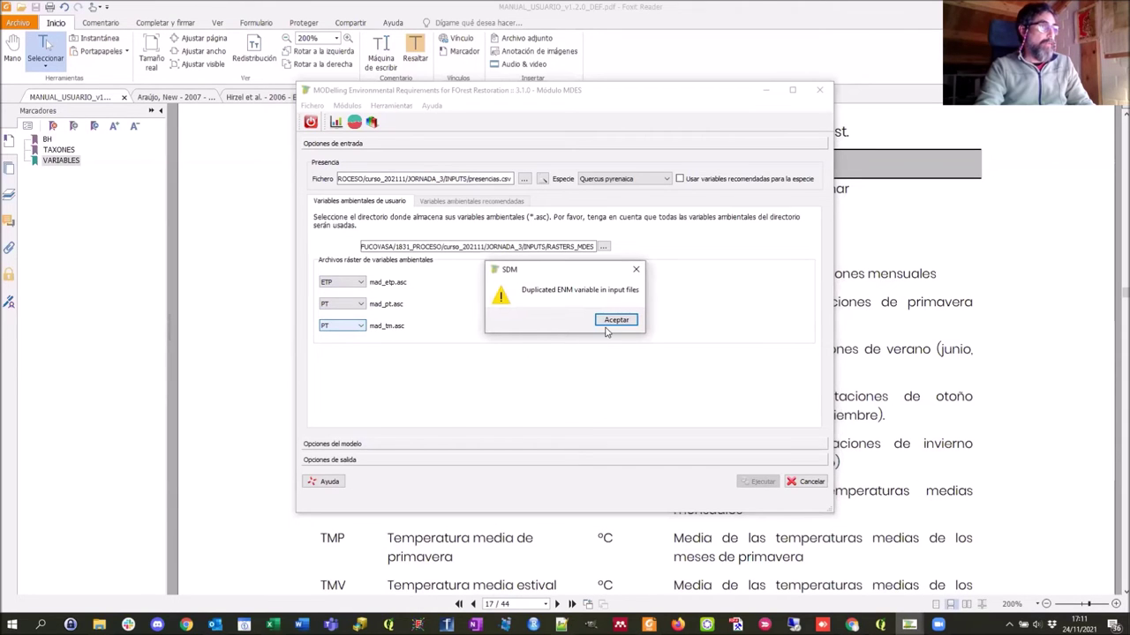
click(616, 321)
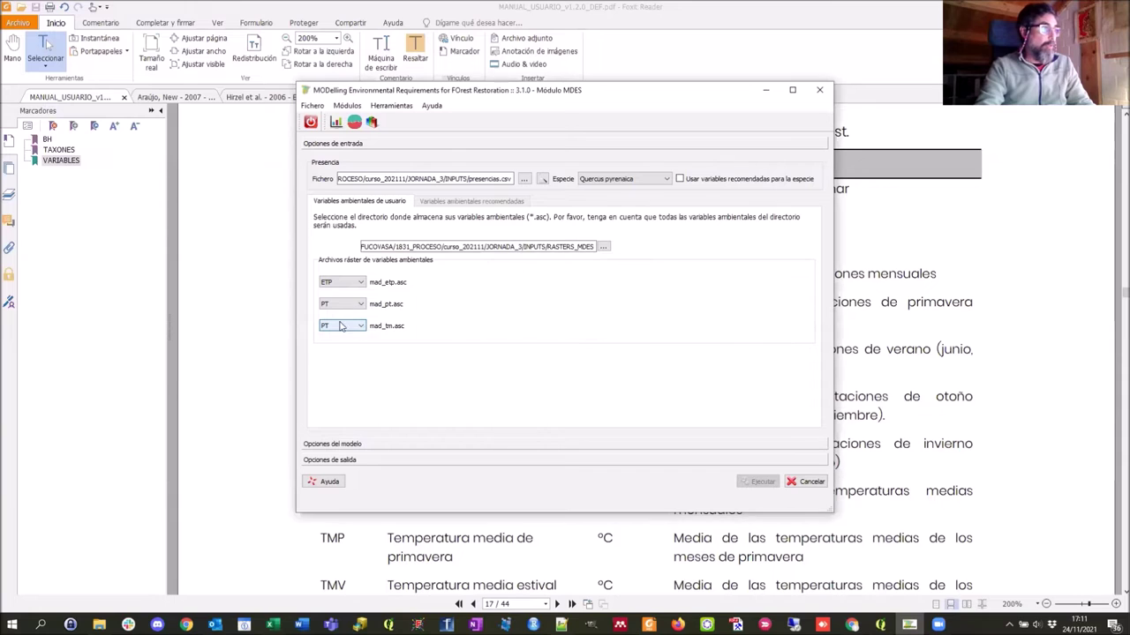
Assign the TM variable to the mad_tm.asc raster
click(361, 326)
drag(362, 378, 362, 393)
scroll(358, 380, up, 3)
click(343, 360)
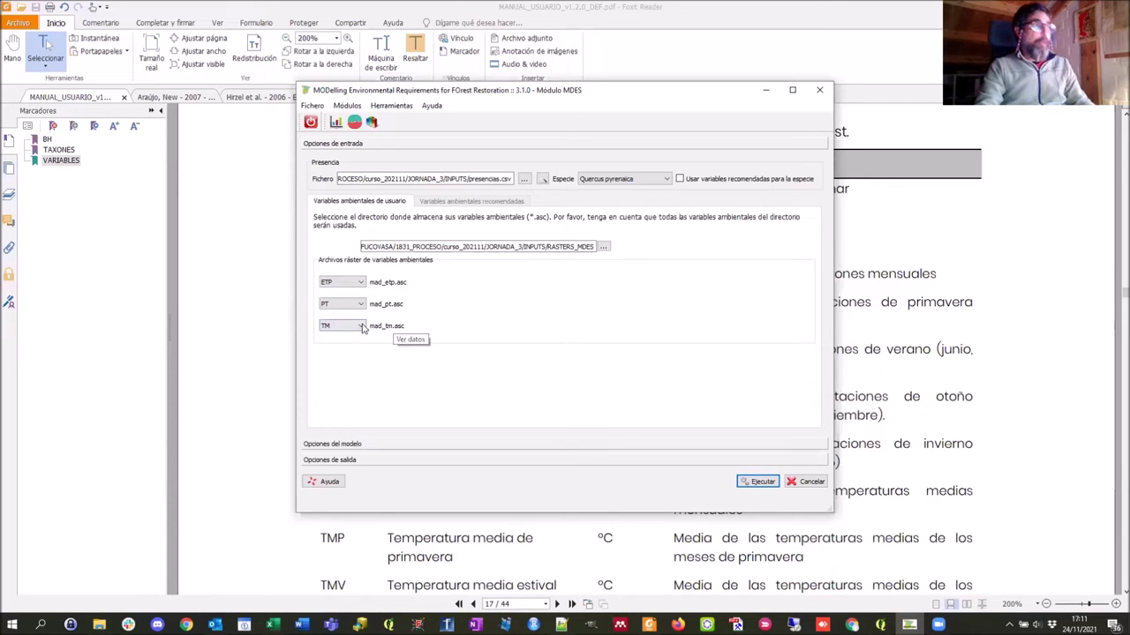
Define mad_tm.asc as an Other variable with the custom name pajaros
click(362, 327)
drag(361, 385, 361, 397)
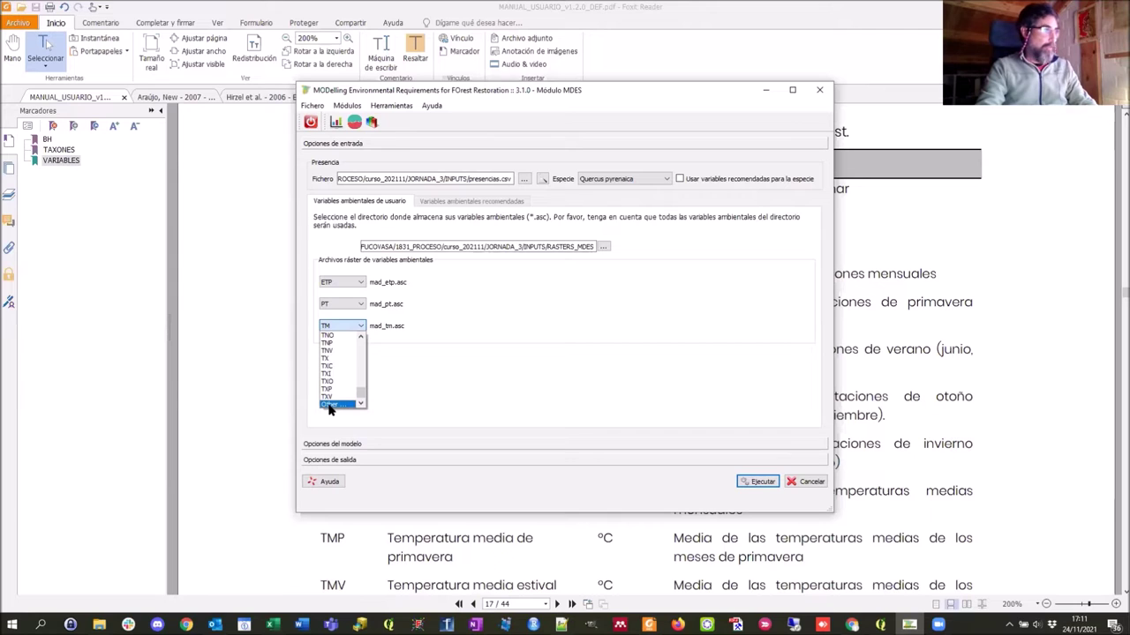
click(330, 406)
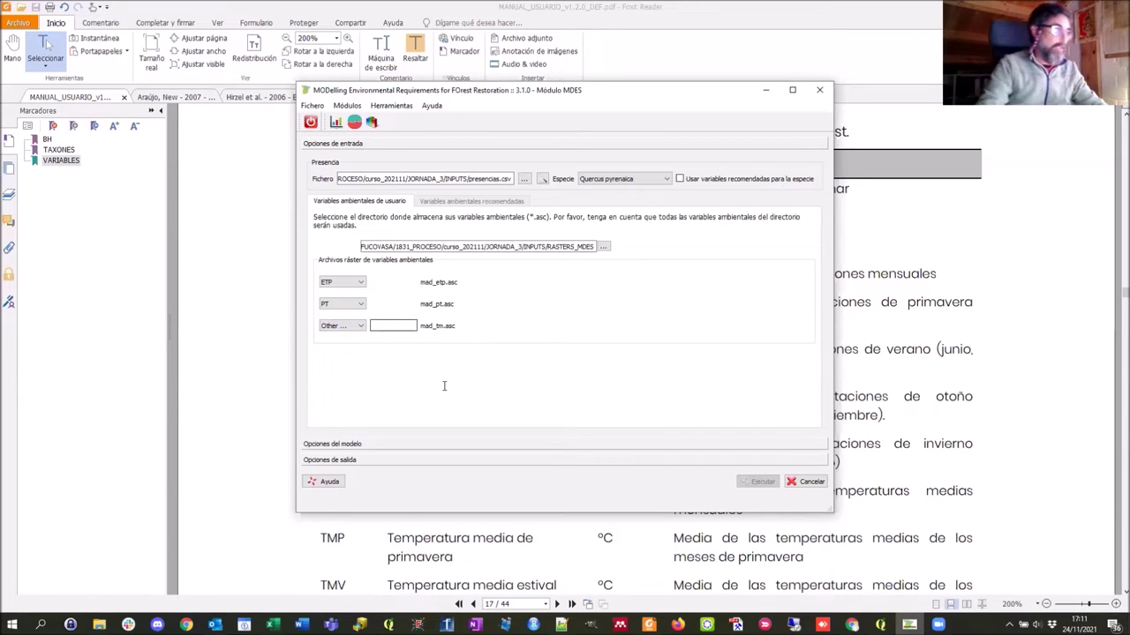
text(paja)
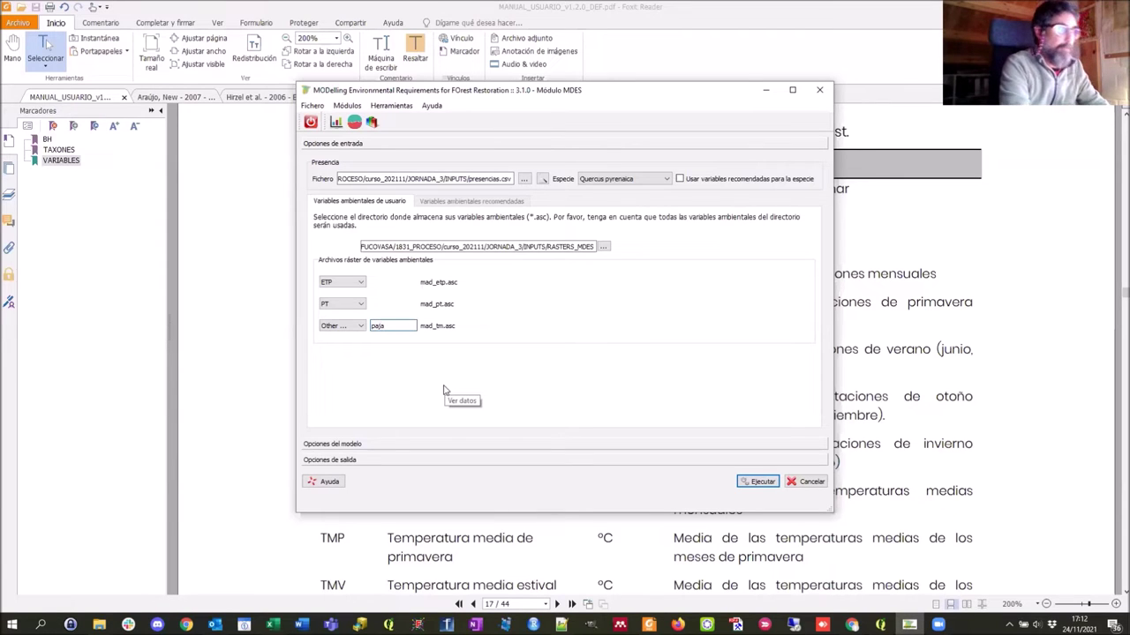
text(ros)
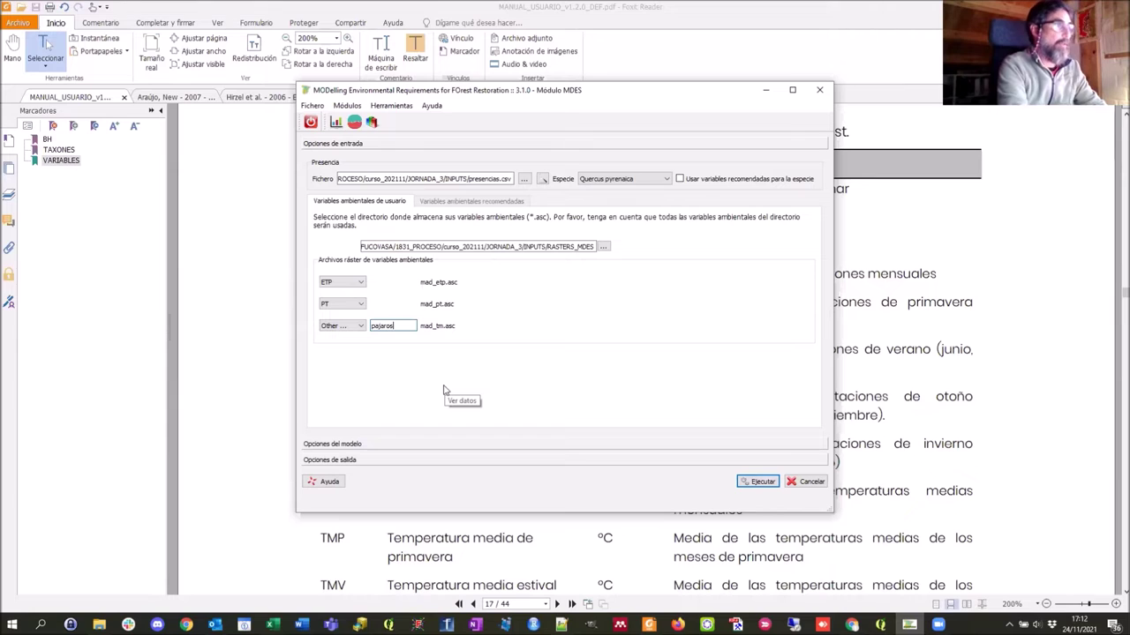
Replace the custom variable of mad_tm.asc with the predefined TM variable
click(361, 328)
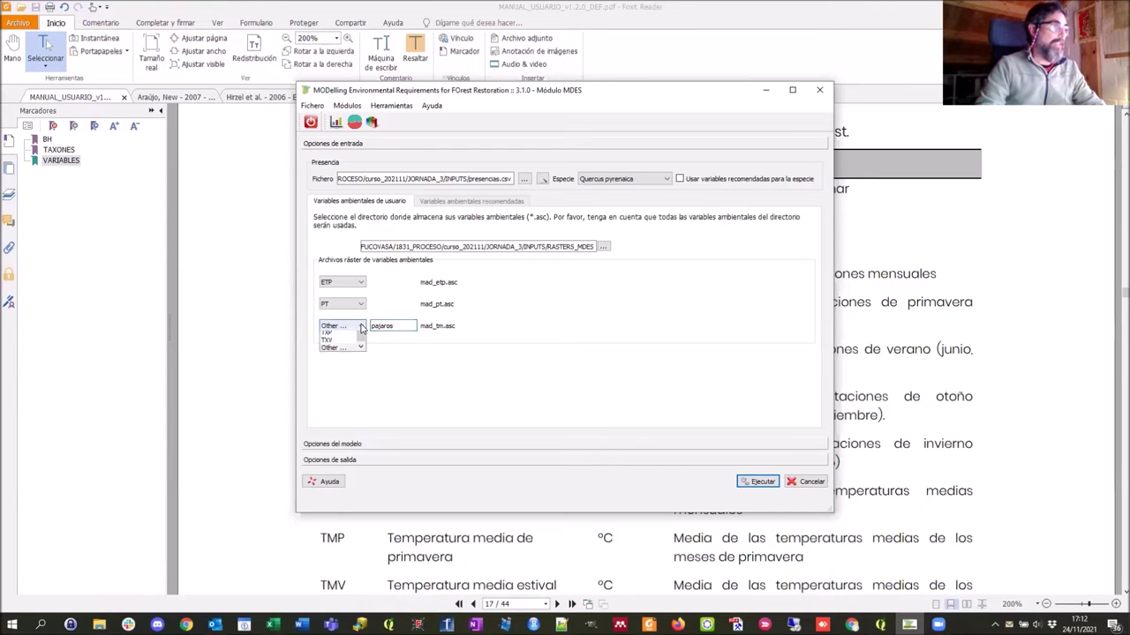
drag(363, 397, 361, 389)
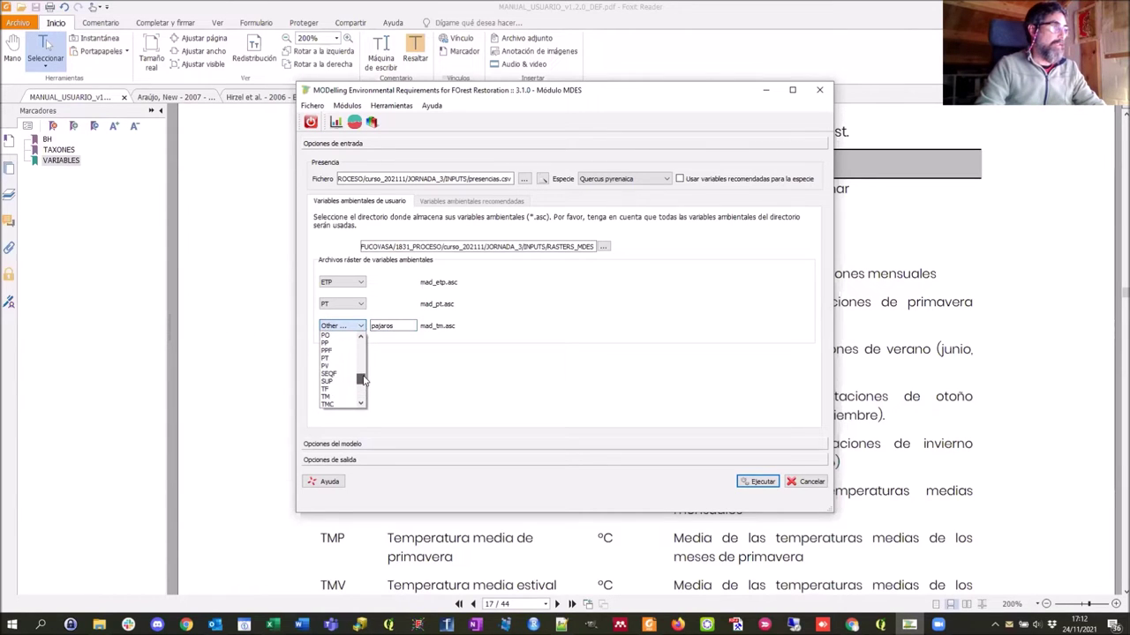
scroll(335, 360, up, 2)
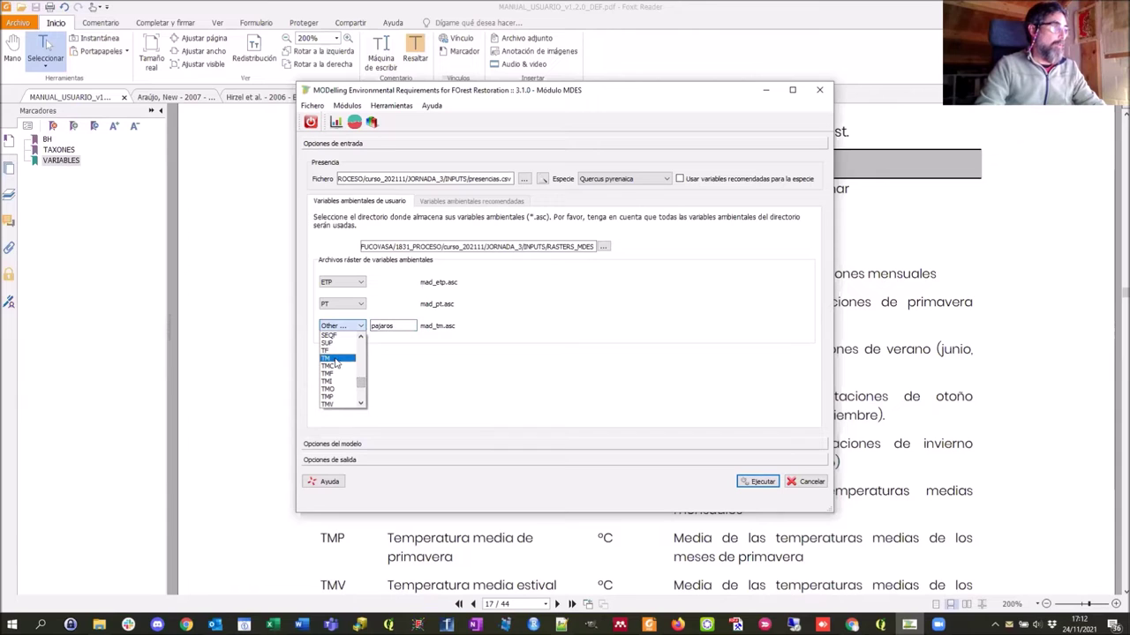
click(336, 360)
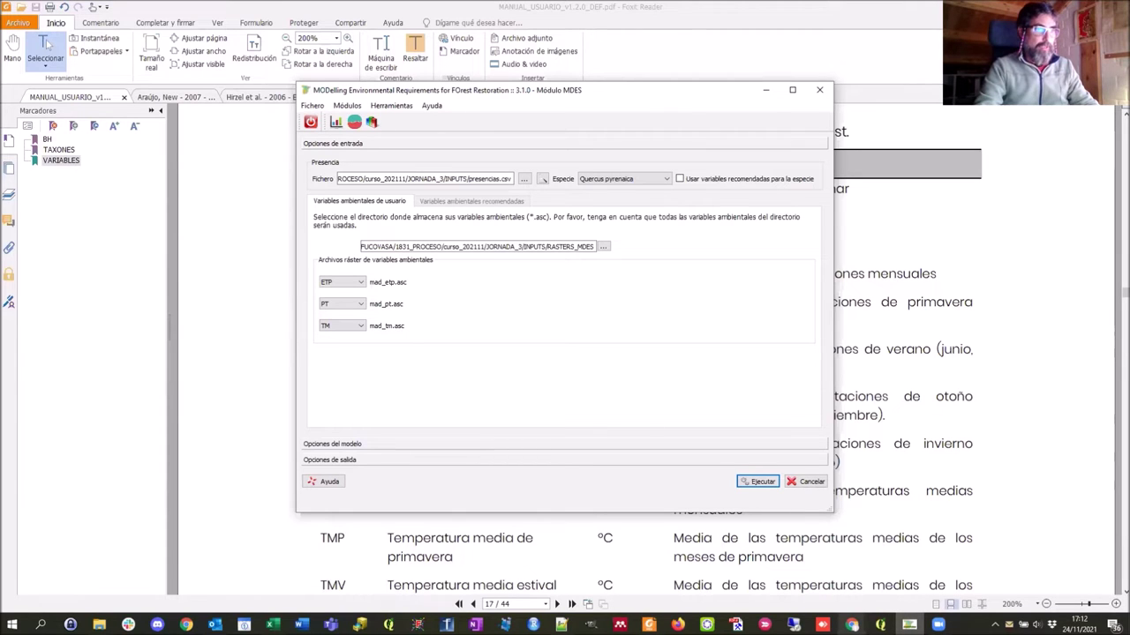
Switch to Chrome to view the Wiley article on predicting the distribution of Sasquatch, and return to the MDES module
mouse_move(852, 625)
click(1059, 587)
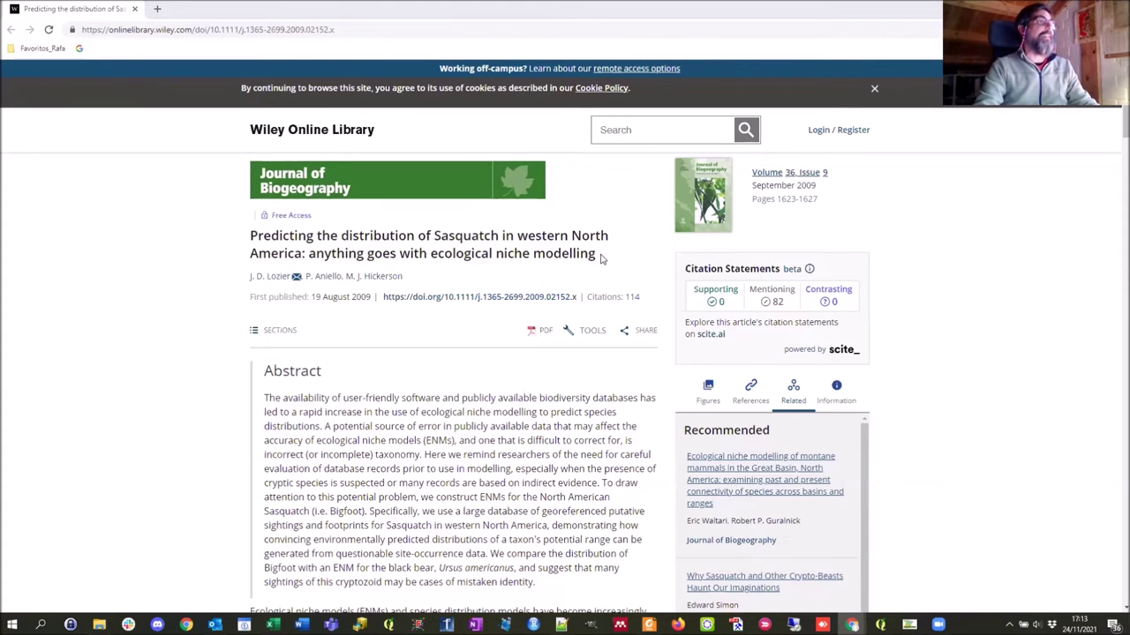
key(alt+Tab)
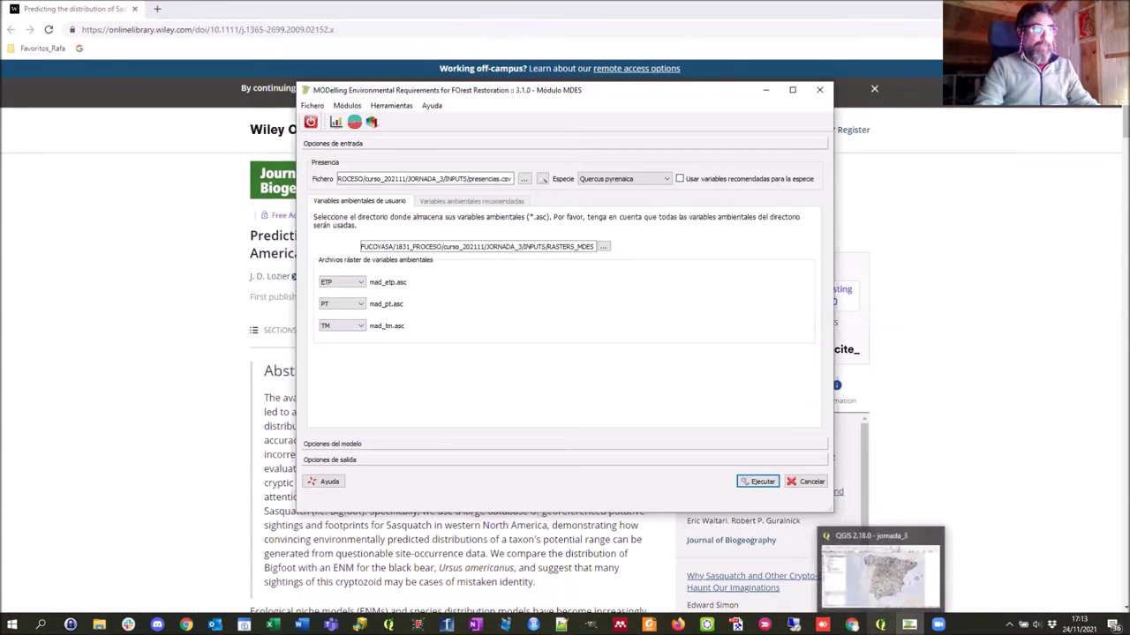
Switch to QGIS and view the mad_etp, mad_pt and mad_tm rasters of the RASTERS_MAD group one at a time
click(880, 624)
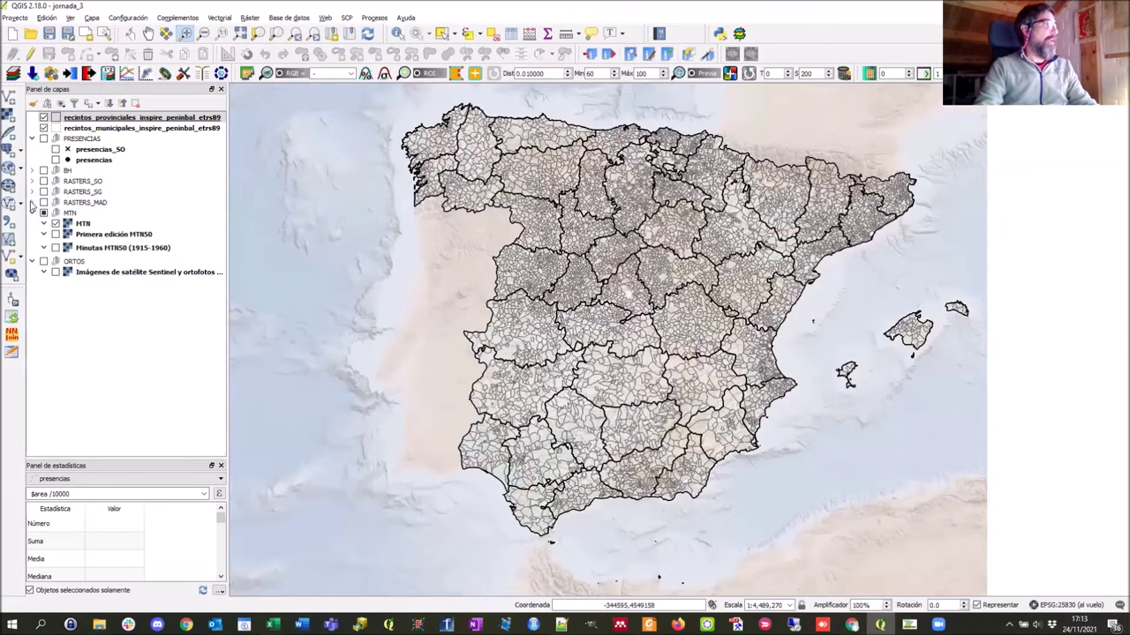
click(32, 203)
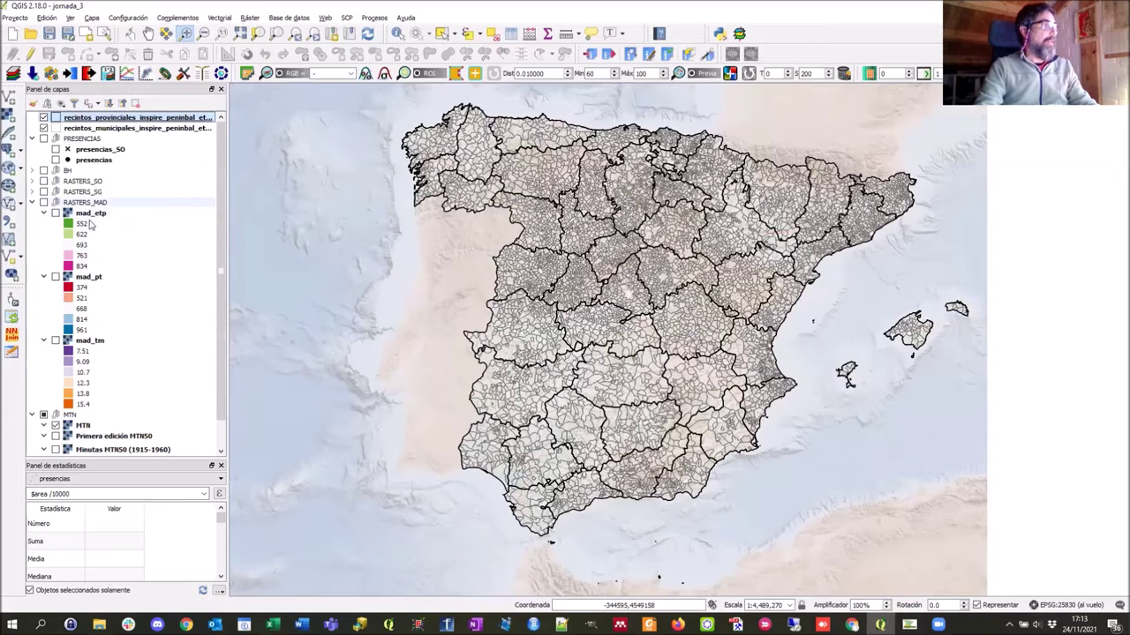
right_click(81, 204)
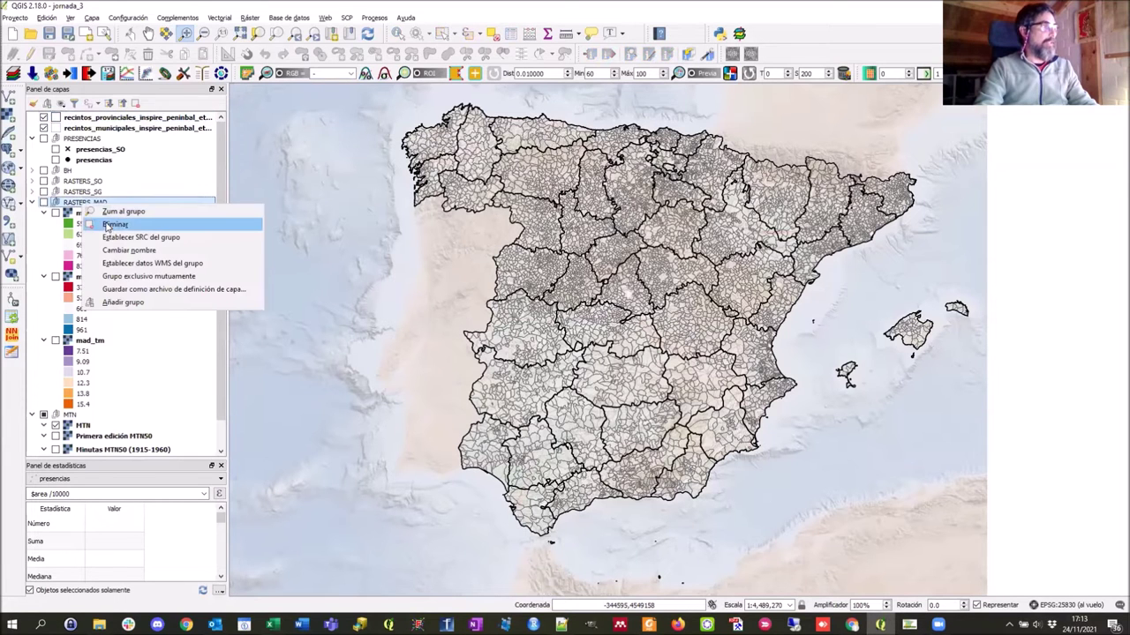
click(120, 216)
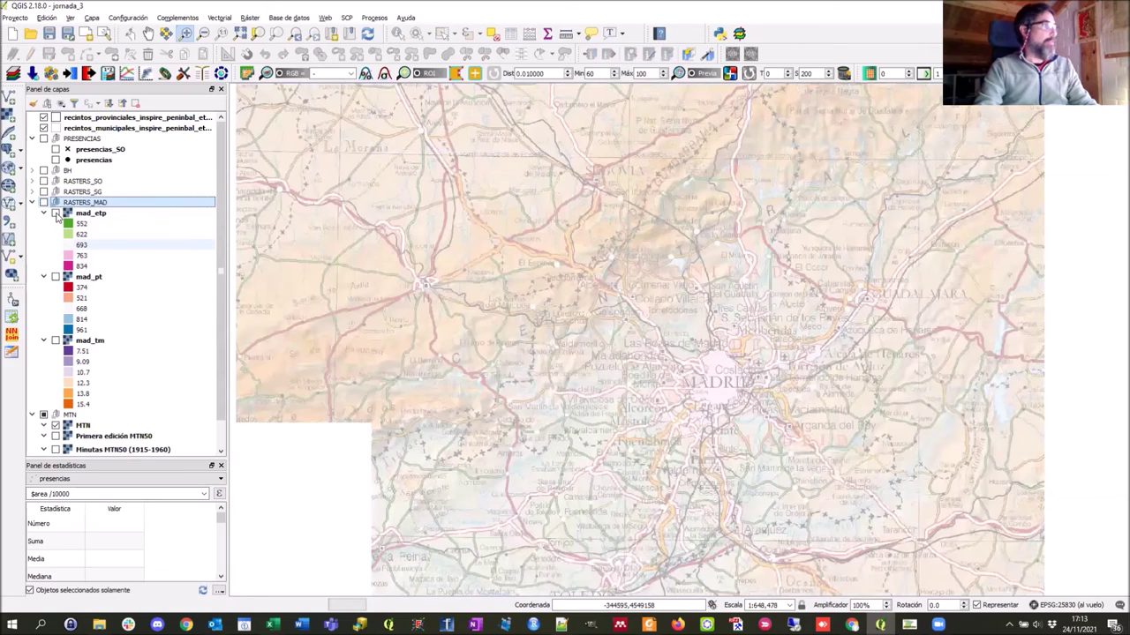
click(55, 213)
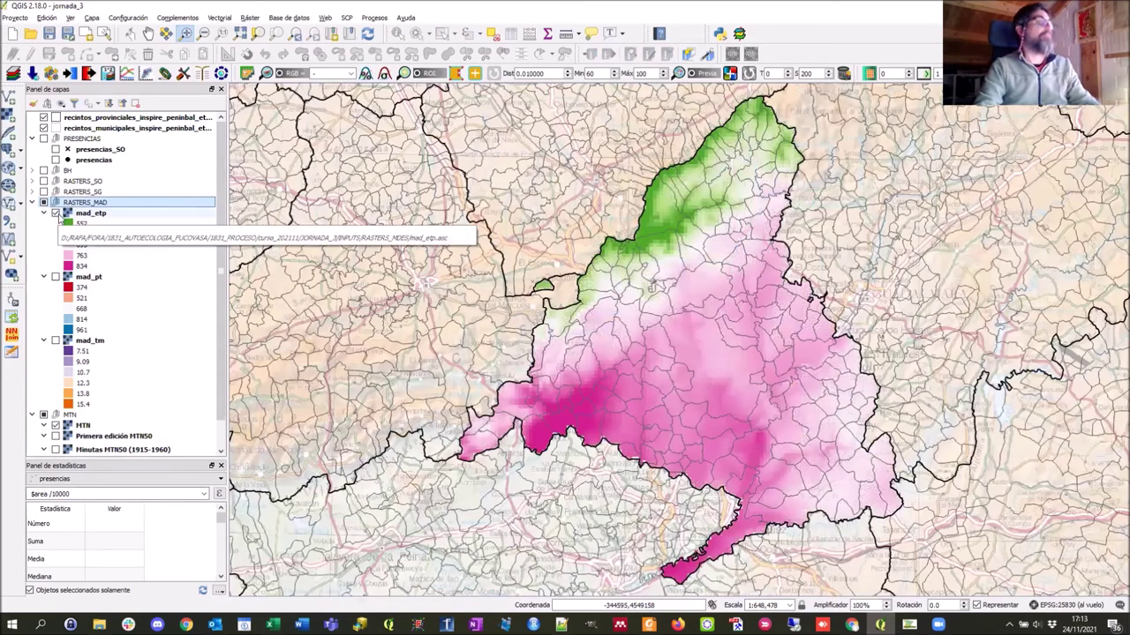
click(55, 214)
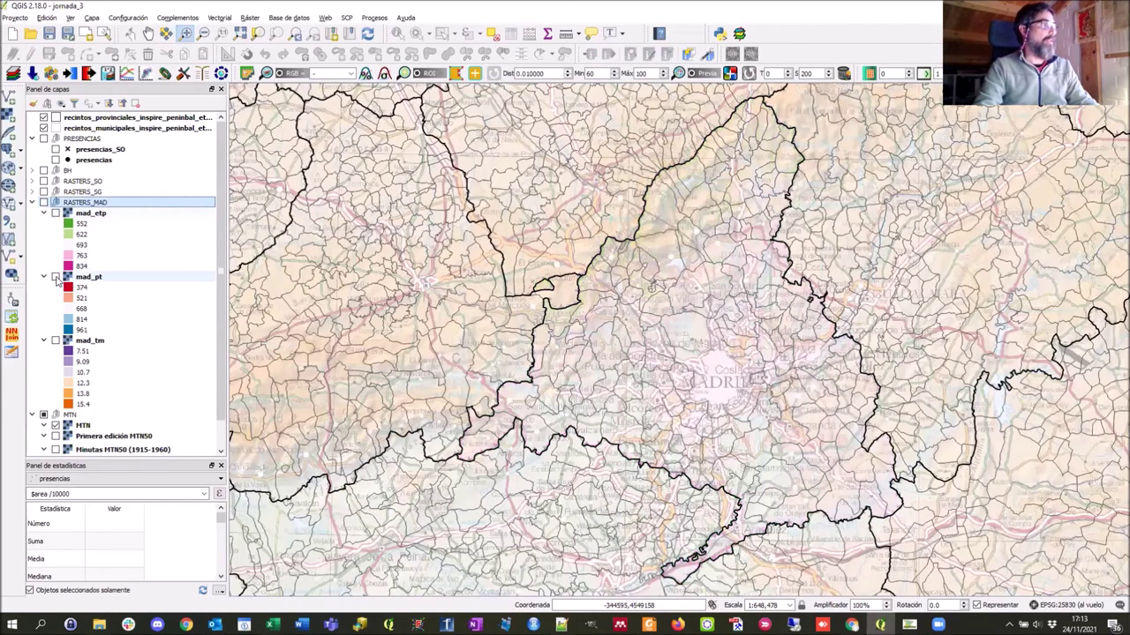
click(56, 277)
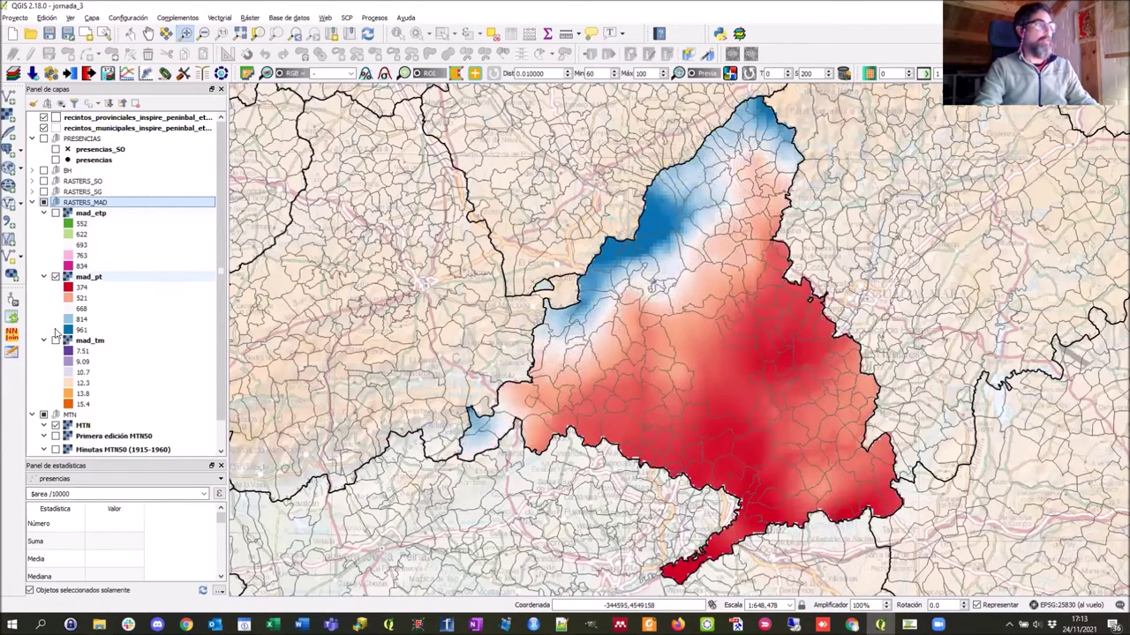
click(55, 277)
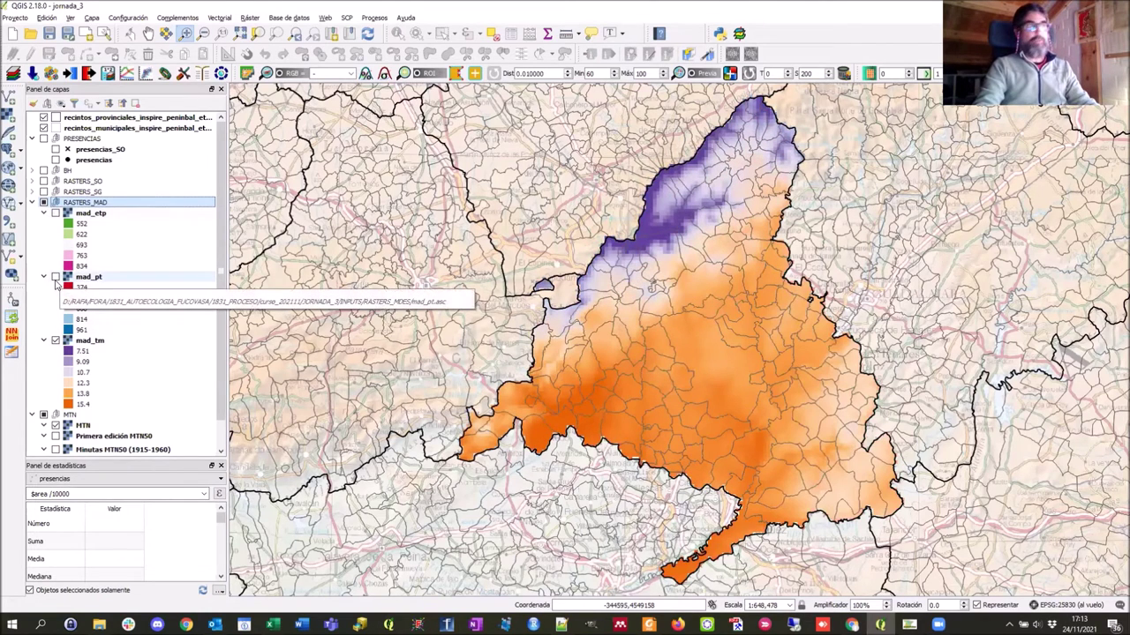
Return to the MDES module, set the species to Otra and try to enable its recommended variables
key(alt+Tab)
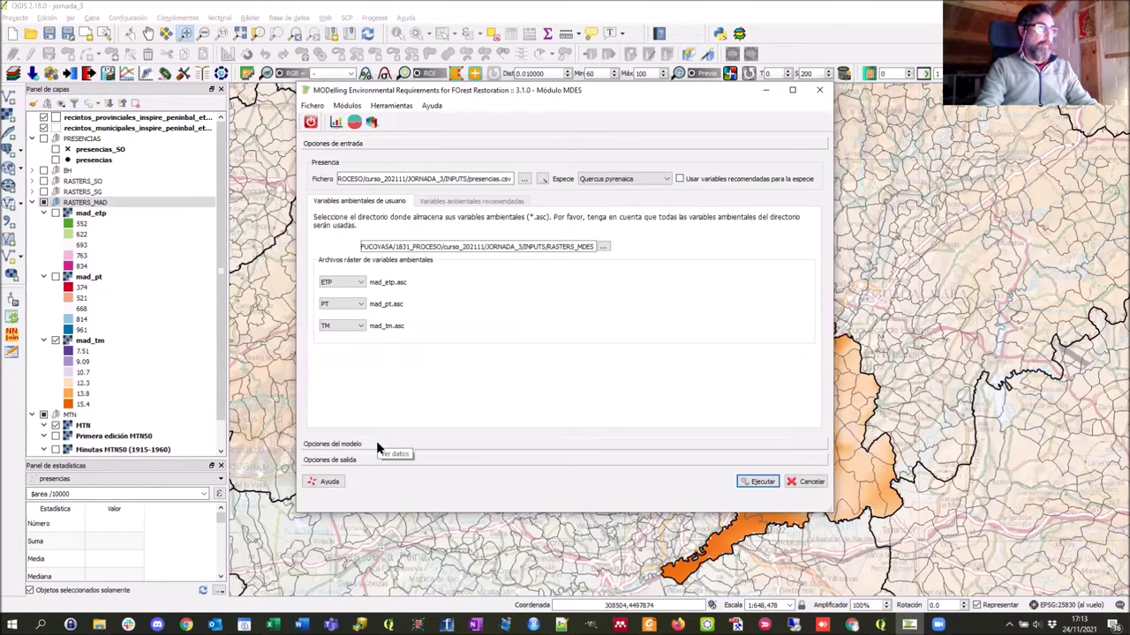
click(668, 180)
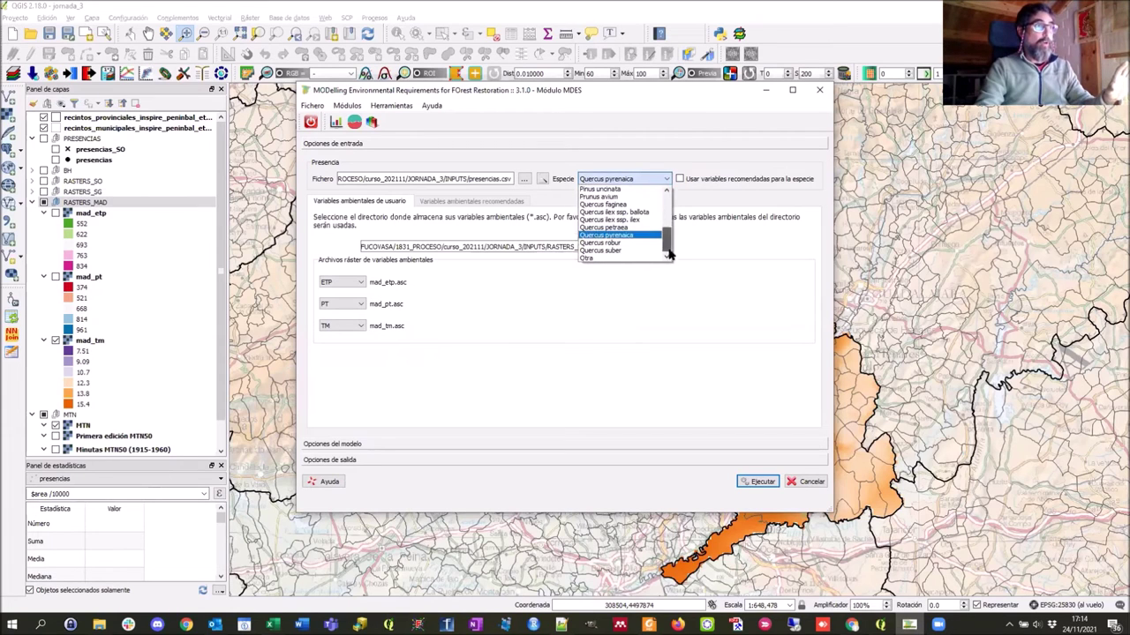
click(593, 259)
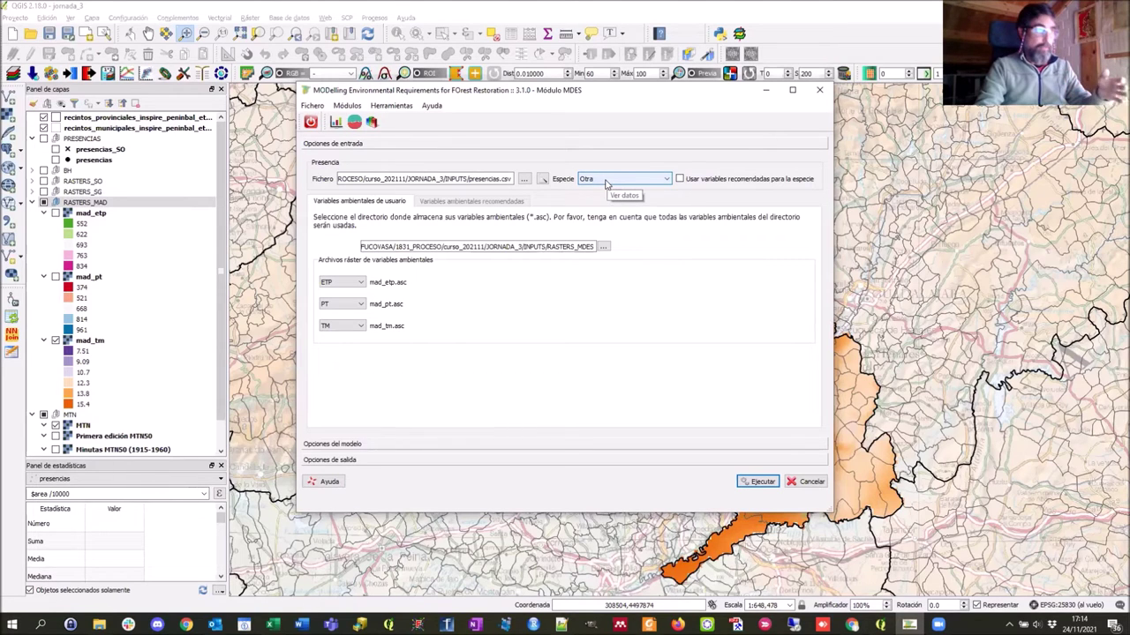
click(680, 179)
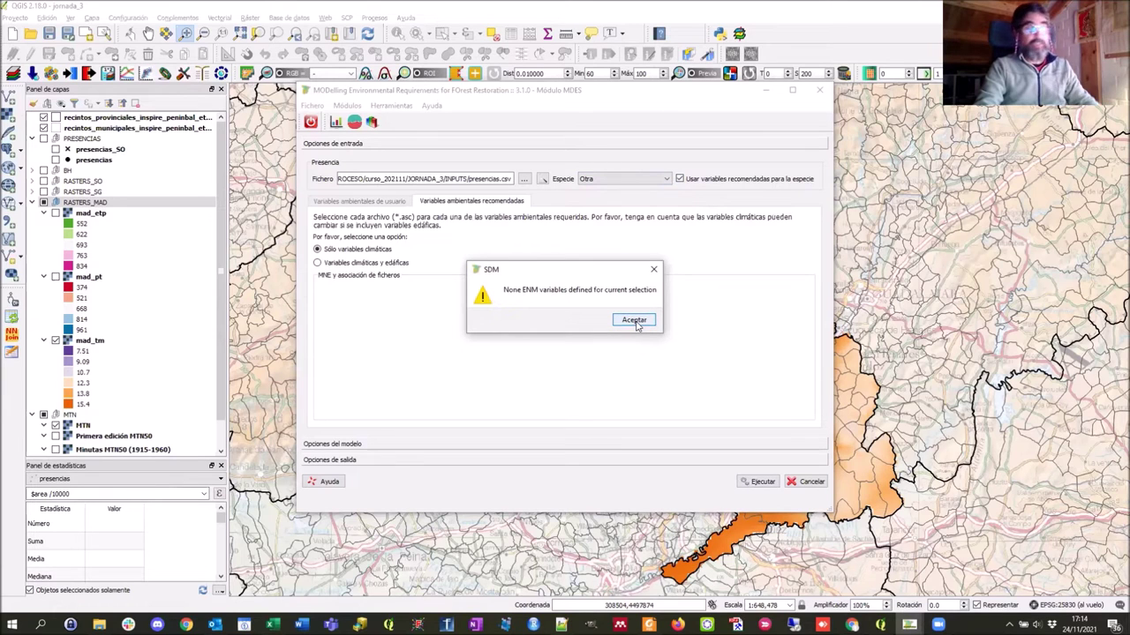
click(634, 320)
Disable the recommended variables and set the species back to Quercus pyrenaica
scroll(668, 180, up, 1)
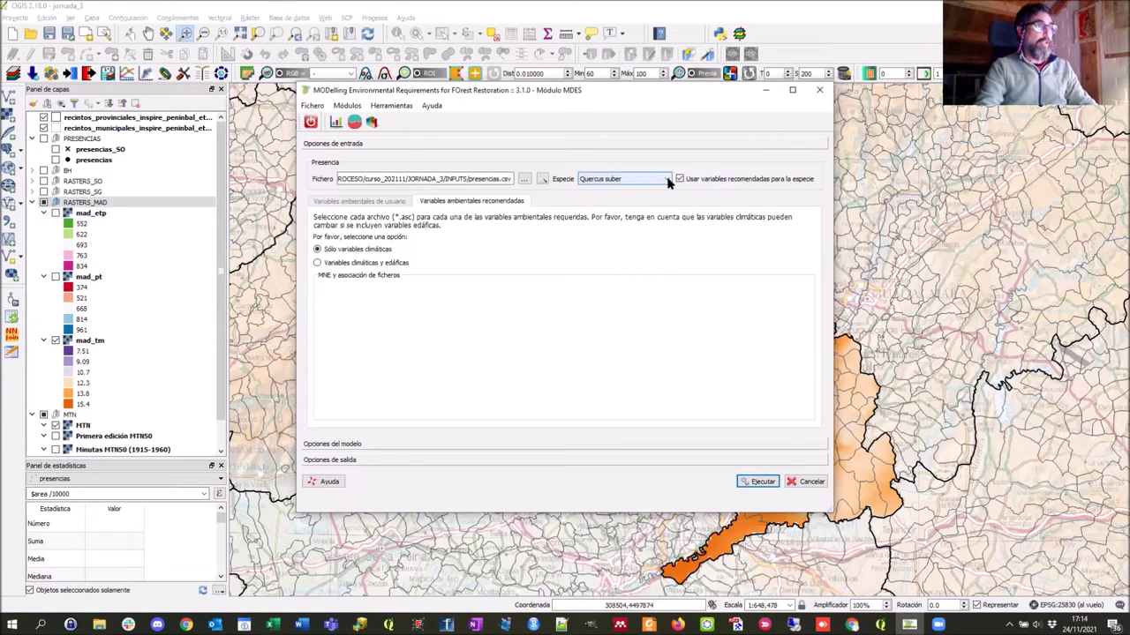
click(669, 180)
click(679, 179)
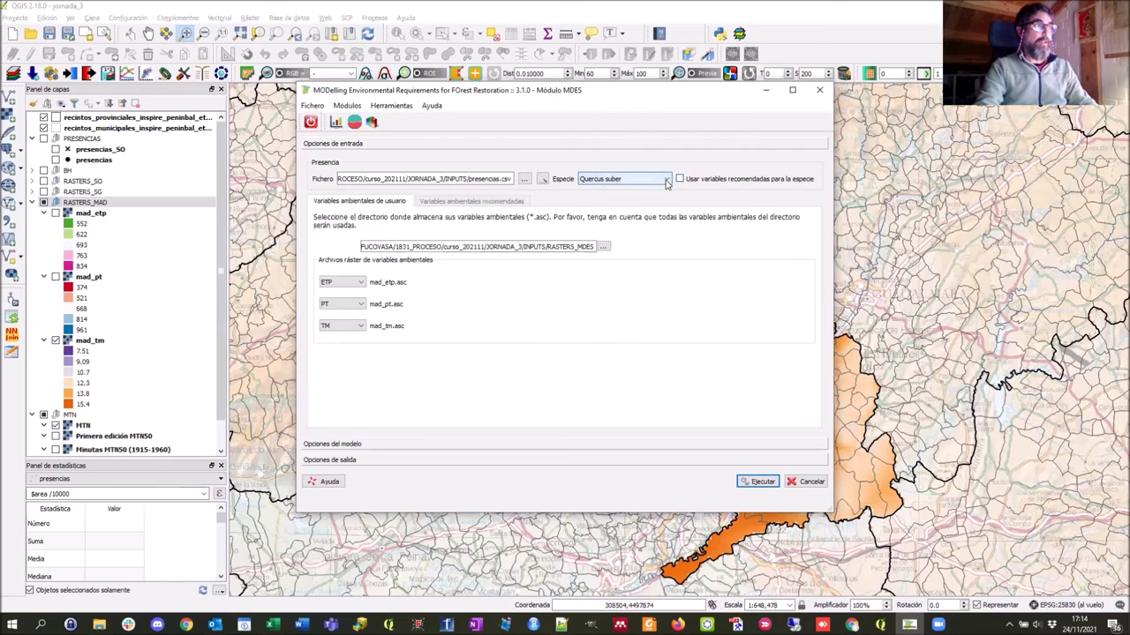
click(668, 180)
click(636, 244)
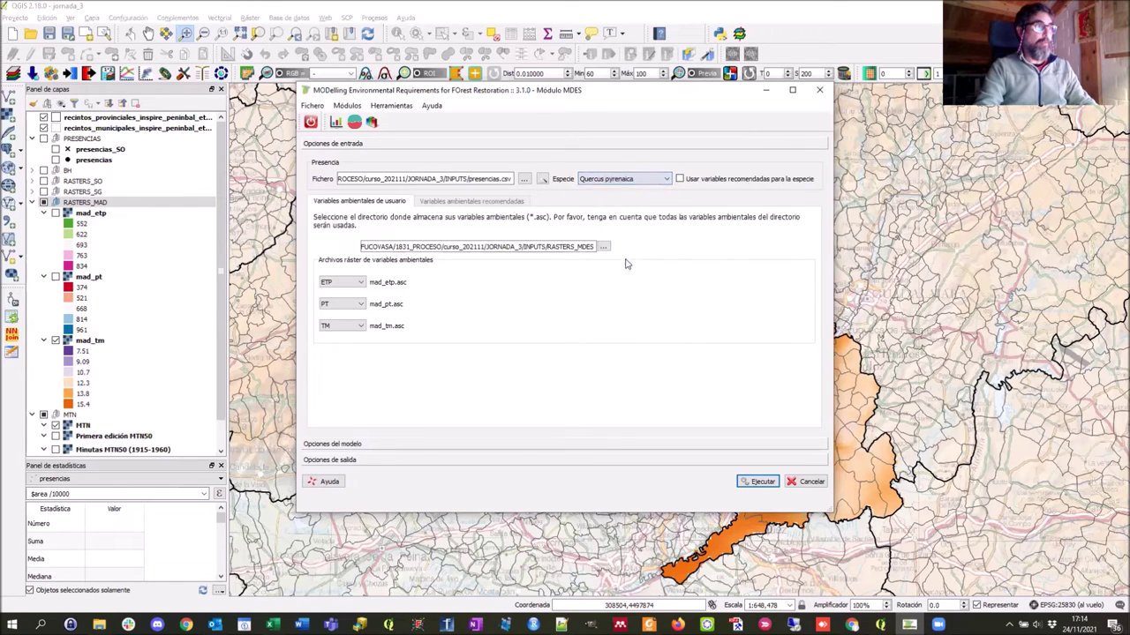
Open the model options and review the algorithm, validation and prediction area settings
click(352, 446)
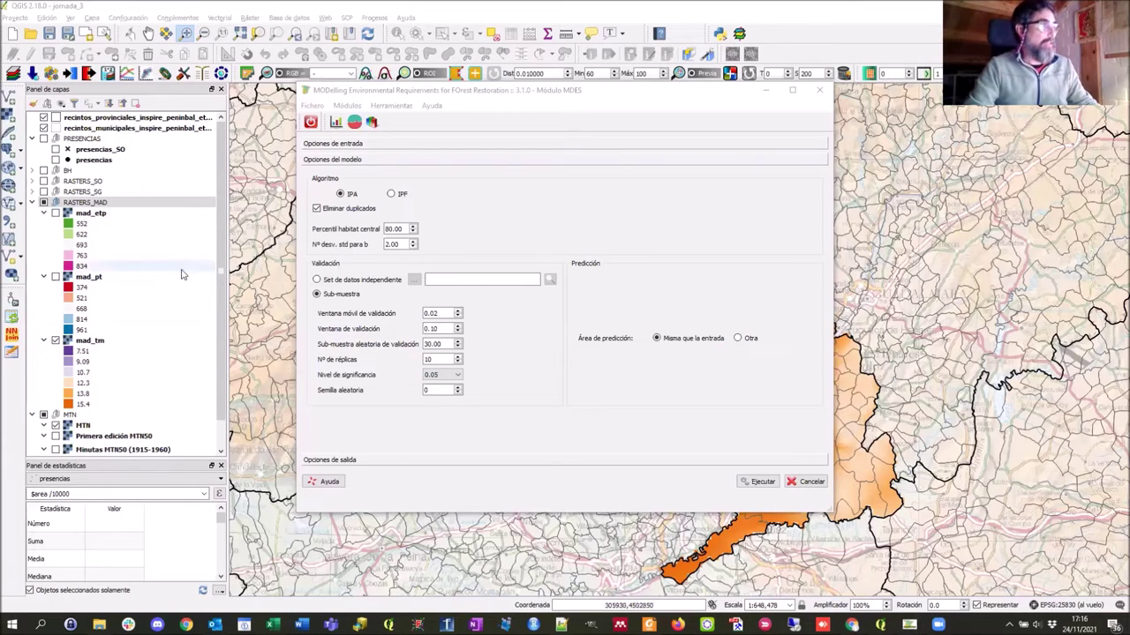
key(alt+Tab)
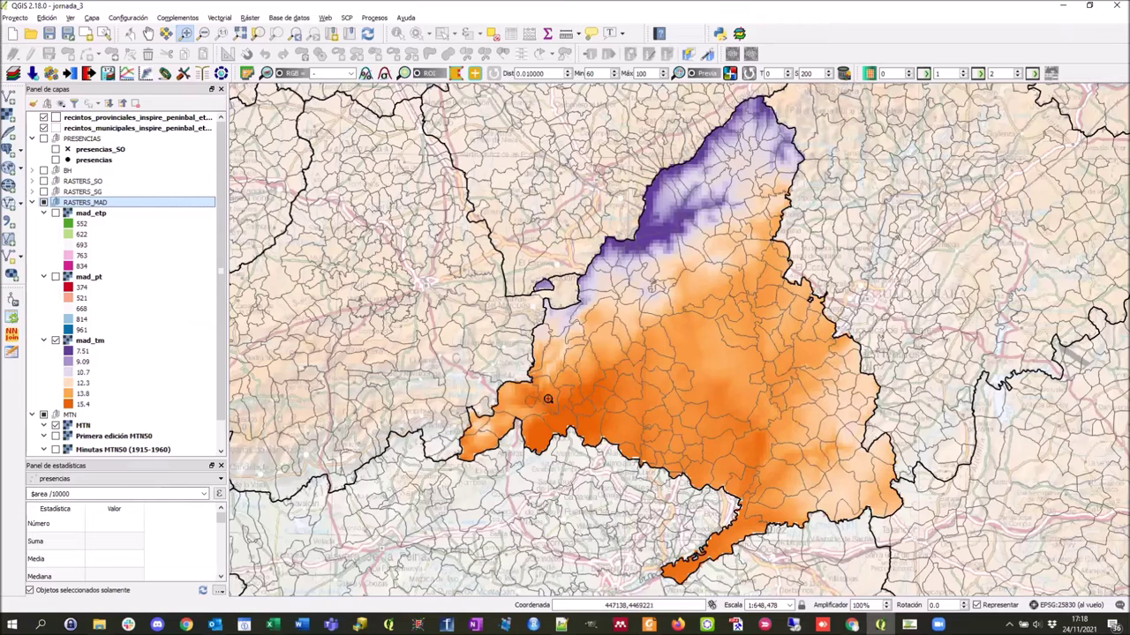
key(alt+Tab)
key(Tab)
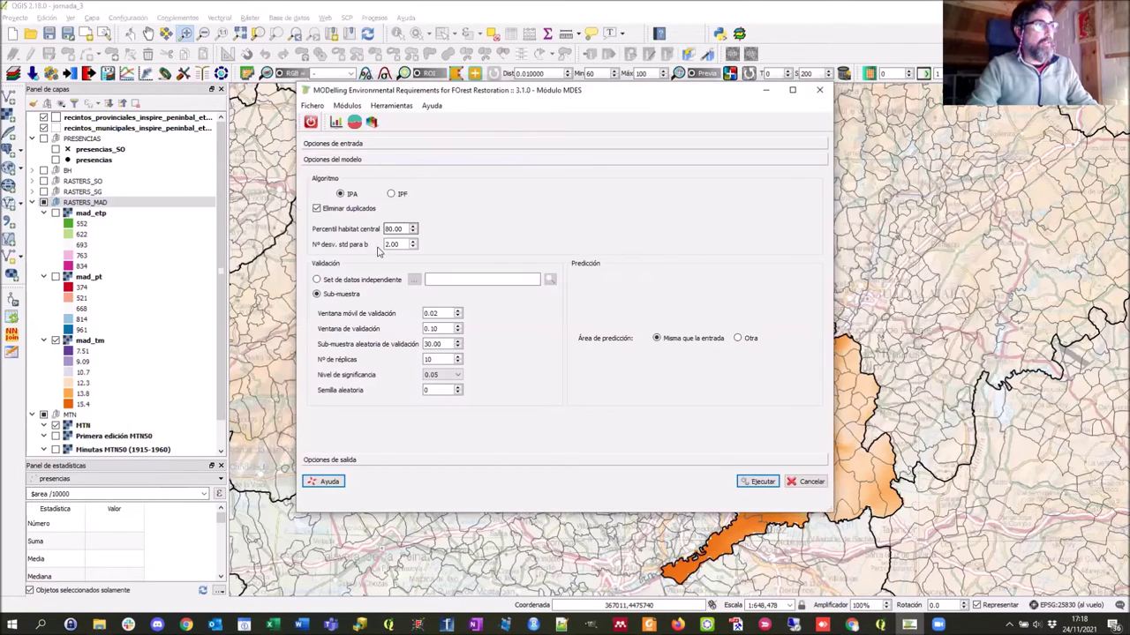
Review the MDES input options, return to the model options and check the Eliminar duplicados setting, leaving it enabled
click(355, 144)
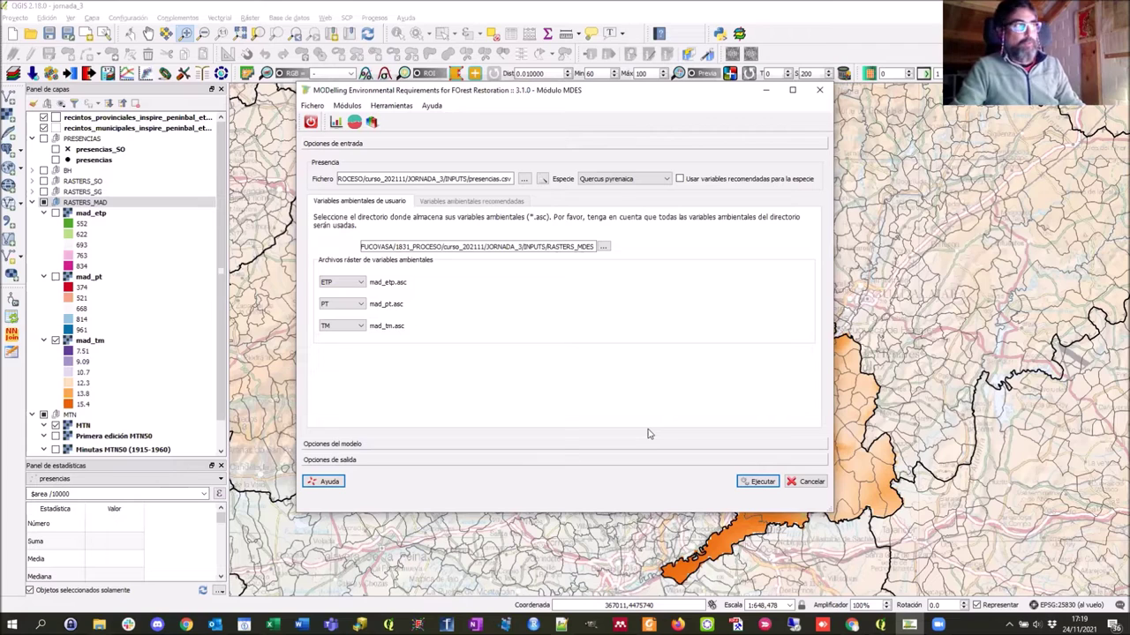
click(397, 445)
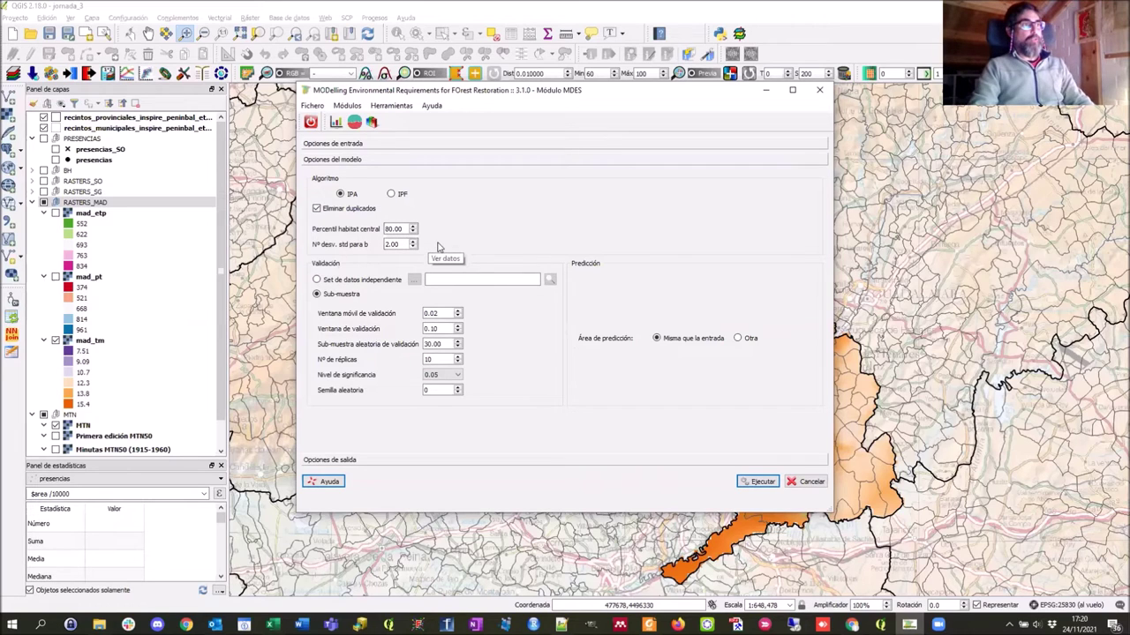
click(317, 210)
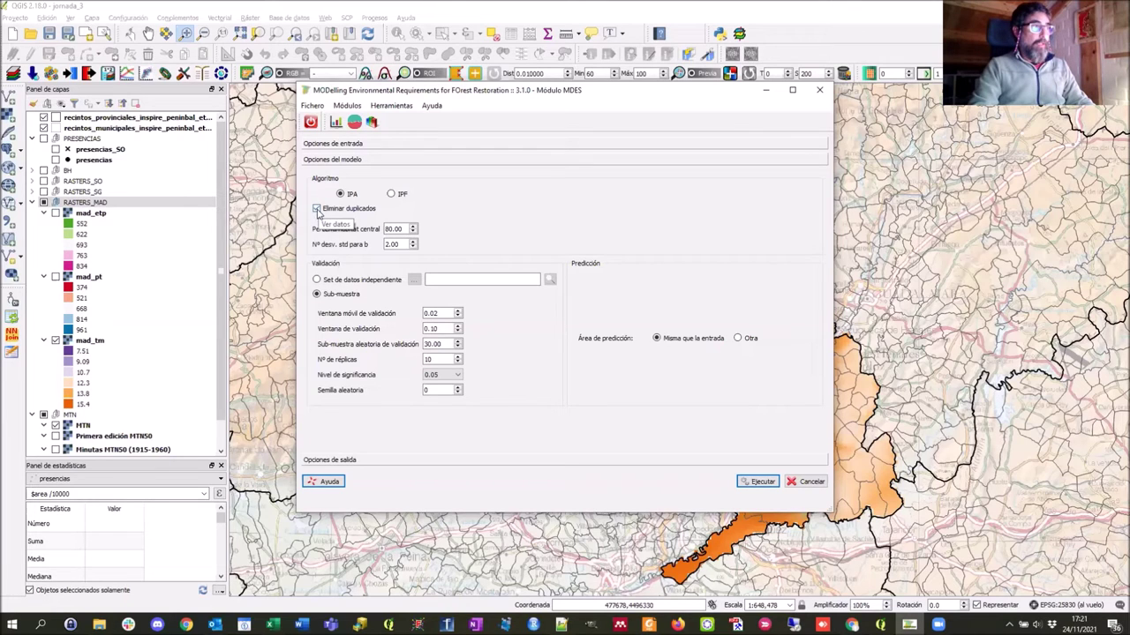
click(317, 210)
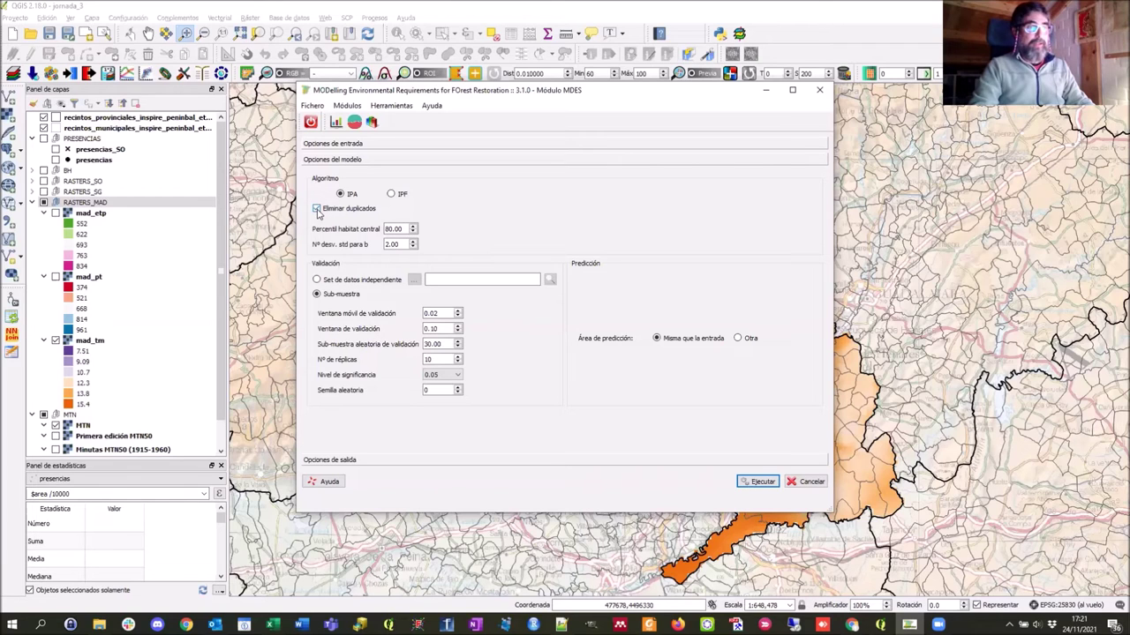
click(317, 210)
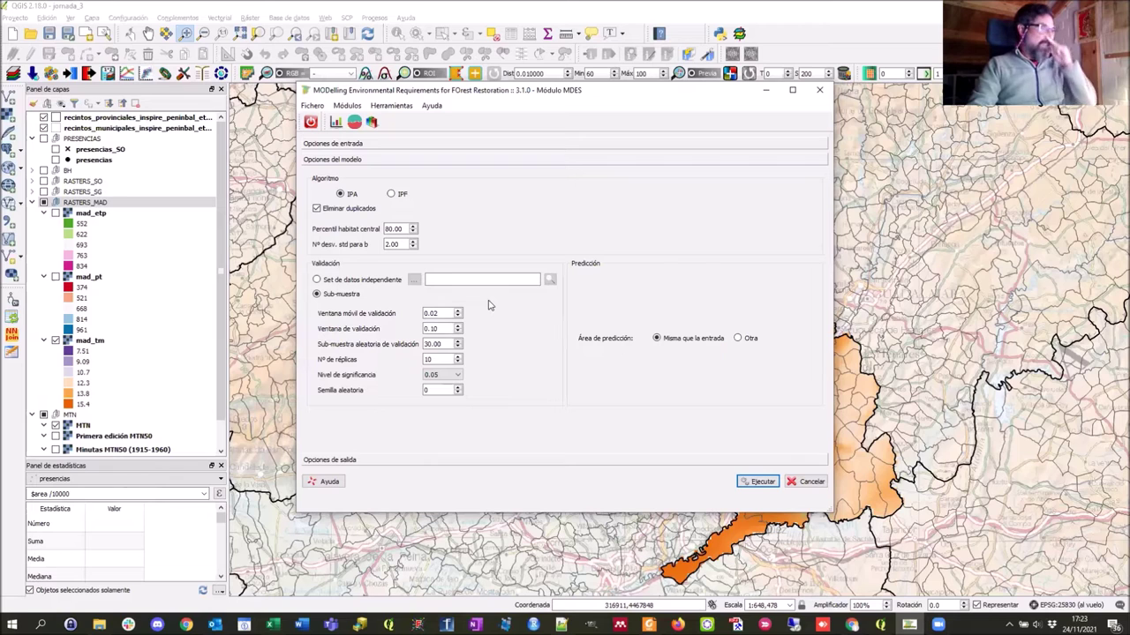
Try validation with an independent dataset and set the validation back to Sub-muestra
click(317, 281)
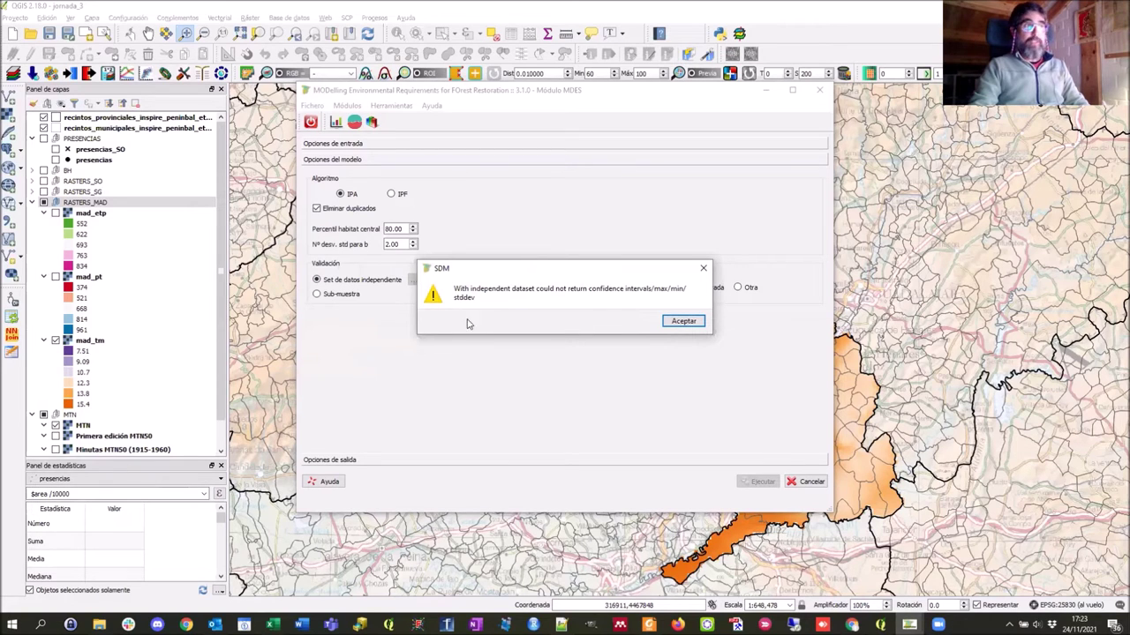
click(681, 322)
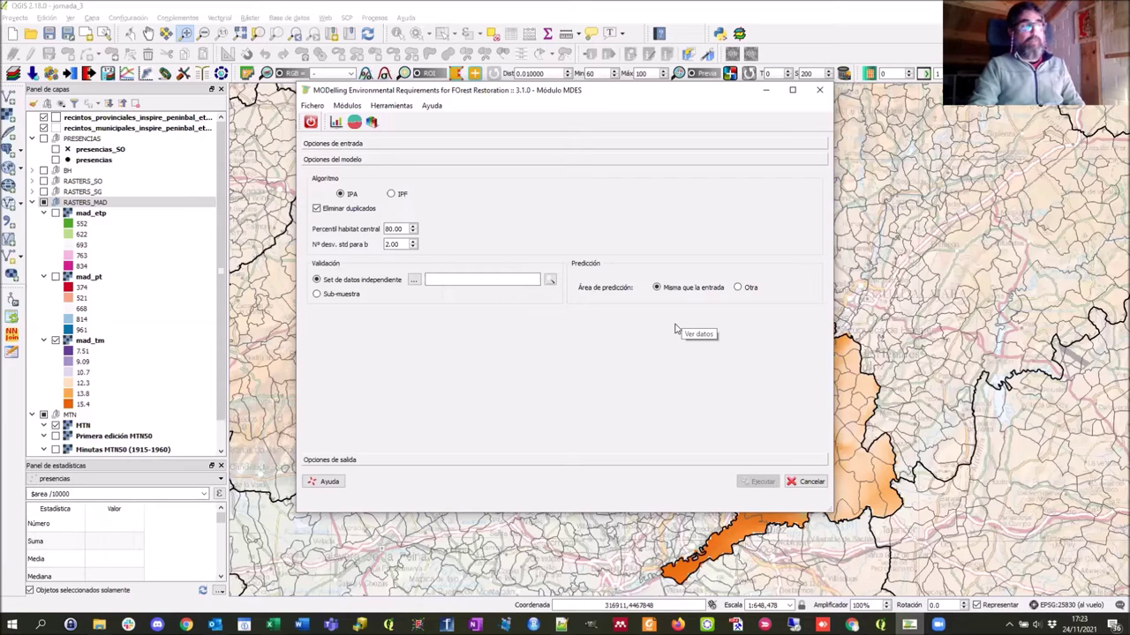
click(318, 296)
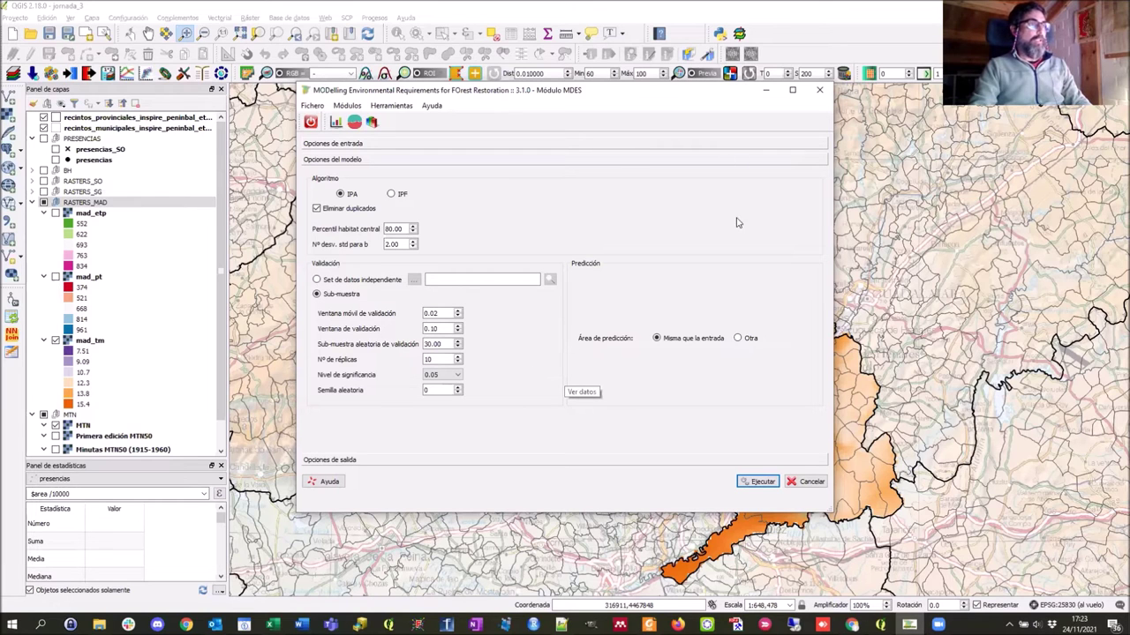
Switch to QGIS, hide and collapse the RASTERS_MAD group, expand the BH group and show the presencias layer
key(alt+Tab)
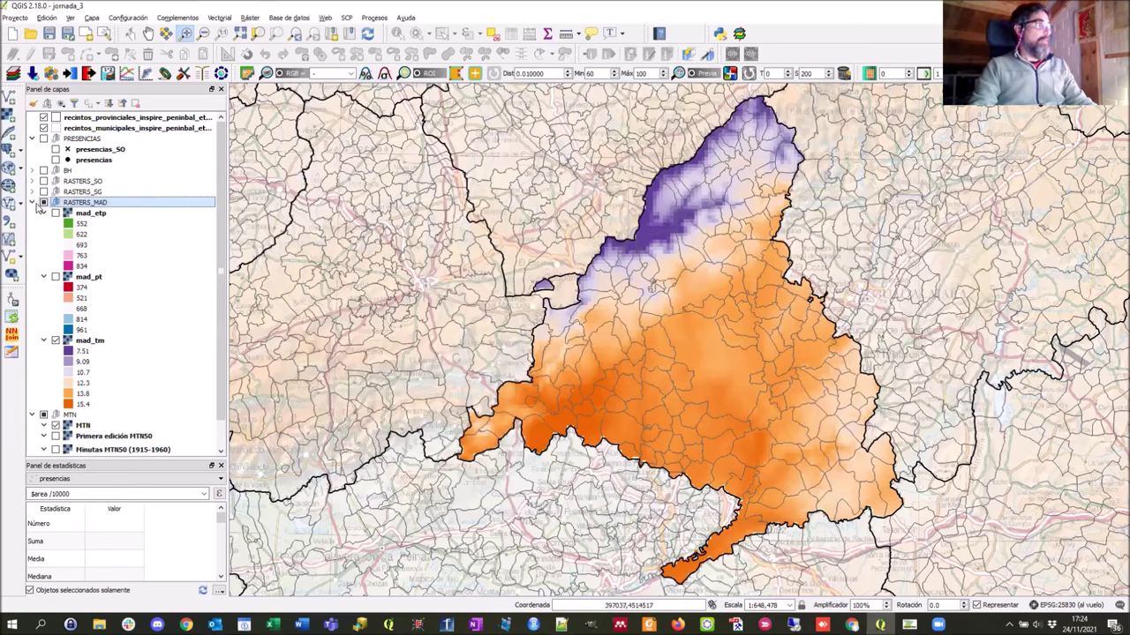
ctrl+click(43, 203)
click(43, 203)
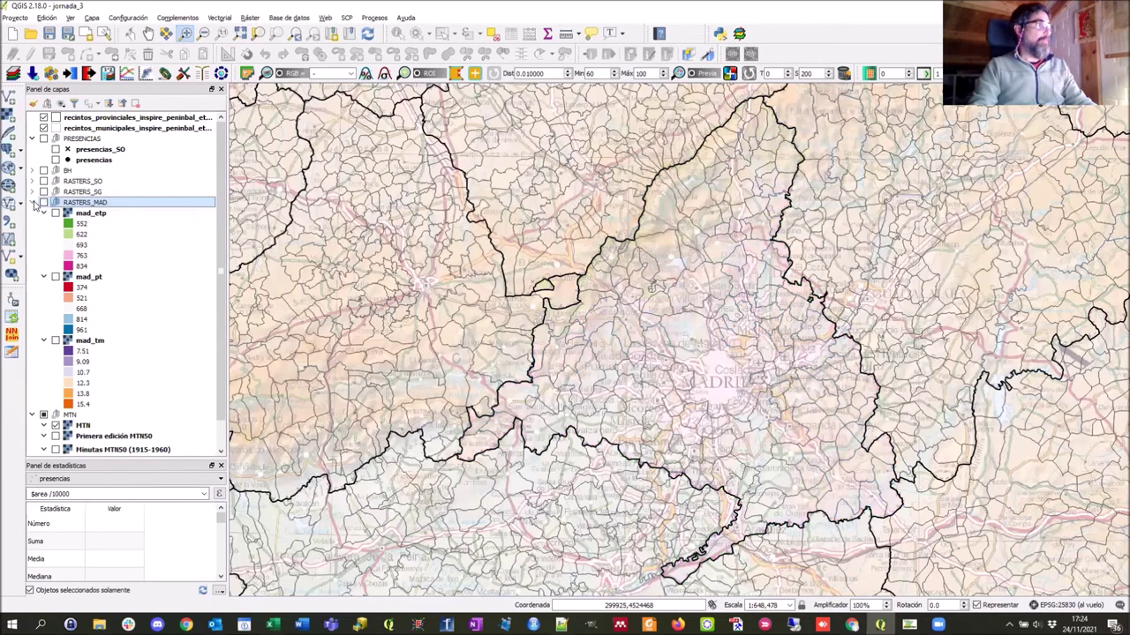
click(32, 203)
click(33, 171)
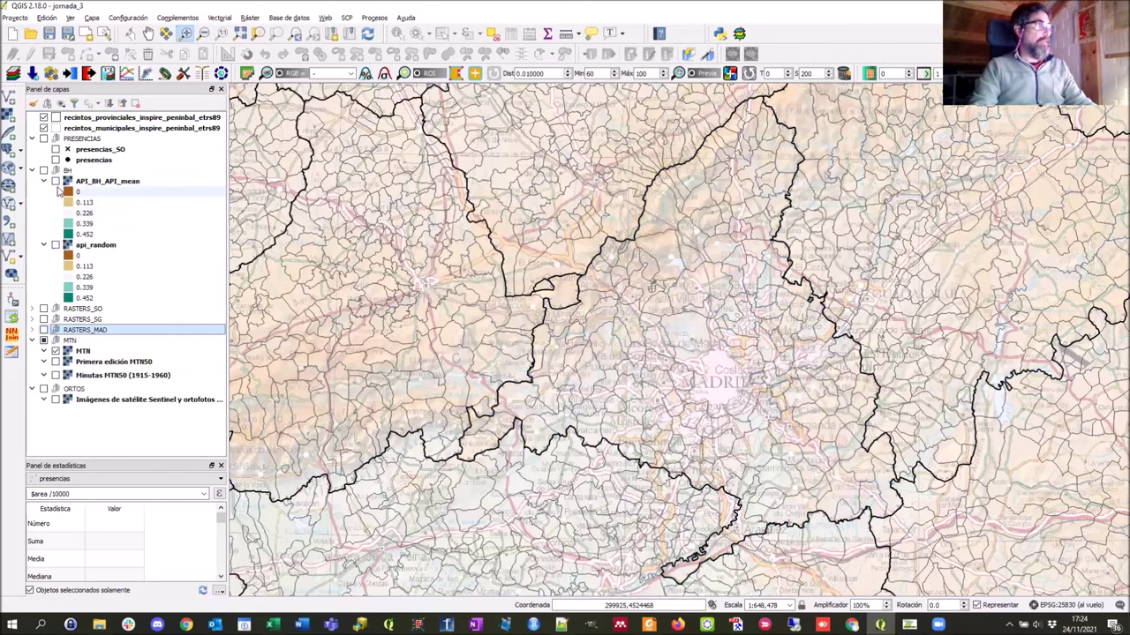
click(55, 159)
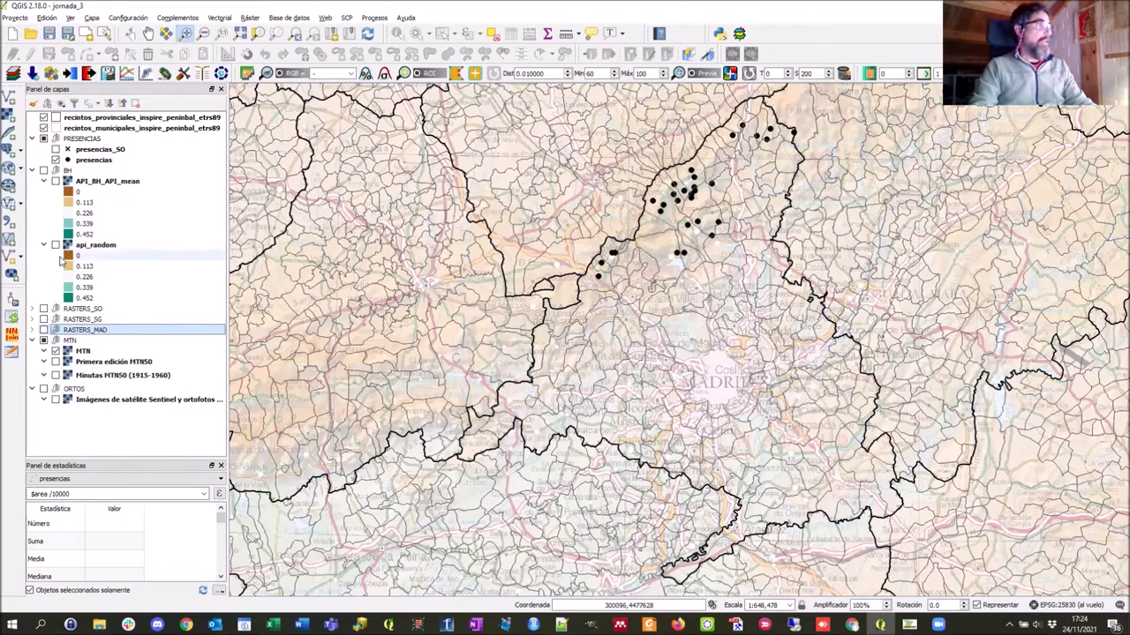
View the API_BH_API_mean raster against the presence points and replace it with the api_random raster
click(55, 181)
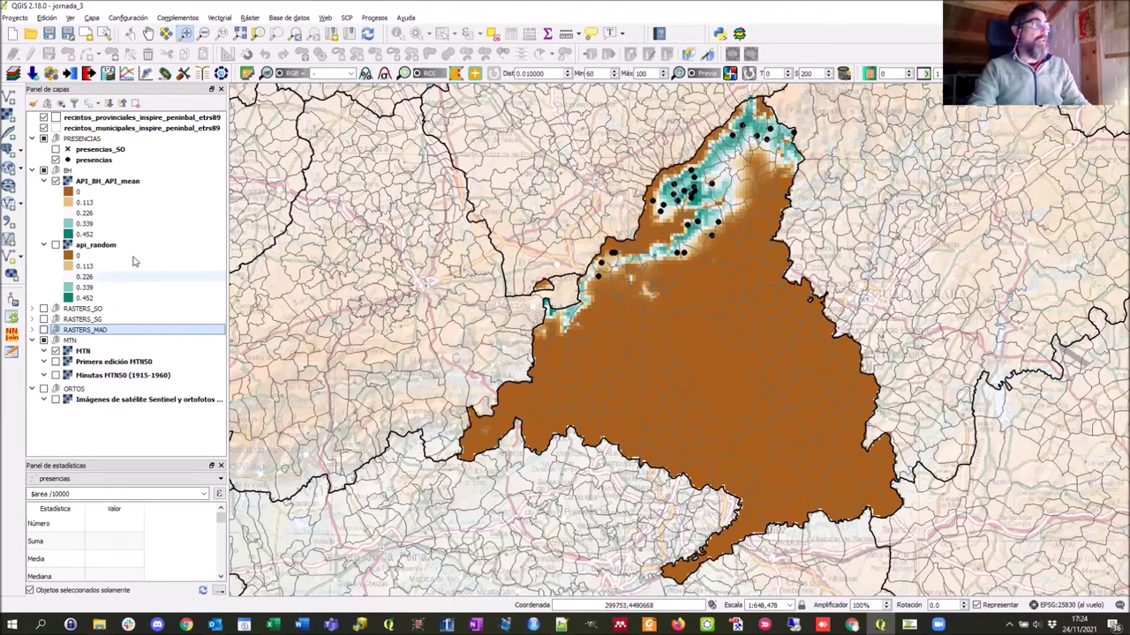
click(54, 181)
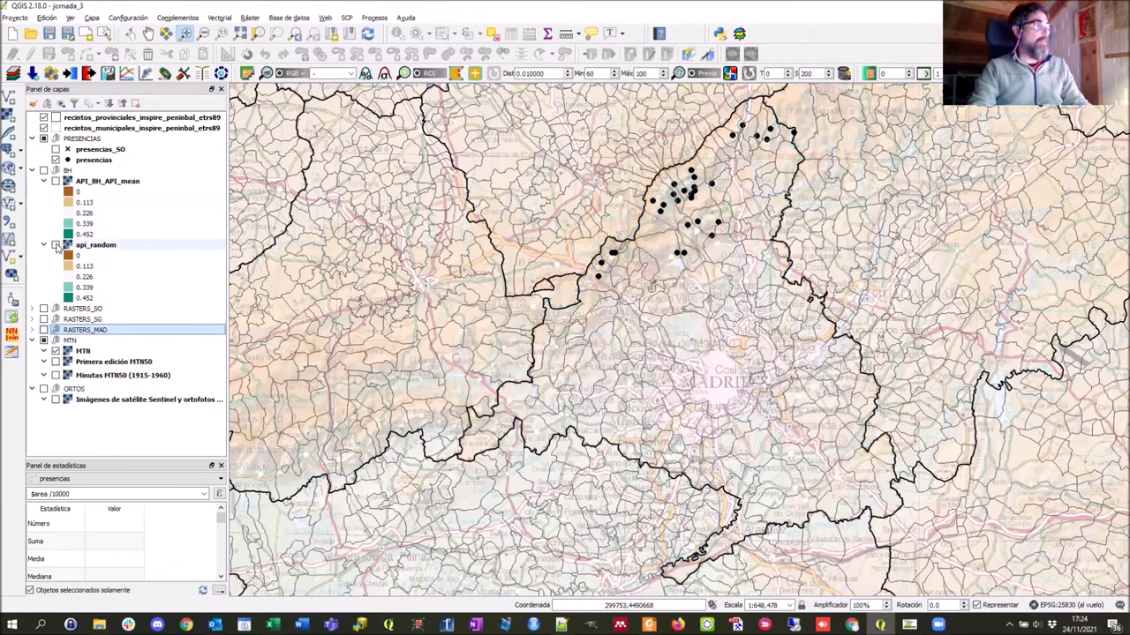
click(55, 245)
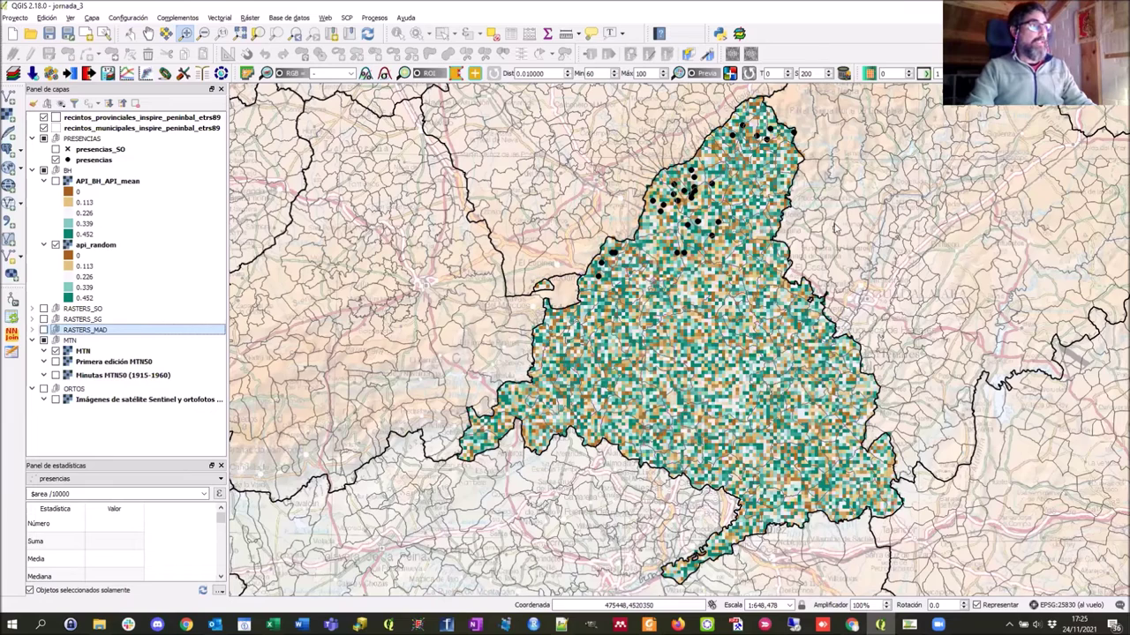
Switch to Excel and examine the P/E ratio chart on the BH sheet of SDO_BH.xlsx
key(alt+Tab)
key(alt+Tab)
key(alt+Tab)
key(alt+Tab)
key(alt+Tab)
key(alt+Tab)
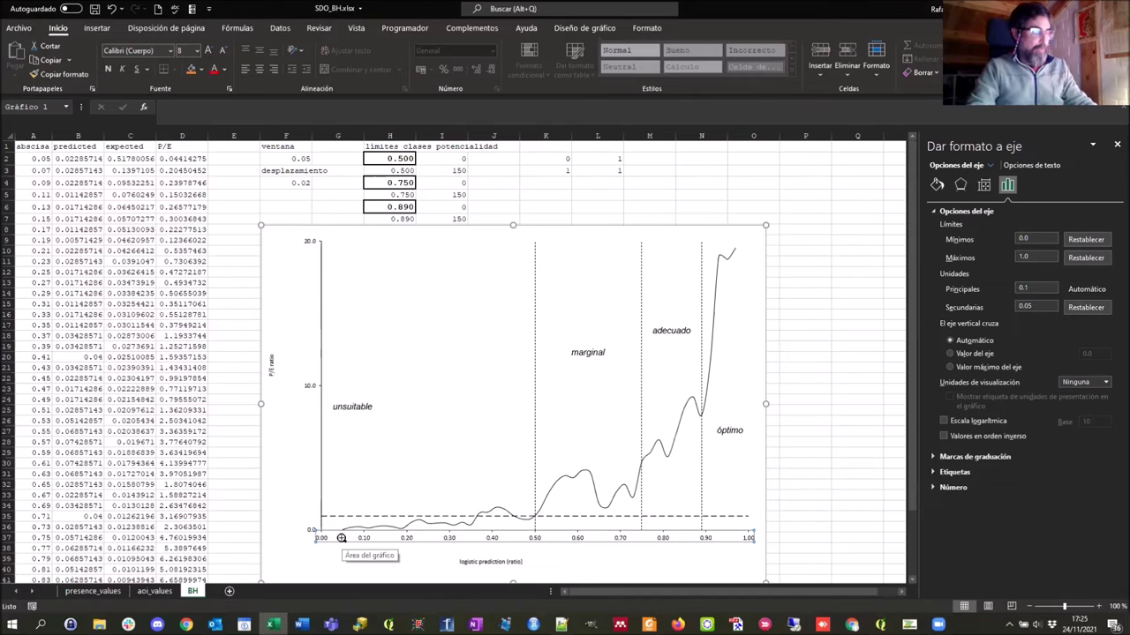
Return to QGIS and show the API_BH_API_mean raster in place of api_random
key(alt+Tab)
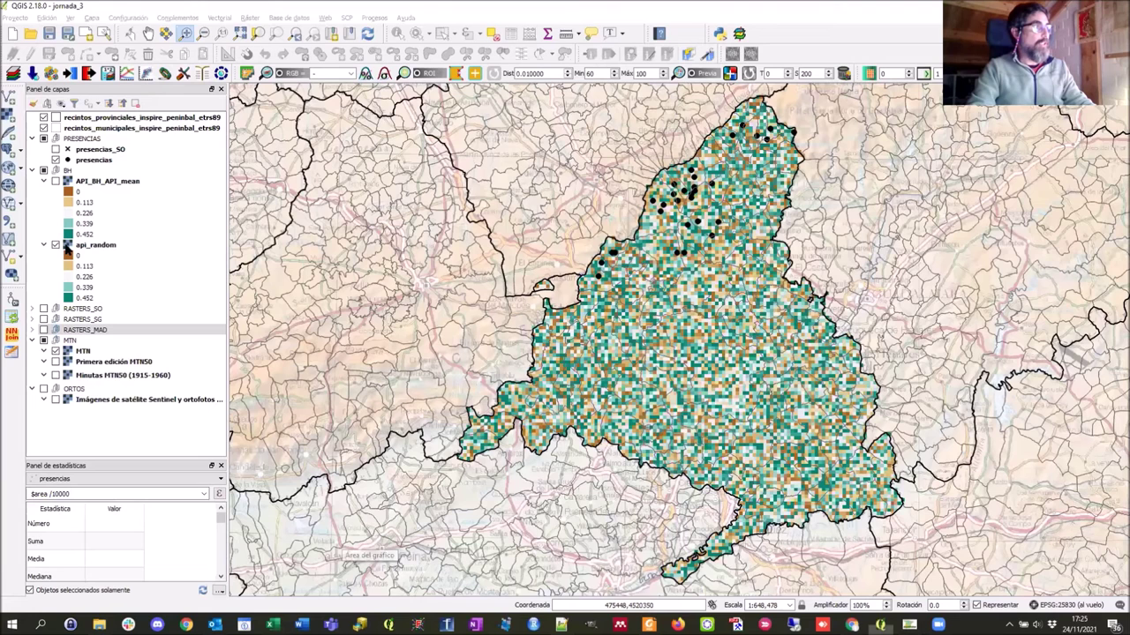
click(54, 181)
click(56, 181)
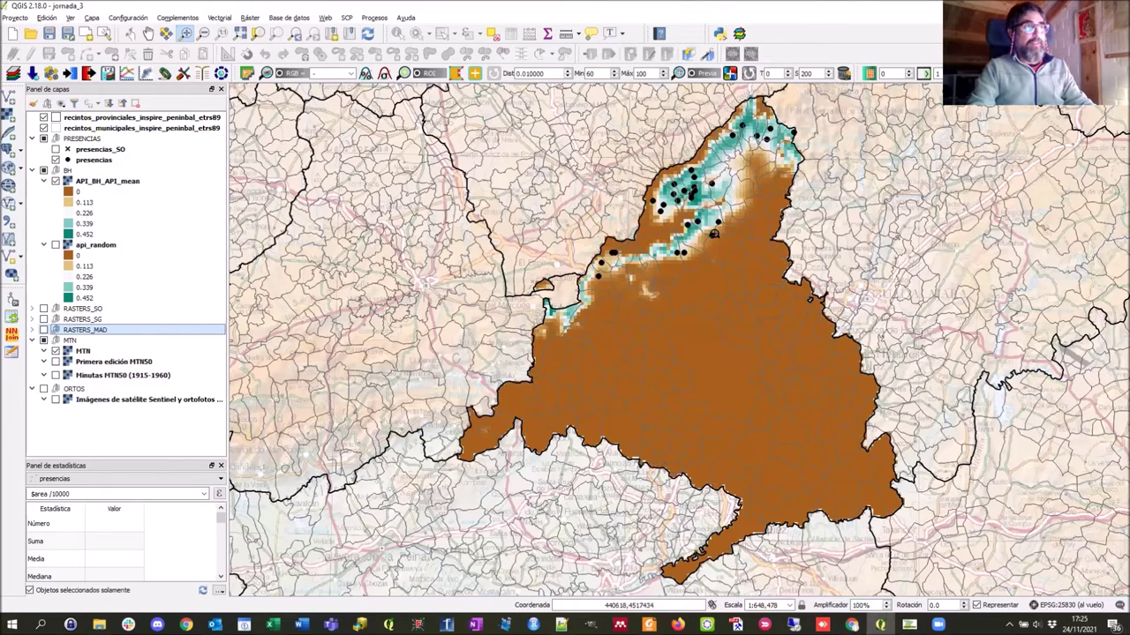
Switch to SDO_BH.xlsx in Excel and examine the SDOavg values on the presence_values sheet, selecting B2:B21
key(alt+Tab)
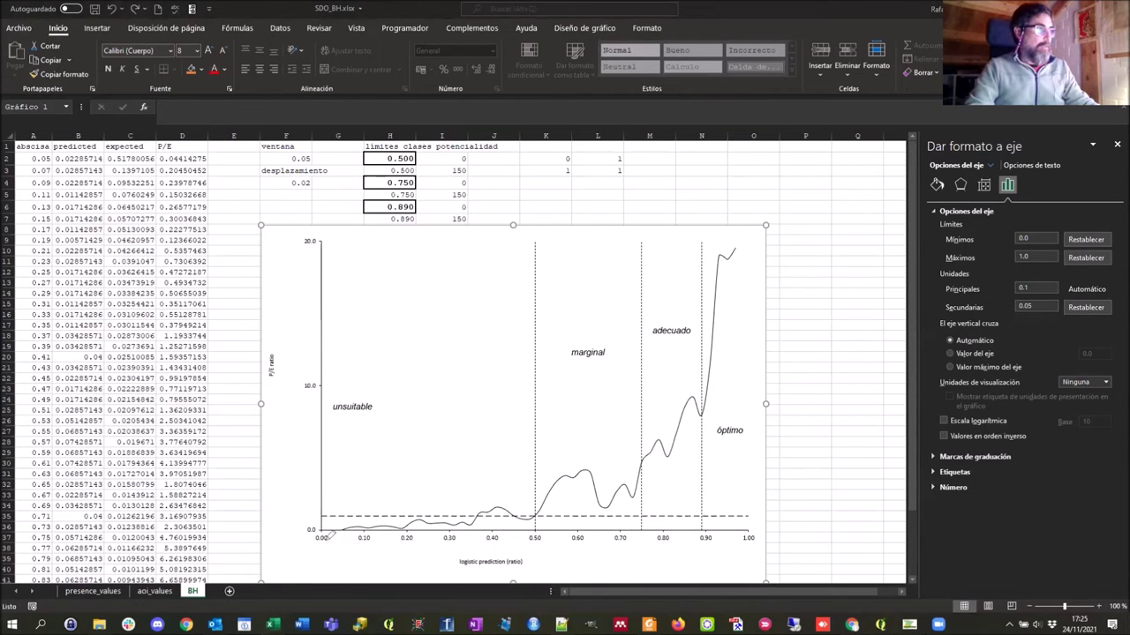
drag(327, 528, 346, 535)
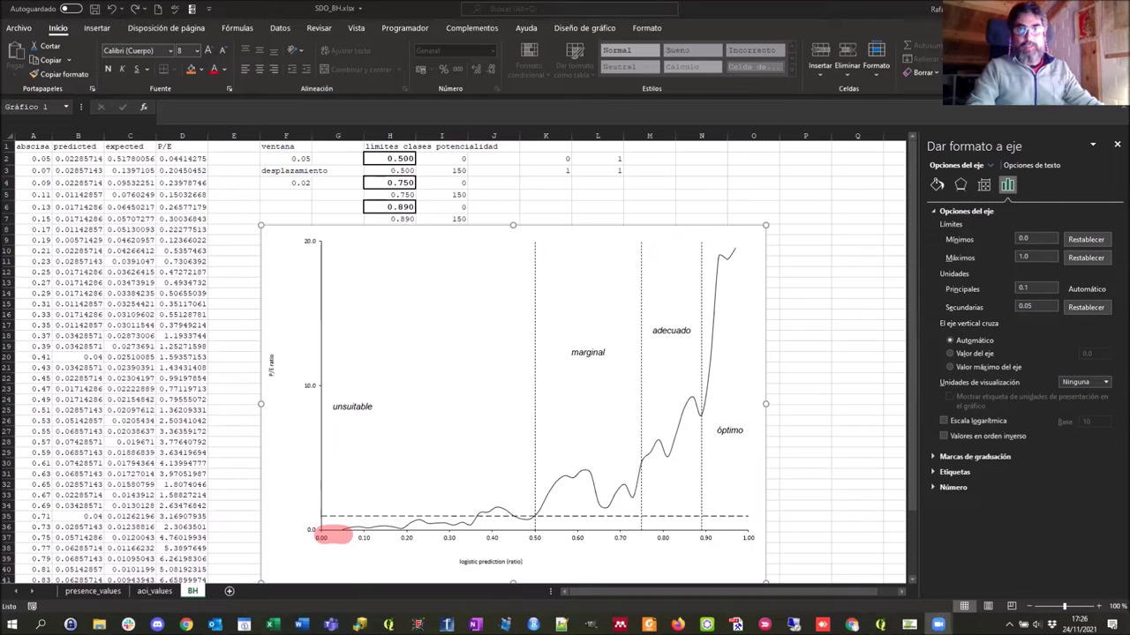
click(78, 595)
click(82, 592)
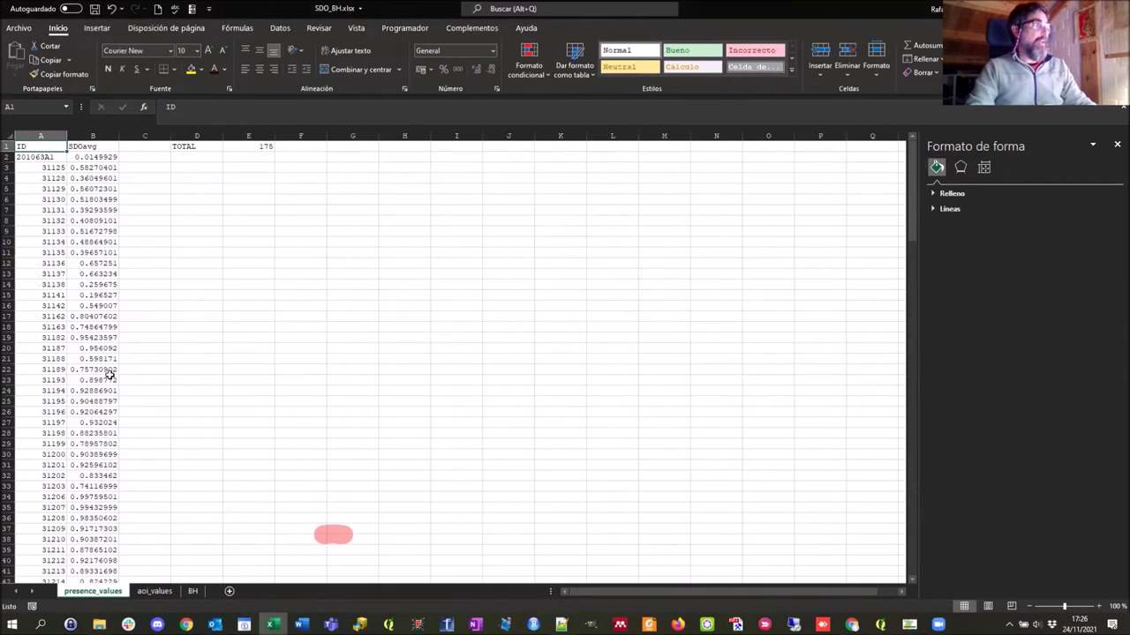
drag(106, 157, 68, 369)
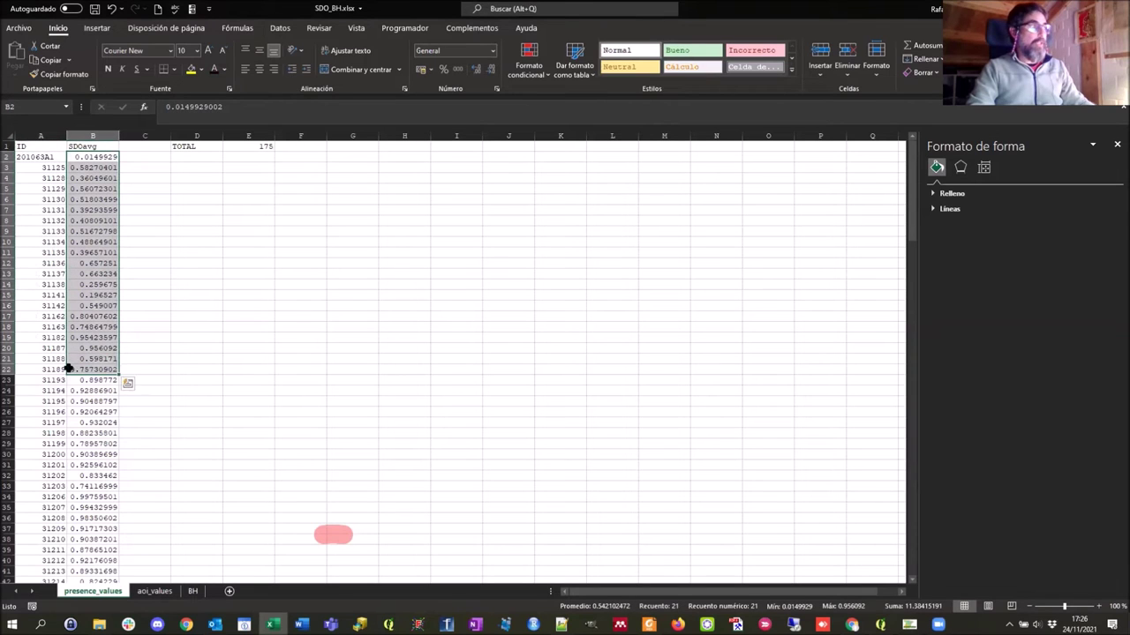
click(30, 338)
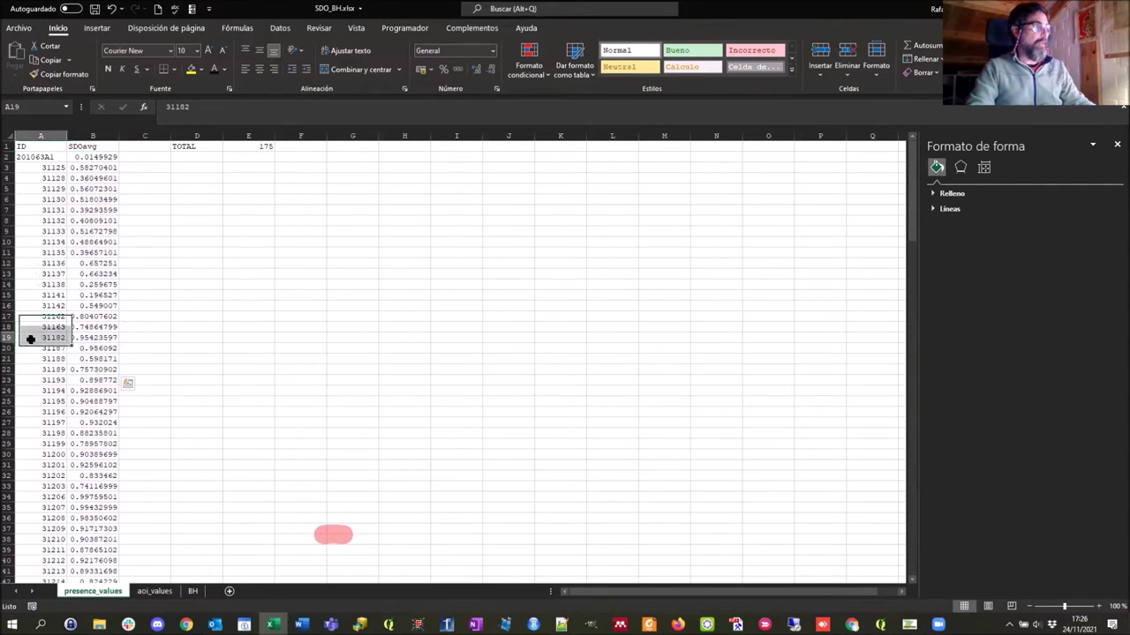
key(ctrl+Down)
key(ctrl+Up)
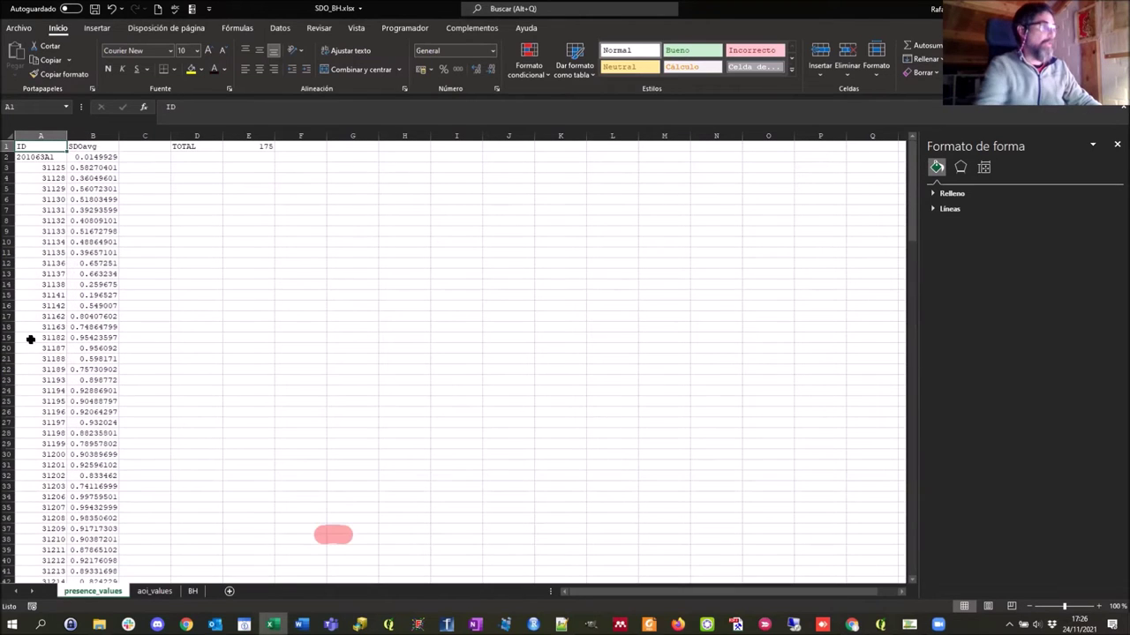
drag(96, 159, 88, 360)
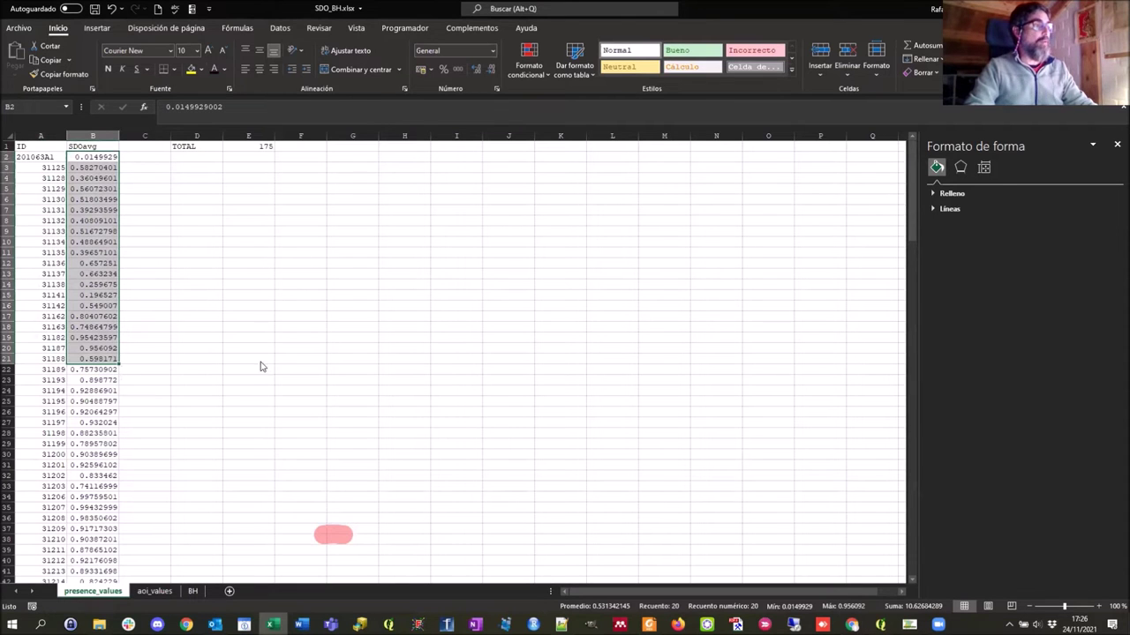
Return to the BH sheet and examine the chart with the ventana and desplazamiento parameters
key(alt+Tab)
key(alt+Tab)
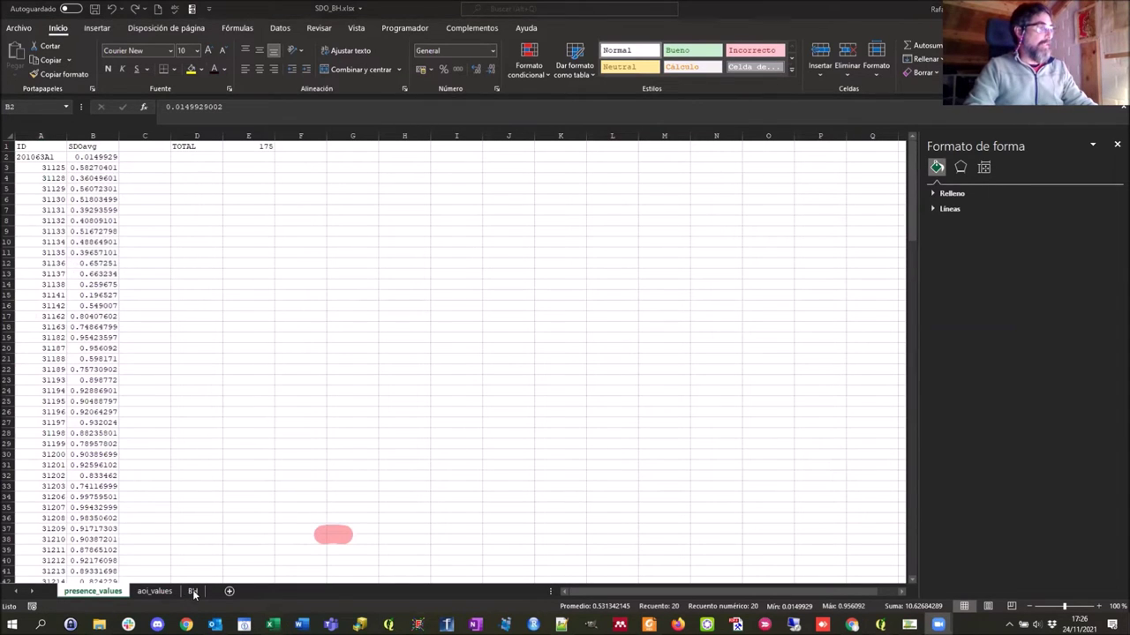
click(193, 592)
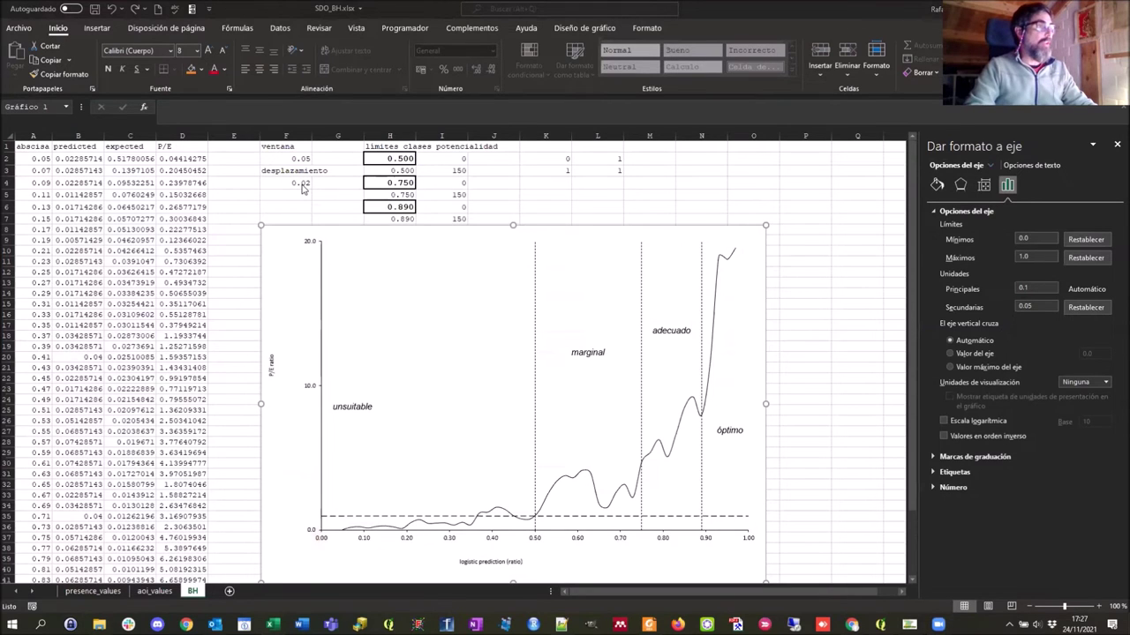
Switch to the MDES module and check the Ventana móvil de validación and Ventana de validación settings
key(alt+Tab)
key(alt+Tab)
key(alt+Tab)
key(alt+Tab)
key(alt+Tab)
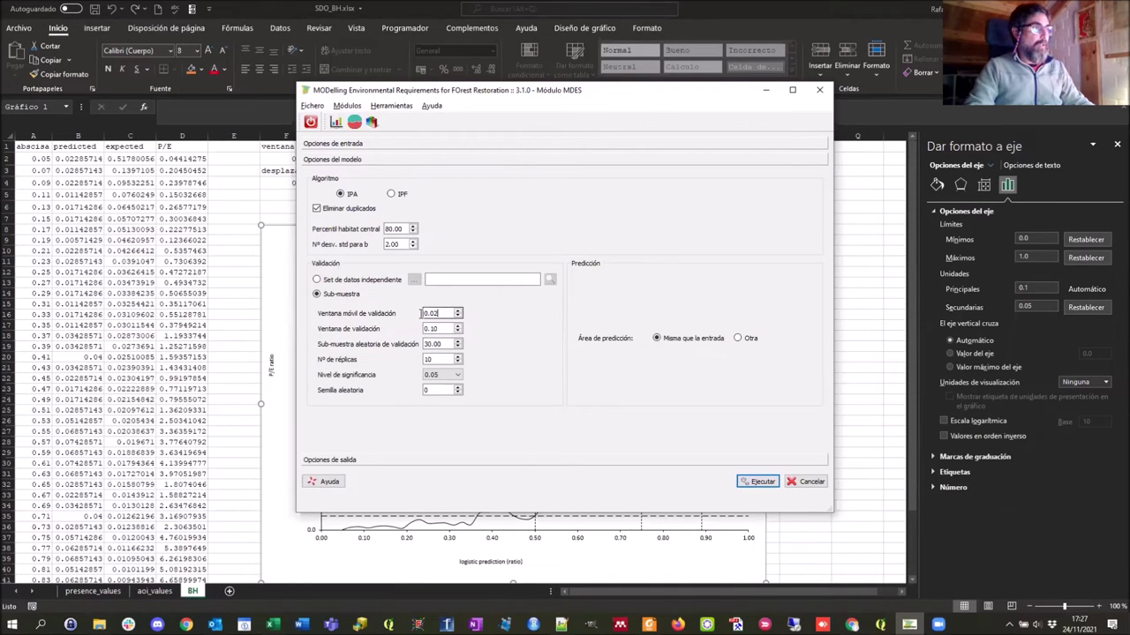
click(444, 327)
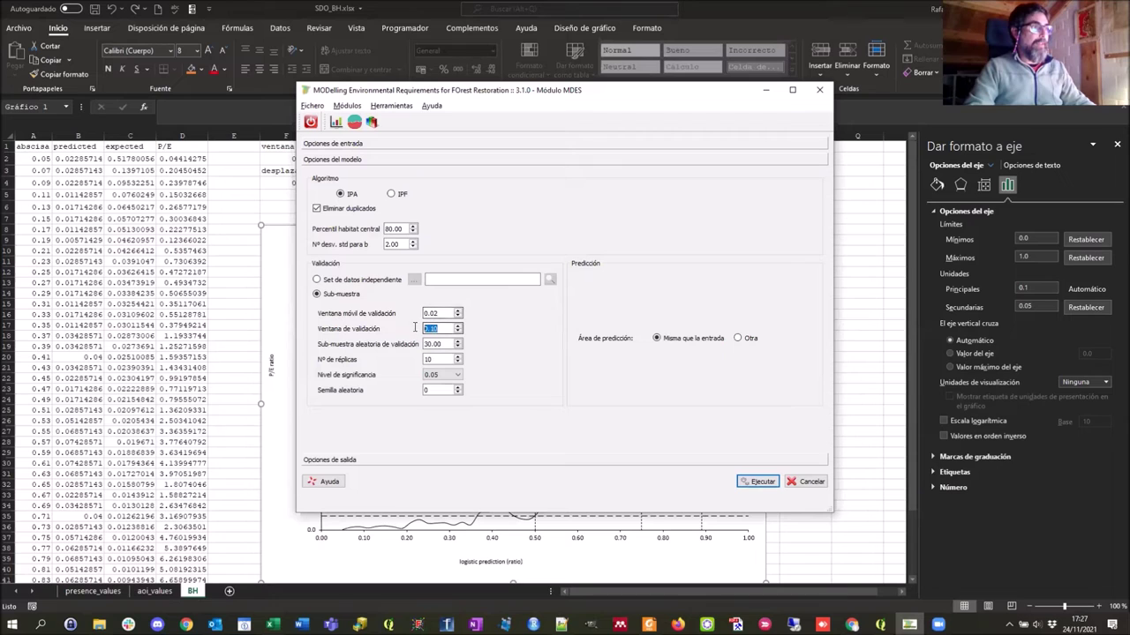
double_click(430, 329)
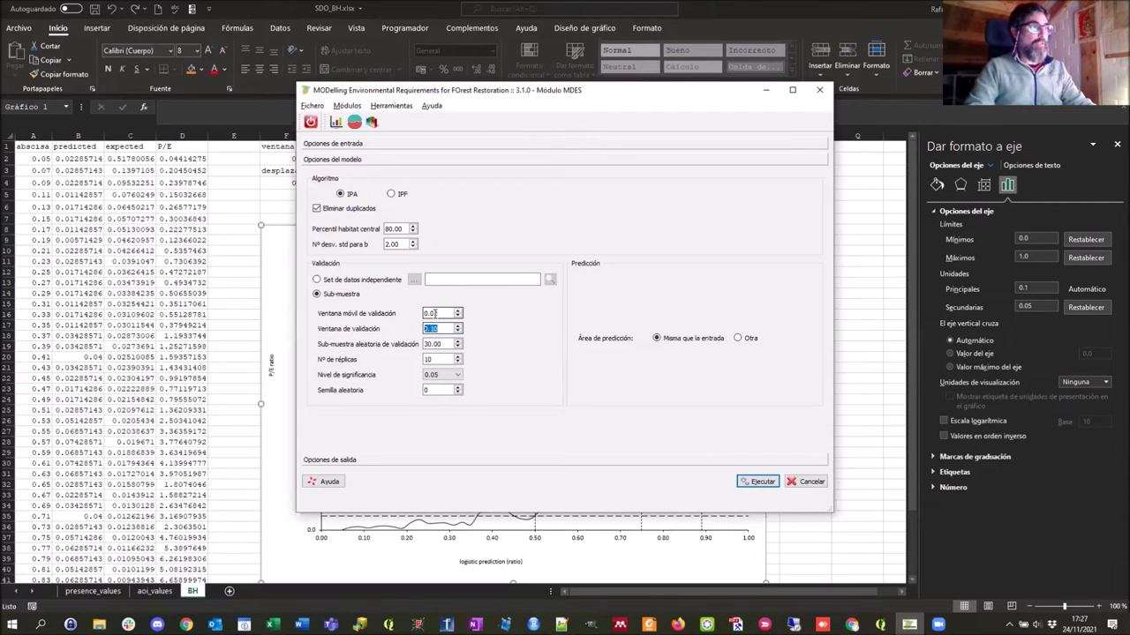
Return to Excel, examine the windows along the BH chart's prediction axis and inspect the predicted formula in cell B2
key(alt+Tab)
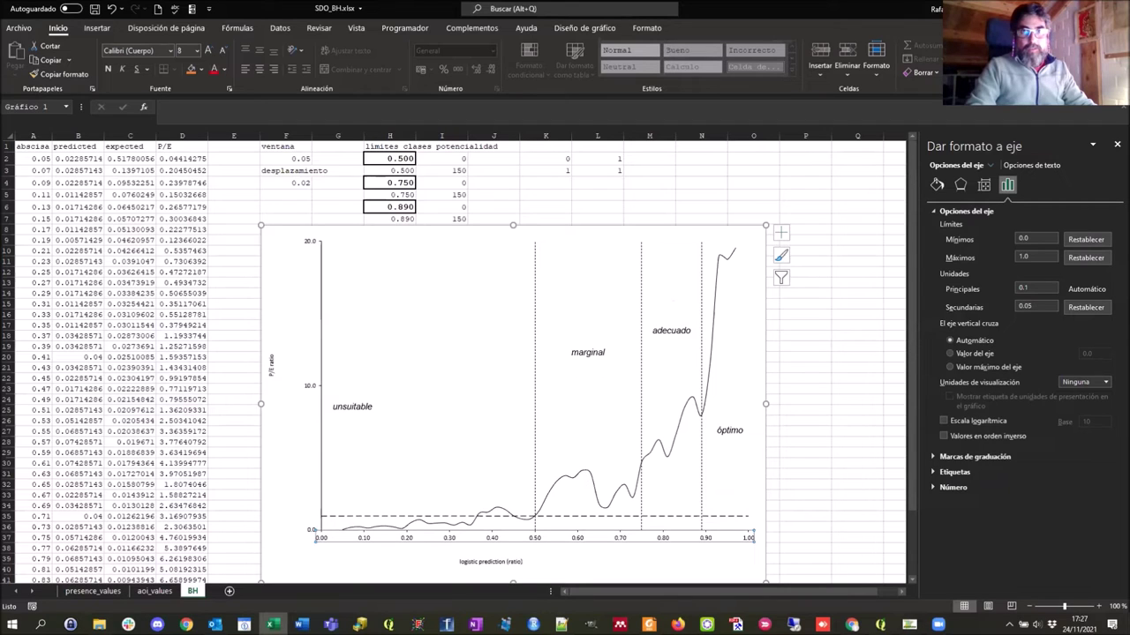
drag(322, 529, 338, 531)
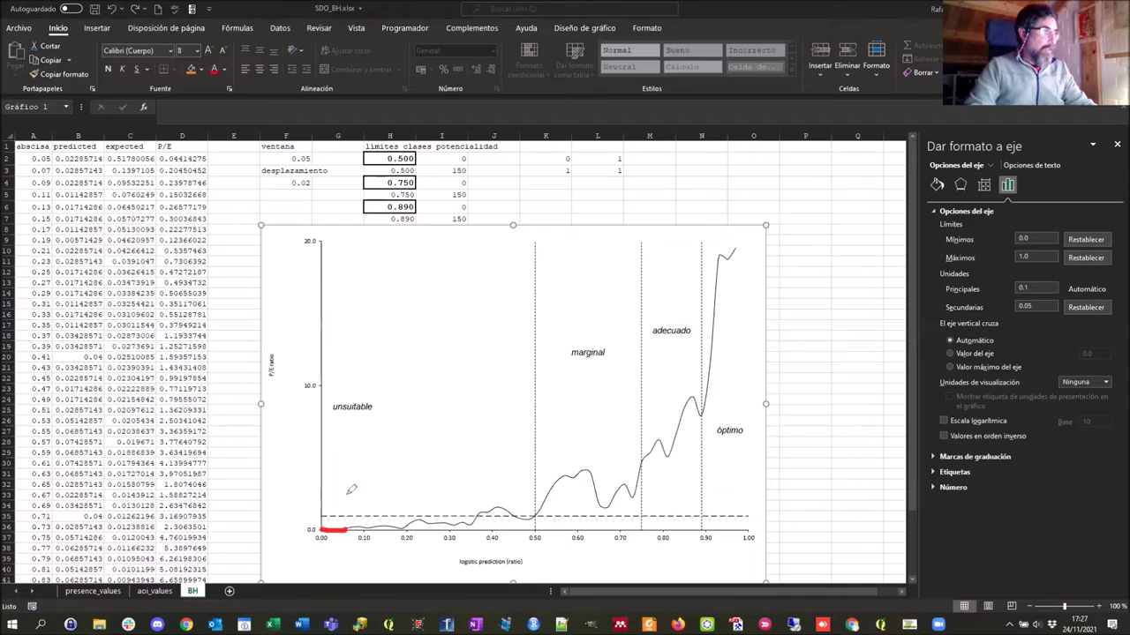
drag(333, 530, 355, 530)
drag(343, 530, 365, 527)
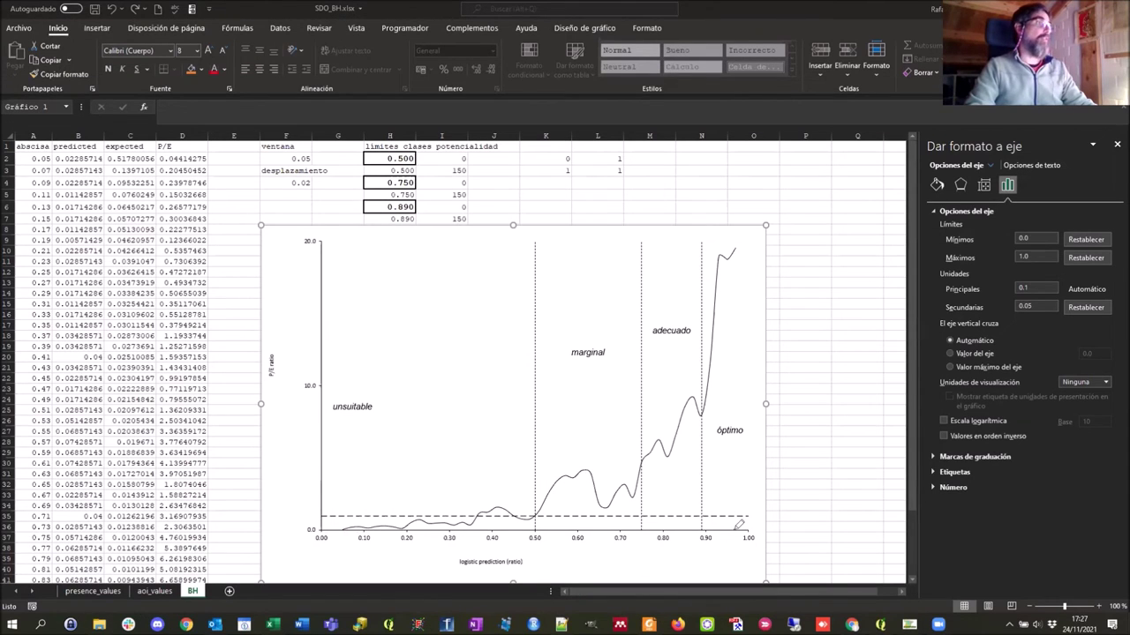
drag(738, 529, 749, 530)
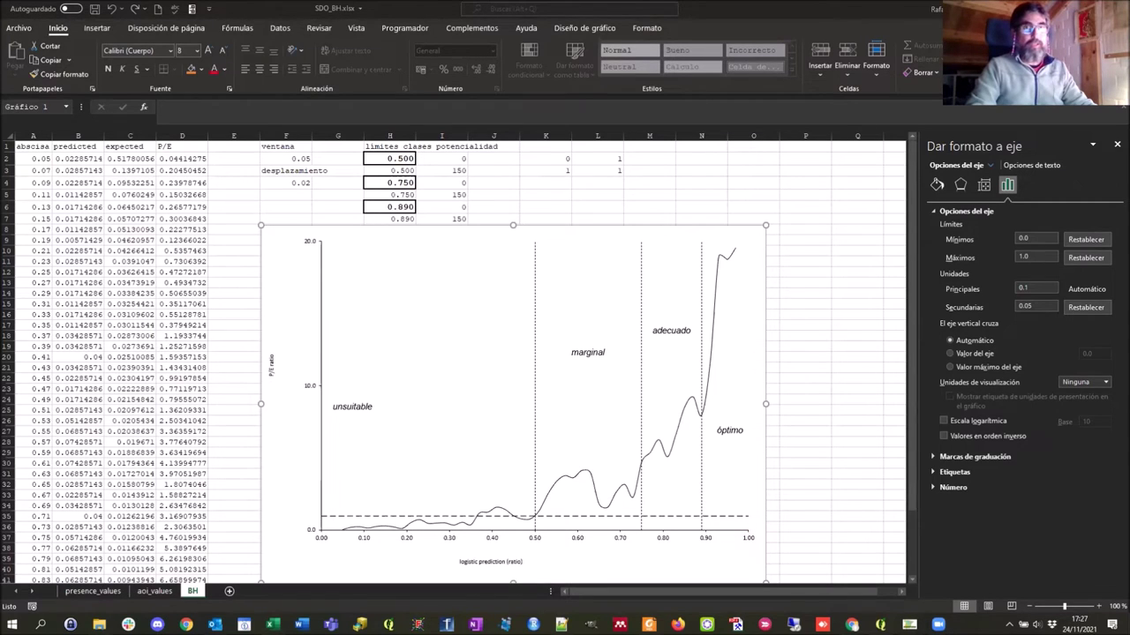
click(78, 159)
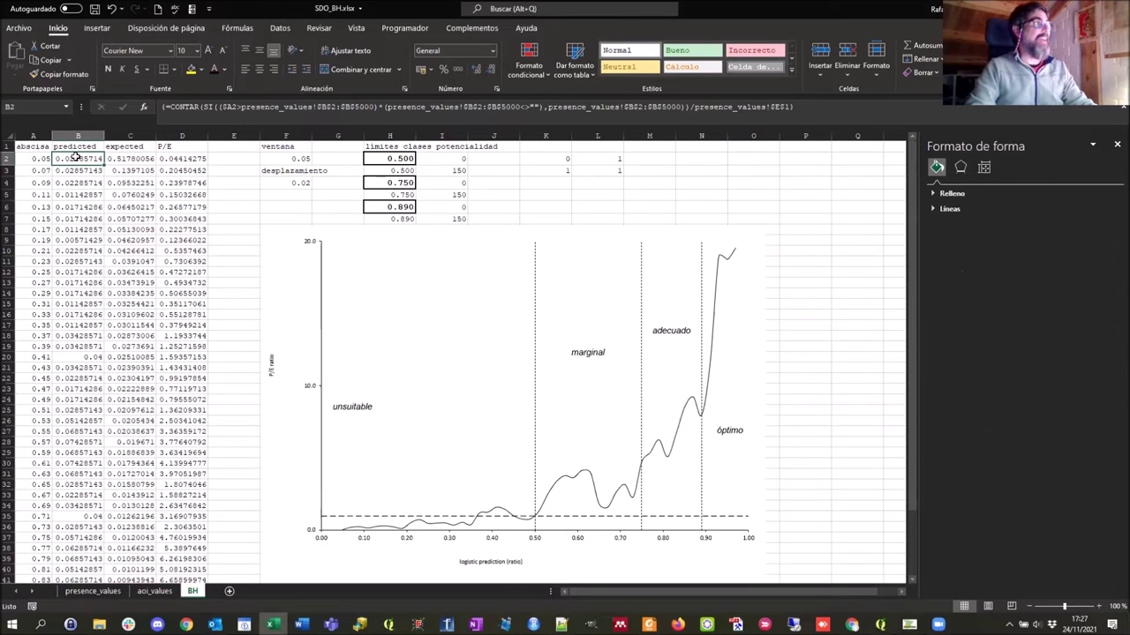
Inspect the abscisa formula in A2, the desplazamiento value in F4 and the predicted values in B2:B4
click(34, 158)
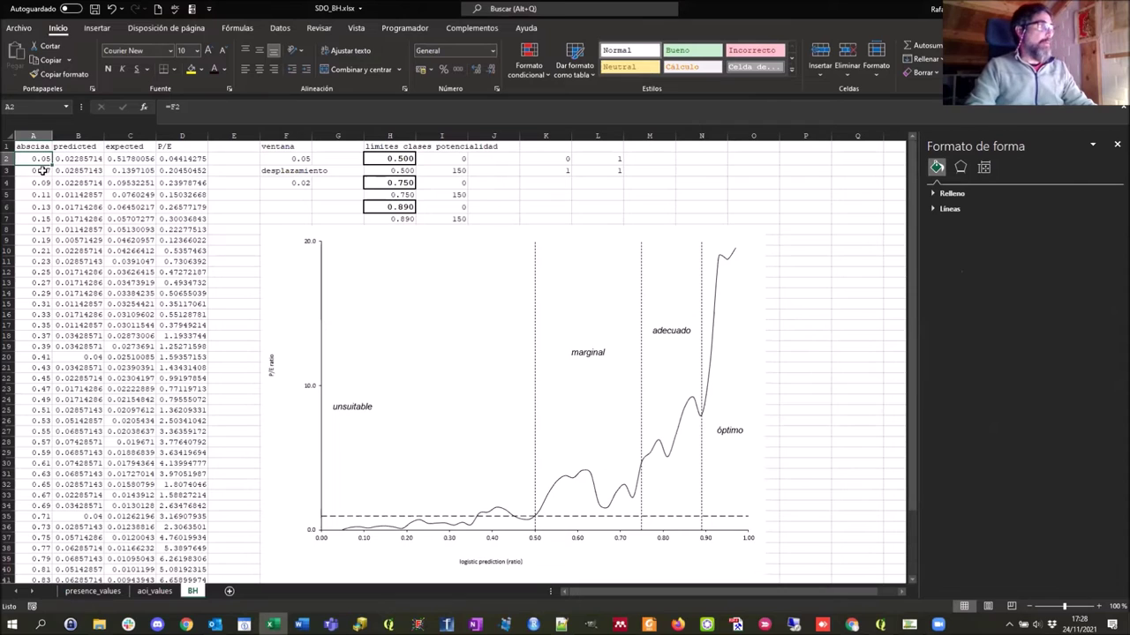
click(295, 183)
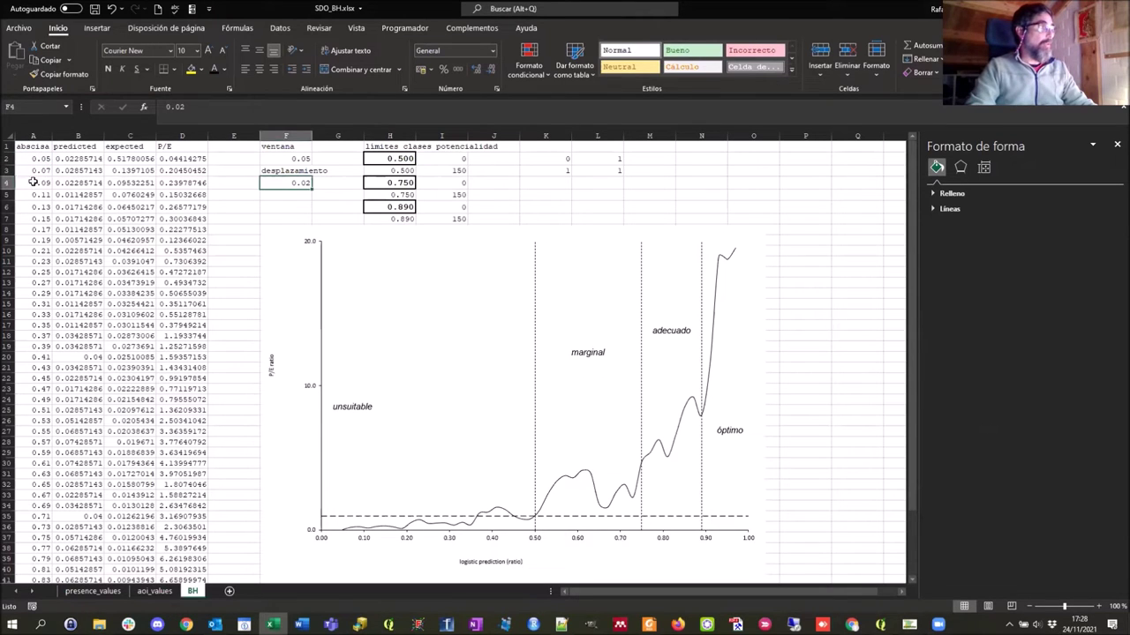
drag(71, 160, 77, 185)
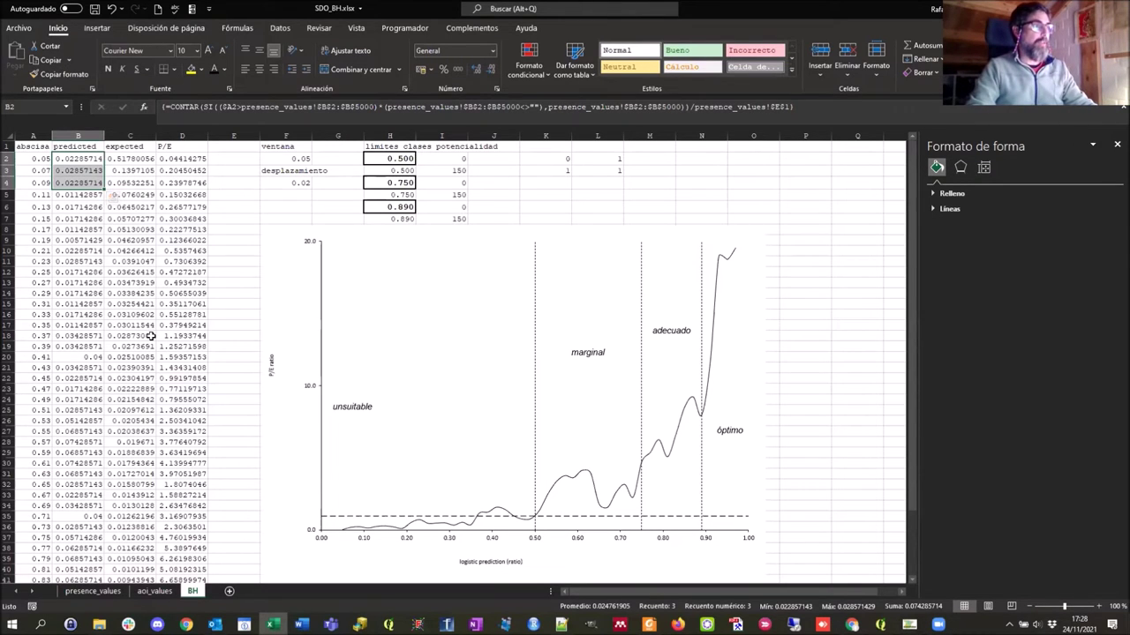
Switch to QGIS, hide the API_BH_API_mean raster and show the api_random raster
key(alt+Tab)
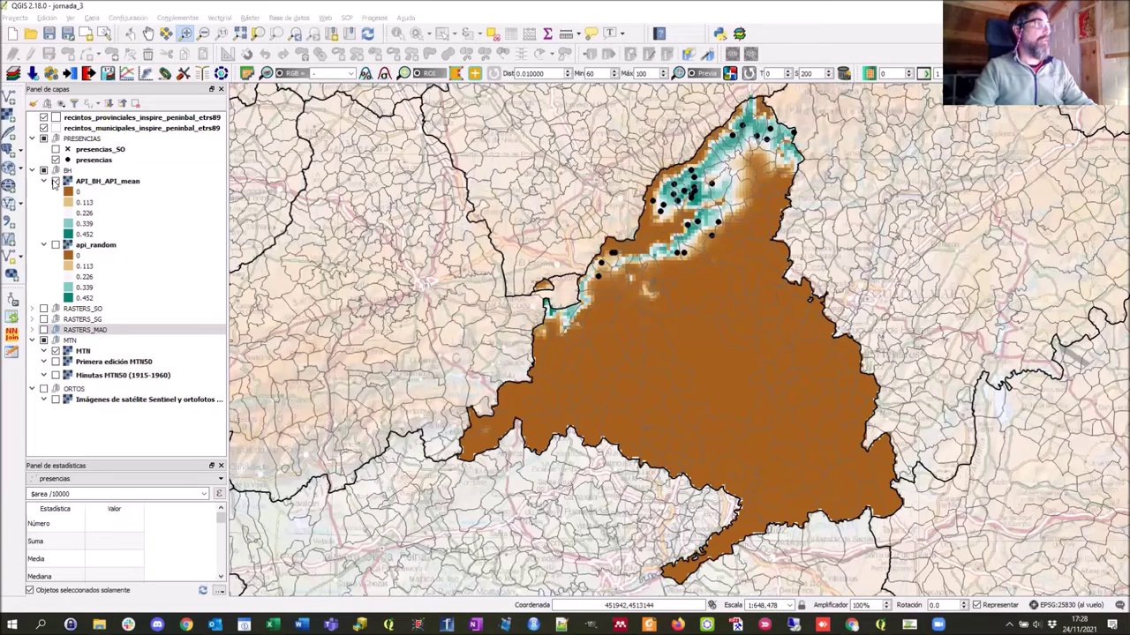
click(55, 181)
click(56, 244)
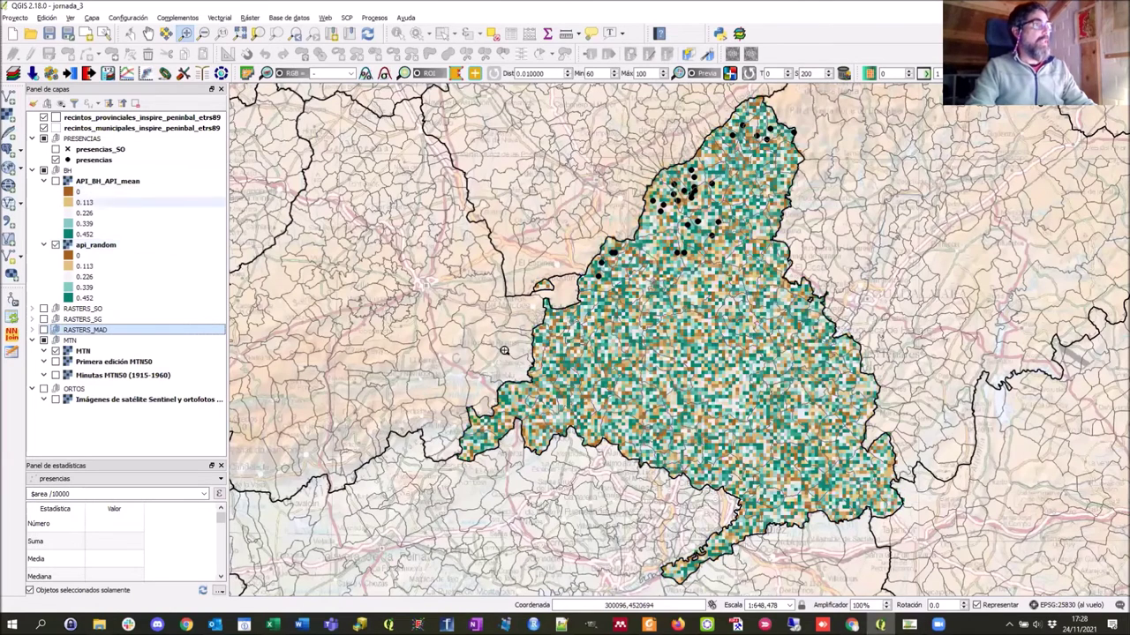
Return to Excel and examine the expected values in C2:C38 and the P/E formula in D2 relative to B2 and C2
key(alt+Tab)
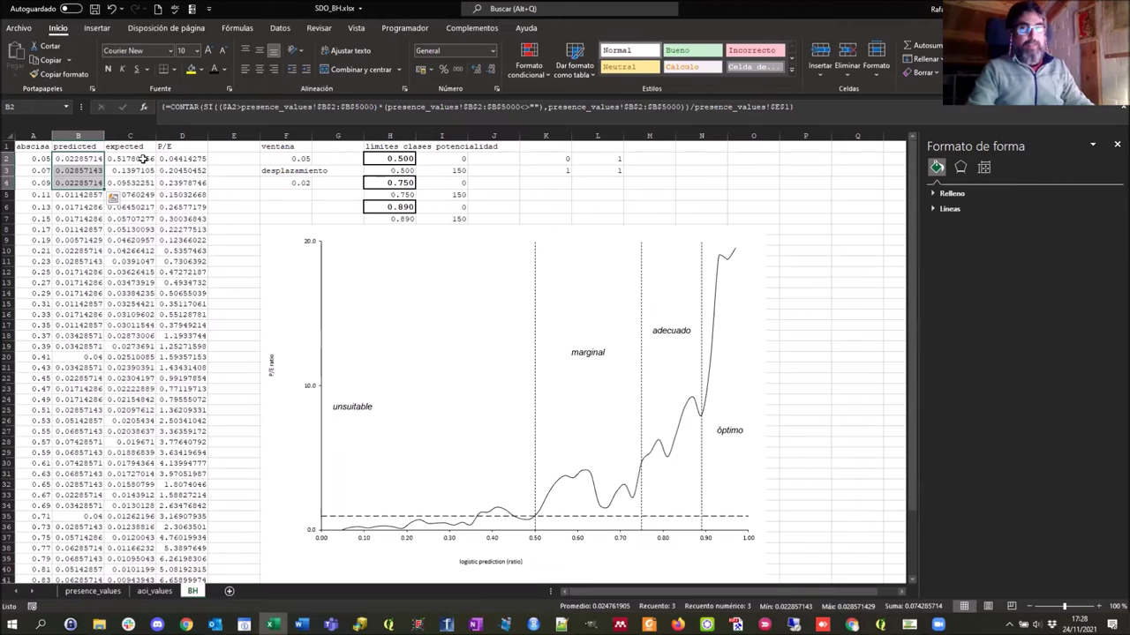
click(32, 160)
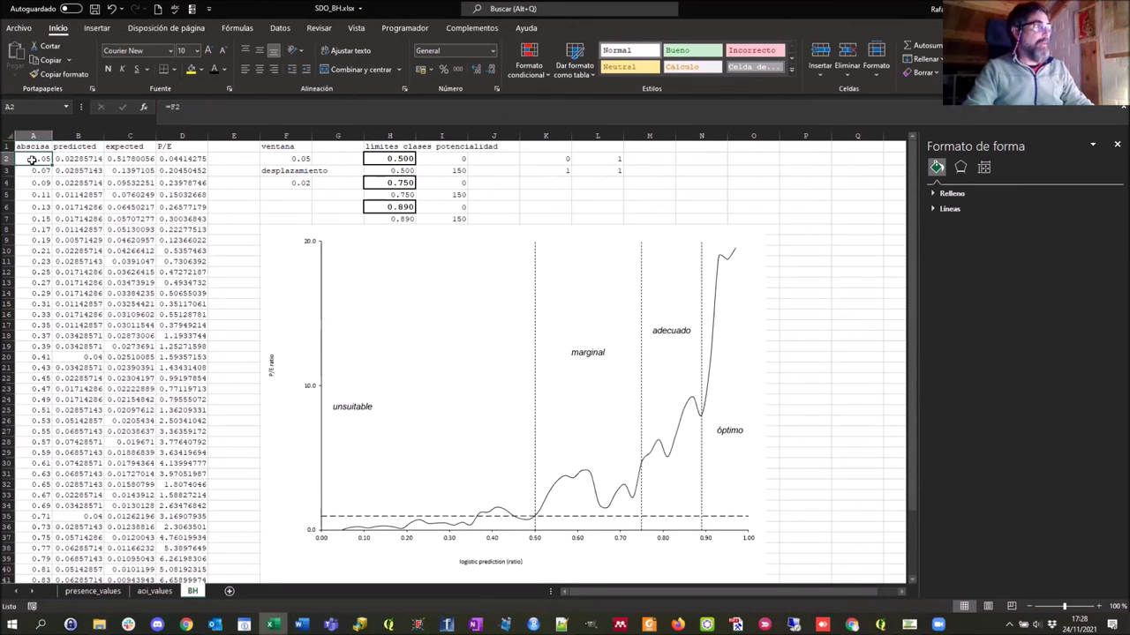
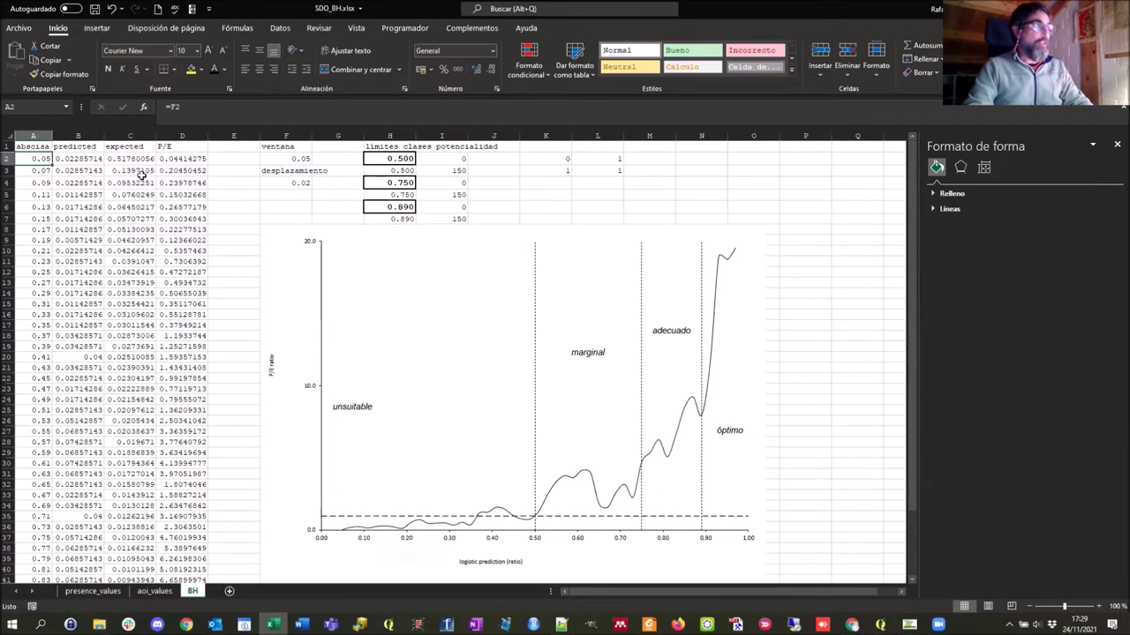
drag(138, 158, 146, 549)
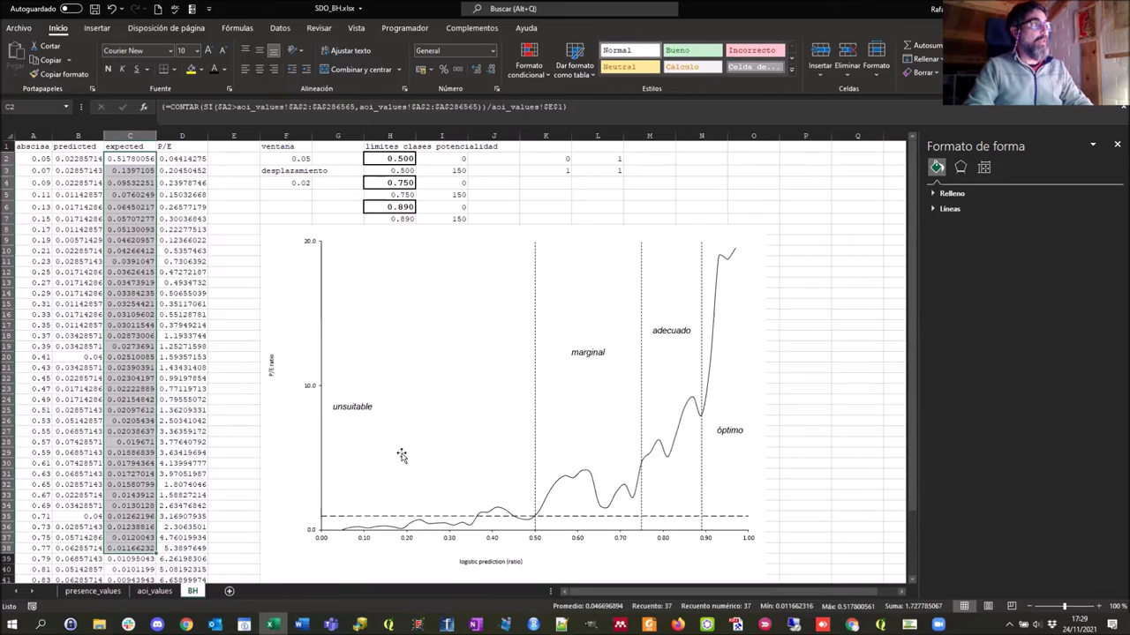
click(177, 159)
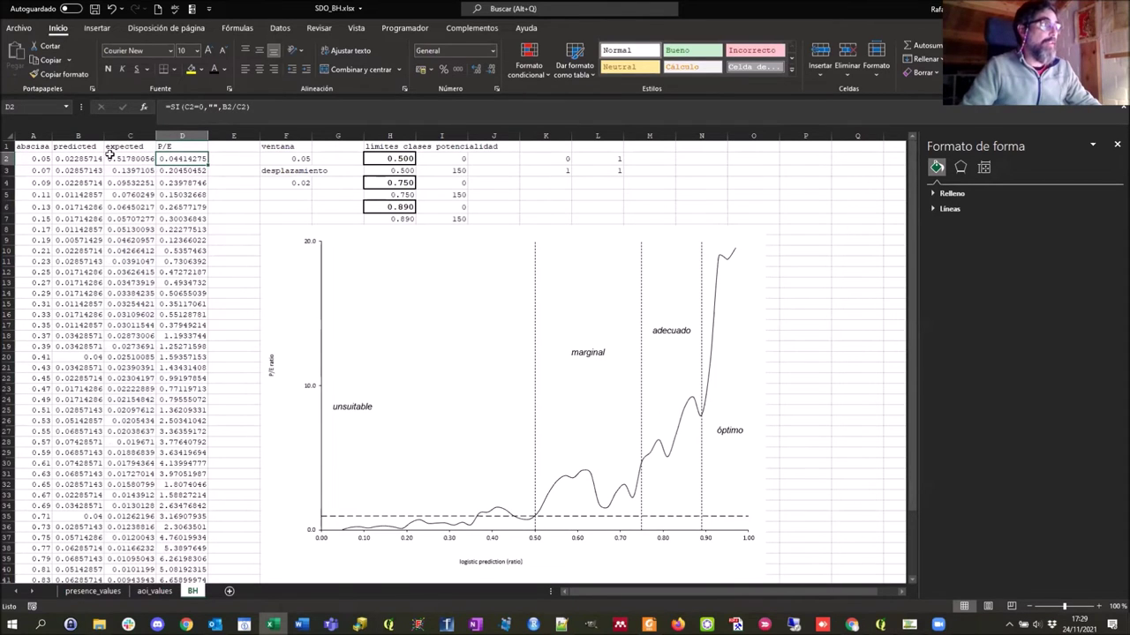
click(80, 159)
click(125, 159)
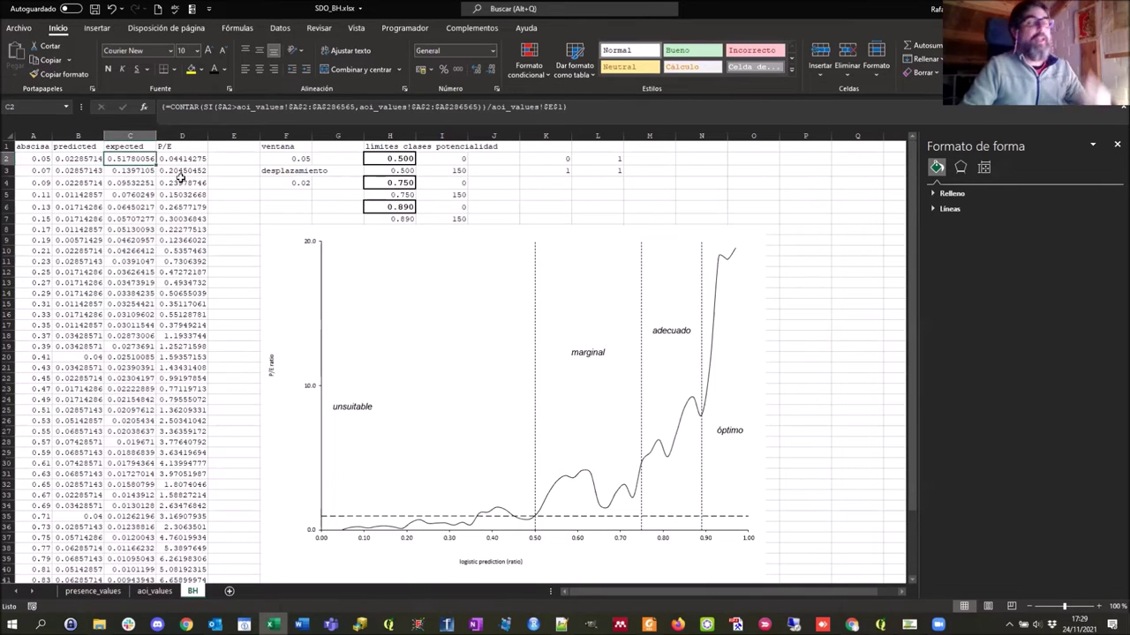
click(184, 159)
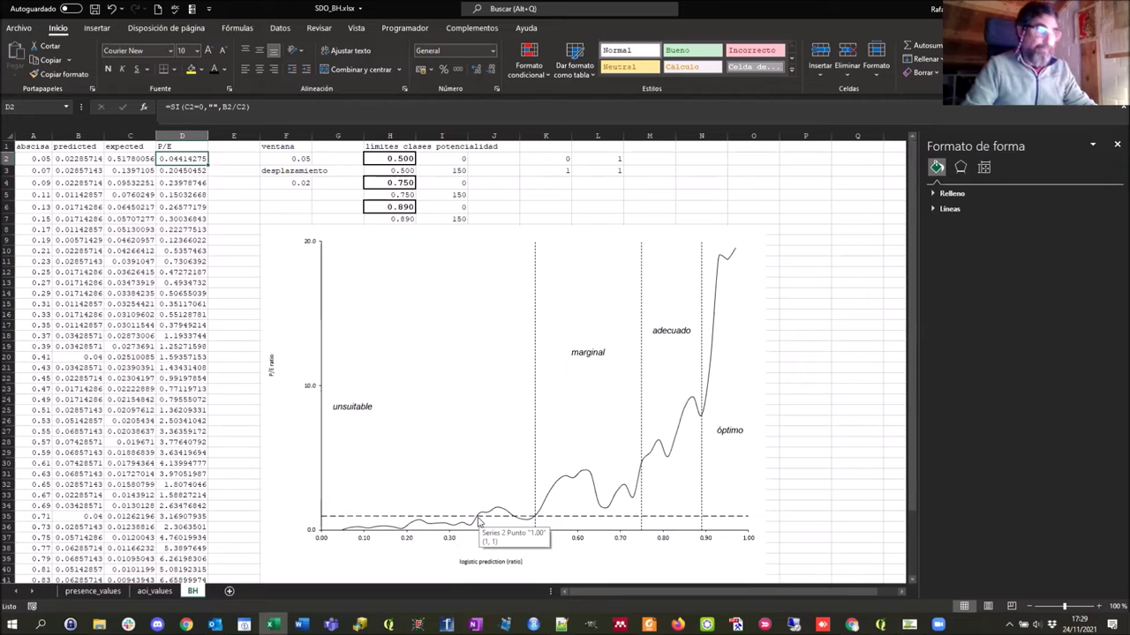
Compare the validation window settings in the MDES module with the P/E curve on Excel's BH chart
key(alt+Tab)
key(alt+Tab)
key(alt+Tab)
key(alt+Tab)
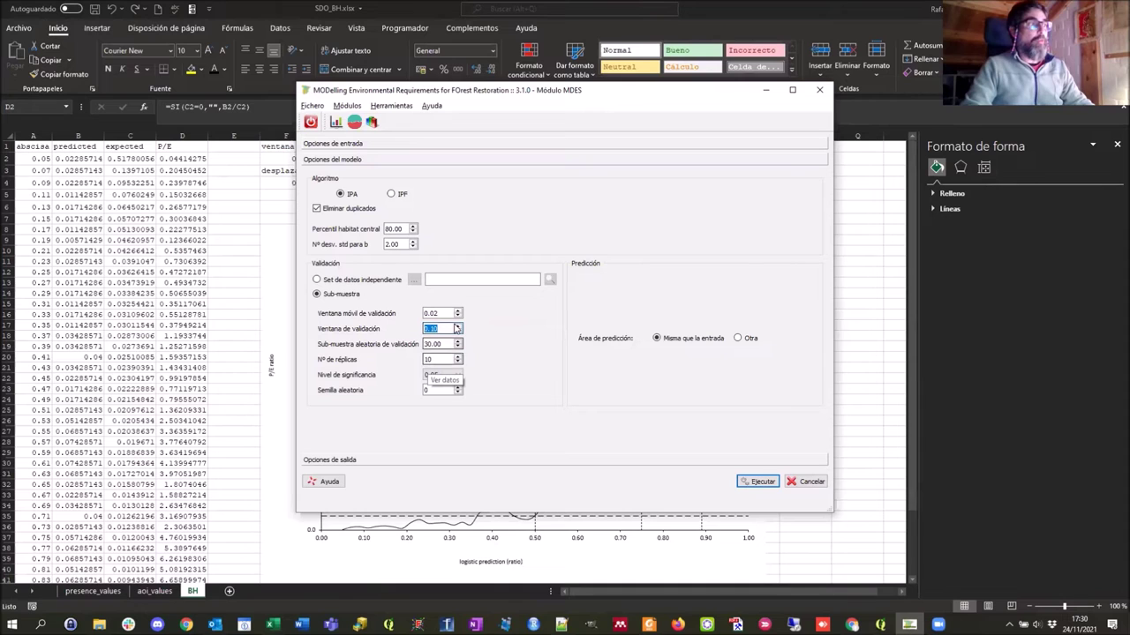
key(alt+Tab)
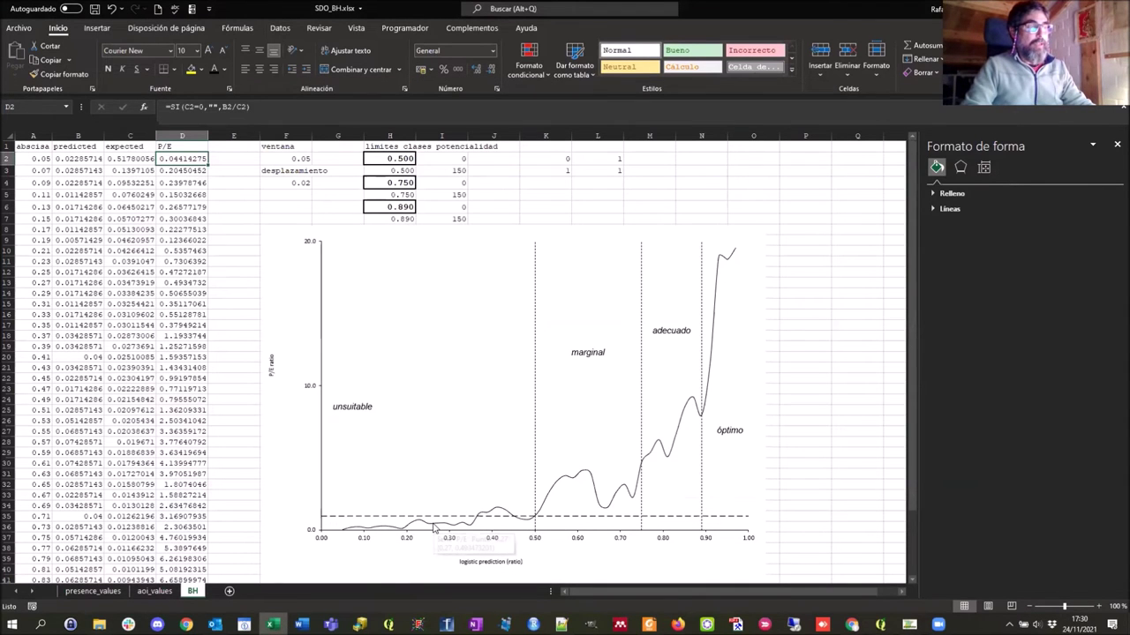
mouse_move(434, 528)
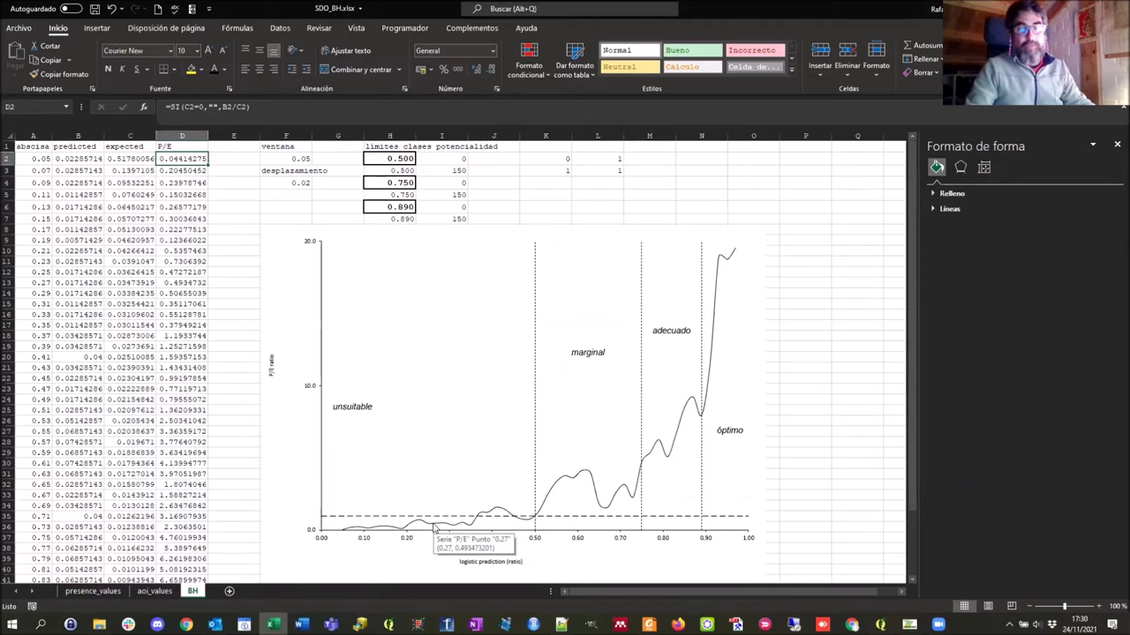
Switch to the MDES module, review the Sub-muestra aleatoria de validación setting and enter 0 as the Semilla aleatoria
key(alt+Tab)
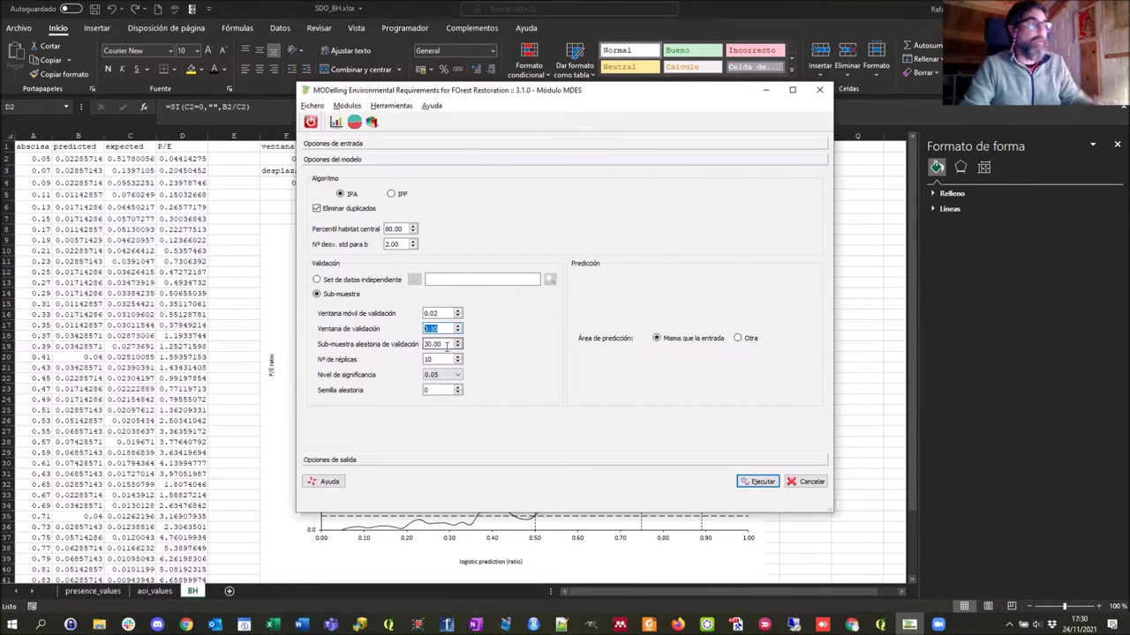
click(449, 343)
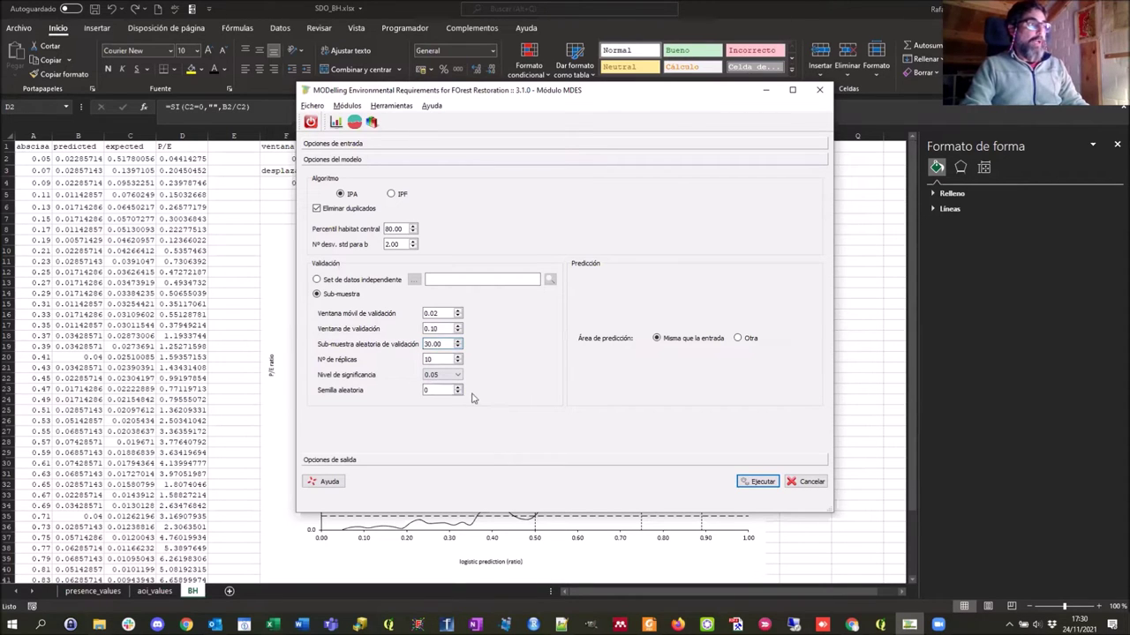
click(429, 391)
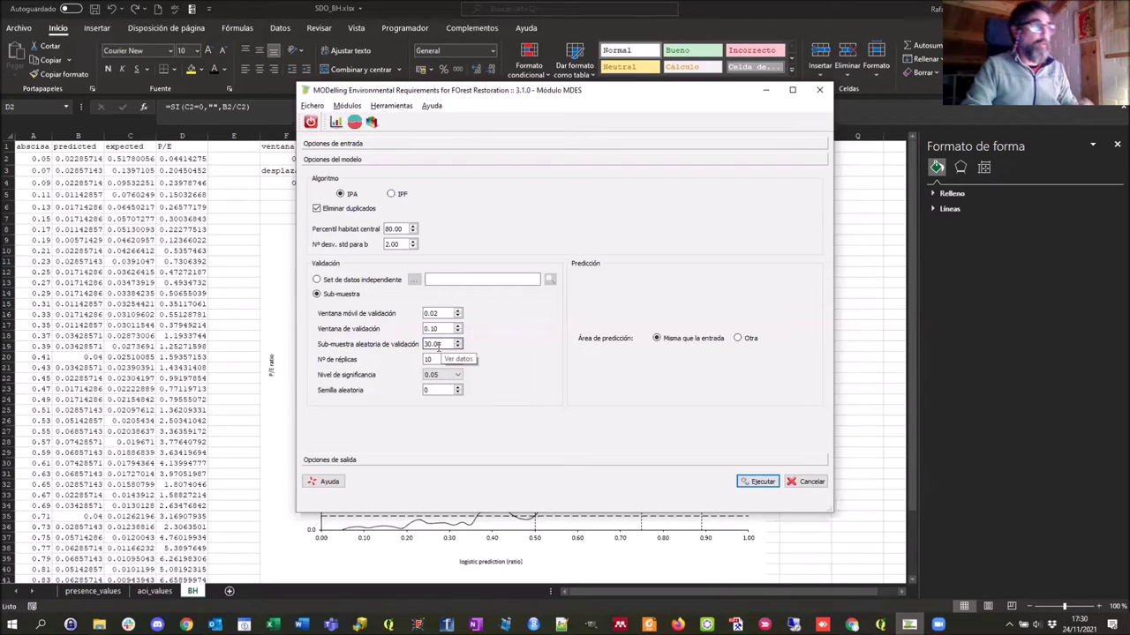
double_click(425, 391)
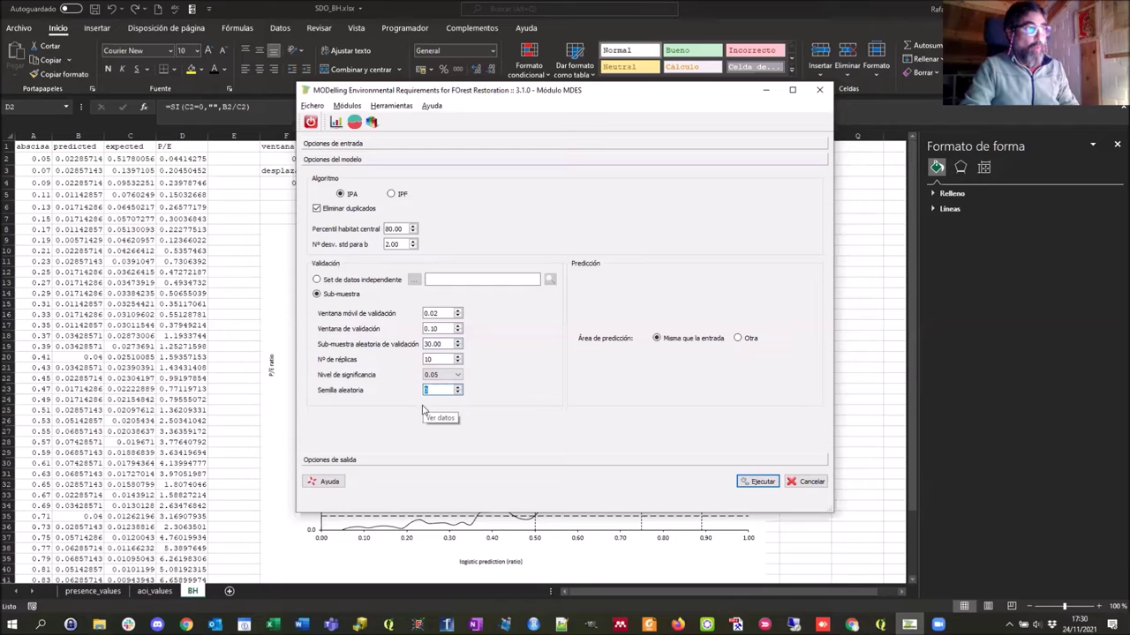
text(0)
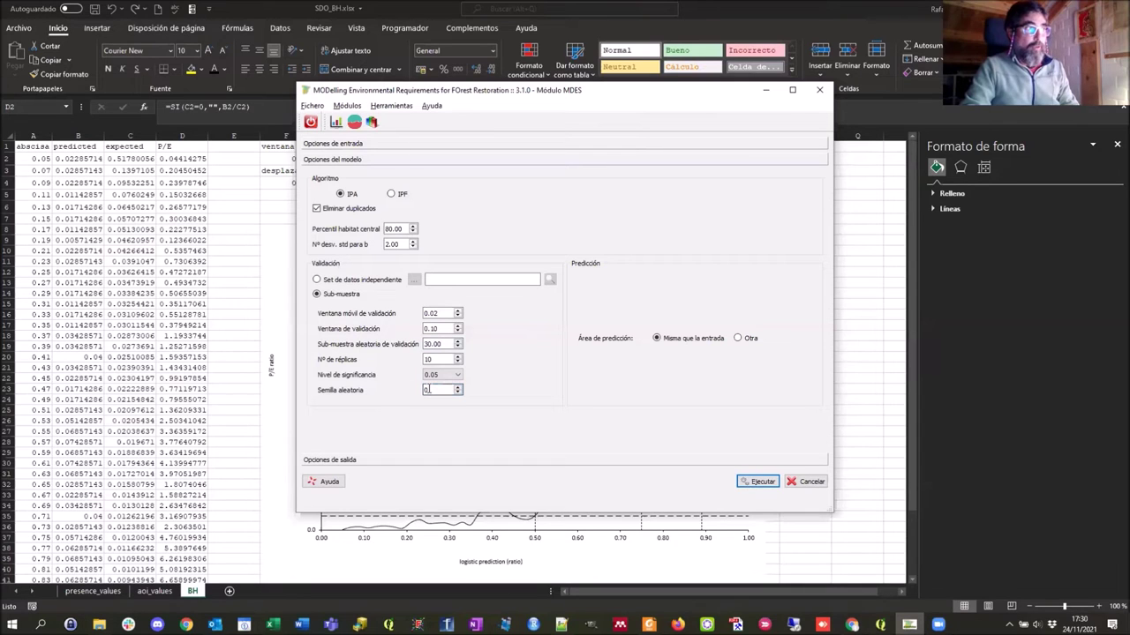
key(Tab)
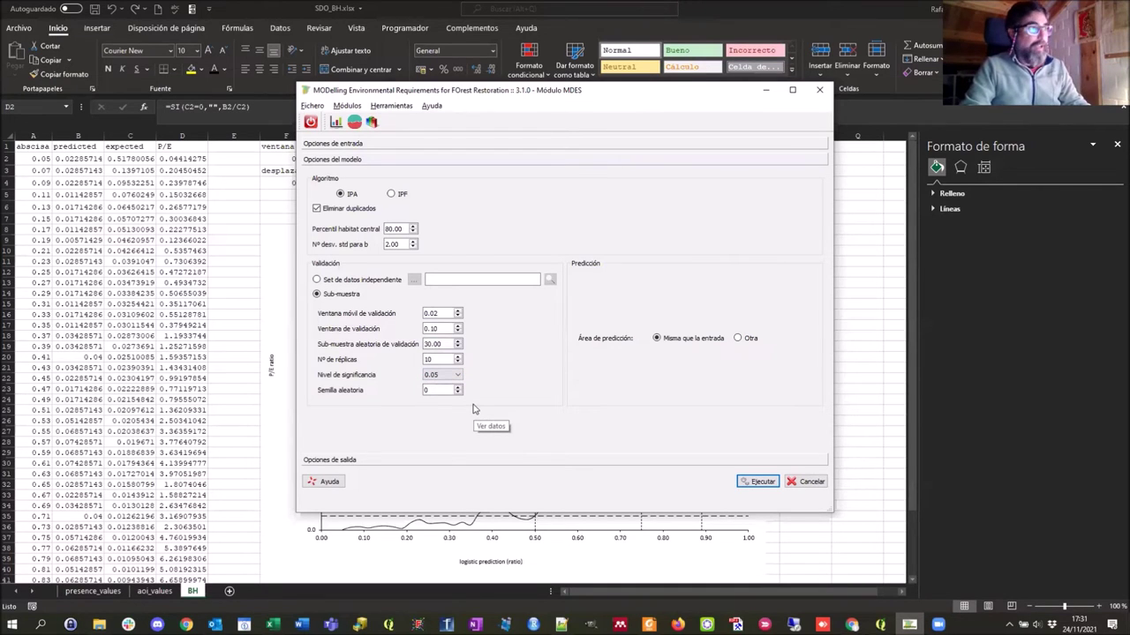
click(459, 390)
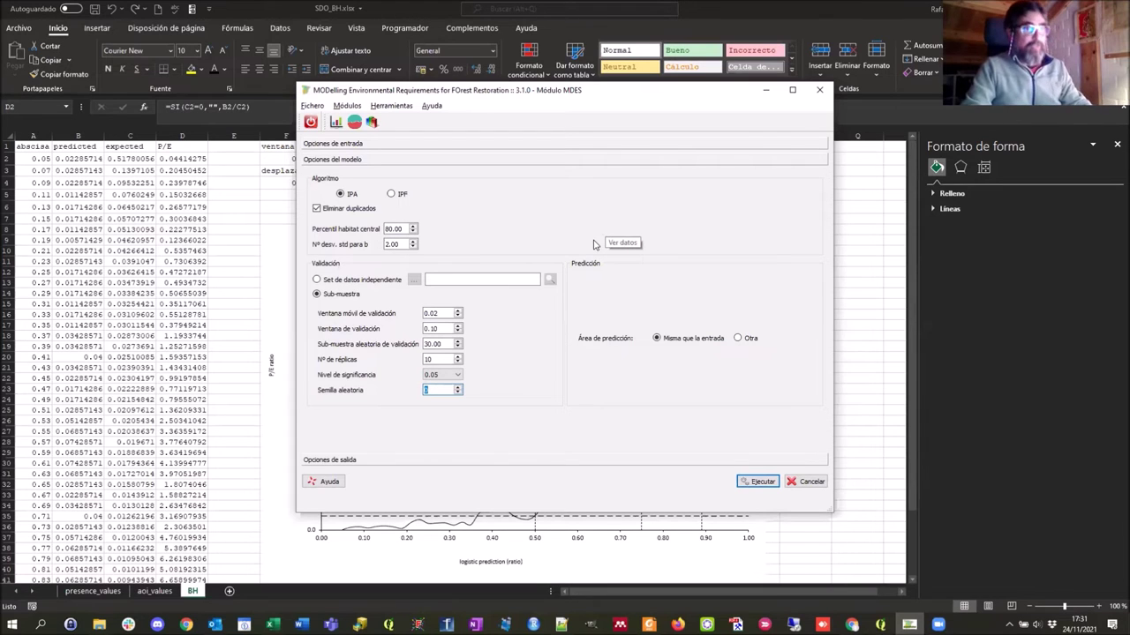
Set the prediction area to Otra and review the input environmental rasters that correspond to its ETP, PT and TM fields
click(737, 339)
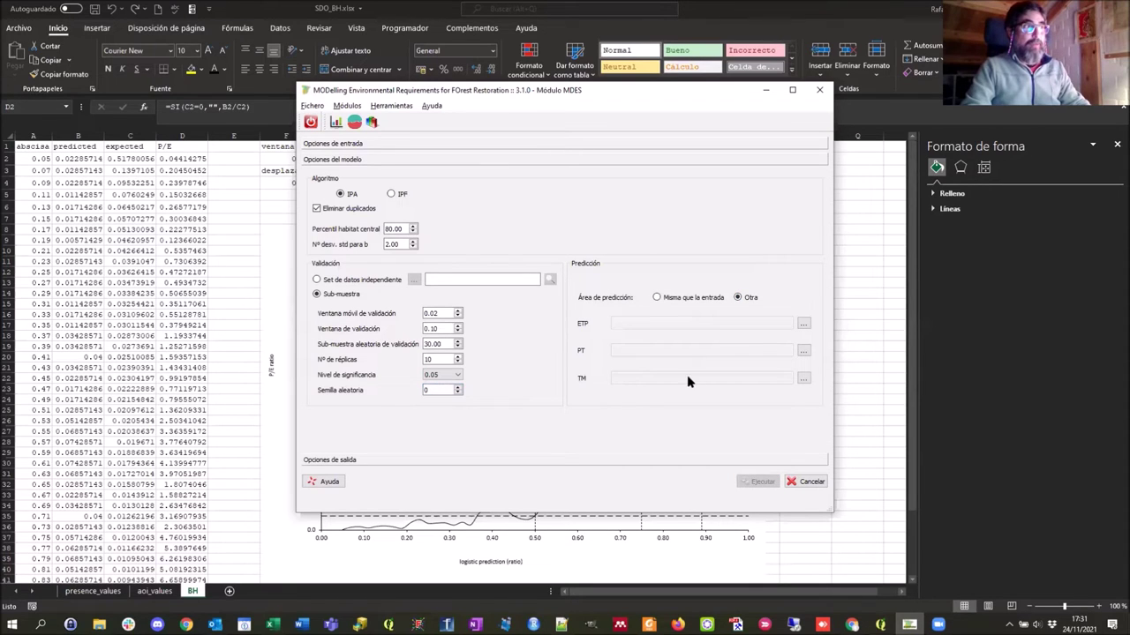
click(459, 146)
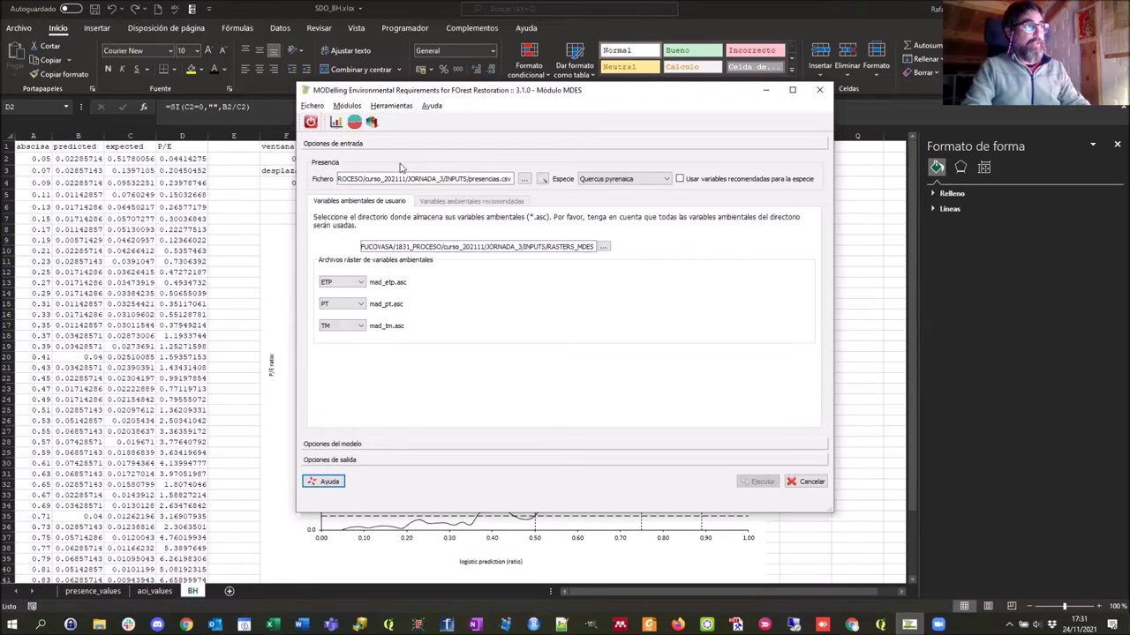
click(400, 446)
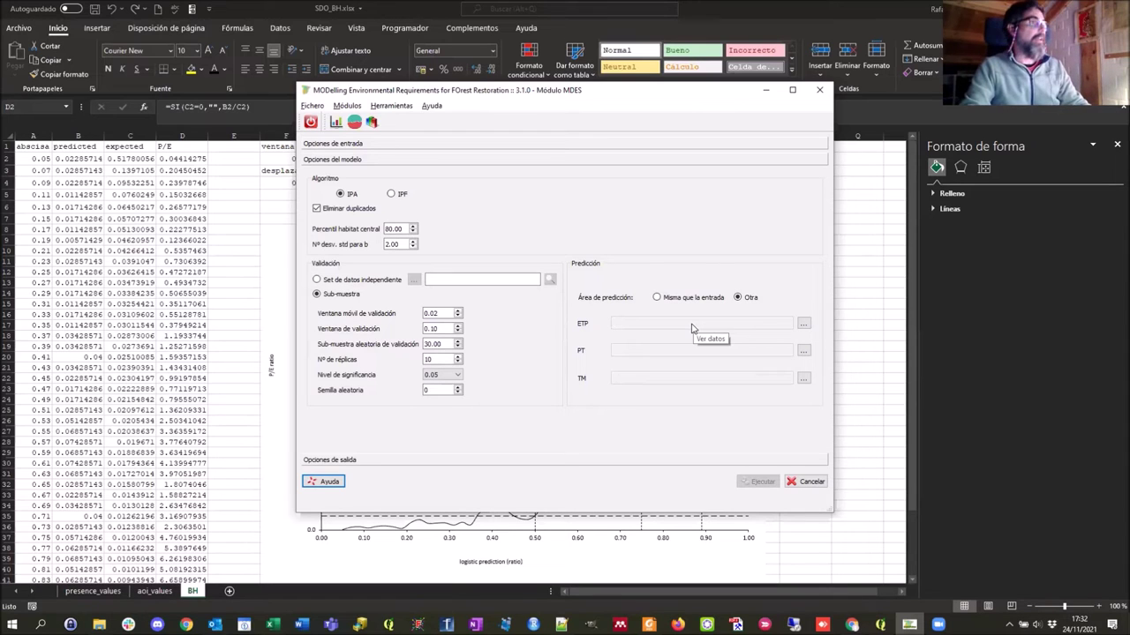
Set the output directory to the OUTPUTS folder inside curso_202111/JORNADA_3
click(402, 460)
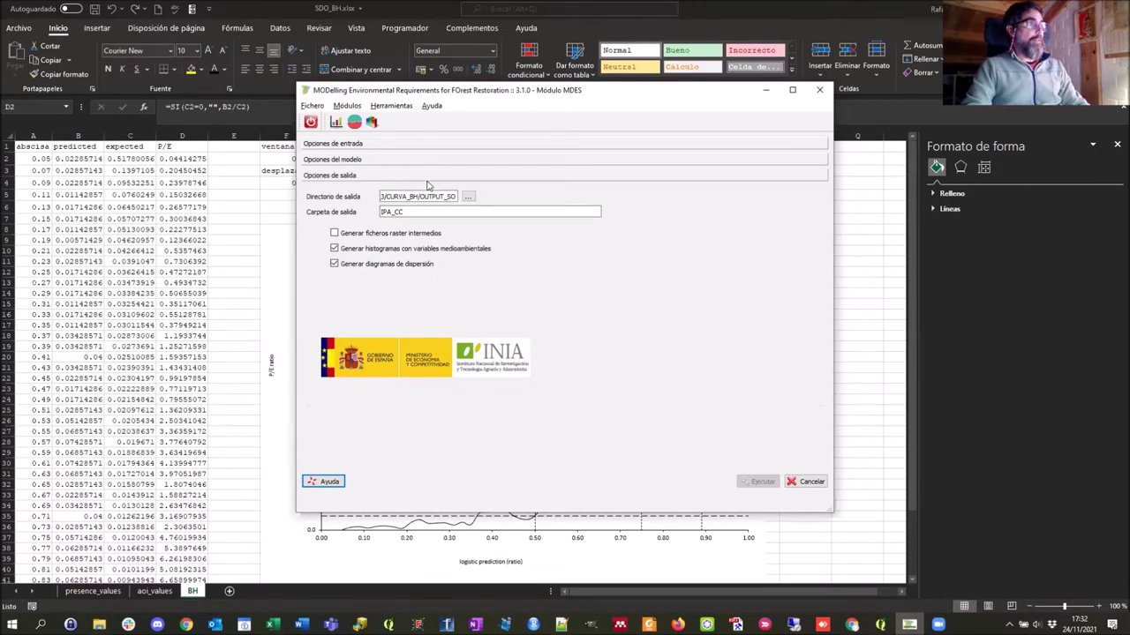
click(469, 197)
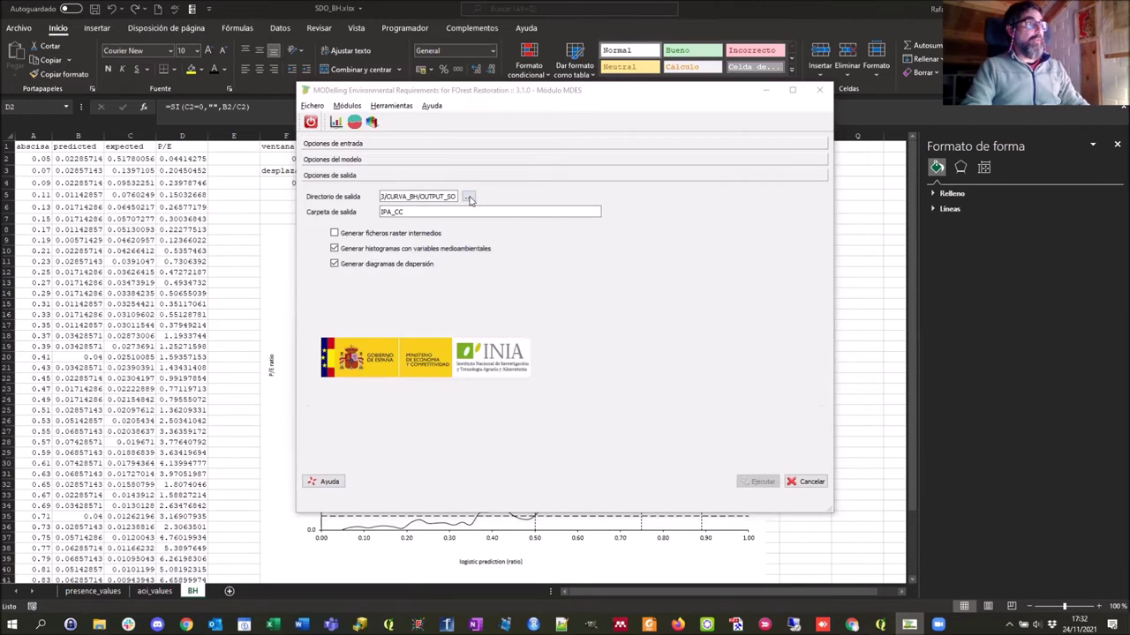
click(353, 247)
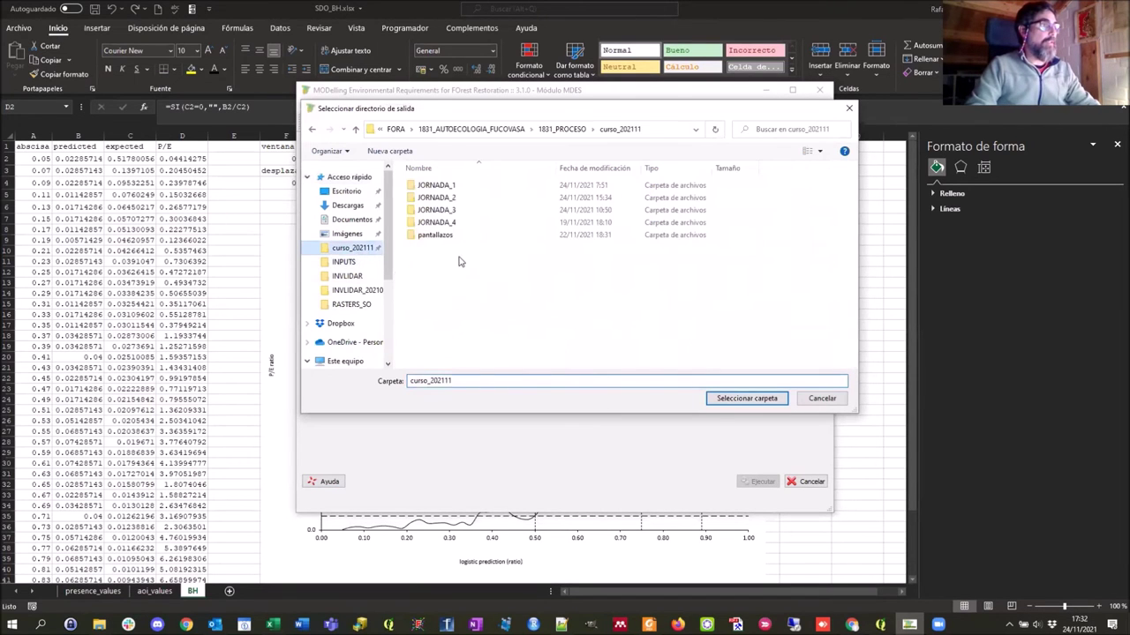
double_click(439, 210)
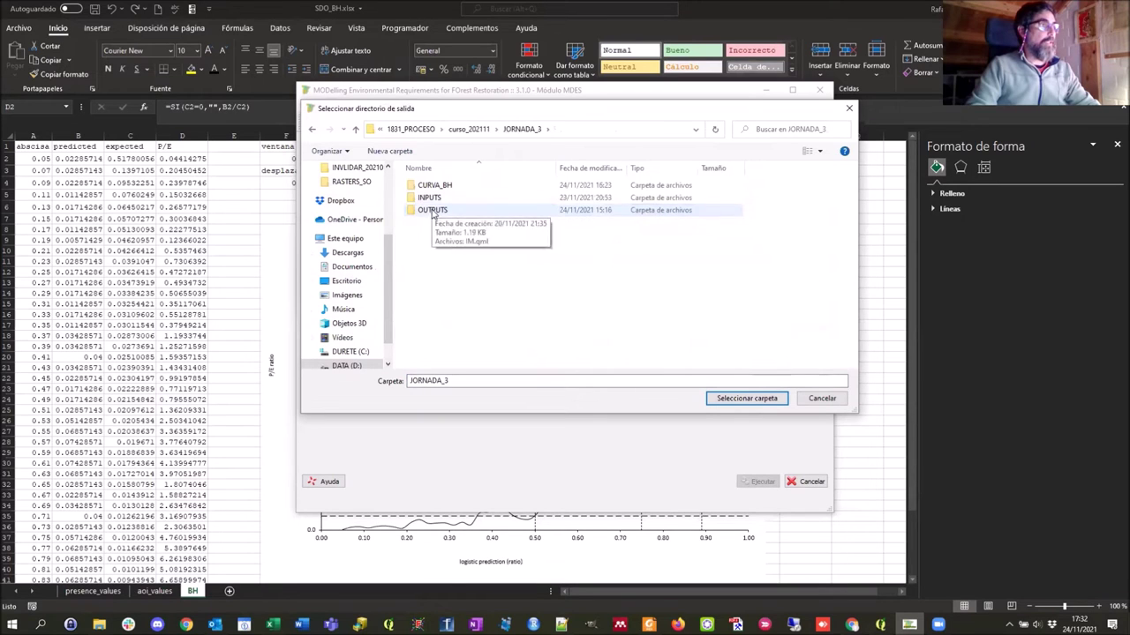
double_click(436, 212)
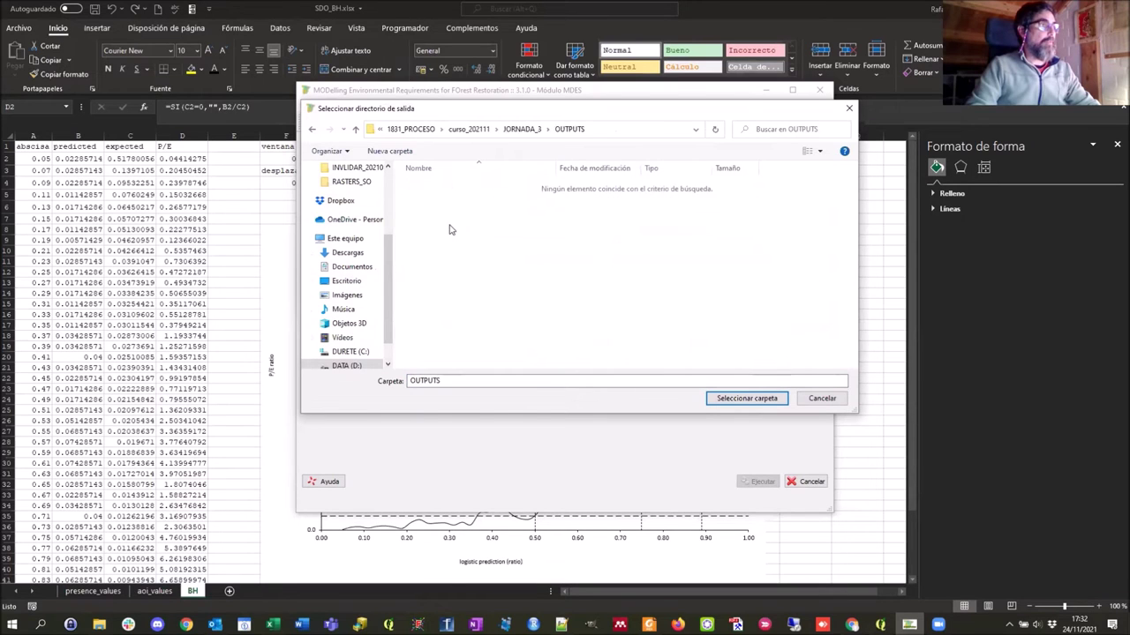
click(746, 400)
Name the output folder MAD in the output options
drag(410, 212, 358, 217)
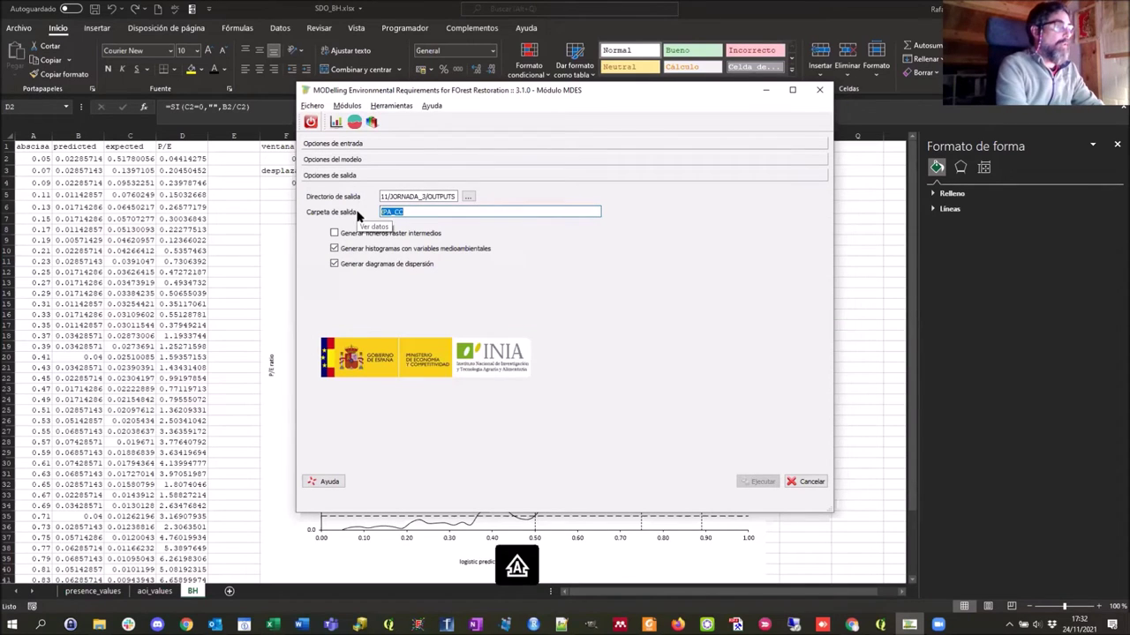
text(AP)
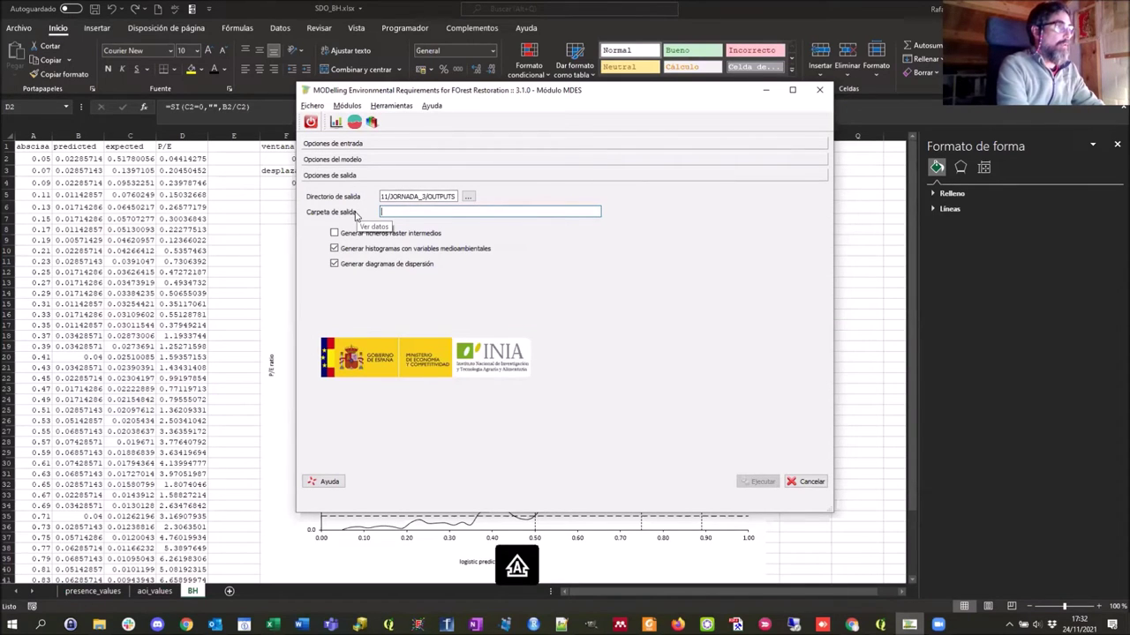
text(D)
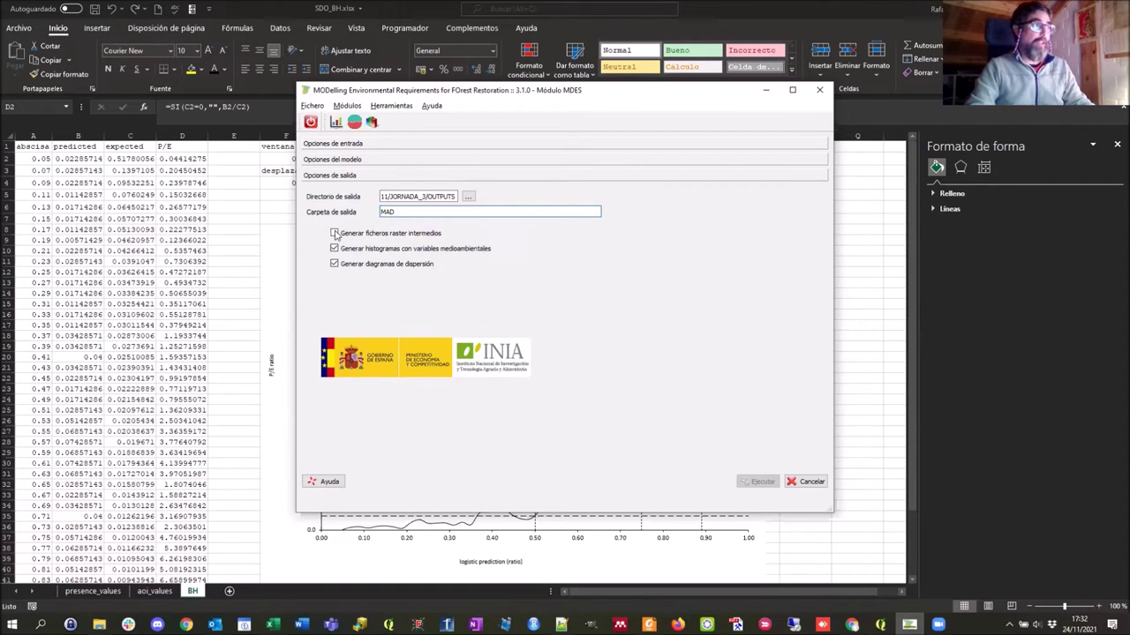
Return to the model options and set the prediction area to Misma que la entrada
click(338, 159)
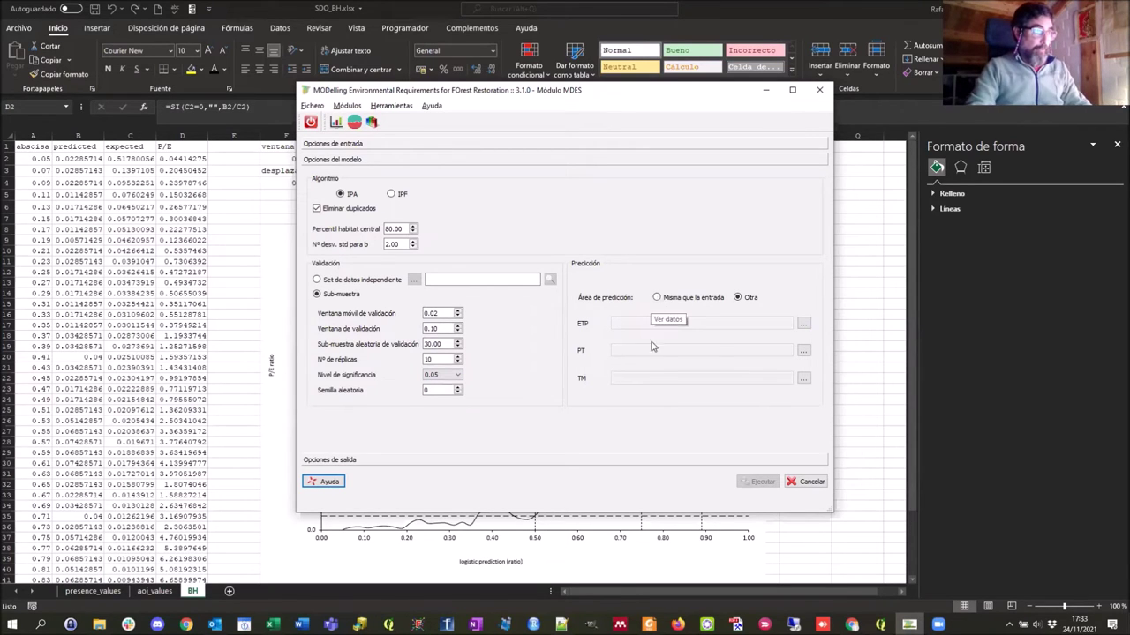
click(656, 297)
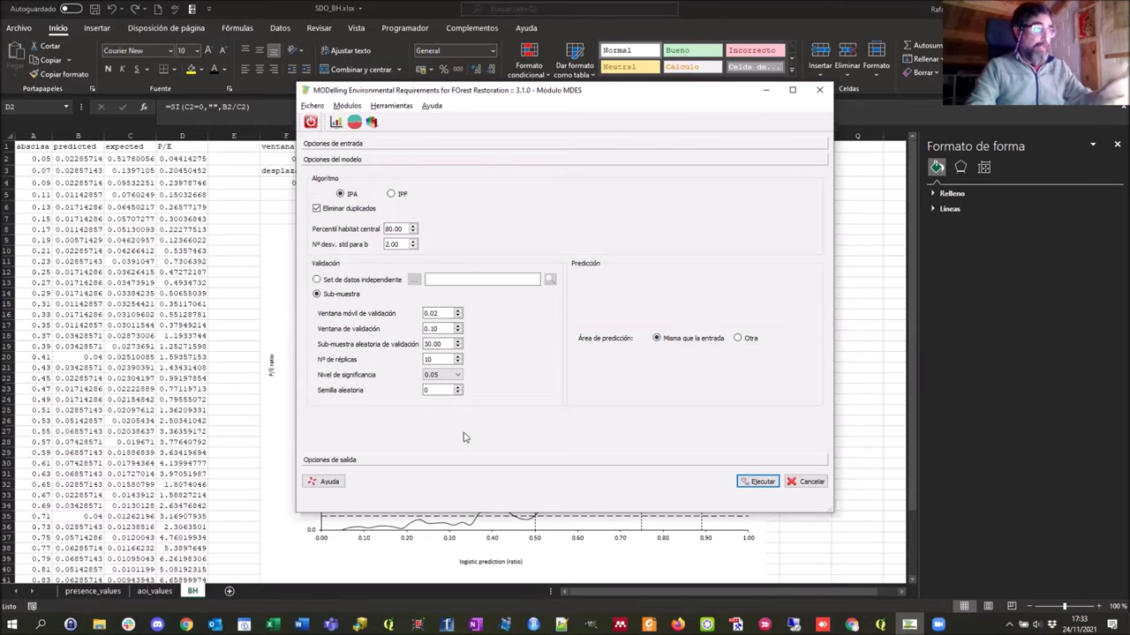
Check the output, model and input options once more and run the MDES model
click(457, 460)
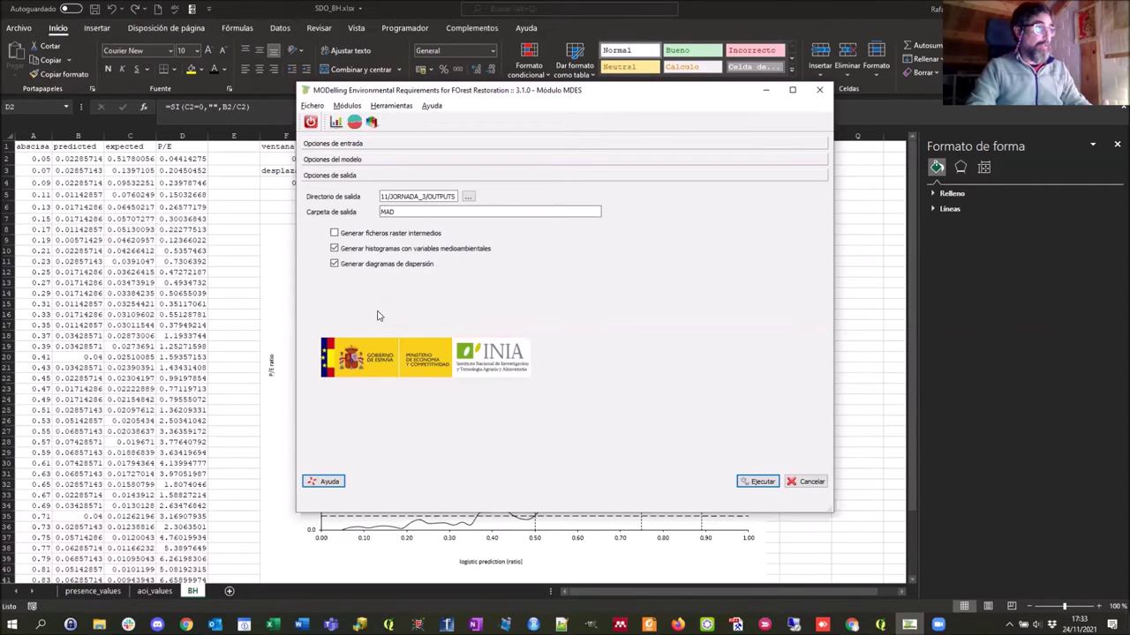
click(371, 161)
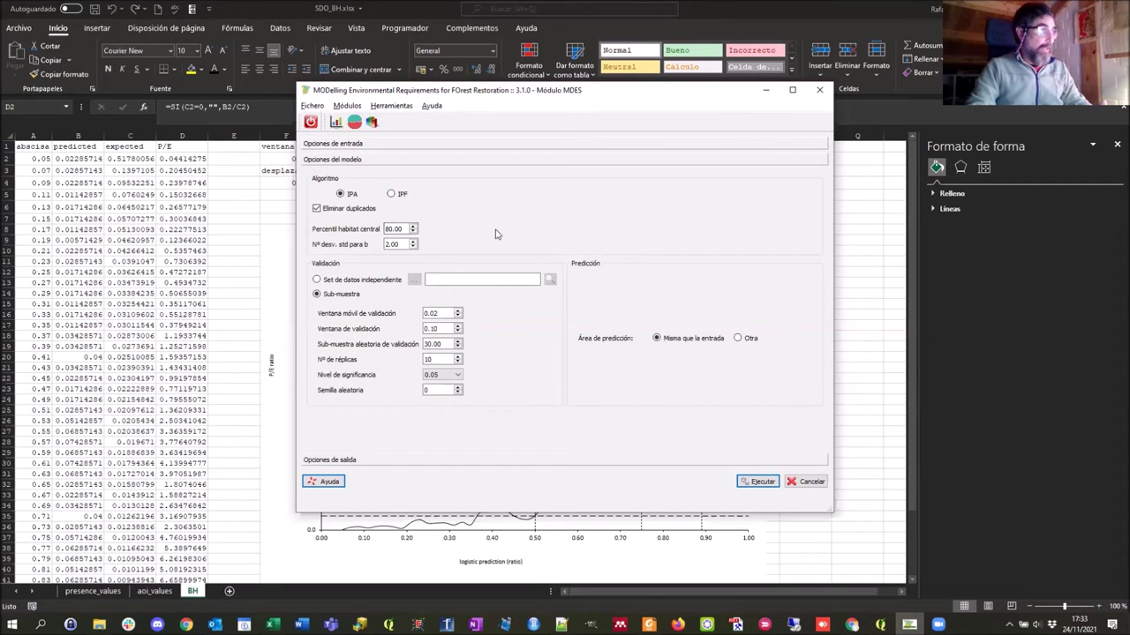
click(397, 146)
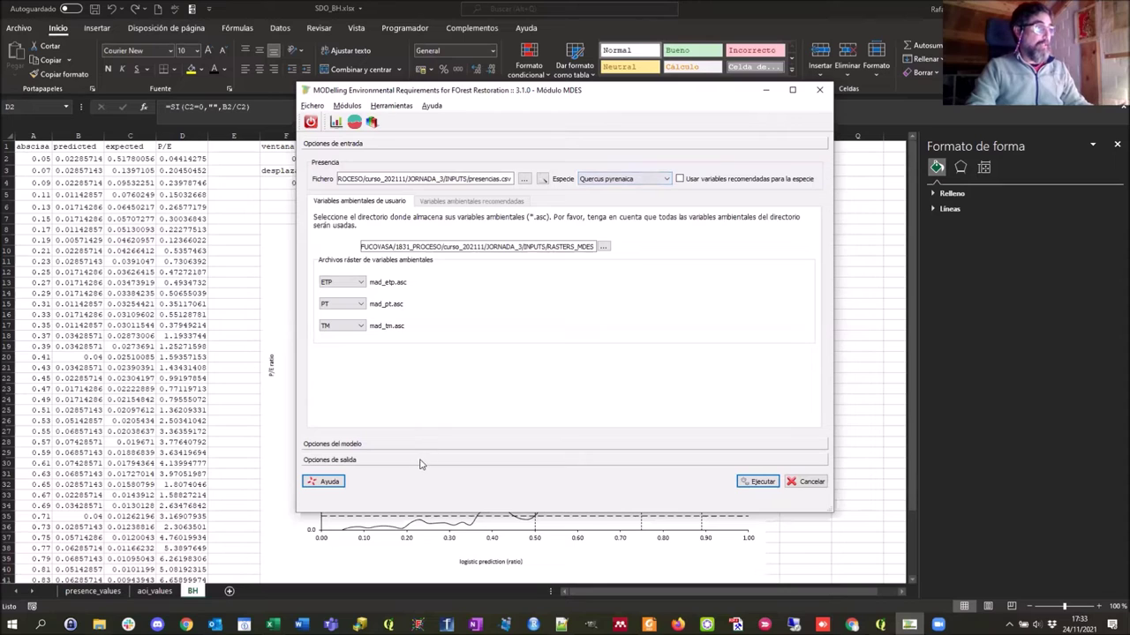
click(756, 484)
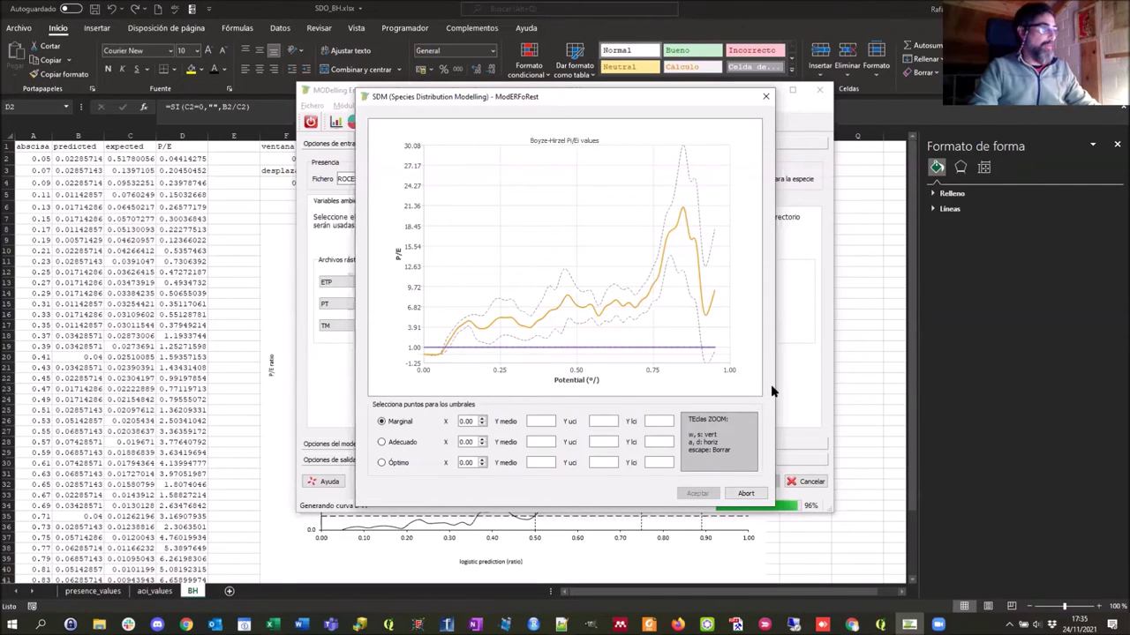
Set the Marginal threshold at X 0.08 on the Boyce-Hirzel curve, where the mean P/E line crosses 1
key(w)
key(w)
key(w)
key(w)
key(w)
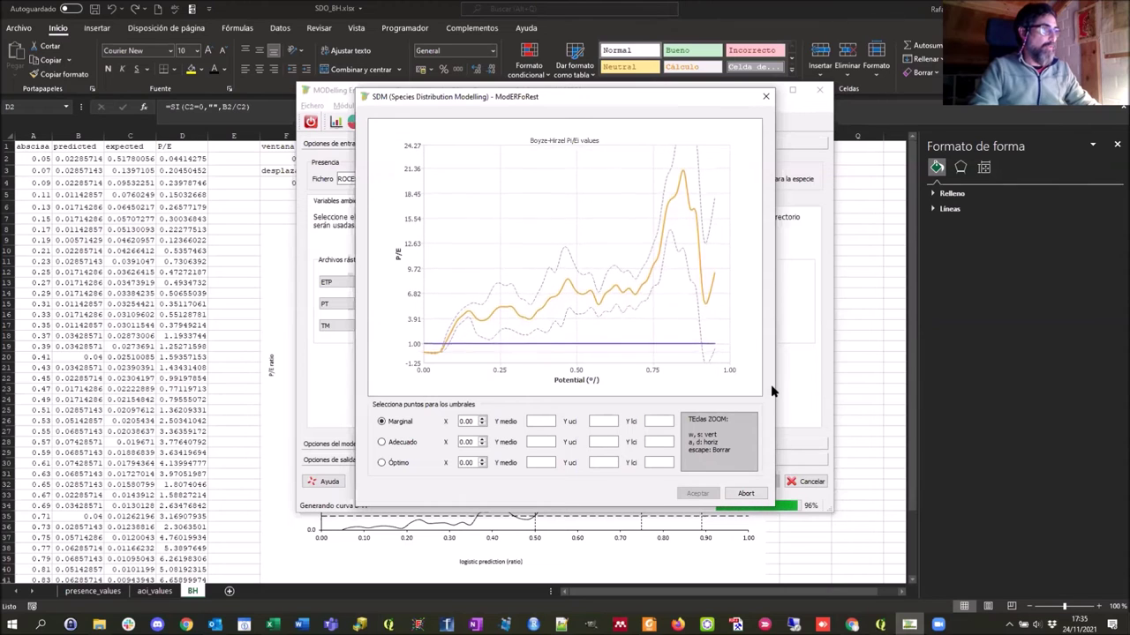
key(w)
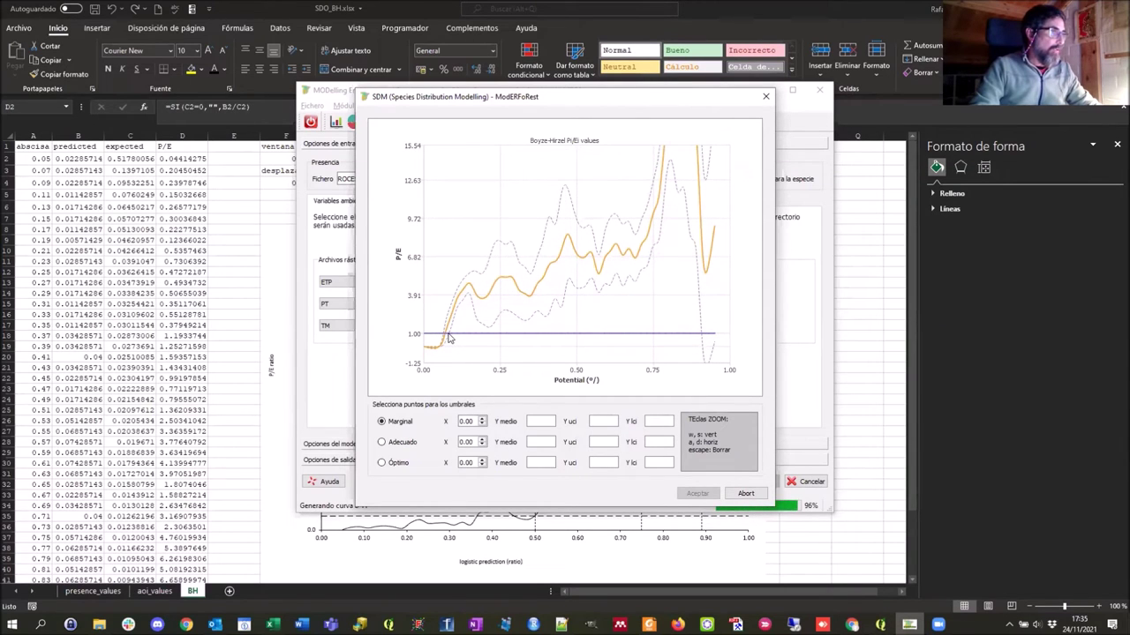
click(450, 325)
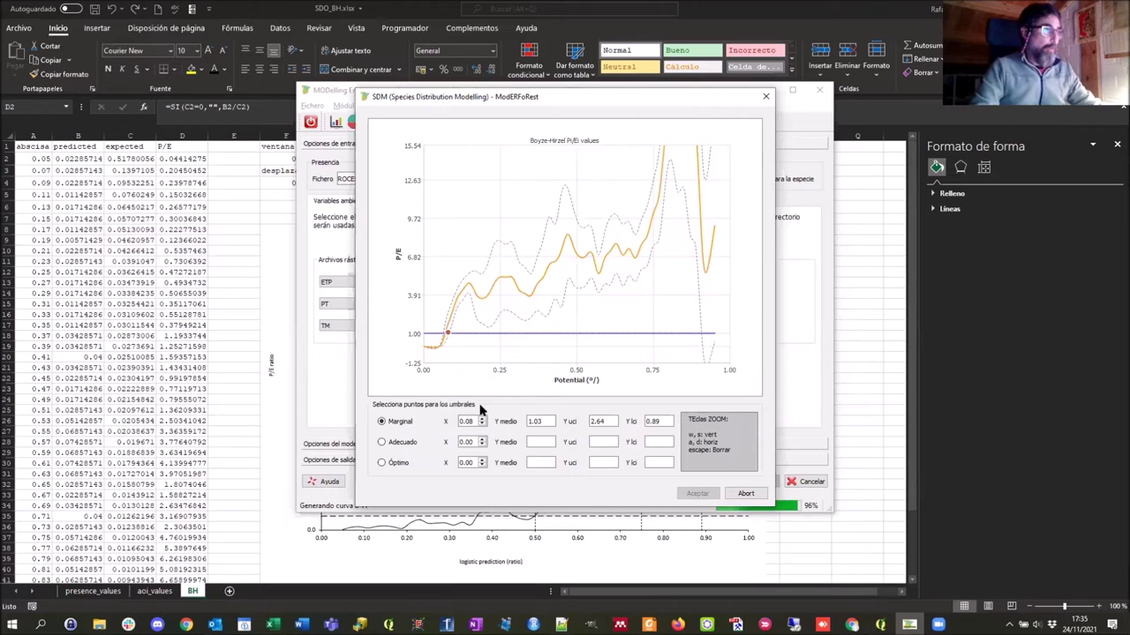
Set the Adecuado threshold at X 0.15 and the Óptimo threshold at X 0.73 on the curve, and accept them to complete the calculation
key(s)
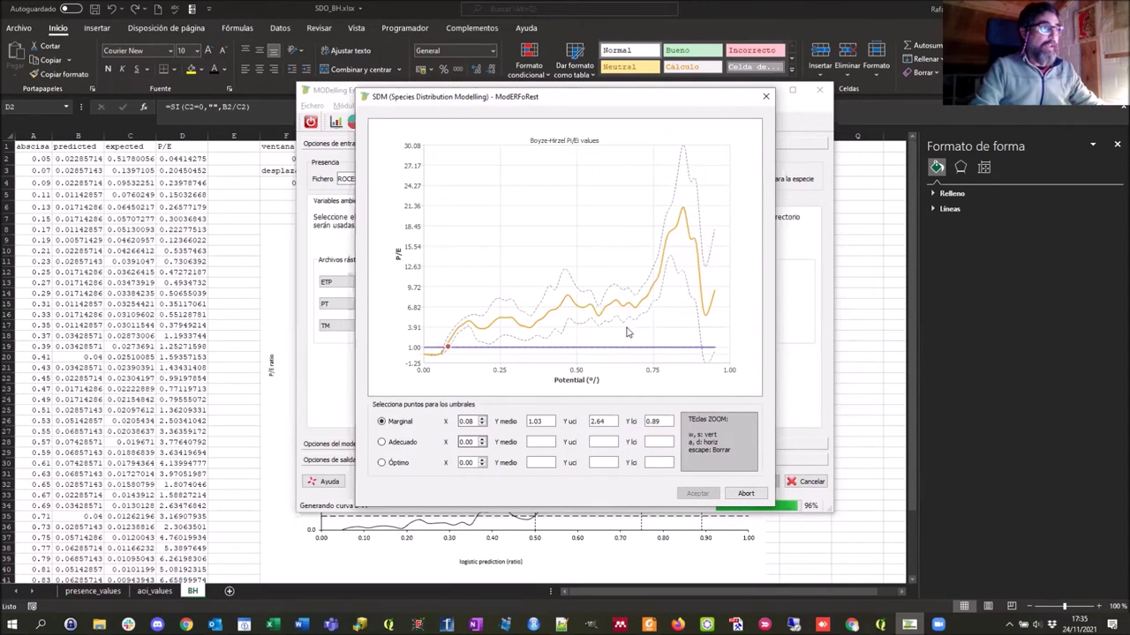
click(382, 444)
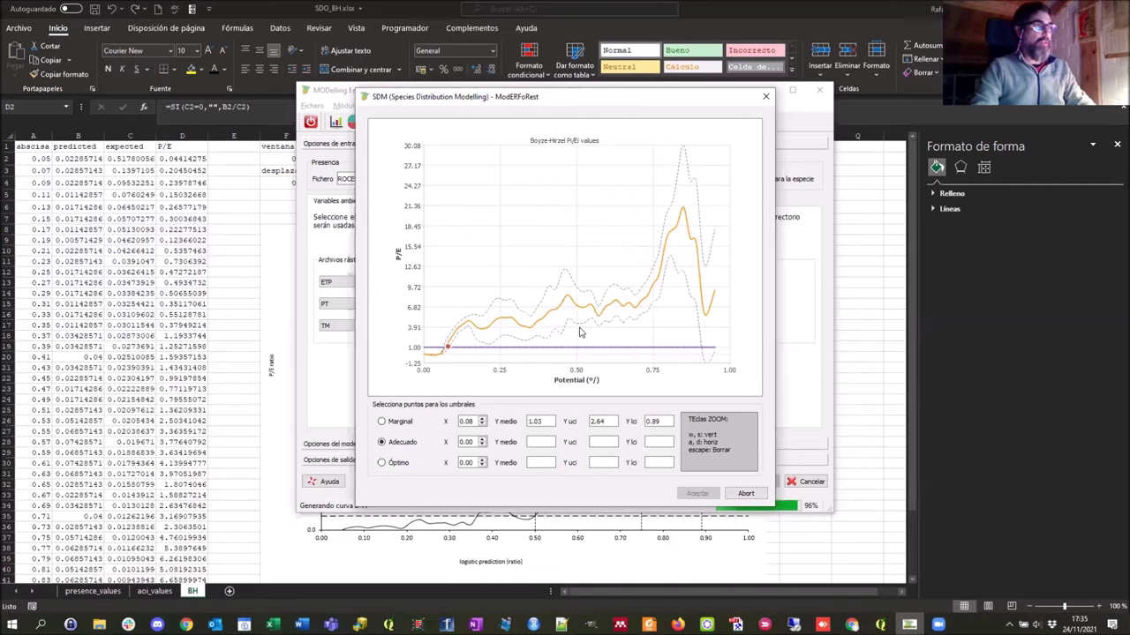
click(470, 326)
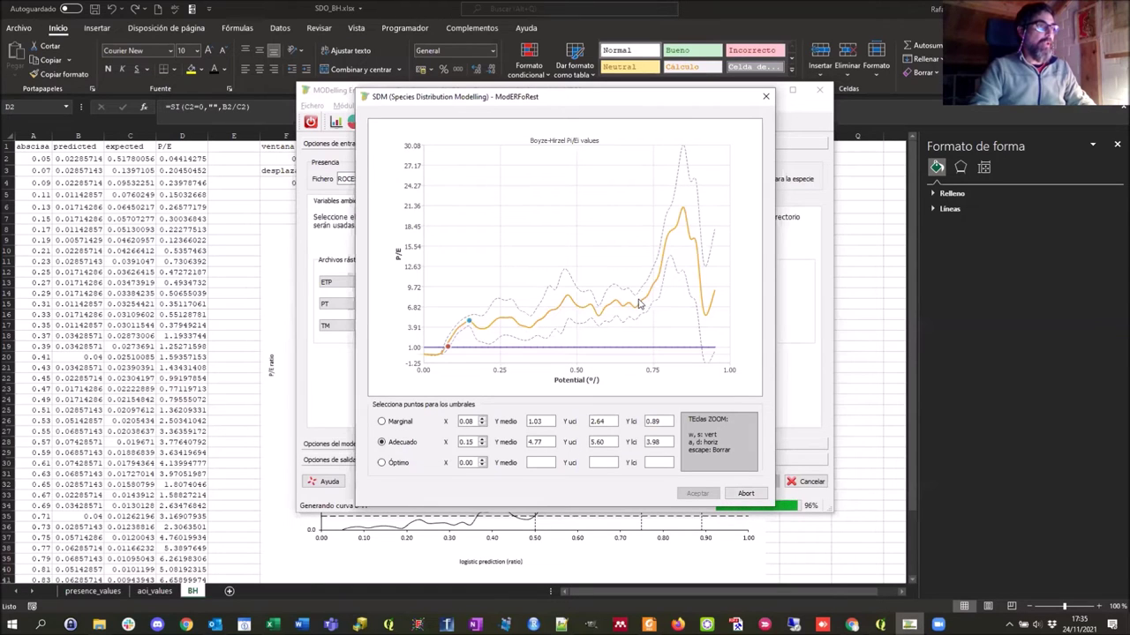
click(394, 462)
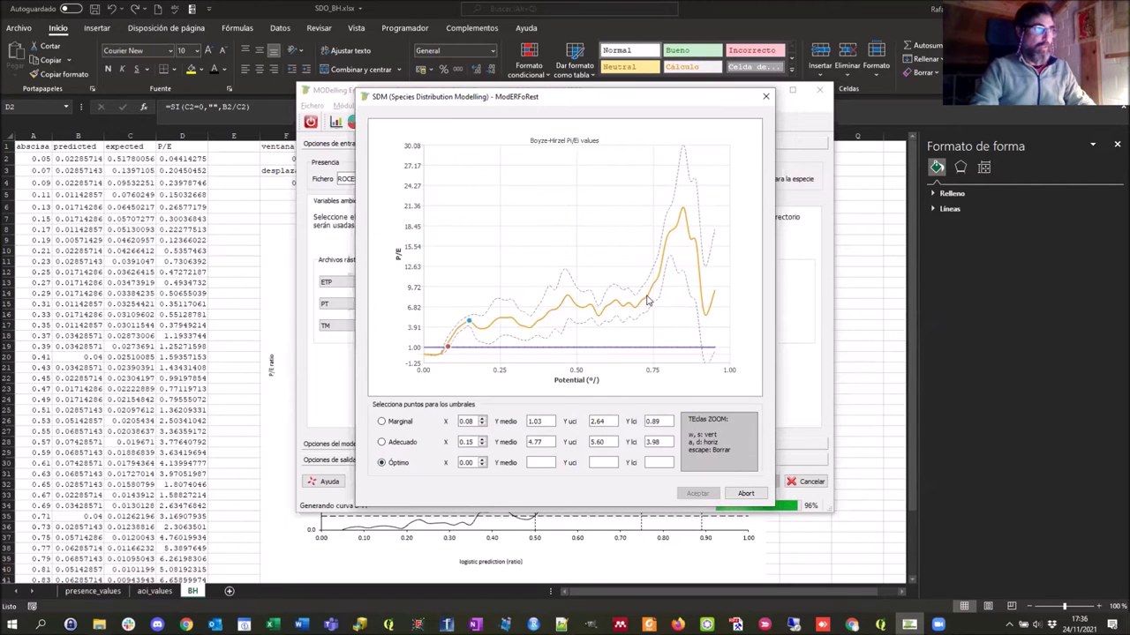
click(647, 302)
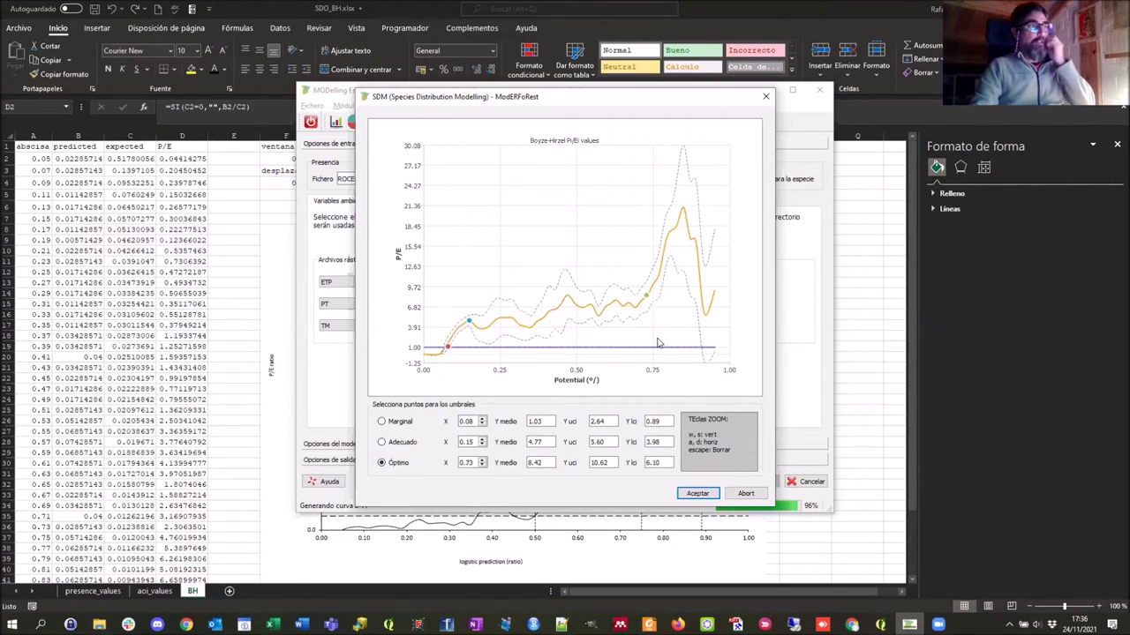
click(698, 494)
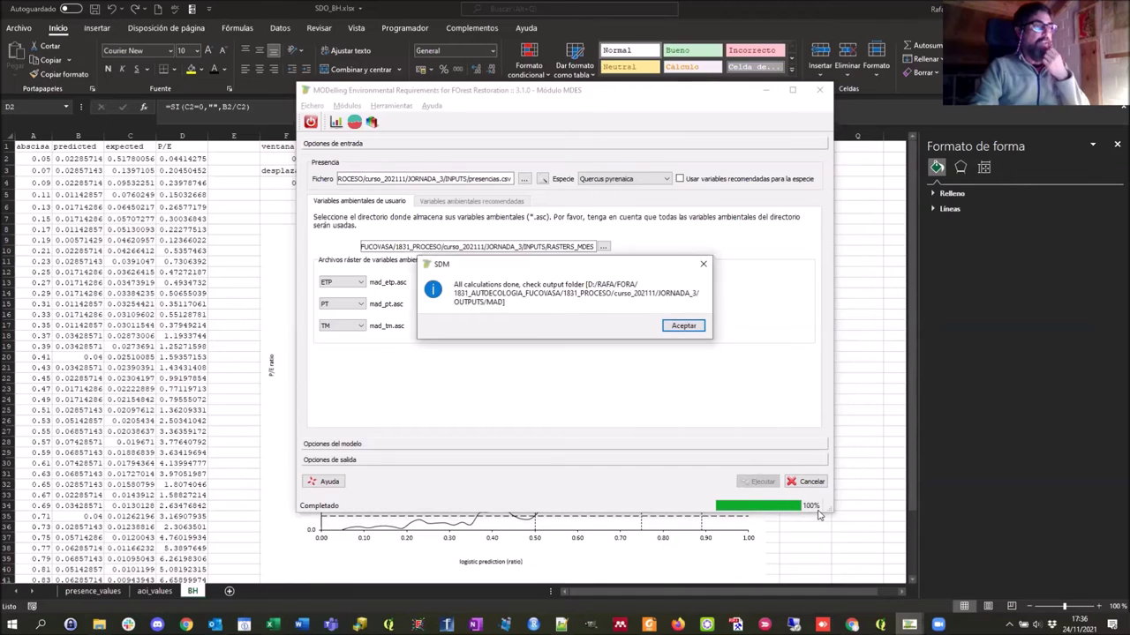
click(682, 327)
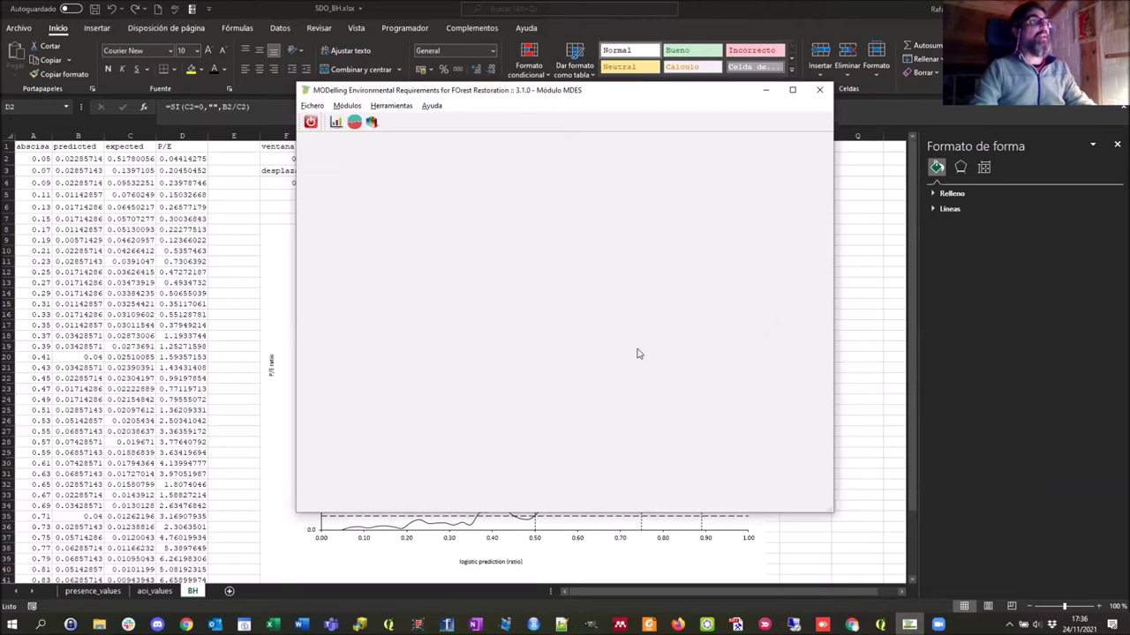
Switch to File Explorer and open the MAD folder inside JORNADA_3/OUTPUTS
key(alt+Tab)
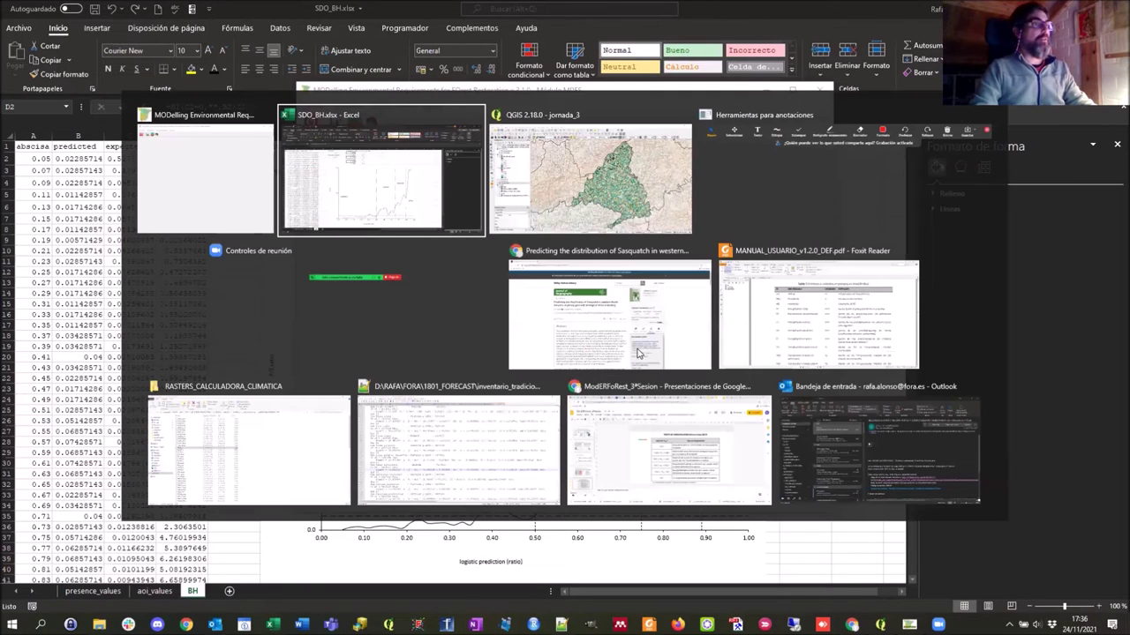
click(276, 485)
click(469, 95)
click(463, 100)
click(462, 101)
click(466, 132)
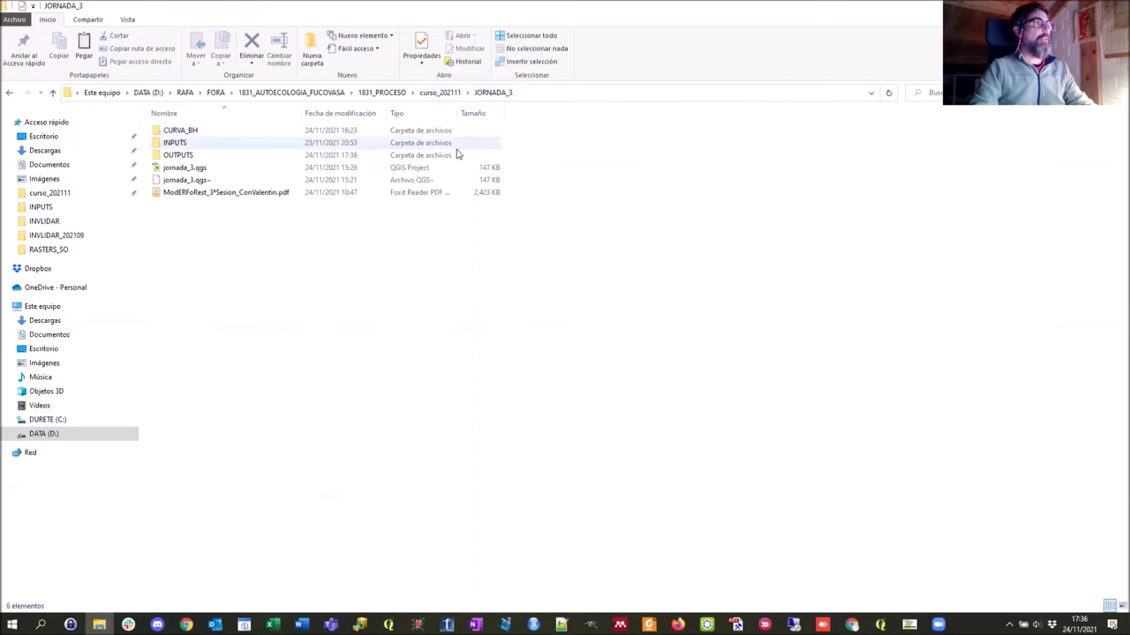
double_click(176, 155)
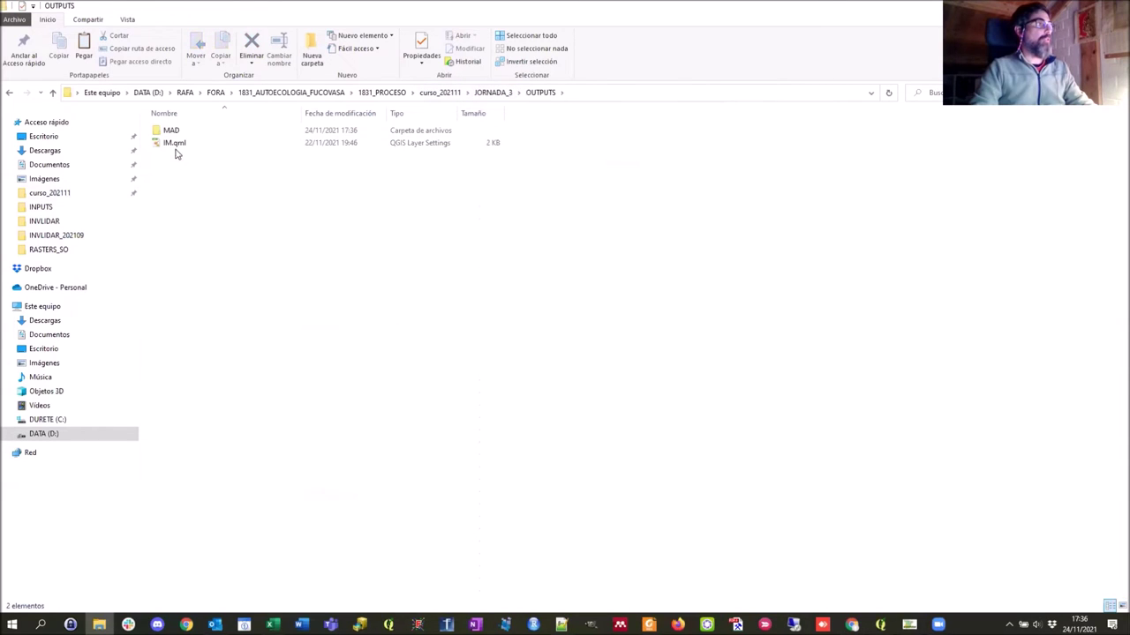
double_click(170, 132)
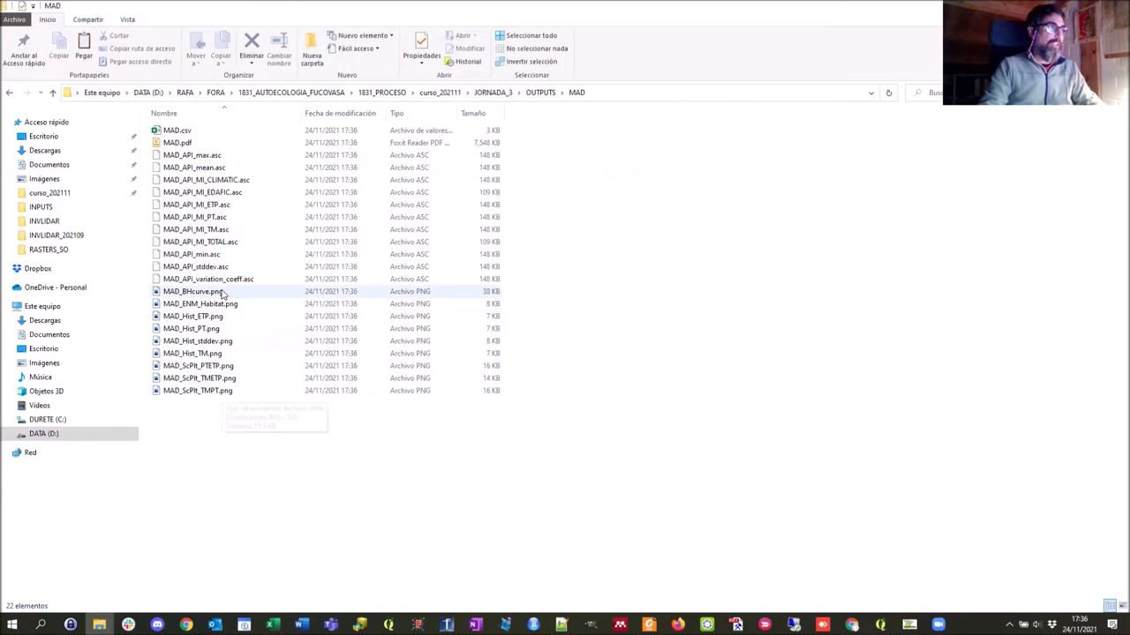
Open the MAD.pdf report and read its output file list, configuration and data-derived habitat table
double_click(171, 146)
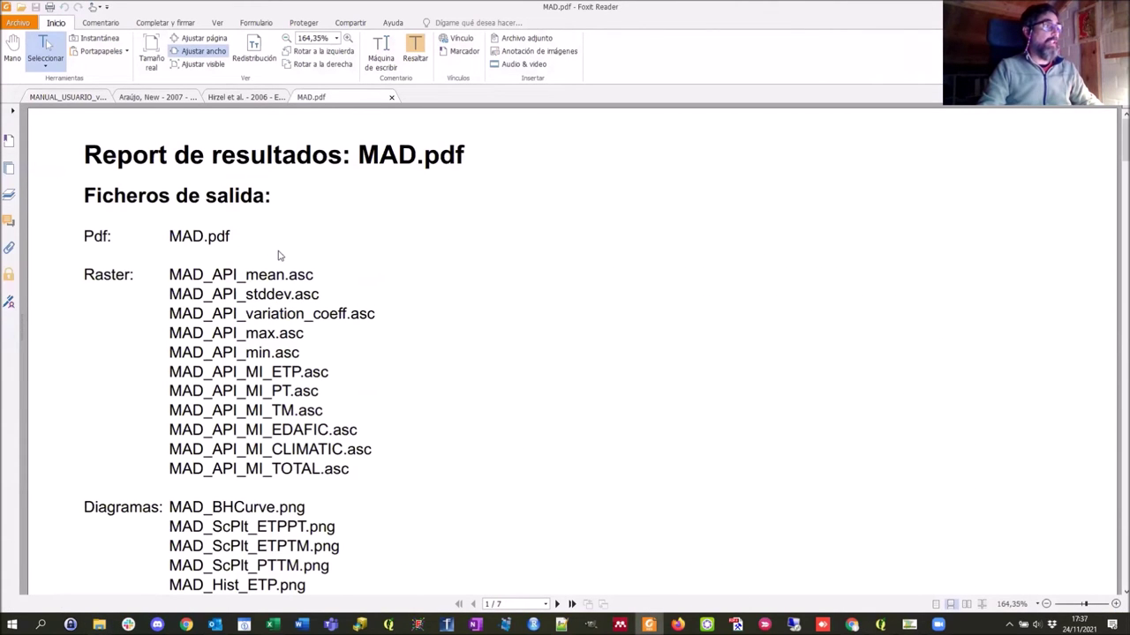
scroll(294, 263, down, 5)
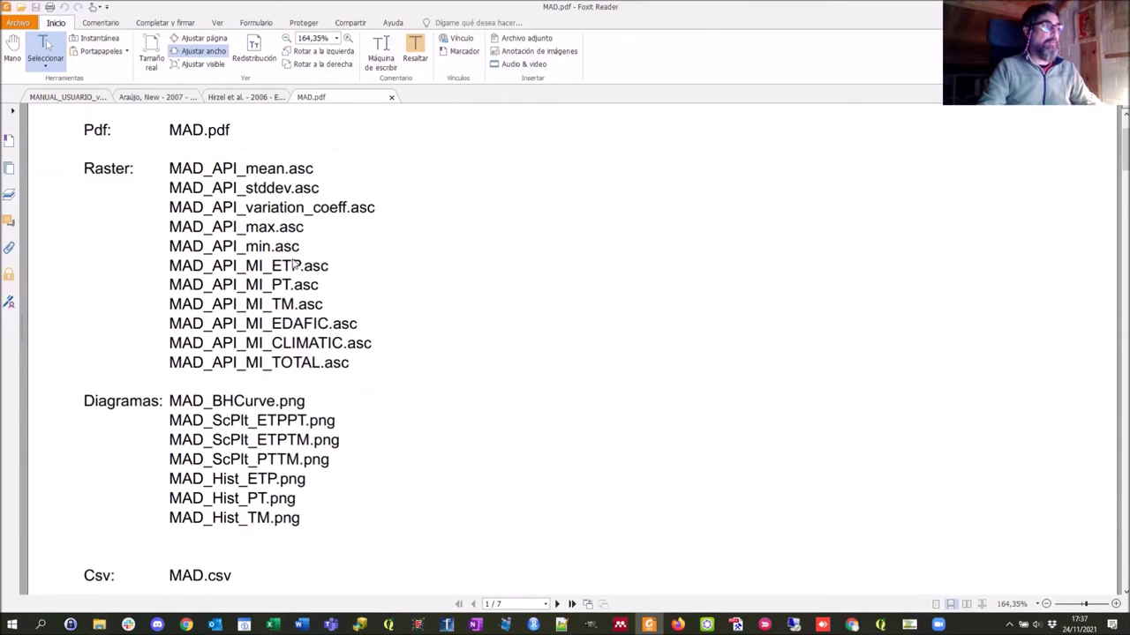
scroll(294, 263, down, 15)
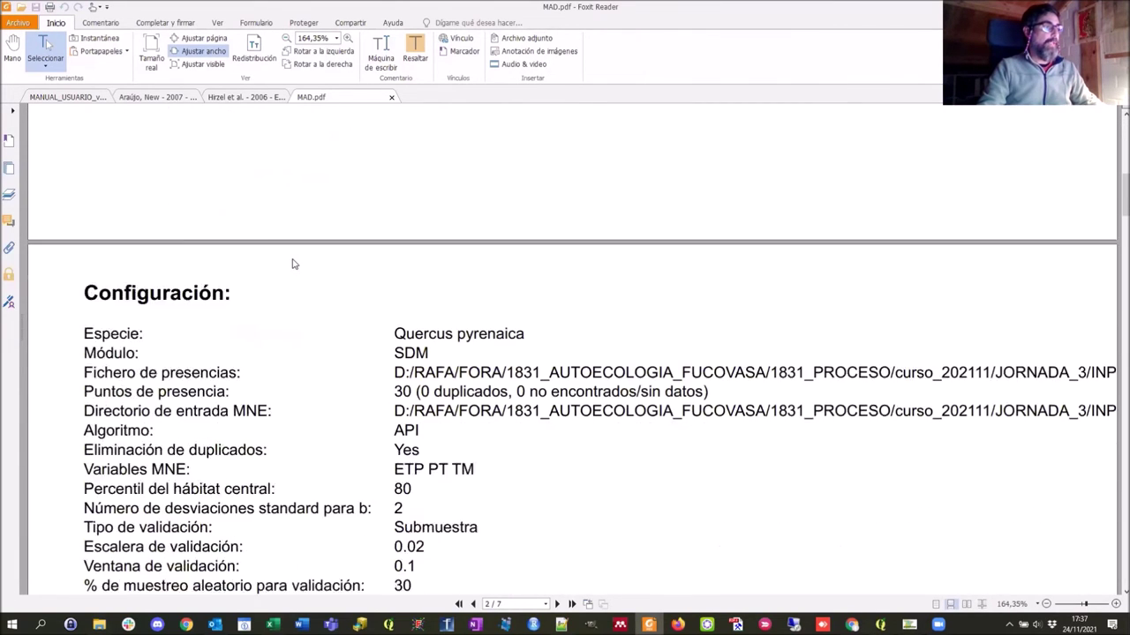
scroll(294, 263, down, 1)
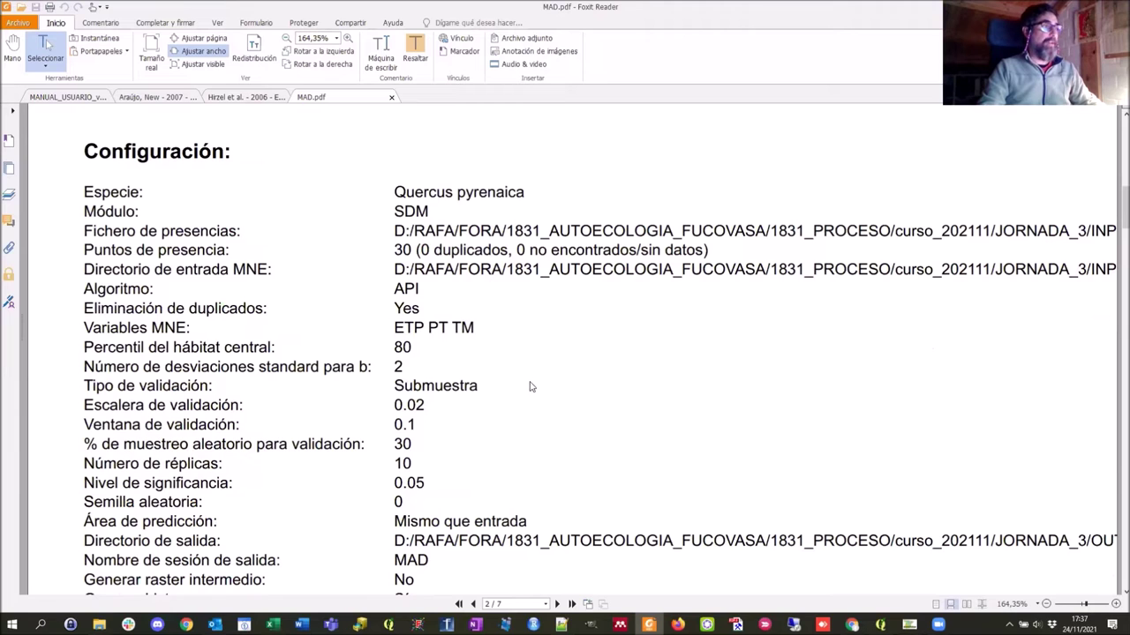
scroll(530, 386, down, 3)
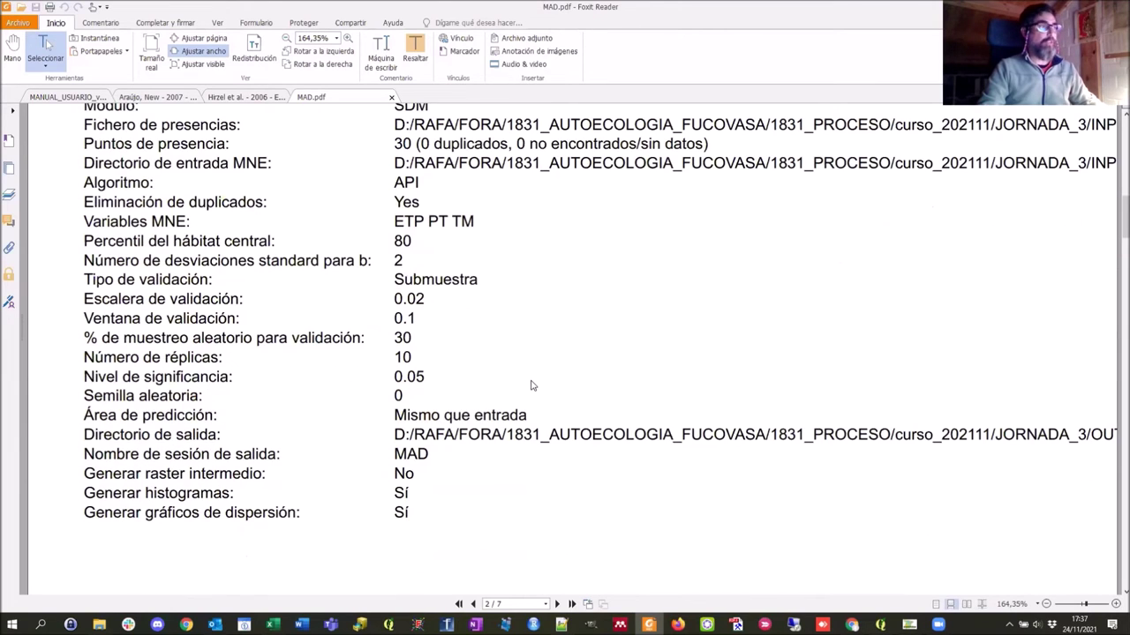
scroll(532, 386, down, 10)
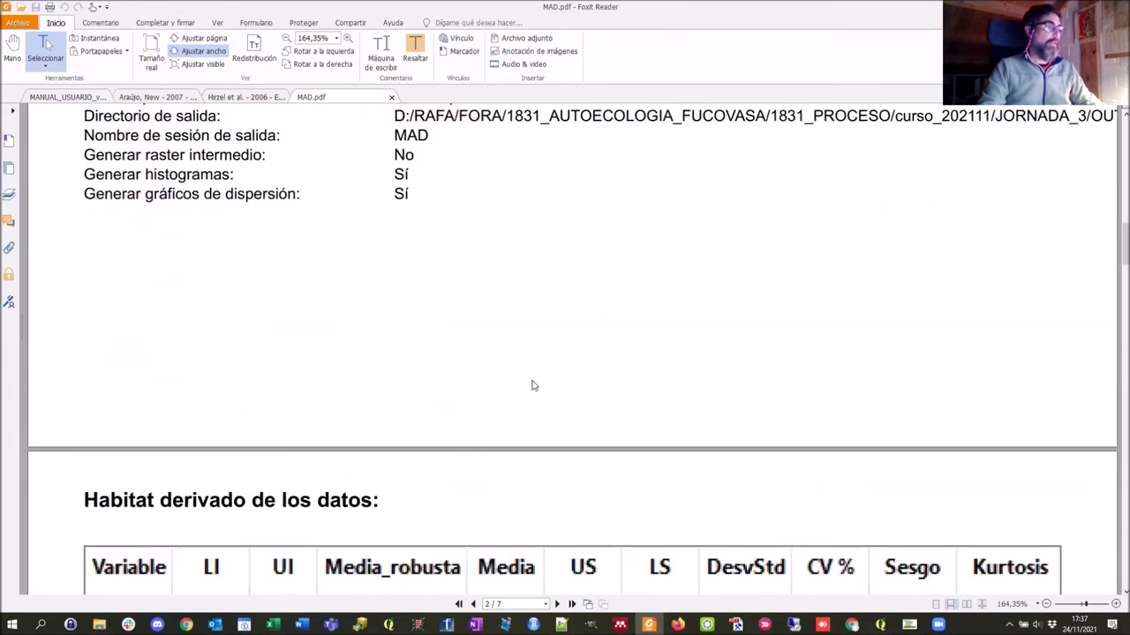
scroll(532, 385, down, 2)
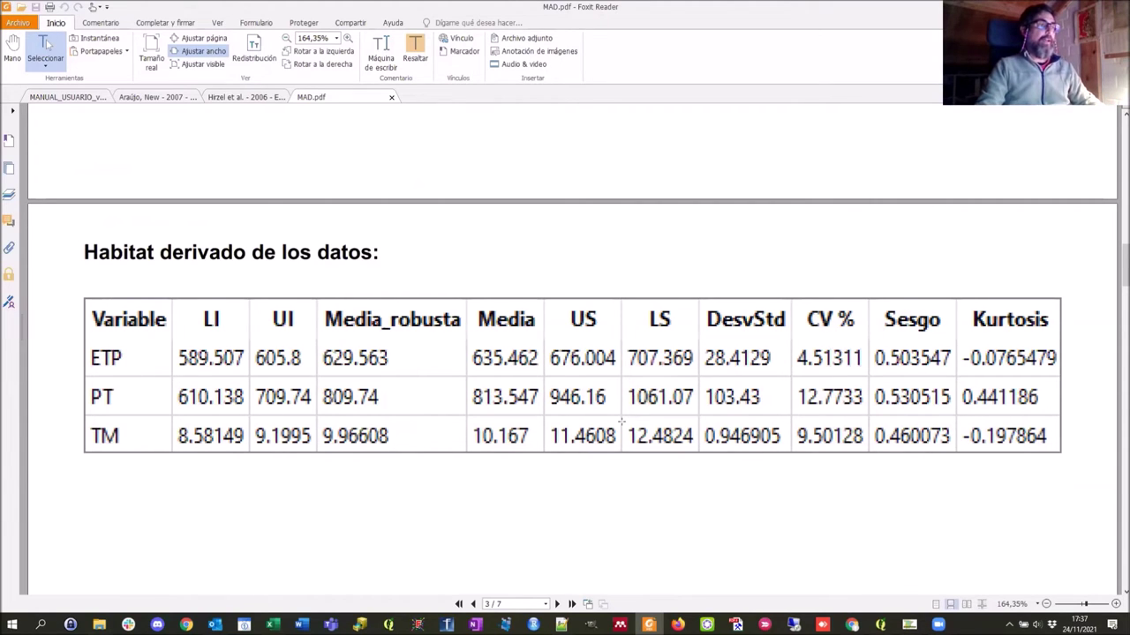
Go on to the model validation section of the report and examine the Boyce-Hirzel diagram and its threshold points
scroll(621, 422, down, 10)
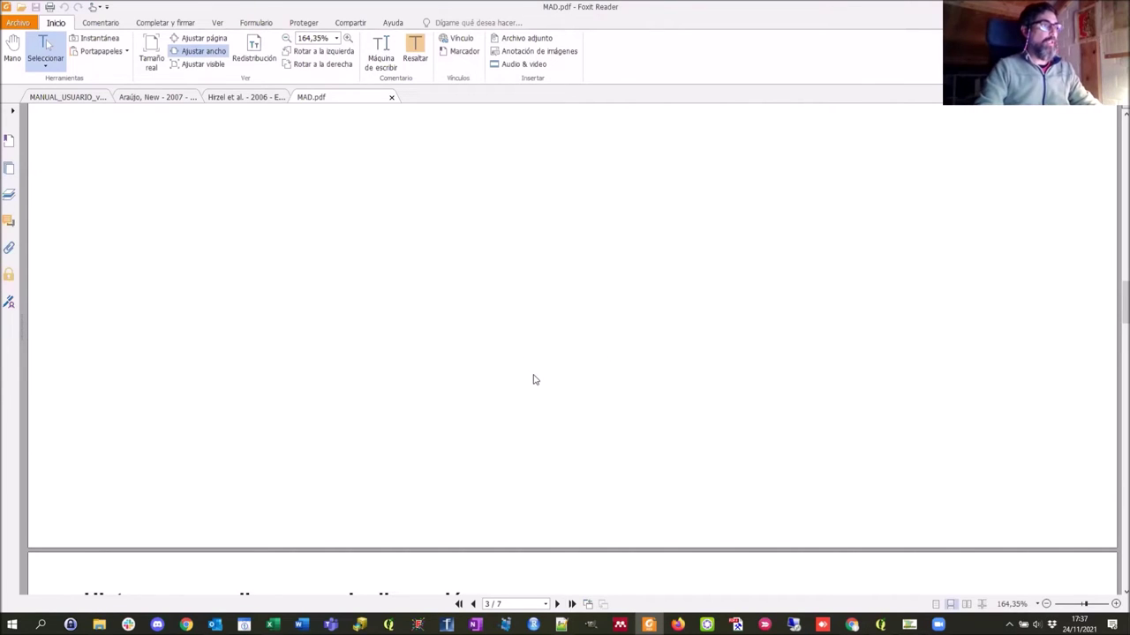
scroll(735, 402, down, 2)
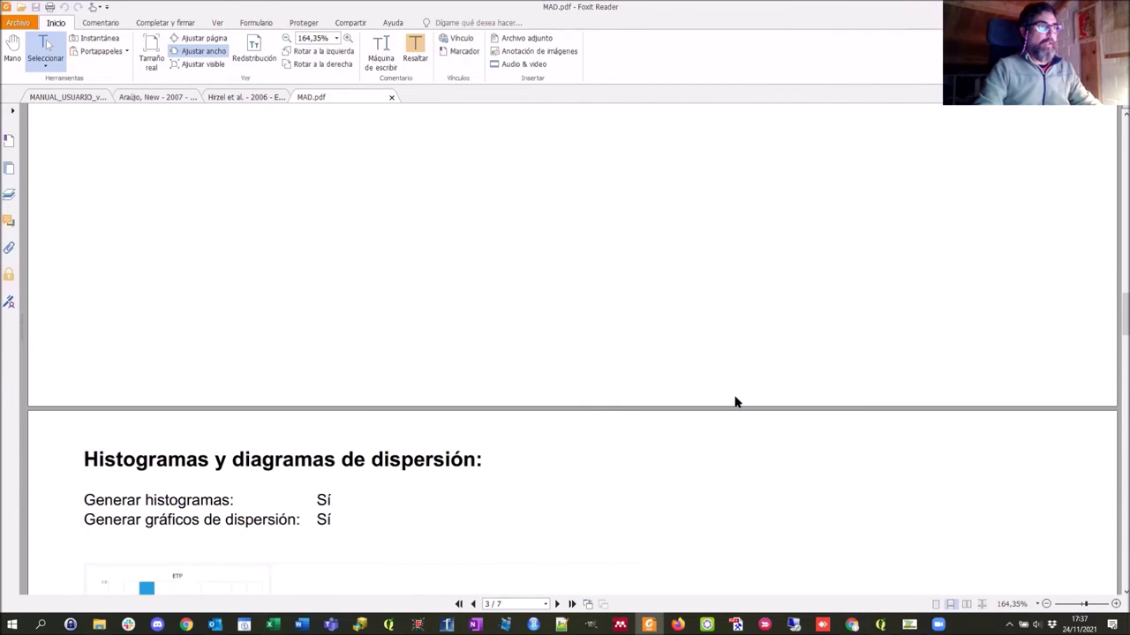
scroll(735, 402, down, 2)
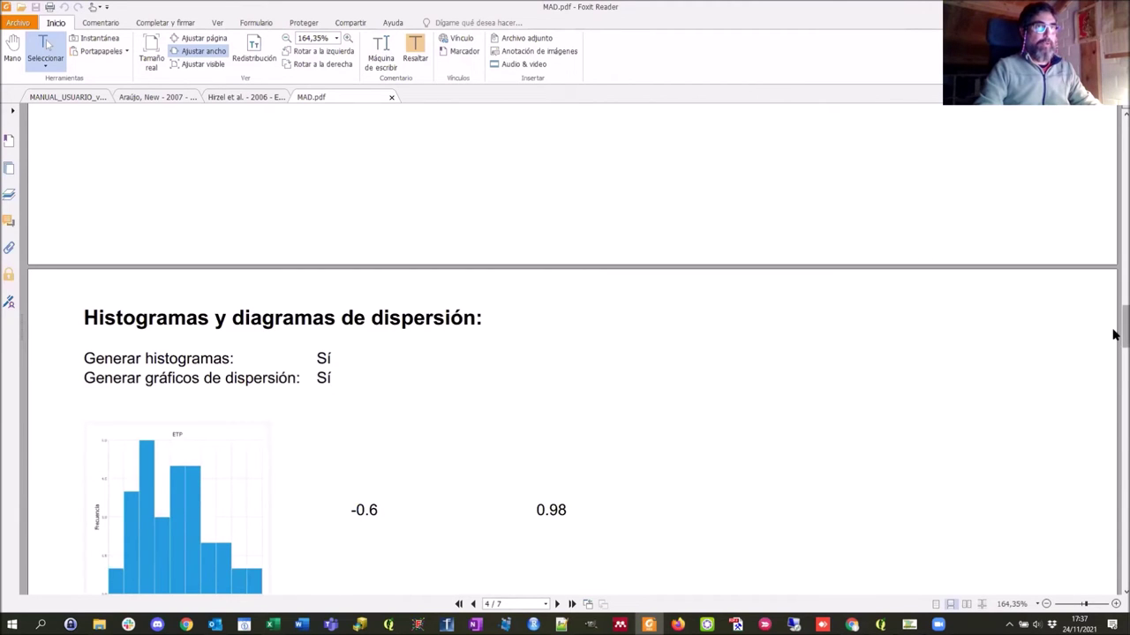
drag(1114, 339, 1114, 455)
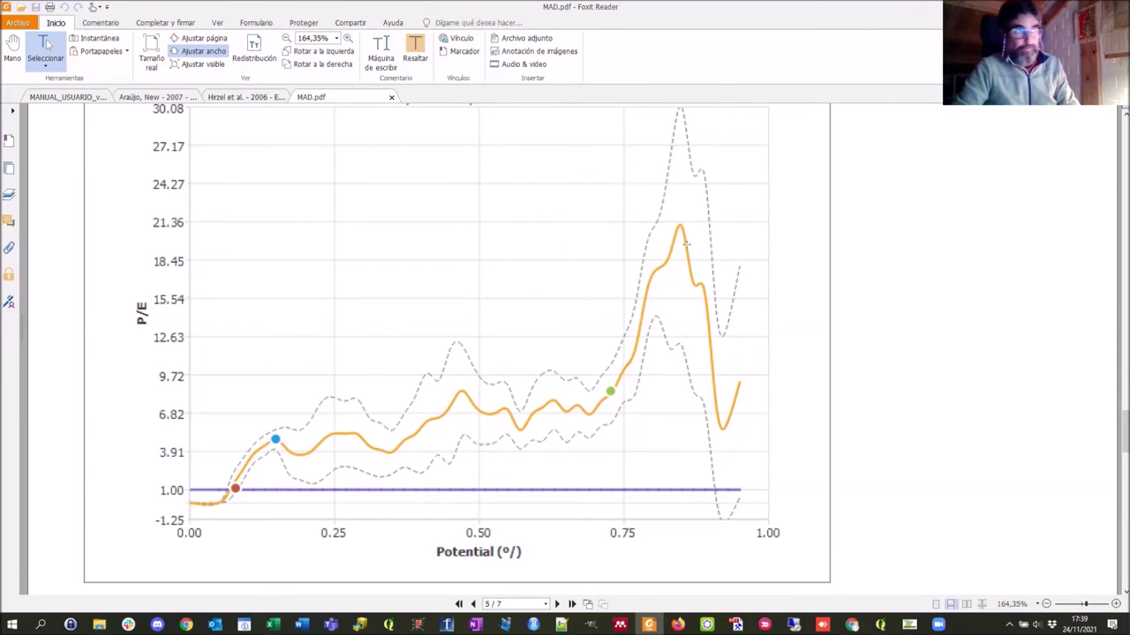
scroll(712, 405, up, 6)
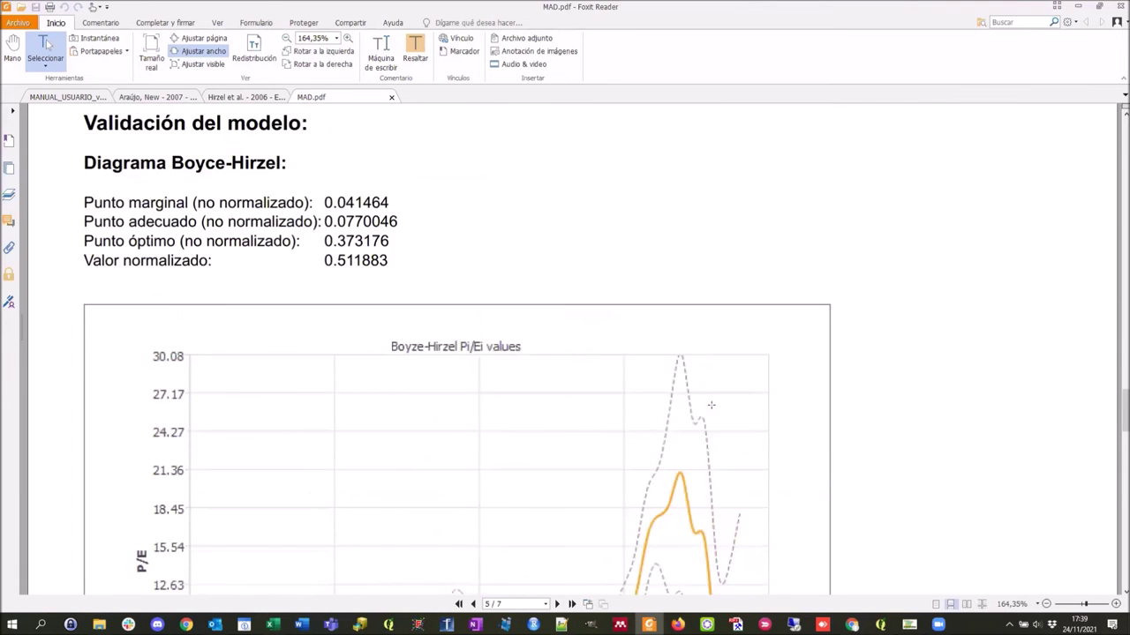
Return to the habitat table in the report and examine the histograms and scatter plots of ETP, PT and TM
scroll(711, 405, up, 20)
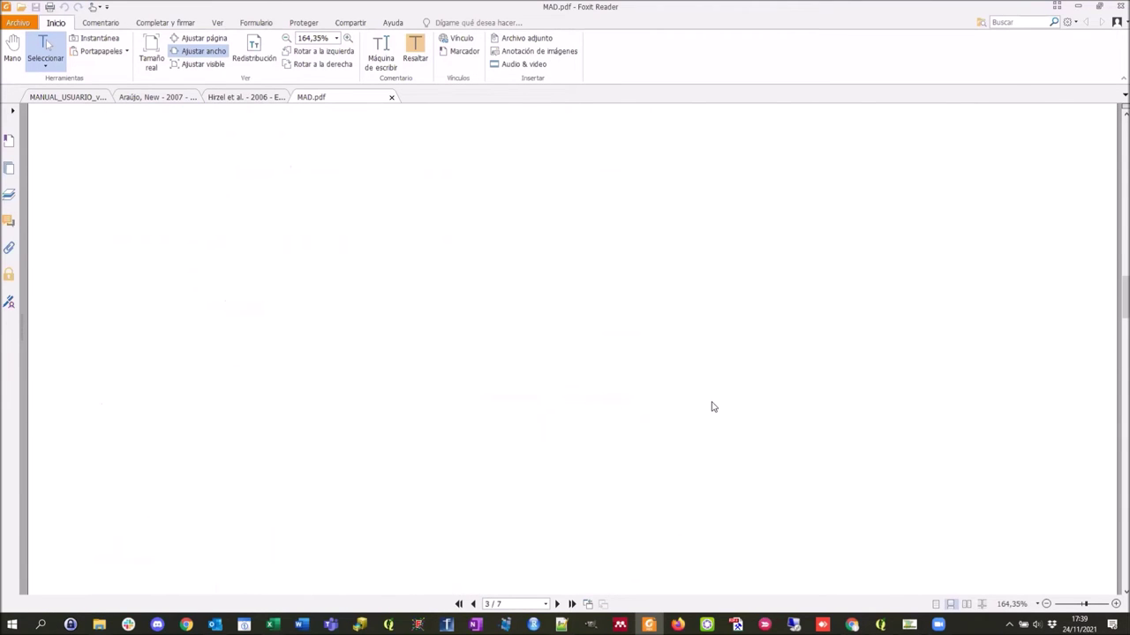
scroll(711, 402, up, 4)
scroll(711, 402, down, 2)
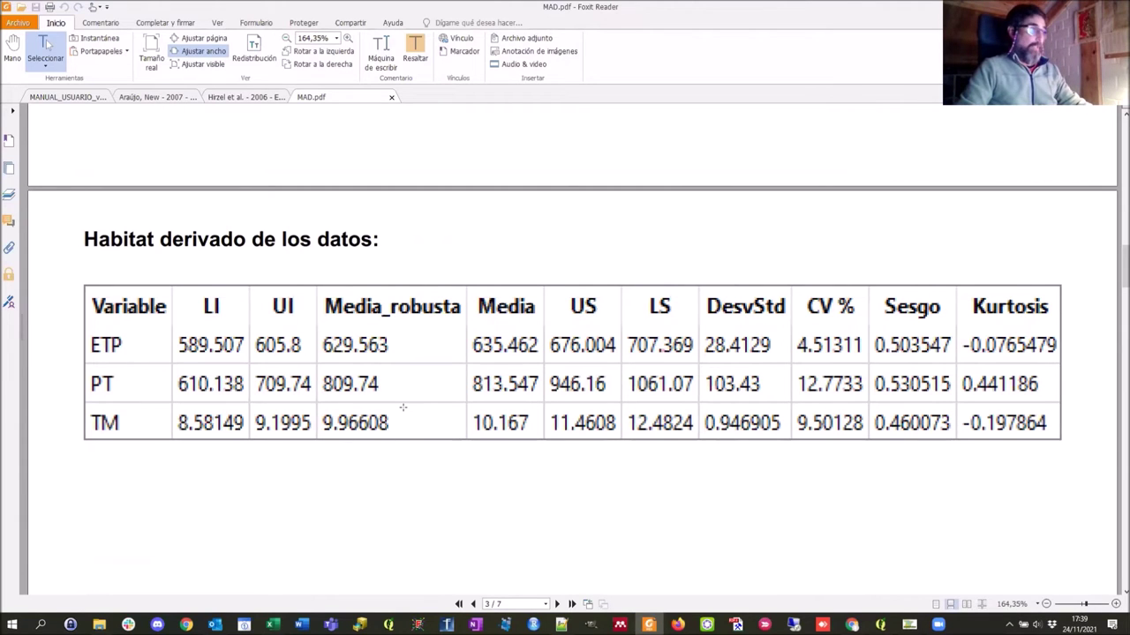
scroll(403, 407, down, 10)
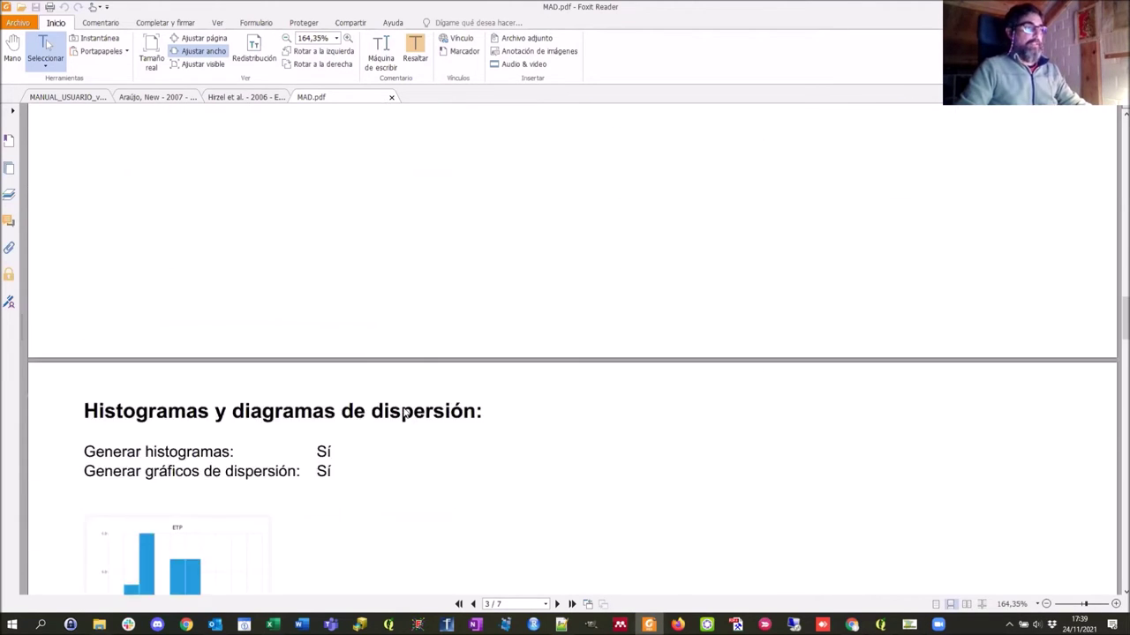
scroll(404, 412, down, 3)
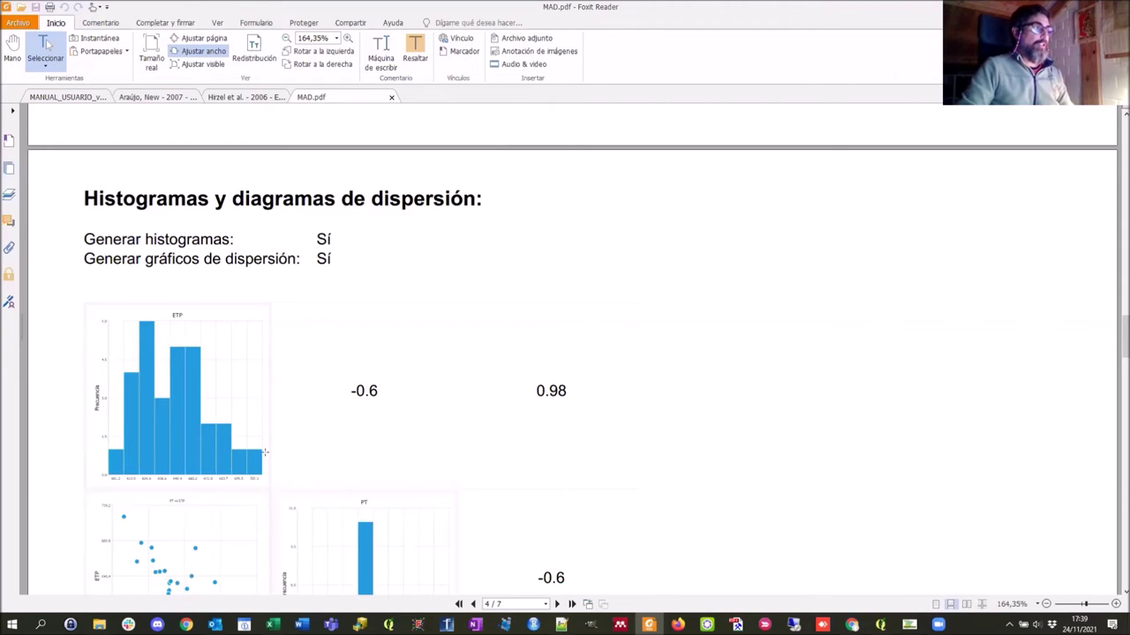
scroll(427, 500, down, 2)
scroll(427, 501, down, 3)
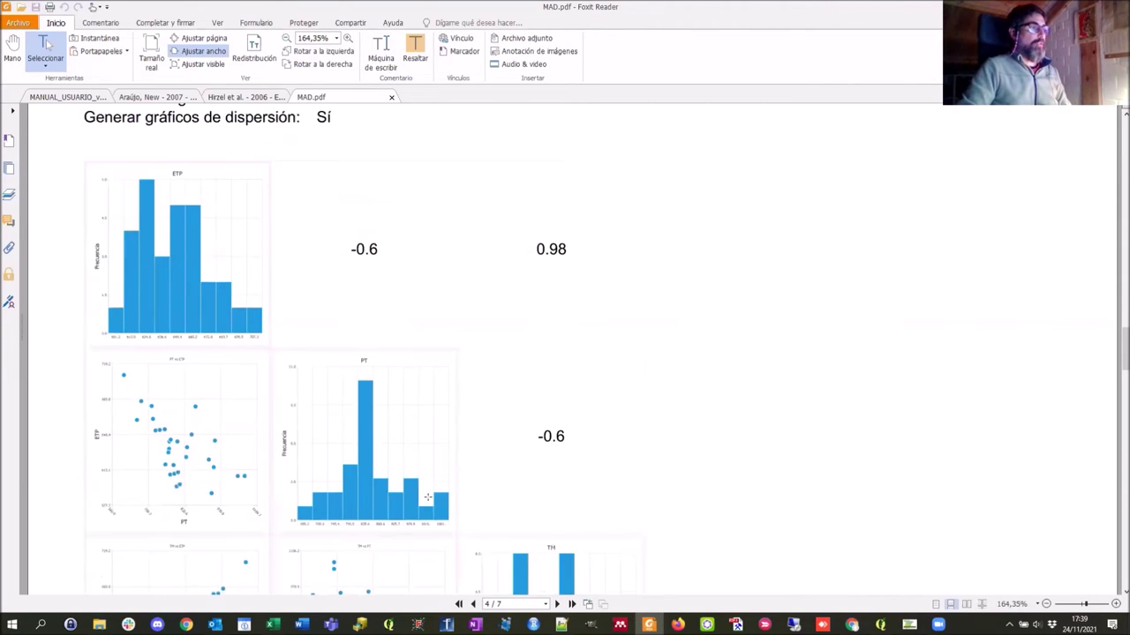
scroll(427, 497, down, 2)
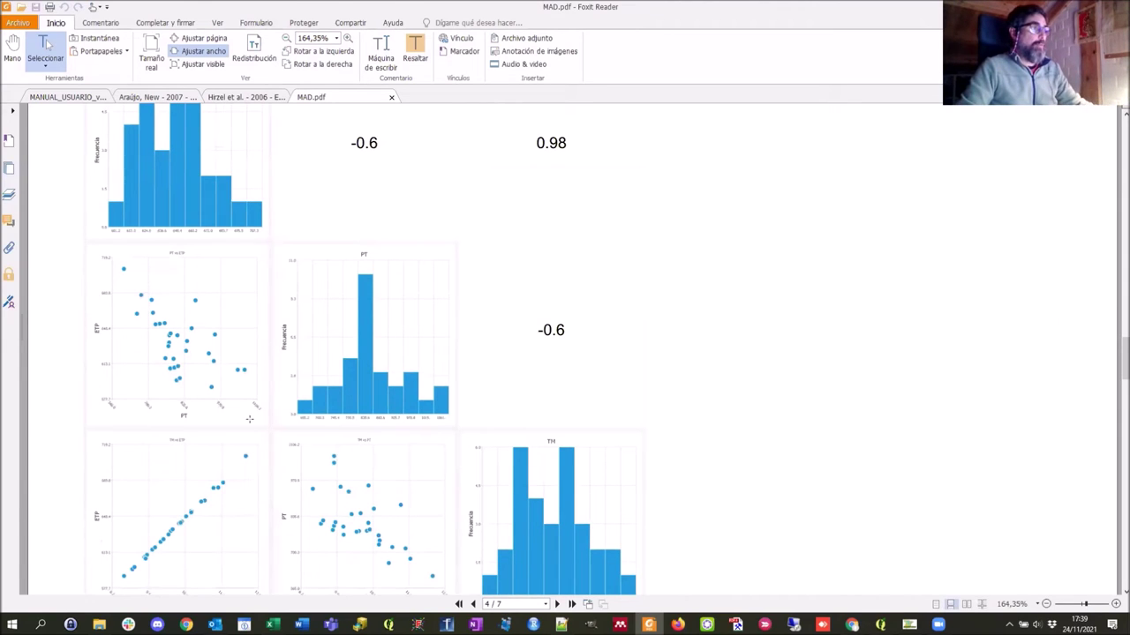
scroll(277, 521, down, 1)
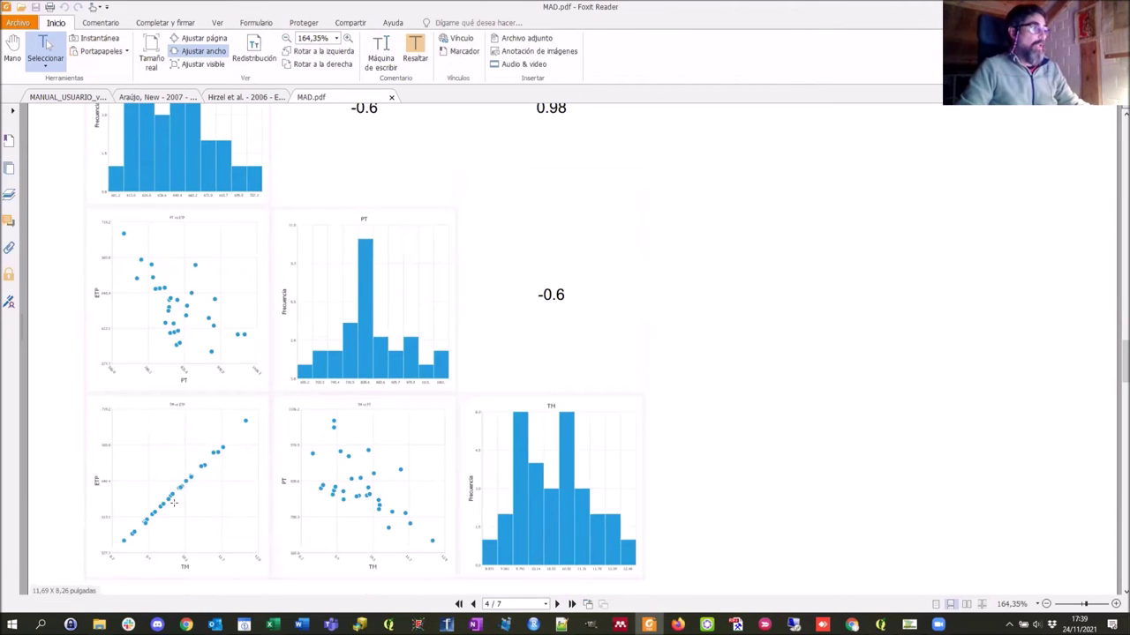
Review the Boyce-Hirzel threshold values and P/E curve in the report's model validation section
scroll(547, 436, down, 5)
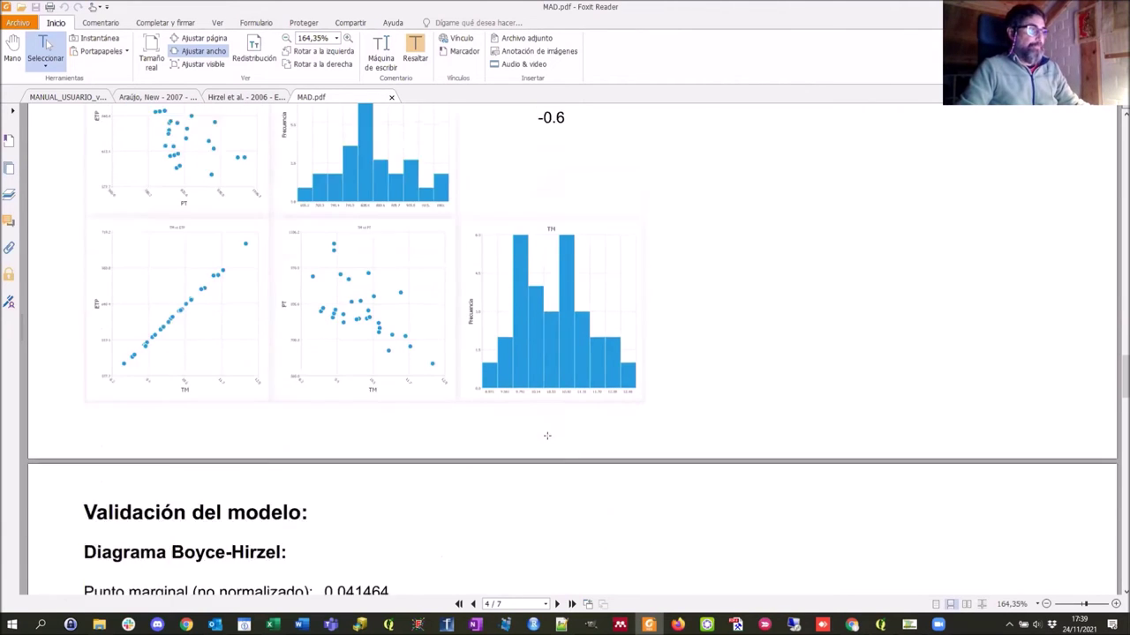
scroll(547, 435, down, 4)
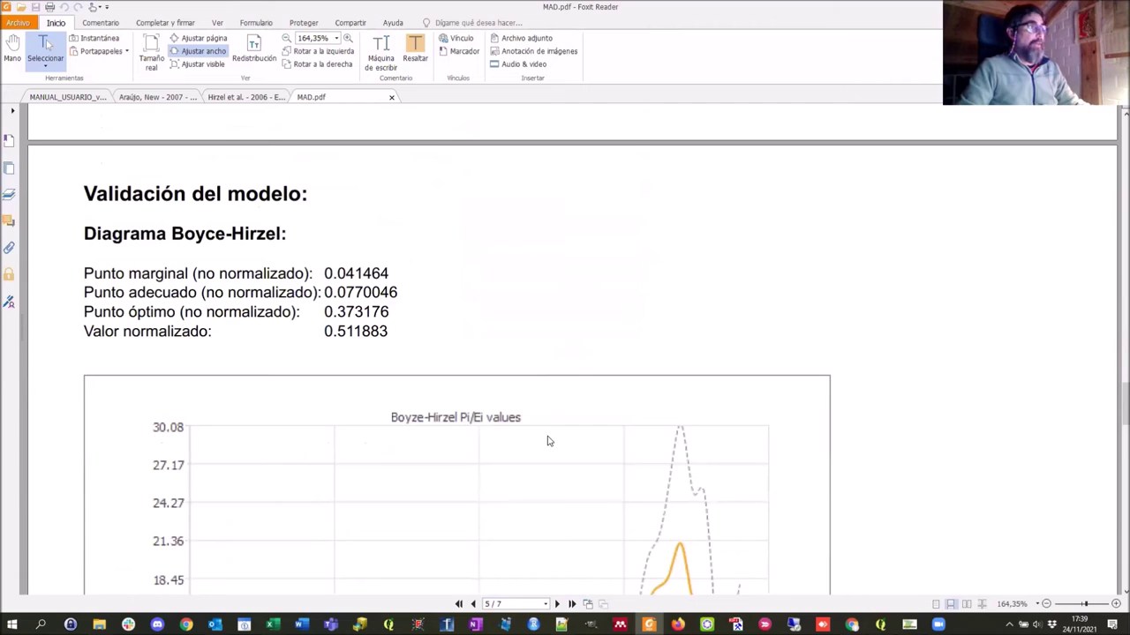
scroll(547, 442, down, 1)
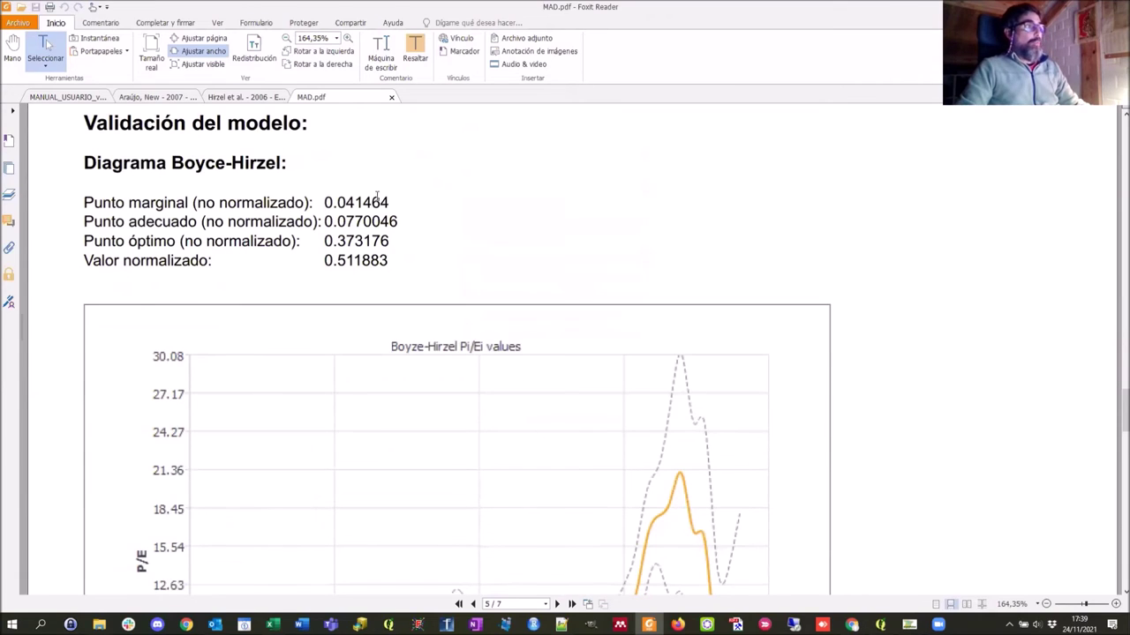
drag(325, 202, 390, 202)
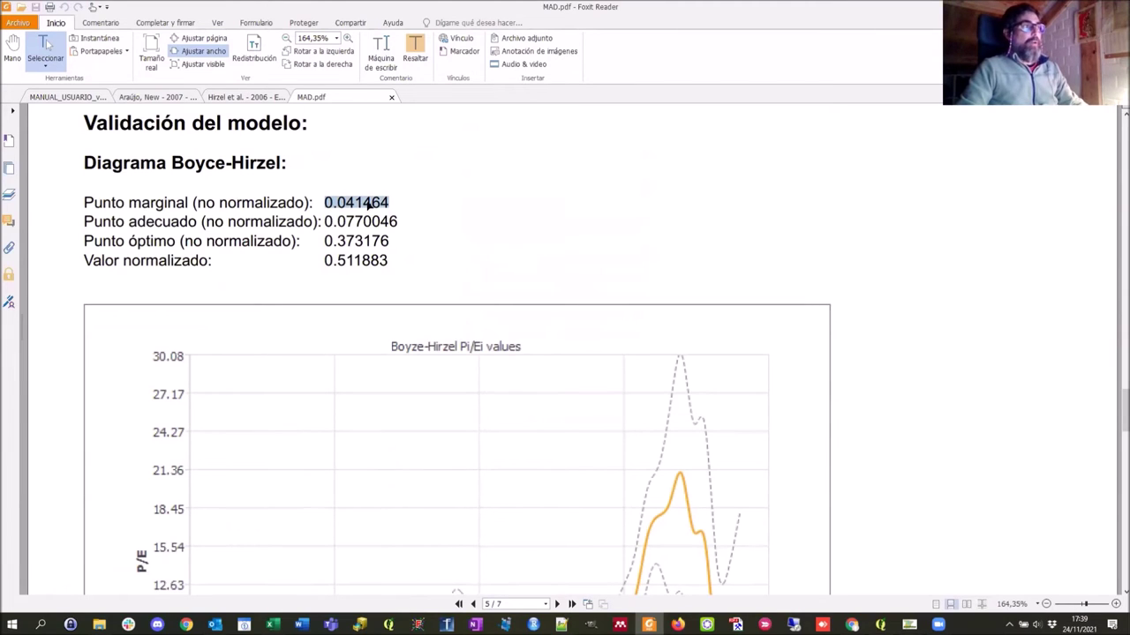
scroll(431, 292, down, 1)
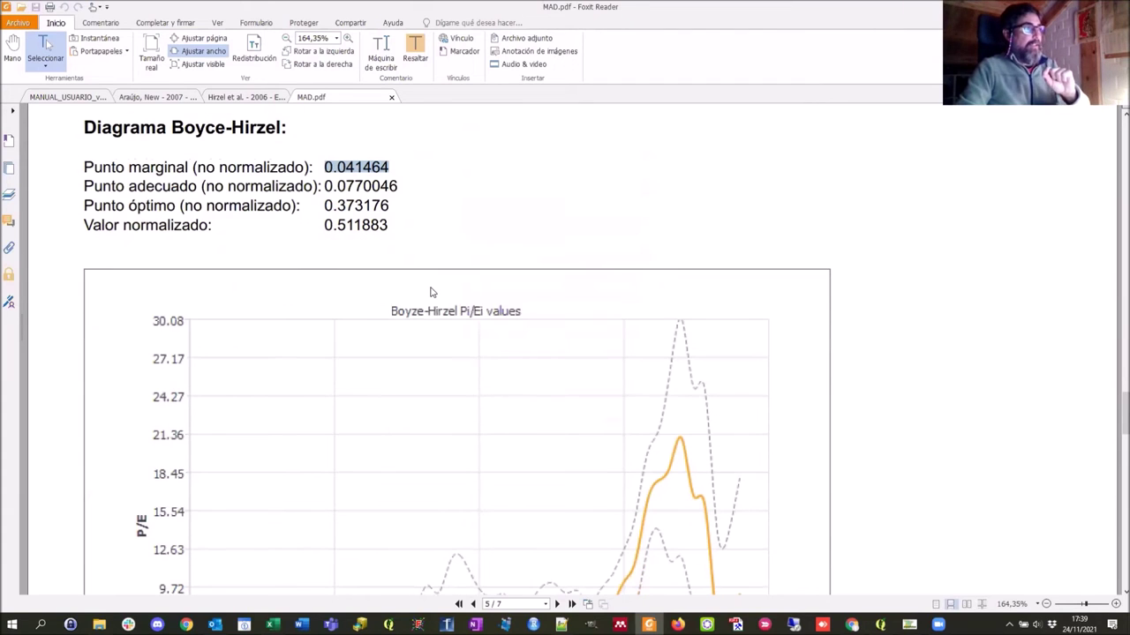
scroll(642, 361, down, 2)
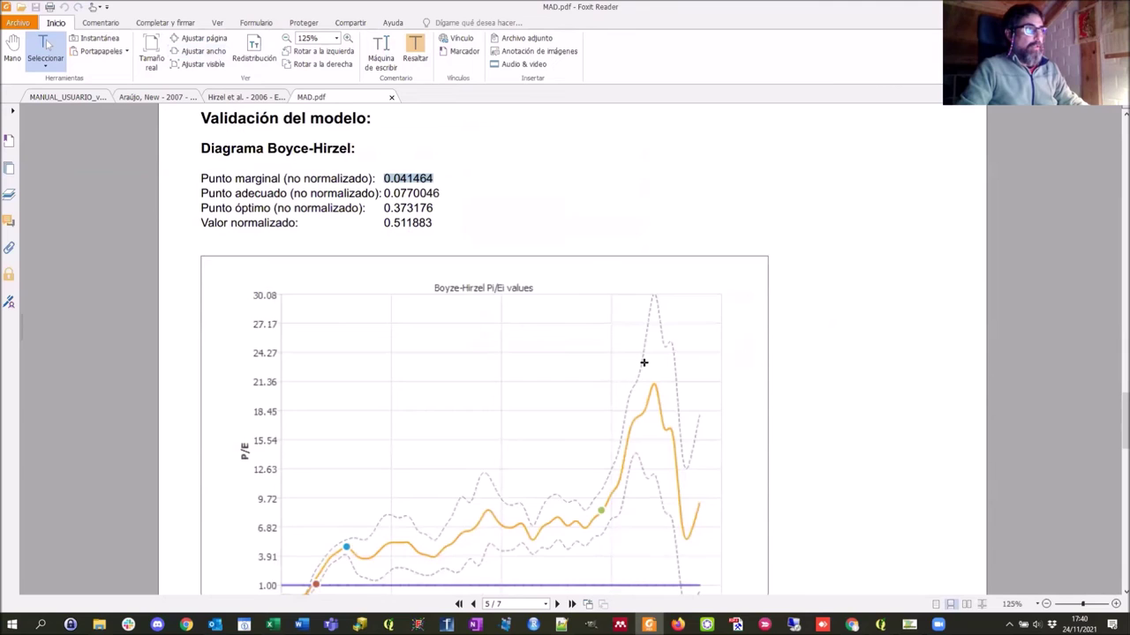
scroll(644, 364, down, 2)
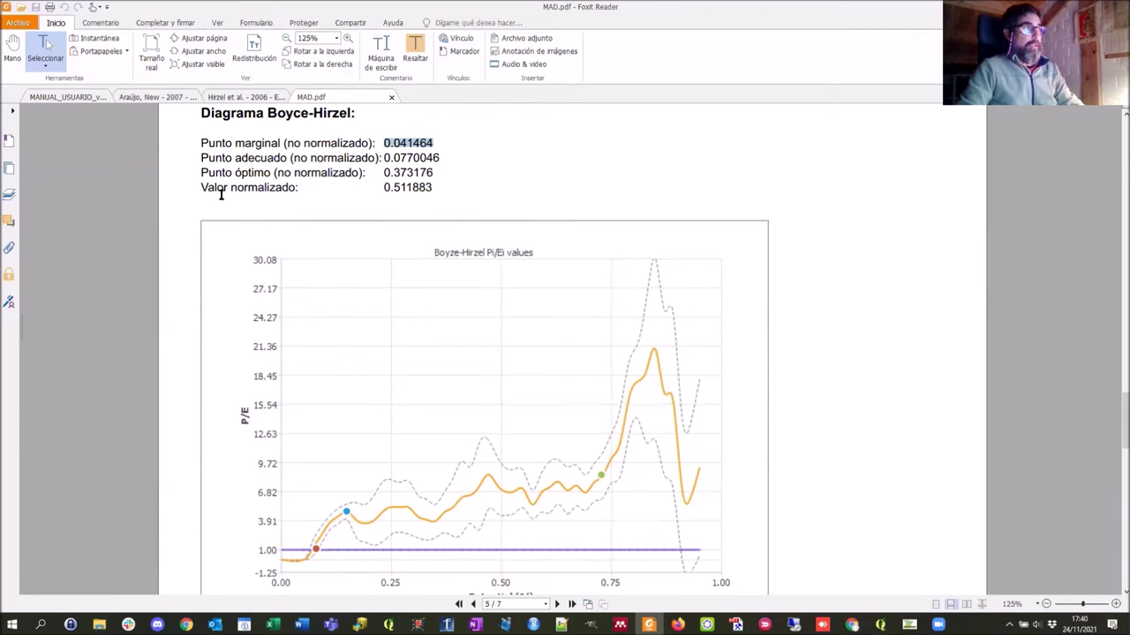
drag(201, 187, 297, 187)
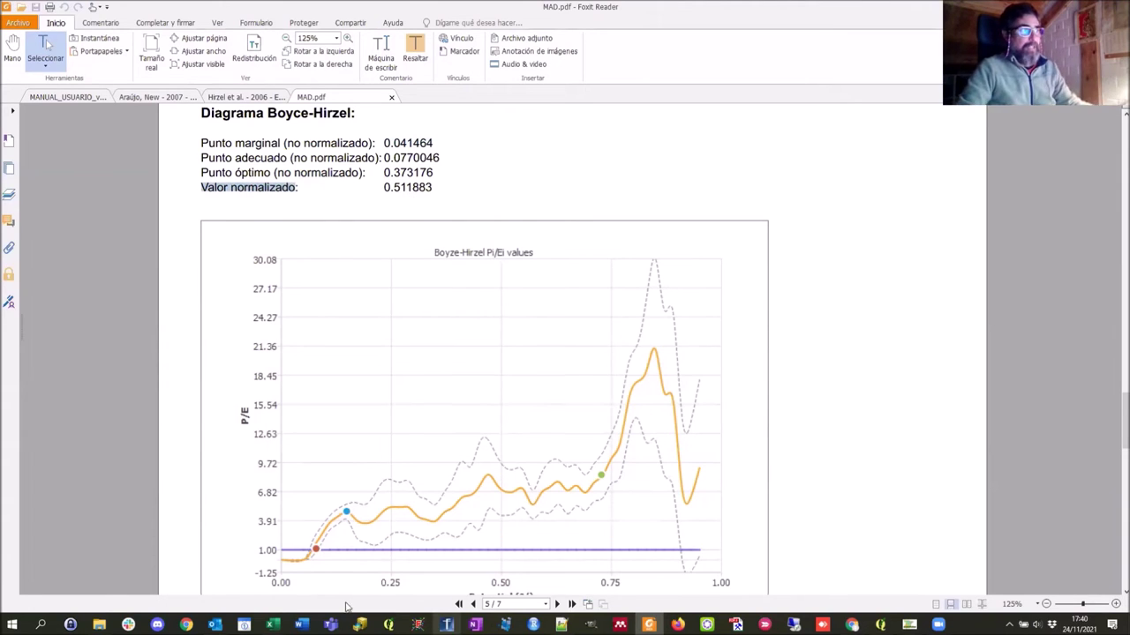
right_click(637, 491)
key(h)
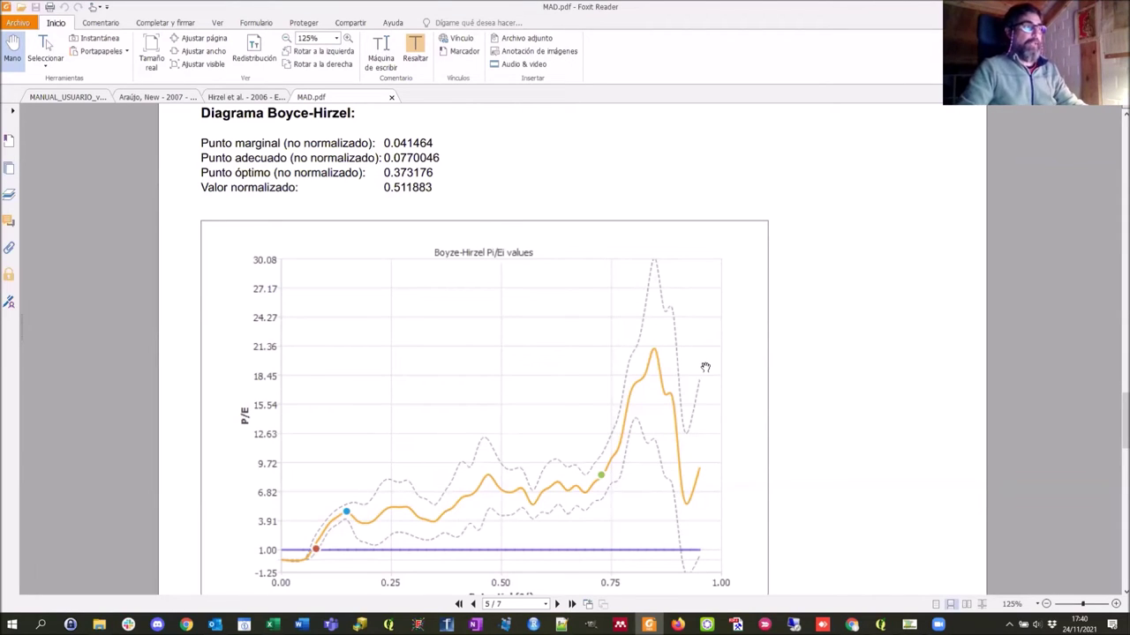
Read the Sensibilidad y K-S results on page 6 of the report
scroll(764, 412, down, 8)
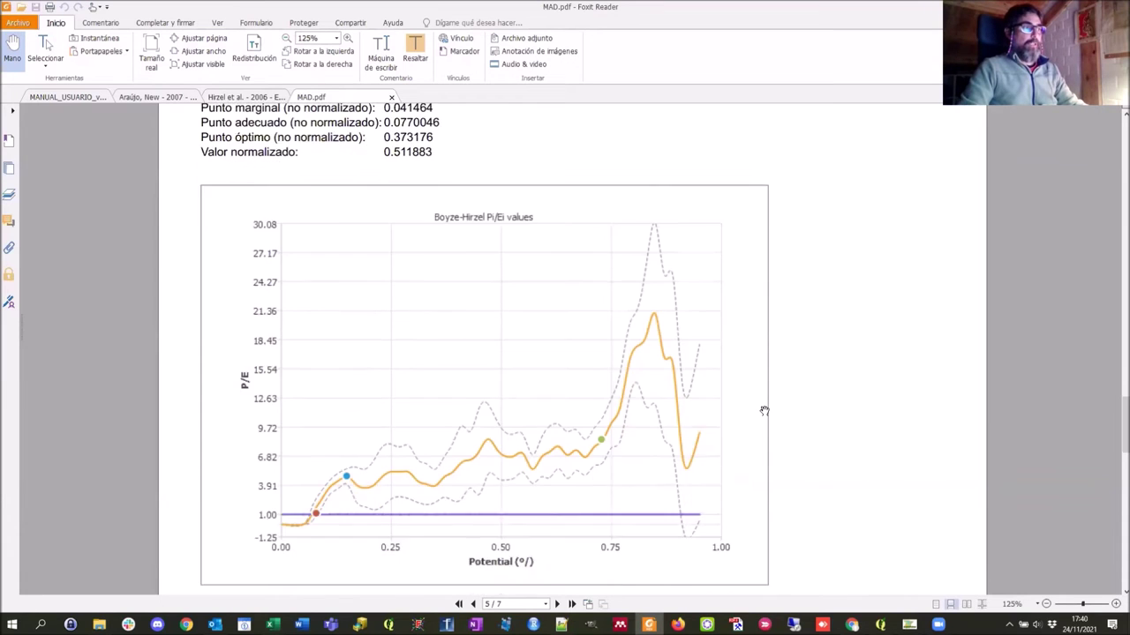
scroll(764, 412, down, 3)
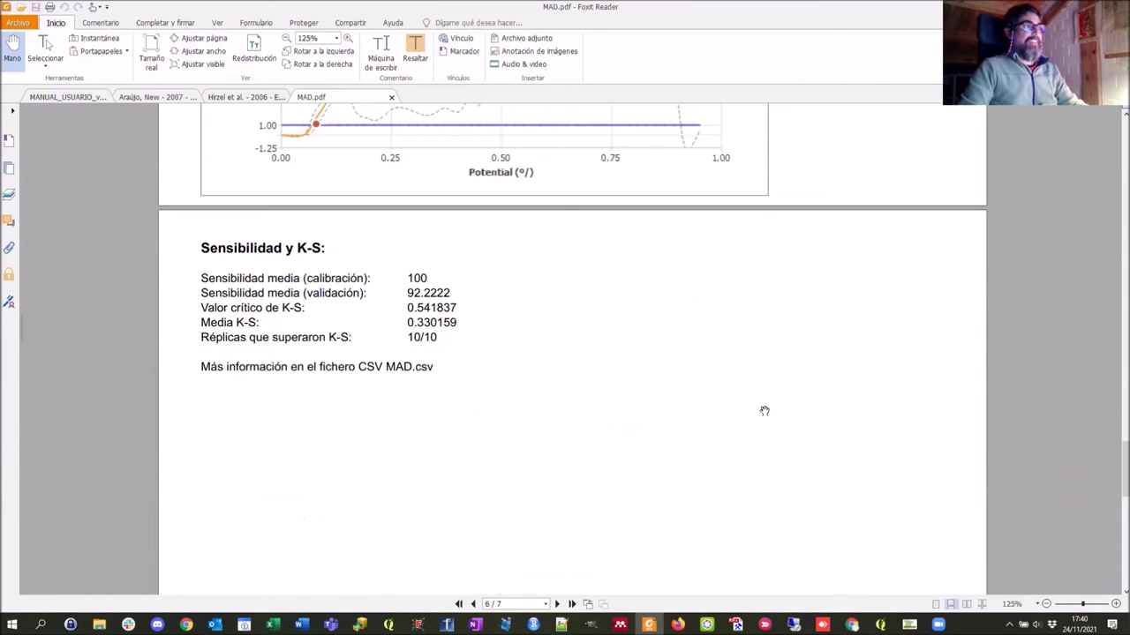
scroll(765, 411, down, 1)
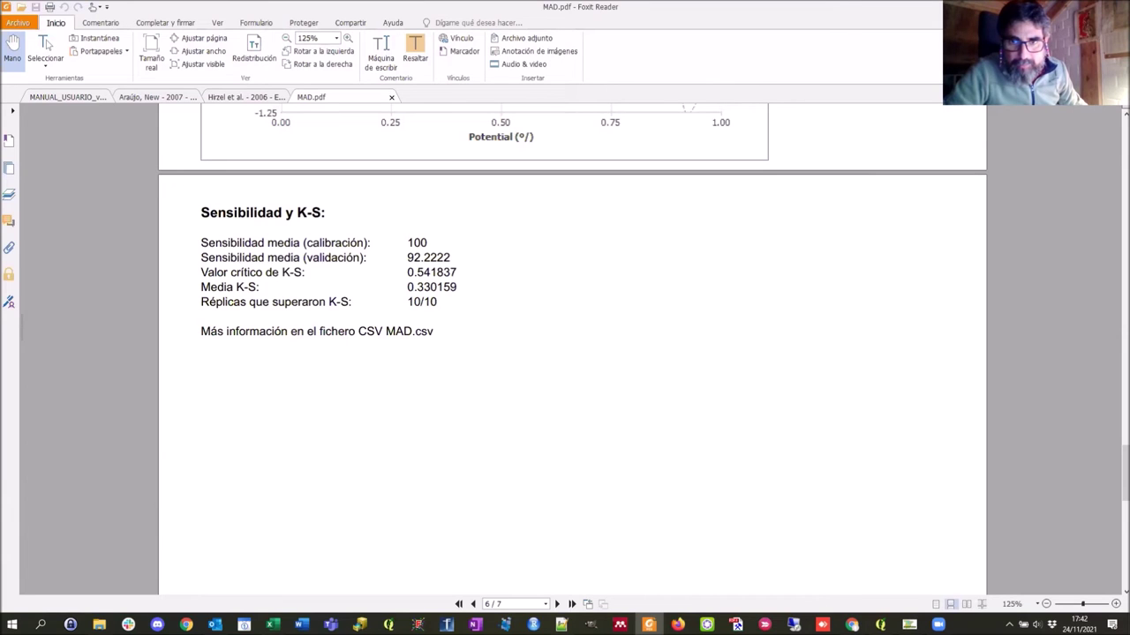
Check the number of replicas in the Configuración section, and return to the Sensibilidad y K-S results
scroll(561, 335, up, 15)
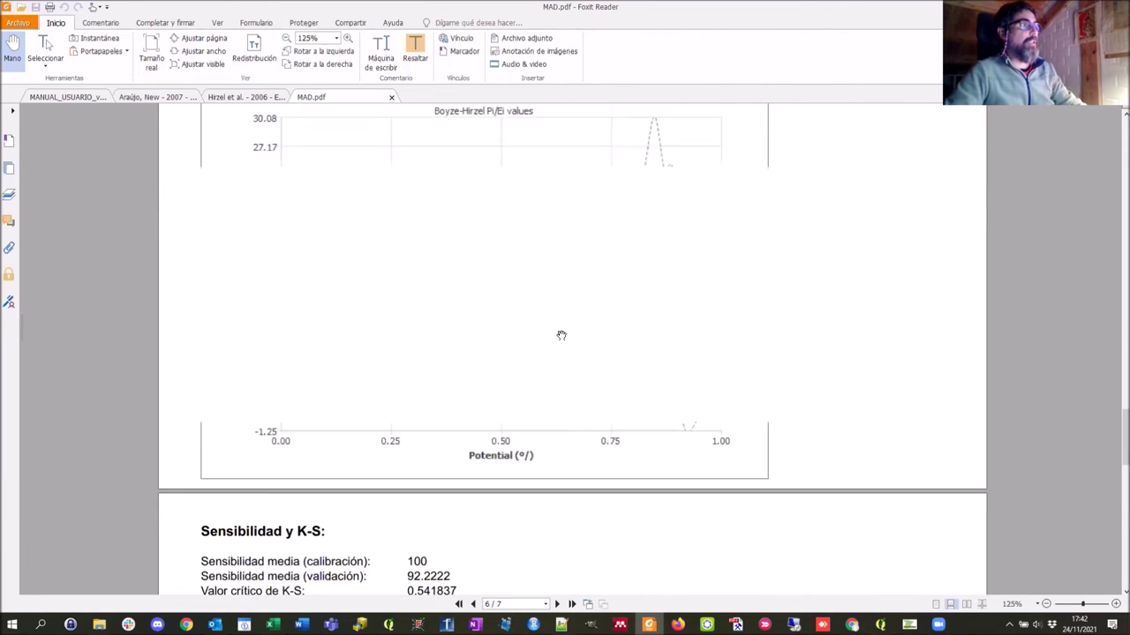
scroll(562, 335, up, 15)
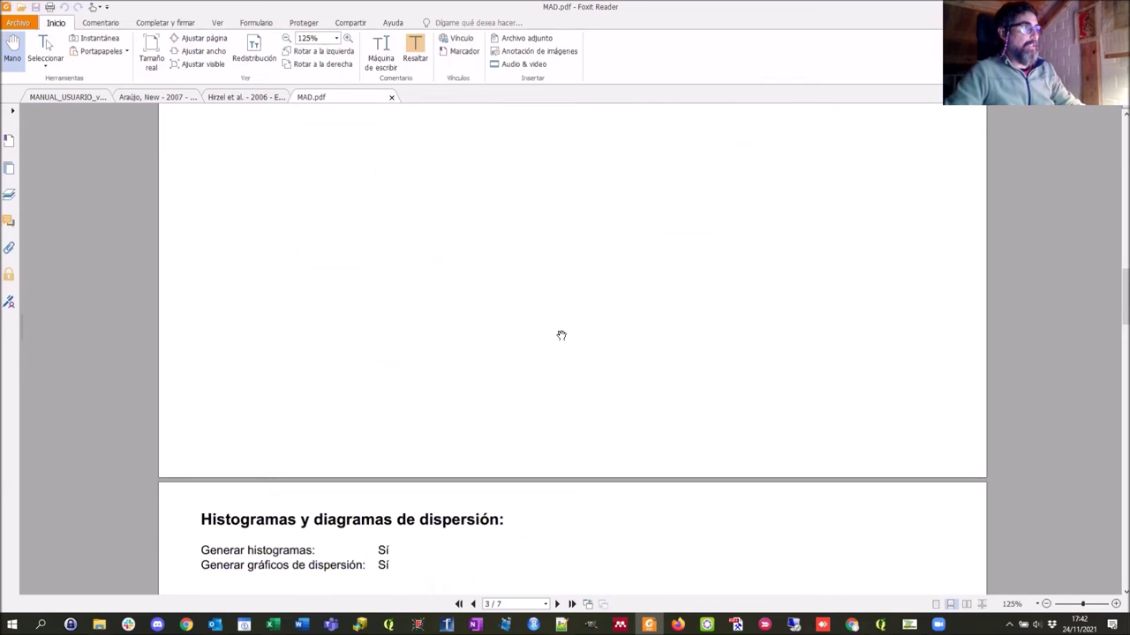
scroll(562, 335, up, 1)
scroll(379, 373, down, 2)
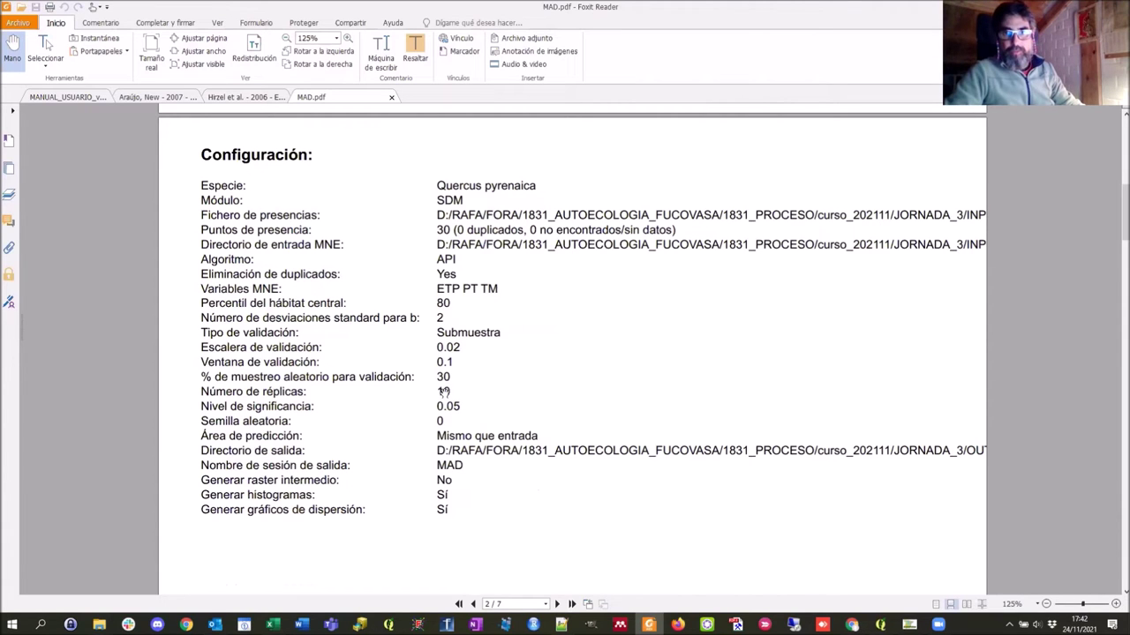
scroll(527, 375, down, 4)
scroll(528, 373, down, 20)
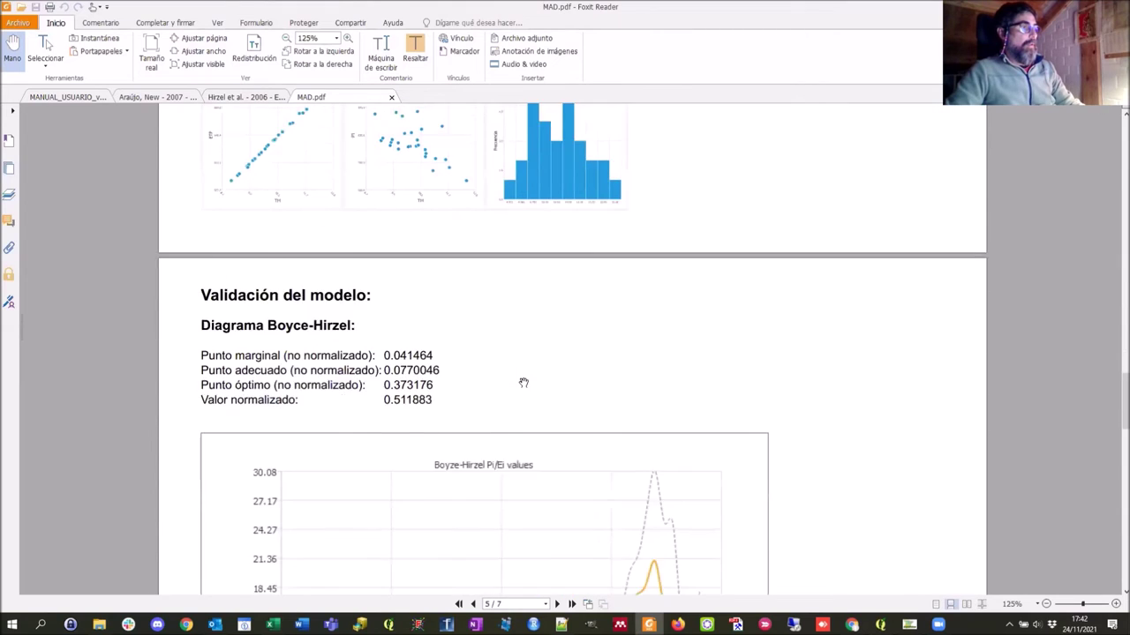
scroll(523, 383, down, 1)
scroll(308, 429, down, 7)
scroll(352, 435, down, 12)
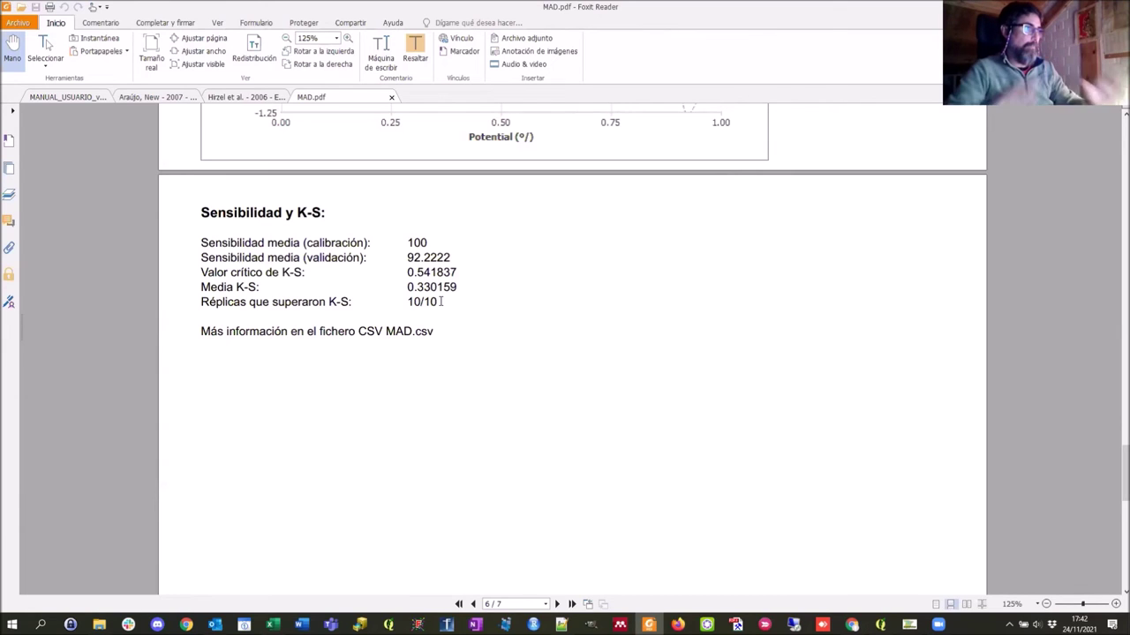
Examine the standard deviation histogram on the last page of the report
scroll(675, 415, down, 5)
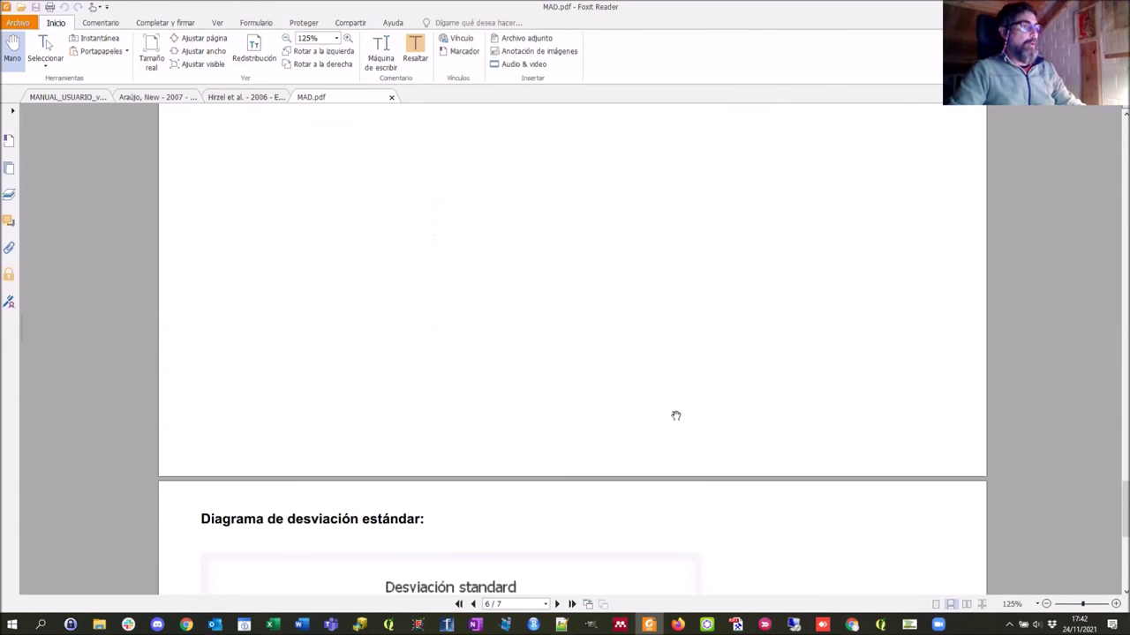
scroll(675, 415, down, 4)
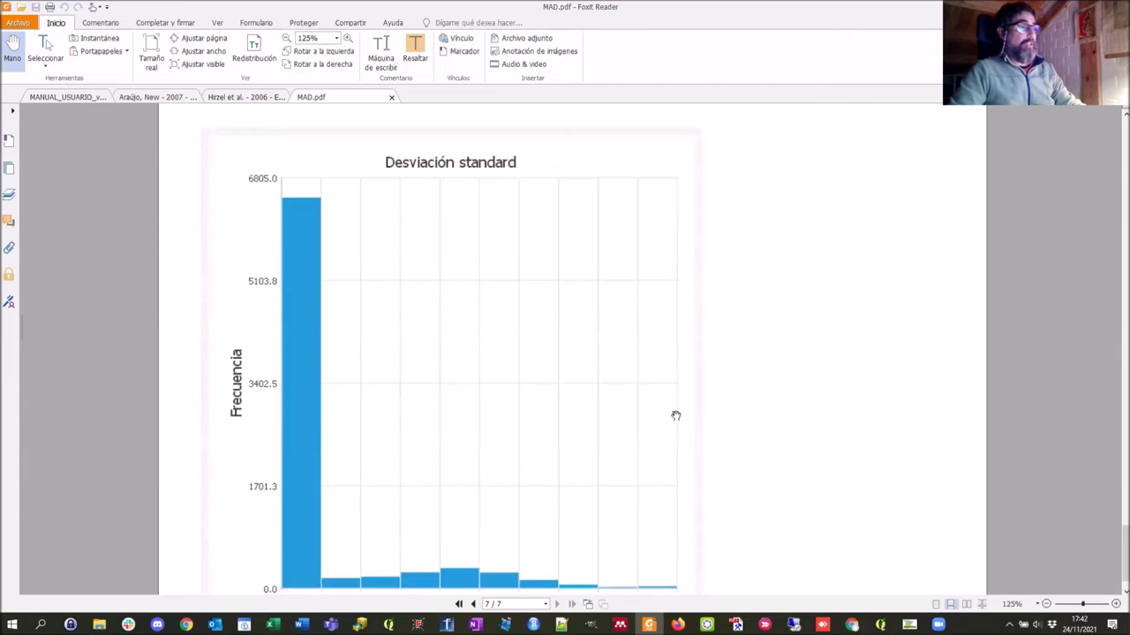
scroll(675, 415, down, 1)
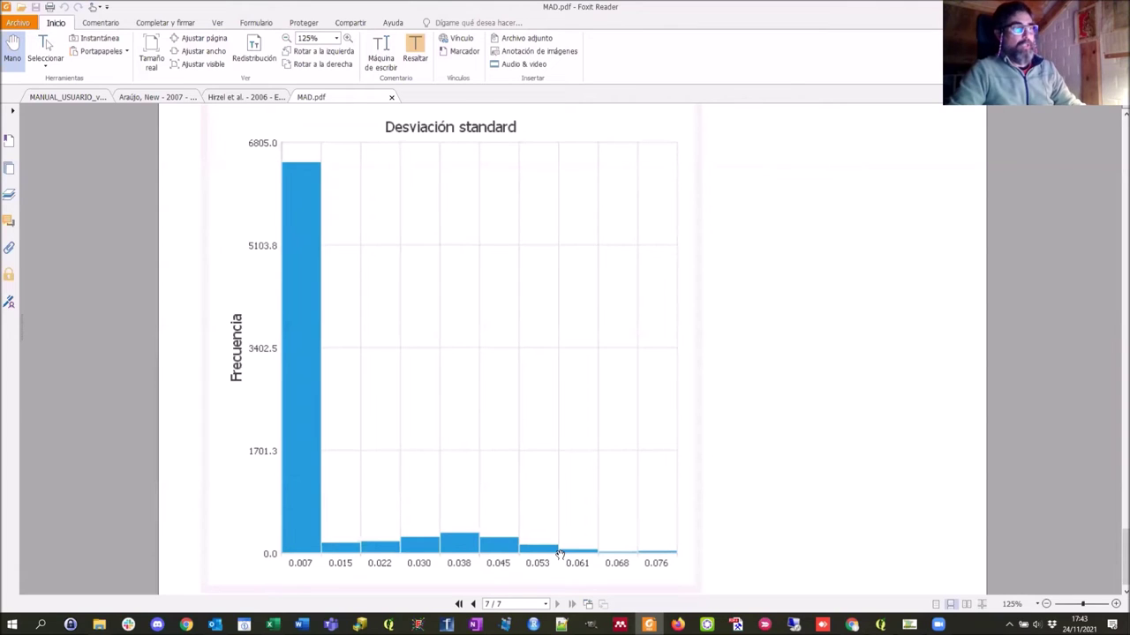
scroll(567, 475, down, 1)
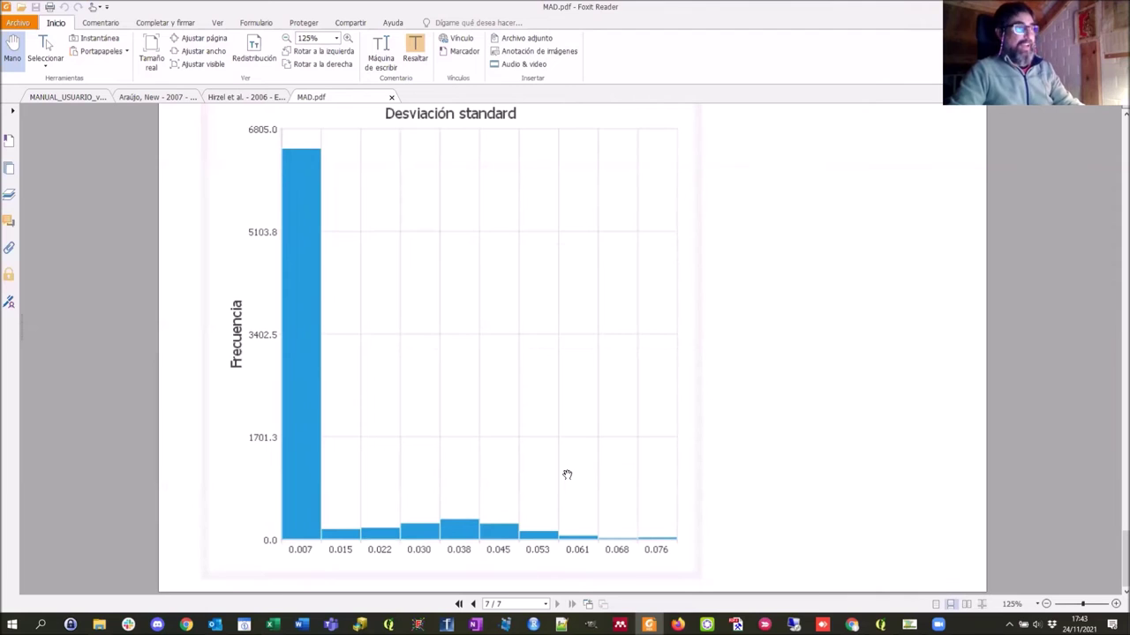
Bring up the MAD output folder in a smaller window, make it tall enough to list all files, and select MAD_API_mean.asc
key(alt+Tab)
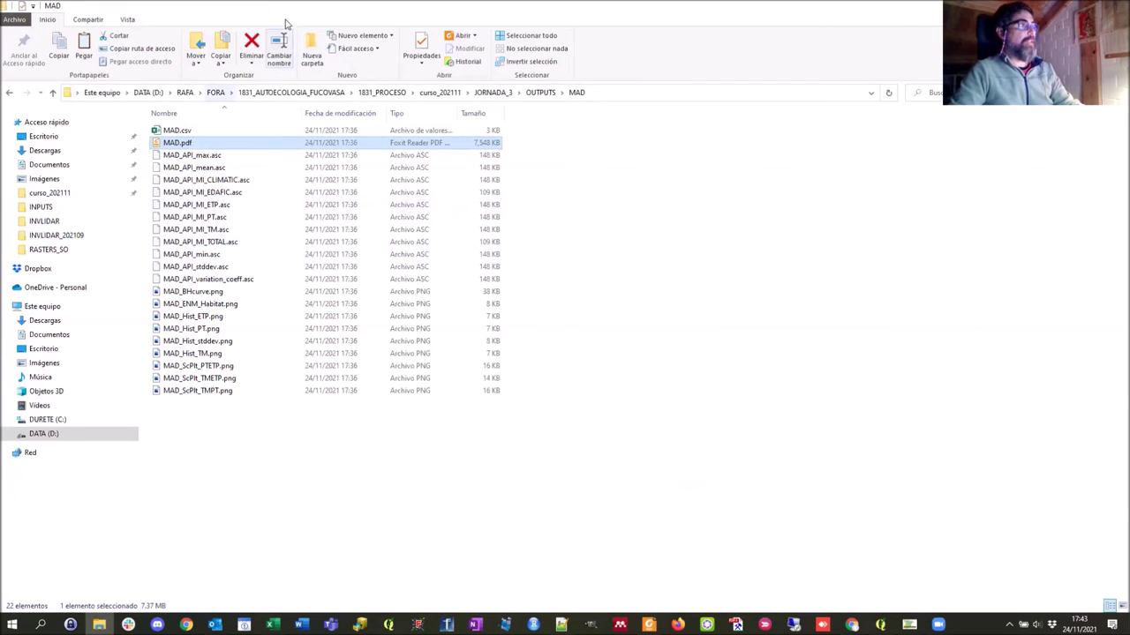
double_click(292, 20)
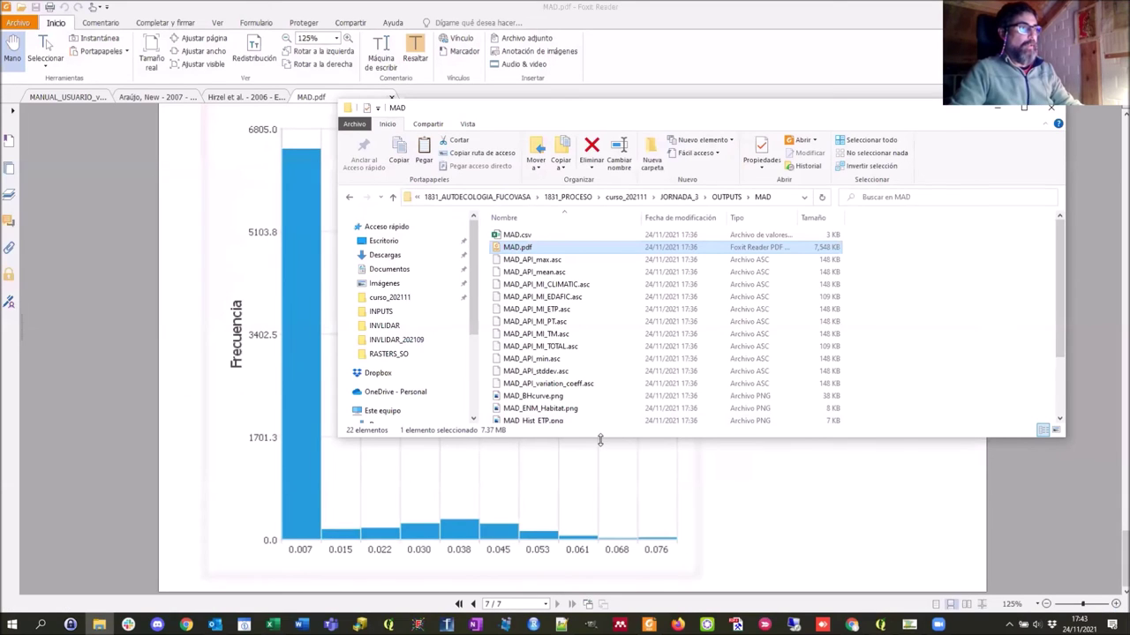
drag(600, 440, 590, 532)
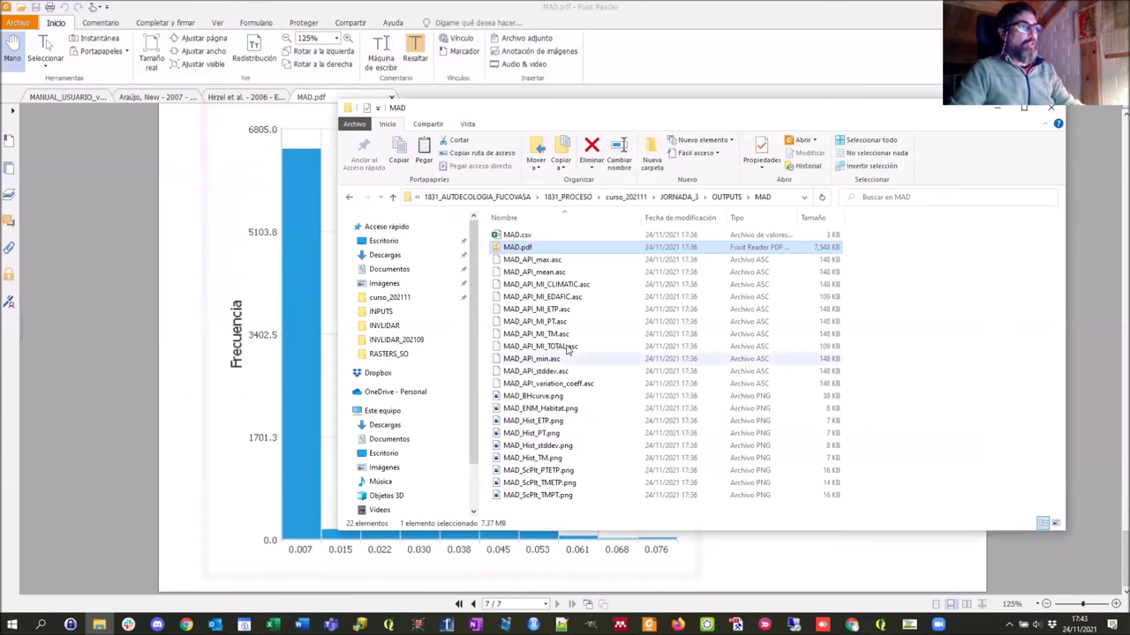
click(543, 273)
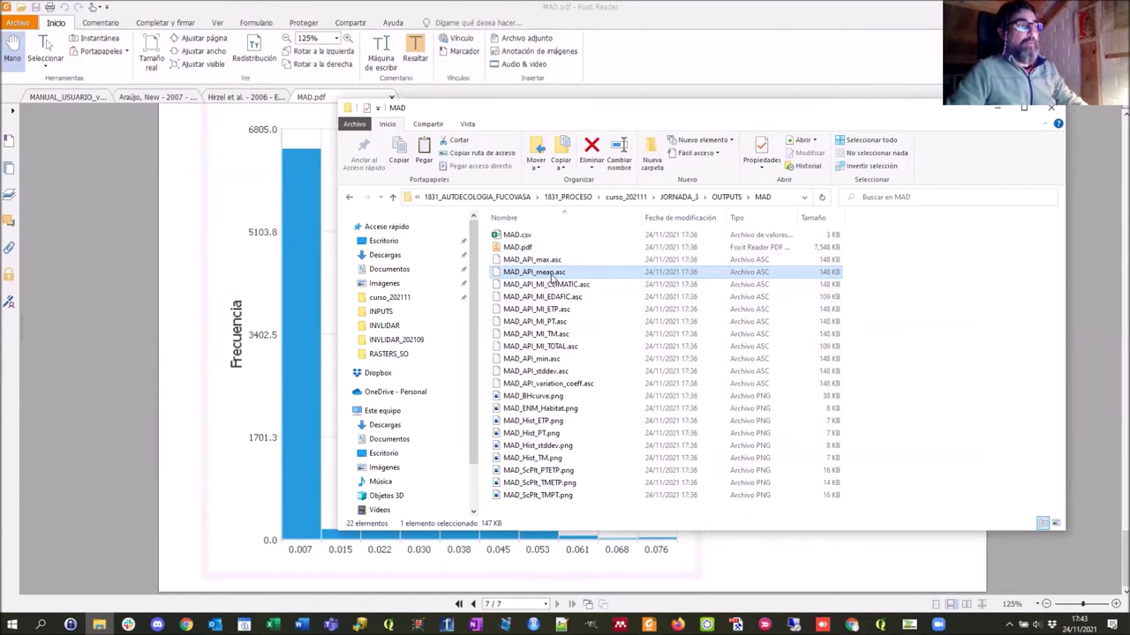
Switch to QGIS, and hide and collapse the BH layer group
key(alt+Tab)
key(alt+Tab)
key(alt+Tab)
key(alt+Tab)
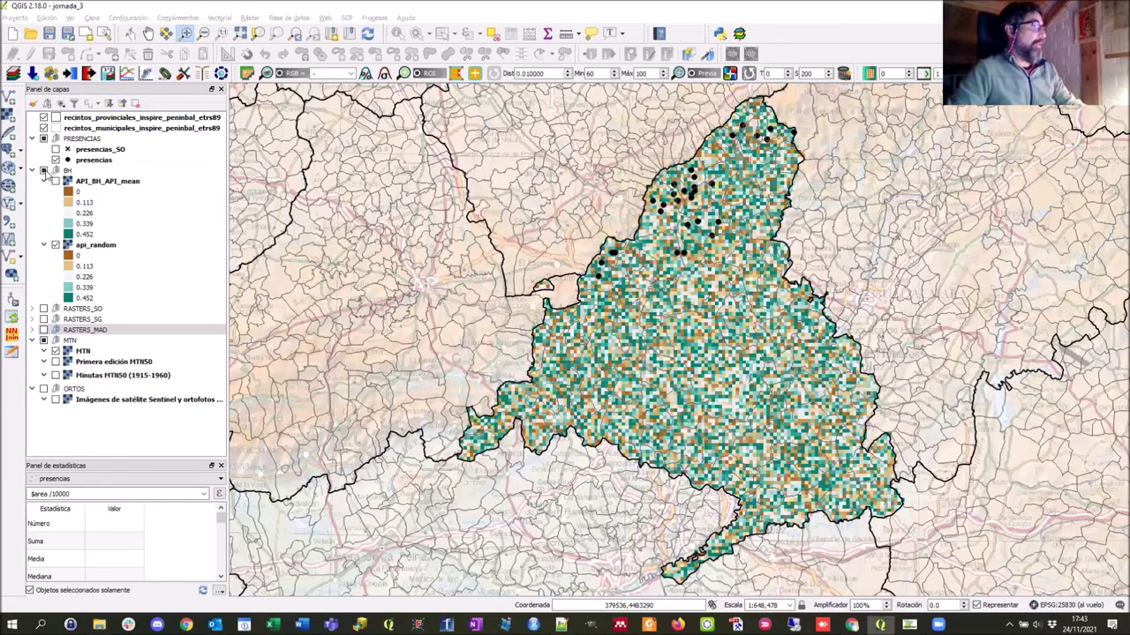
click(55, 181)
click(43, 170)
click(31, 169)
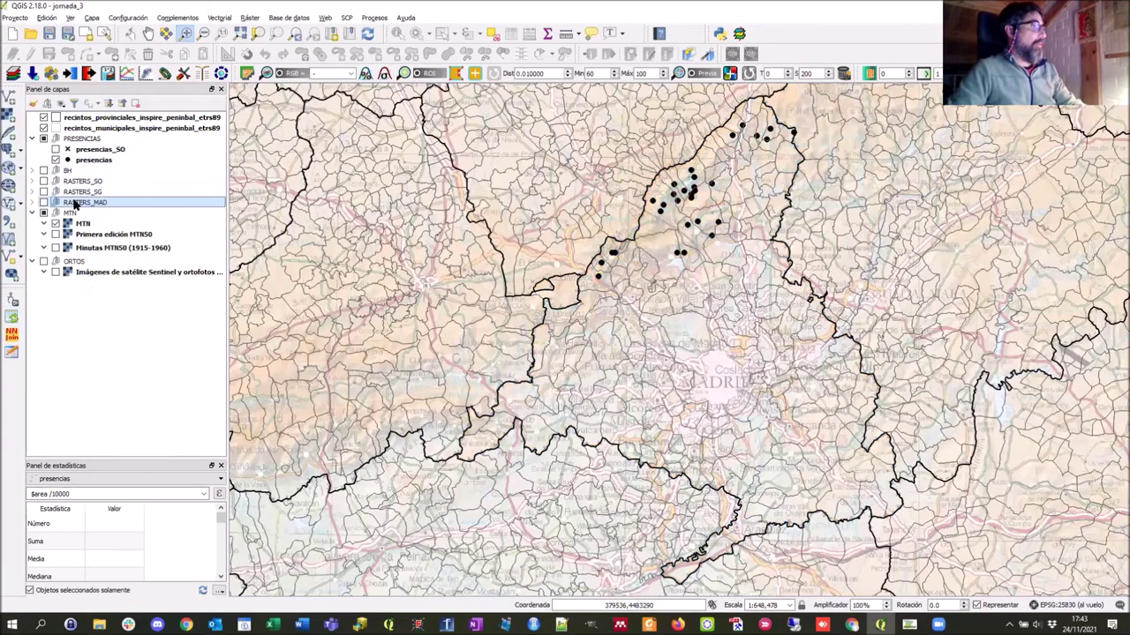
Add MAD_API_mean.asc from the MAD output folder to the RASTERS_MAD group with the ETRS89 / UTM zone 30N reference system
key(alt+Tab)
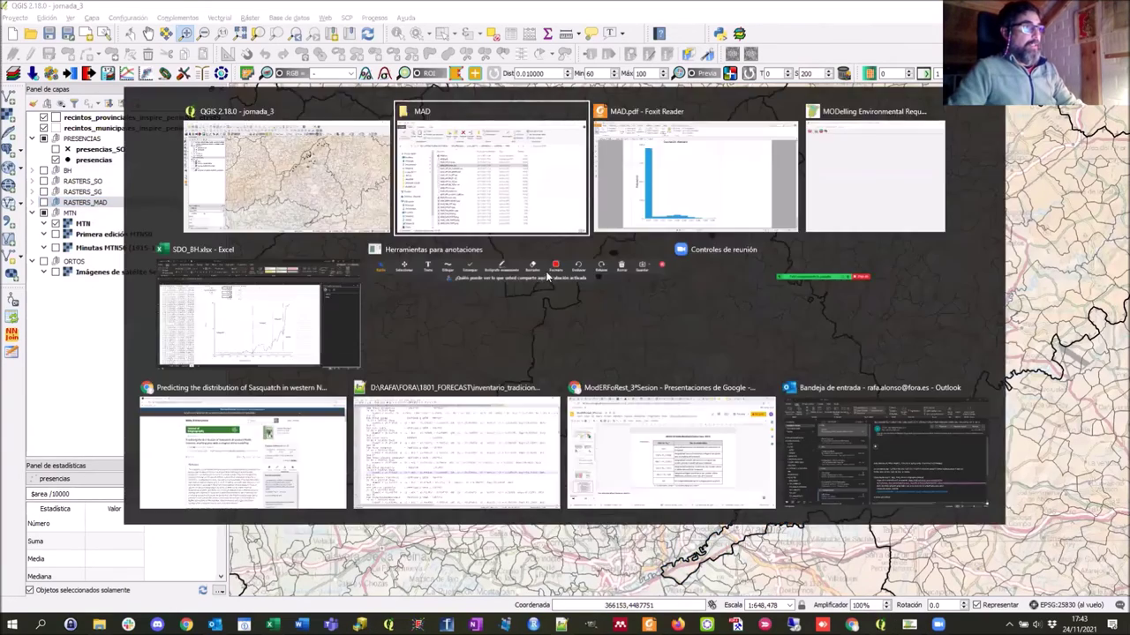
drag(150, 222, 109, 205)
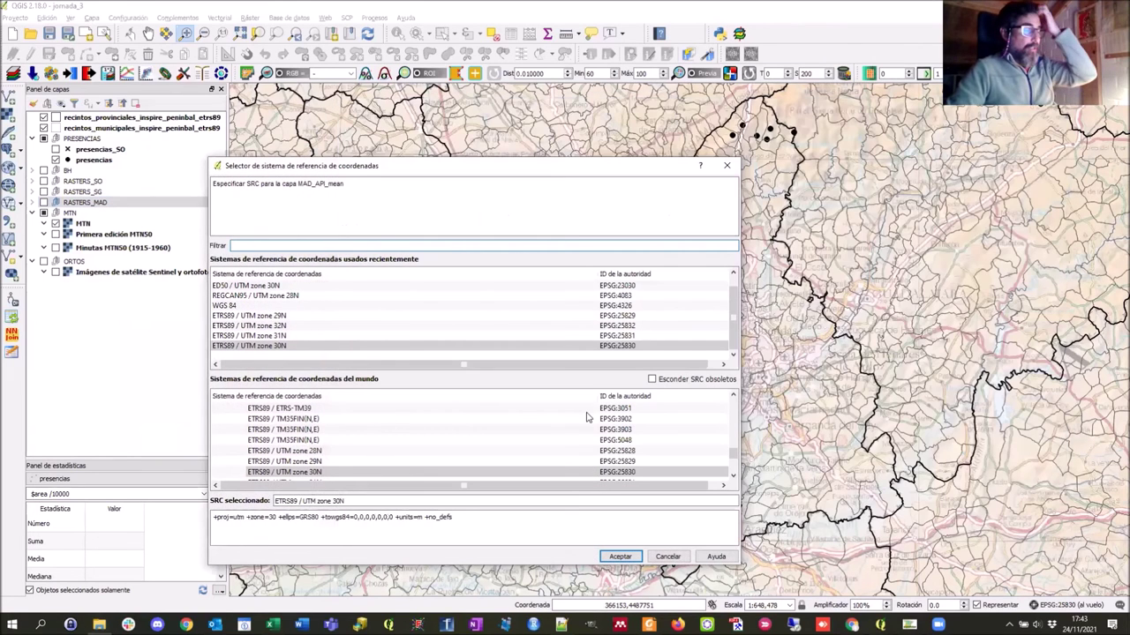
click(620, 557)
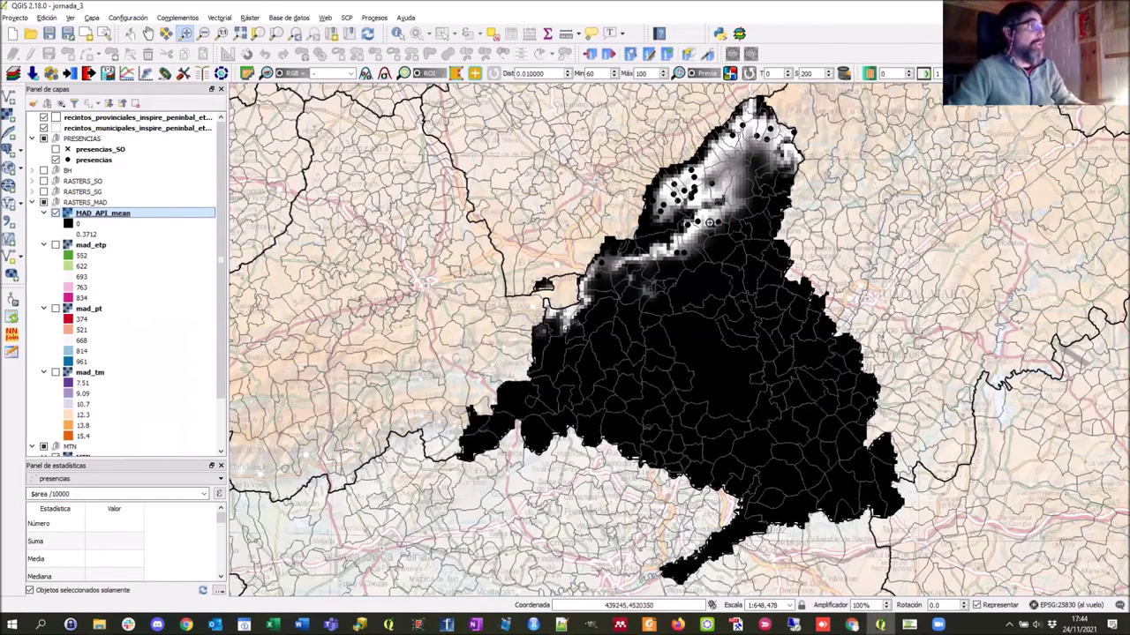
Render MAD_API_mean as single-band pseudocolor with the BrBG ramp, classify it in continuous mode, and remove the middle class
double_click(111, 216)
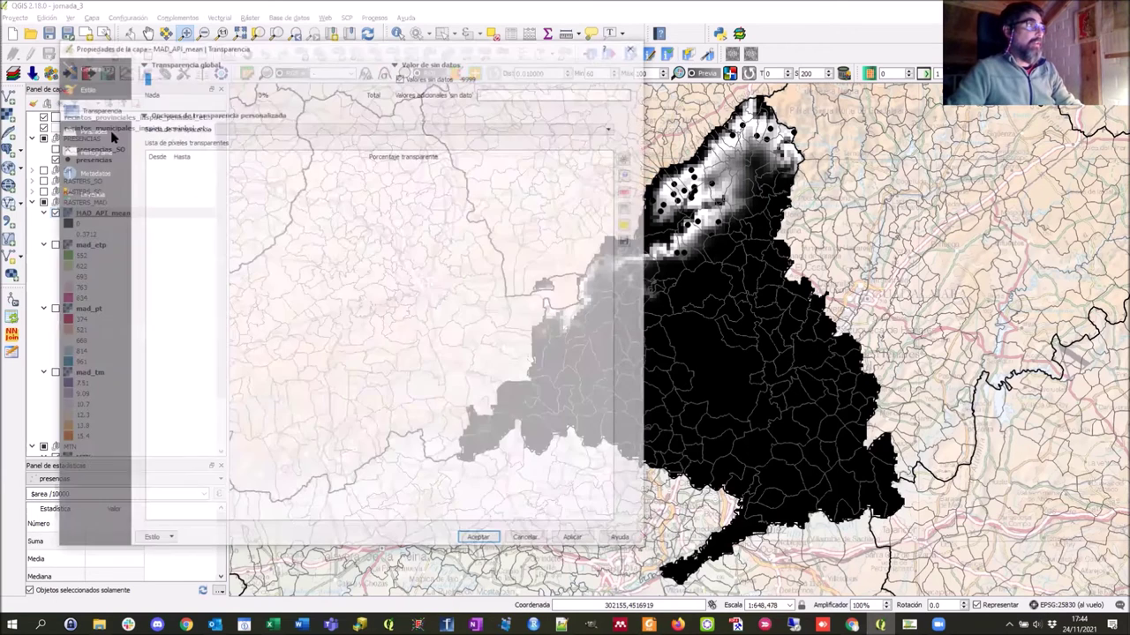
click(85, 86)
click(279, 86)
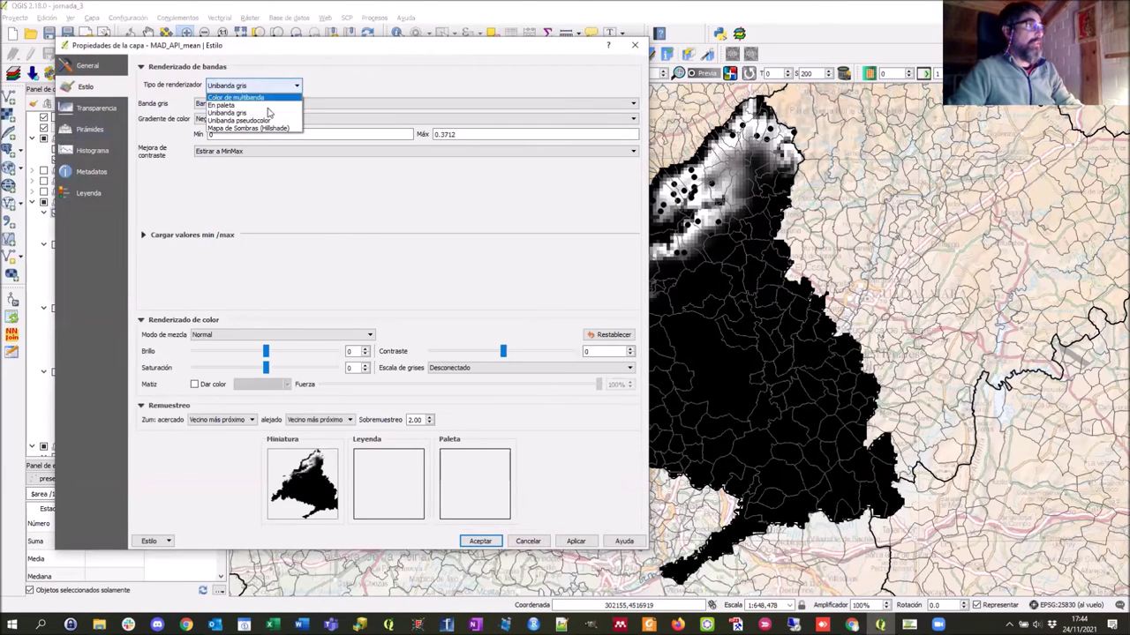
click(265, 121)
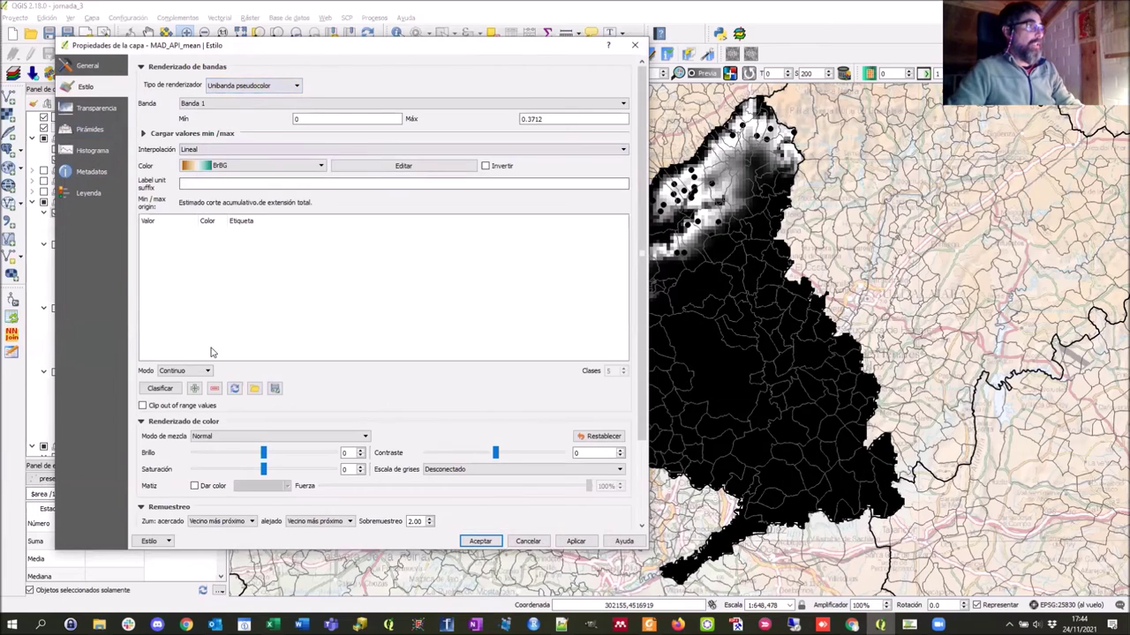
click(160, 389)
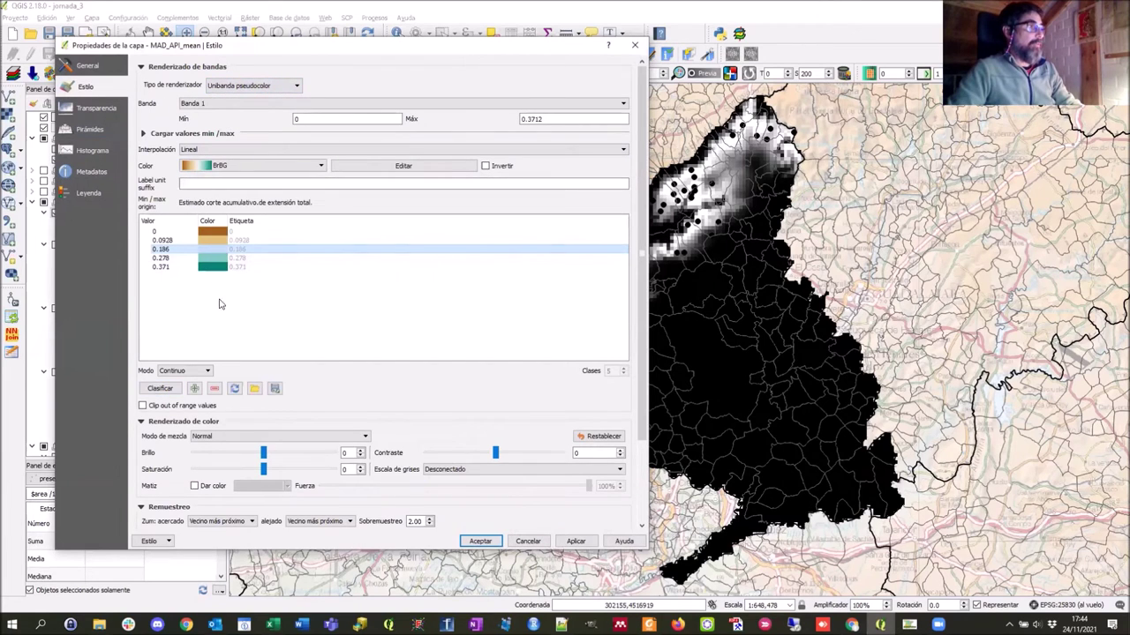
click(215, 390)
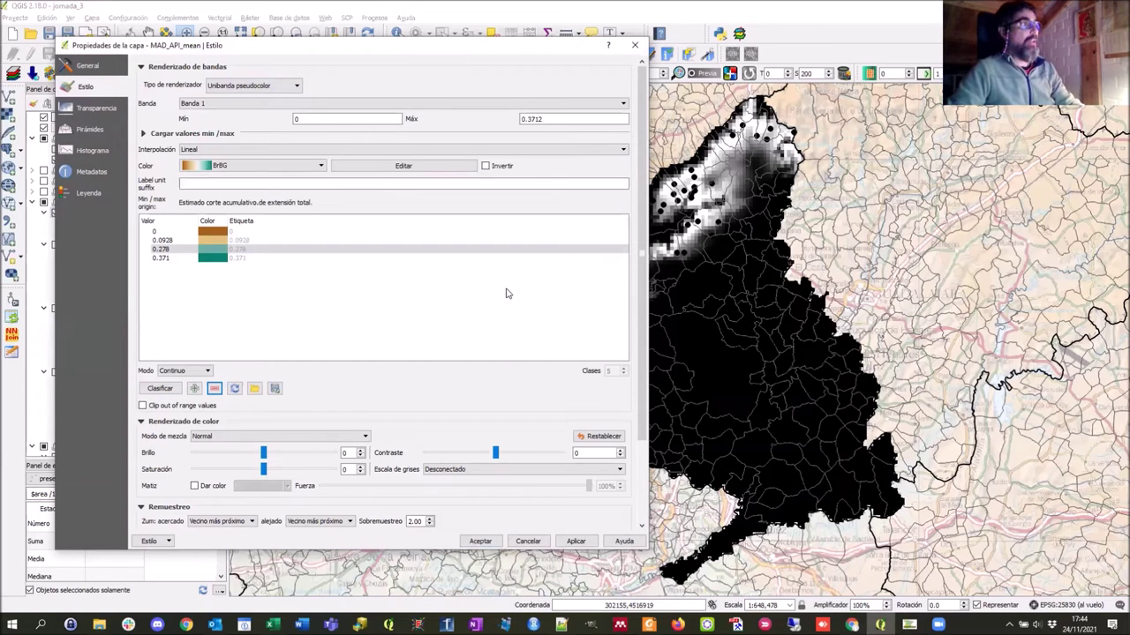
Copy the marginal point from the Boyce-Hirzel section of MAD.pdf and set the second class value of MAD_API_mean to 0.041464
key(alt+Tab)
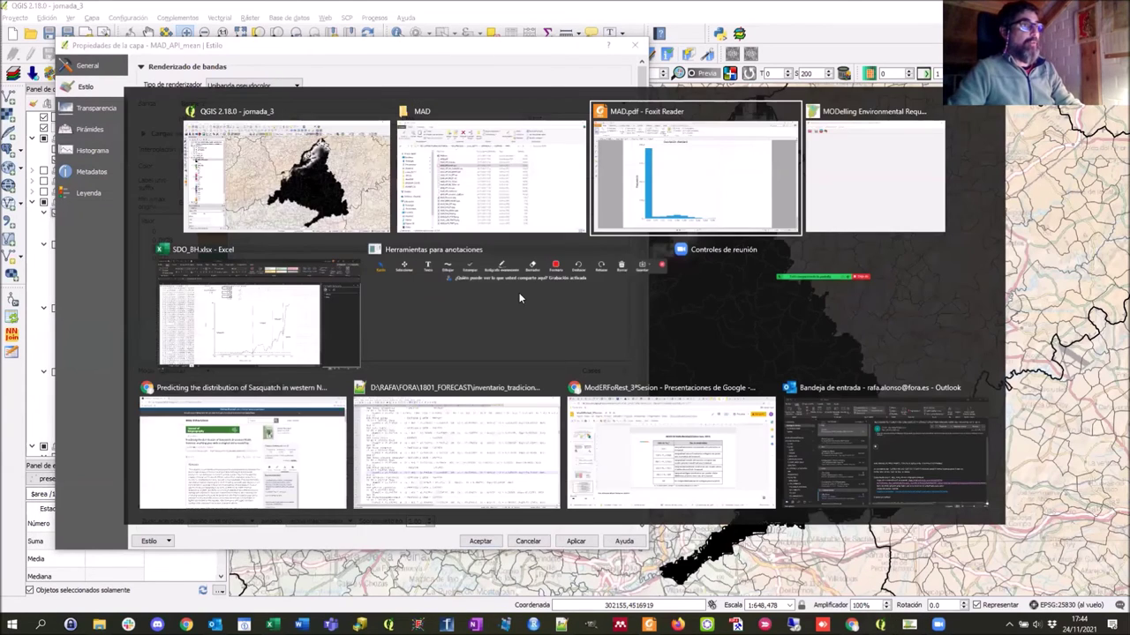
scroll(675, 276, up, 5)
scroll(675, 276, up, 10)
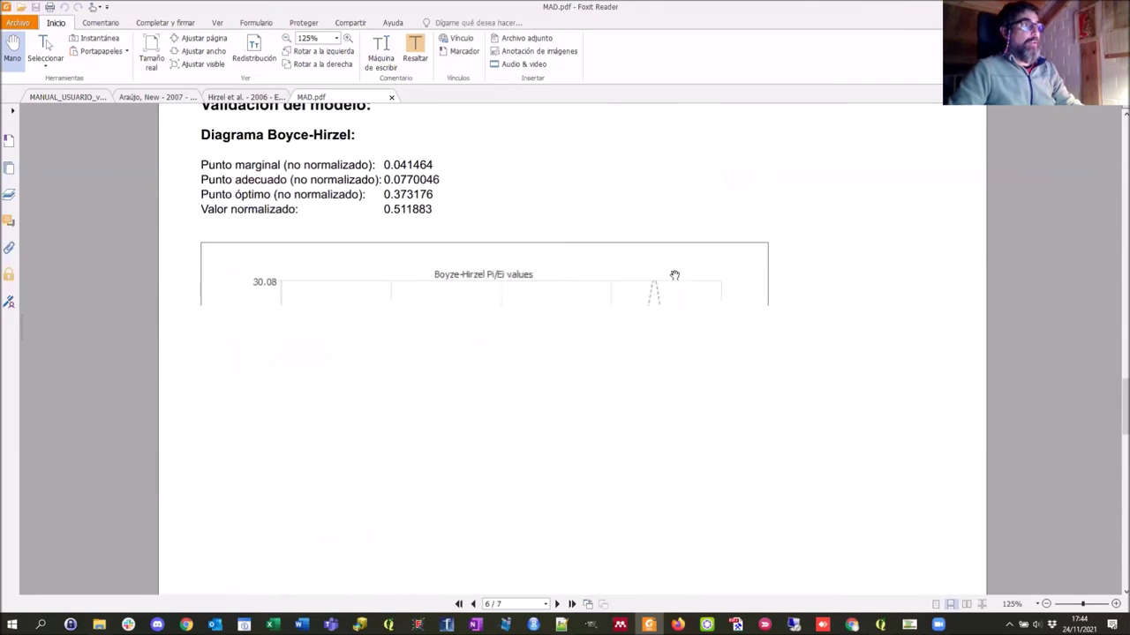
scroll(496, 445, down, 2)
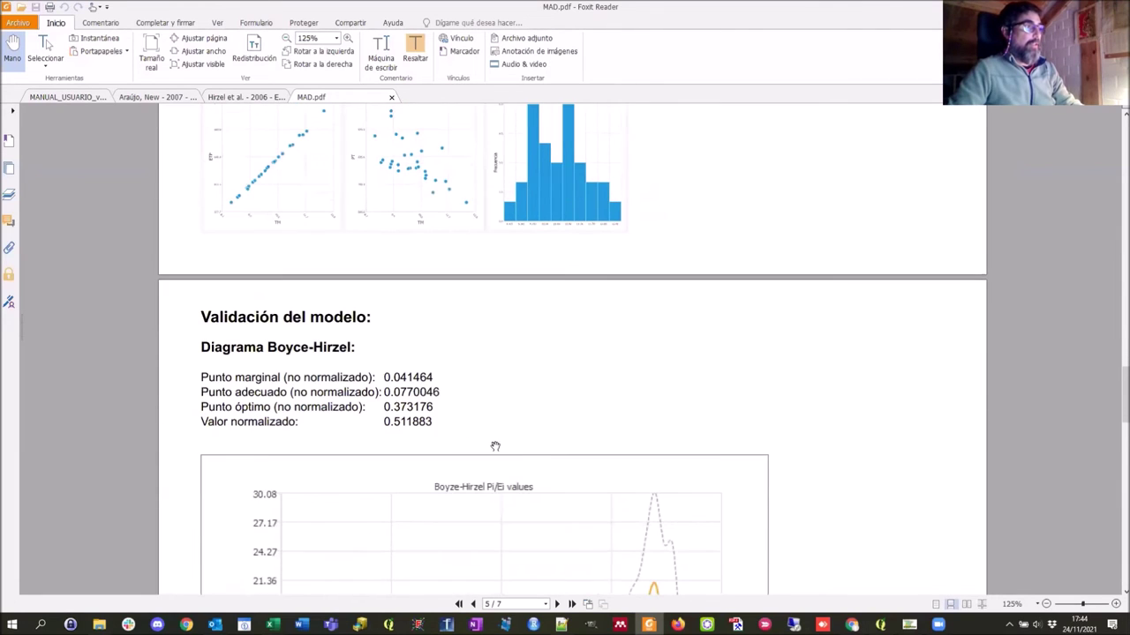
click(47, 46)
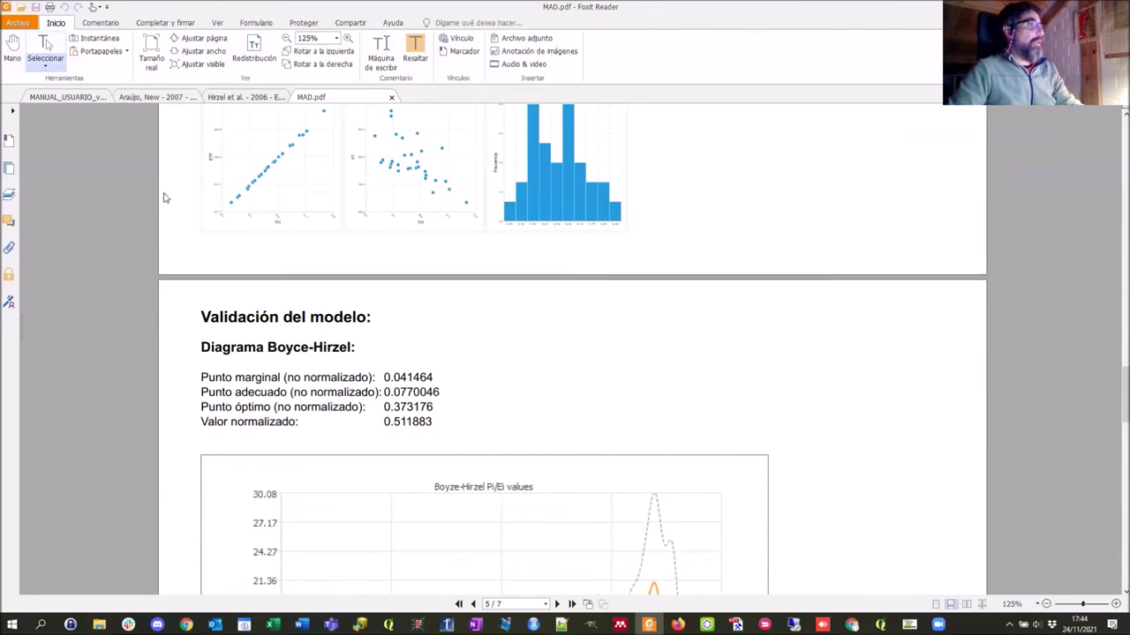
double_click(403, 377)
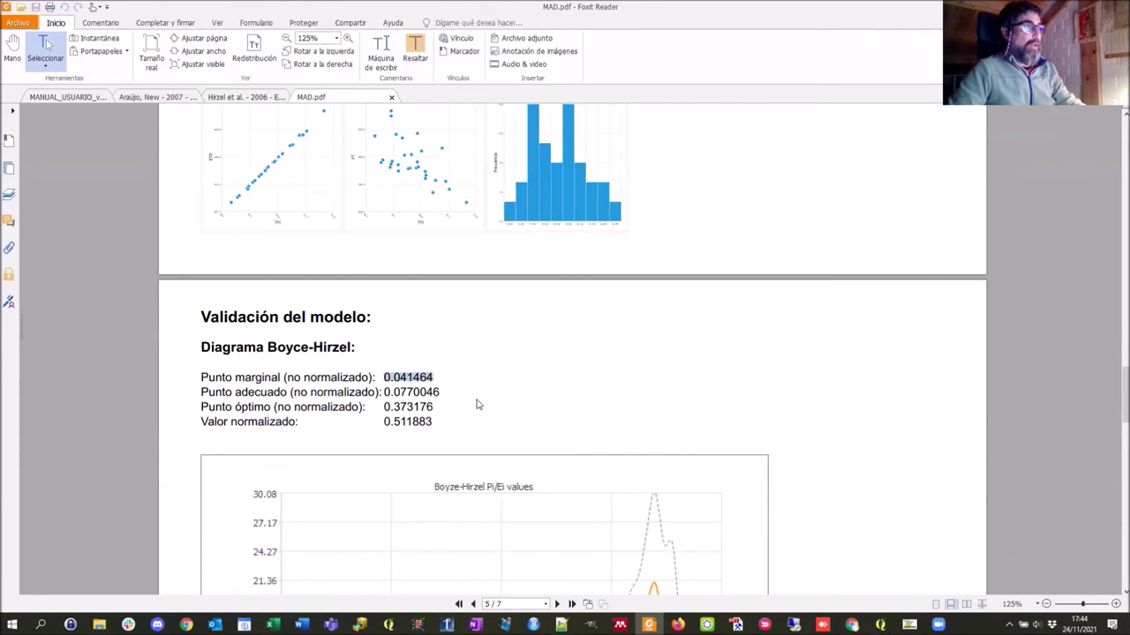
key(alt+Tab)
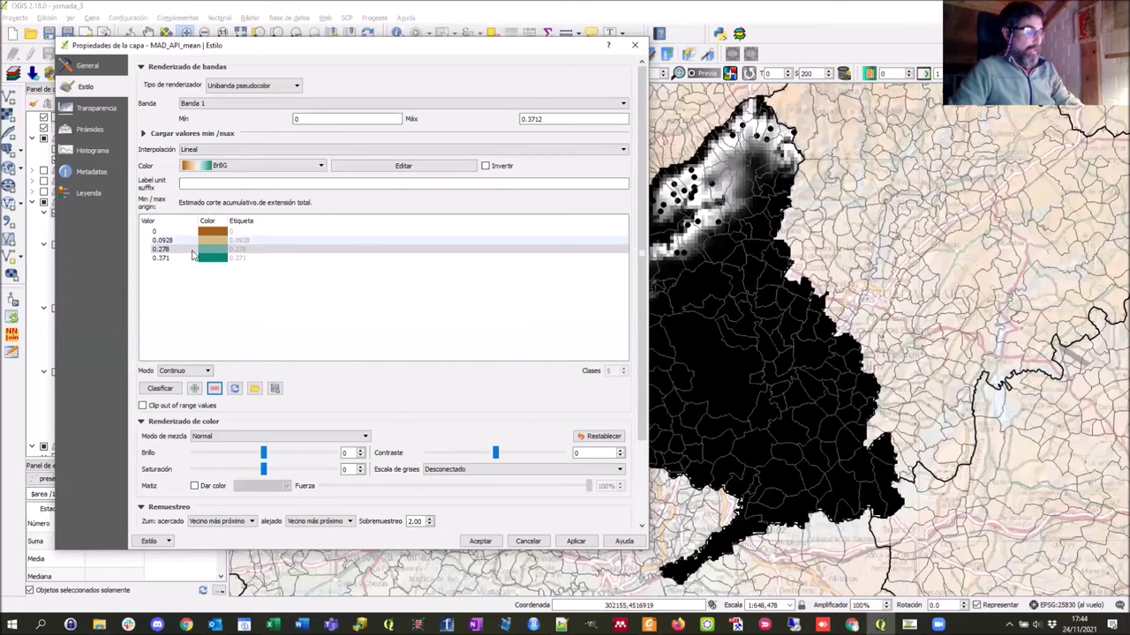
Copy the suitable point from the MAD.pdf report and set the third class value of MAD_API_mean to 0.0770046
key(alt+Tab)
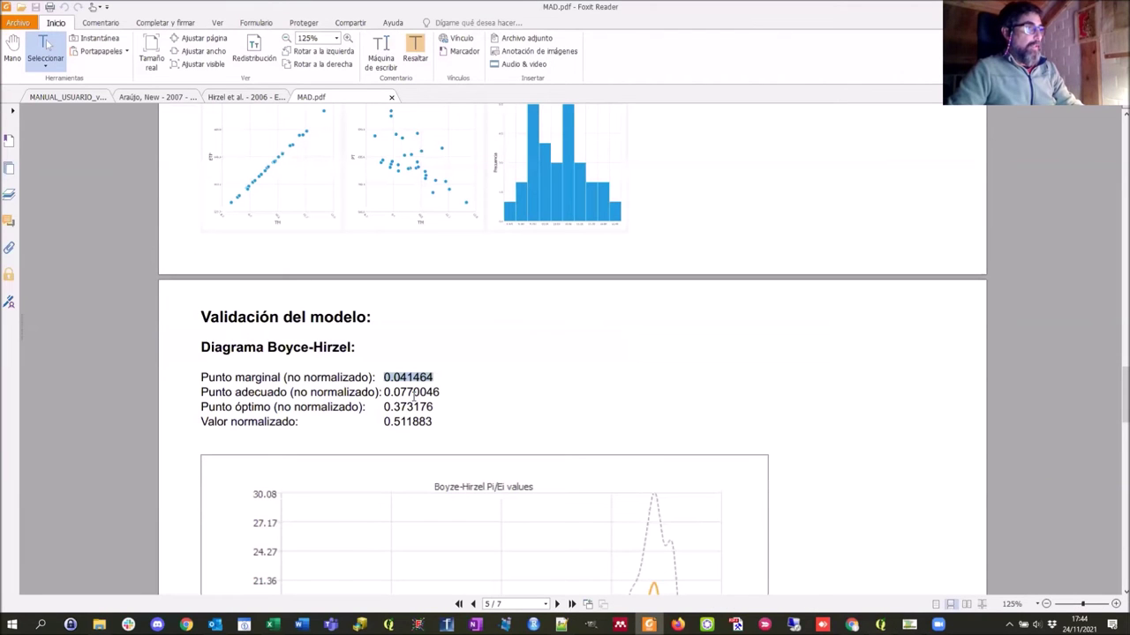
double_click(414, 392)
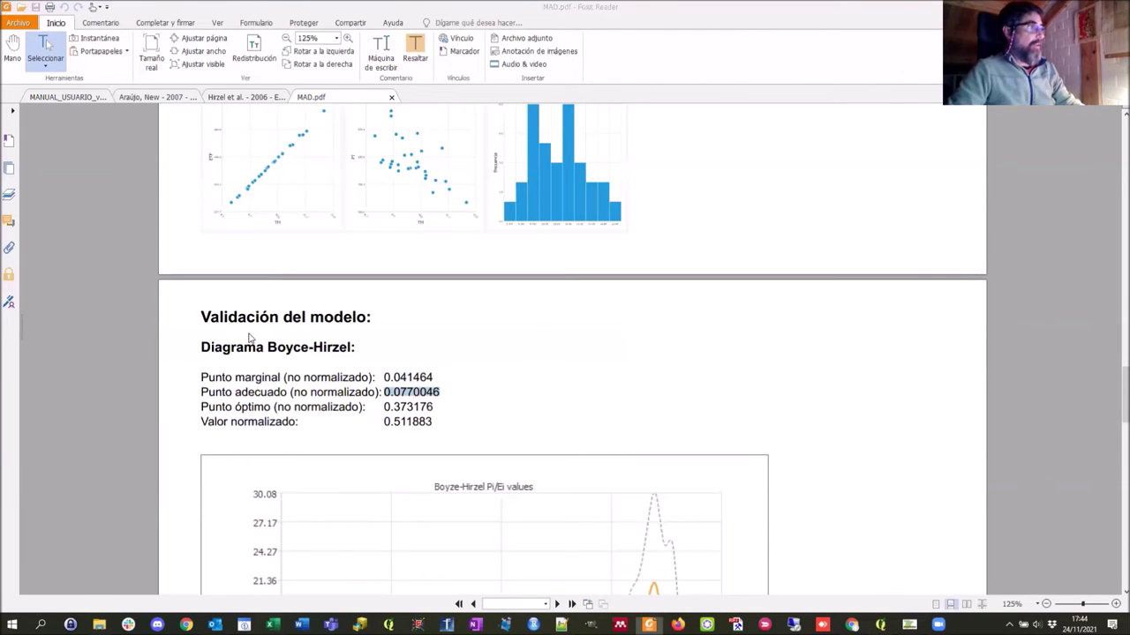
key(alt+Tab)
double_click(161, 249)
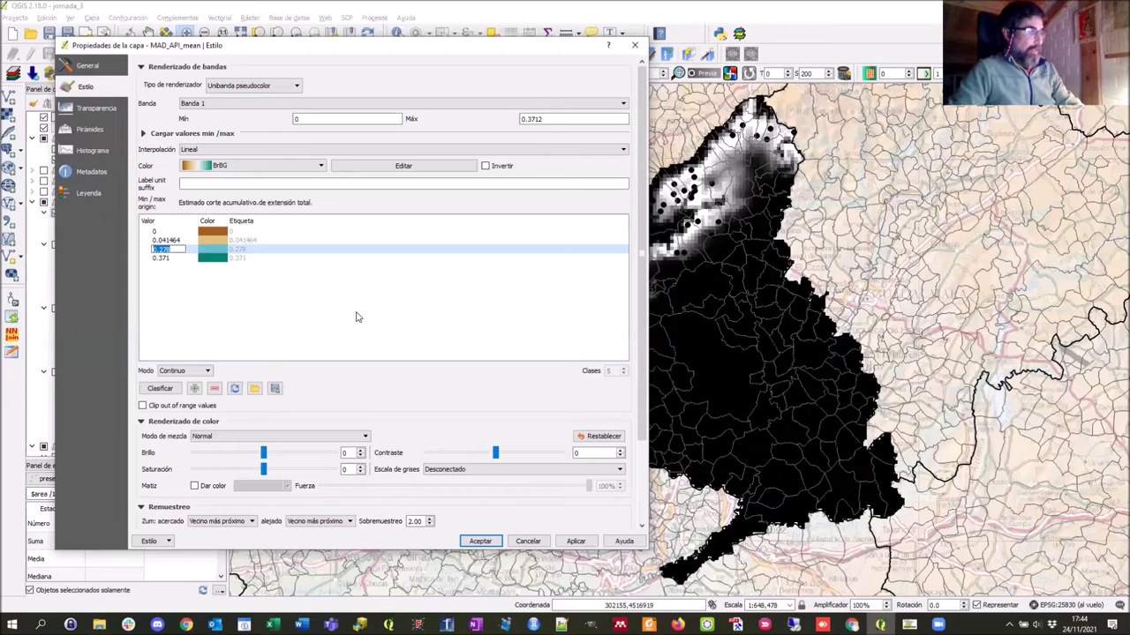
Set the last class value to the report's optimal point, 0.373176, and apply the style to MAD_API_mean
key(alt+Tab)
double_click(399, 407)
key(ctrl+c)
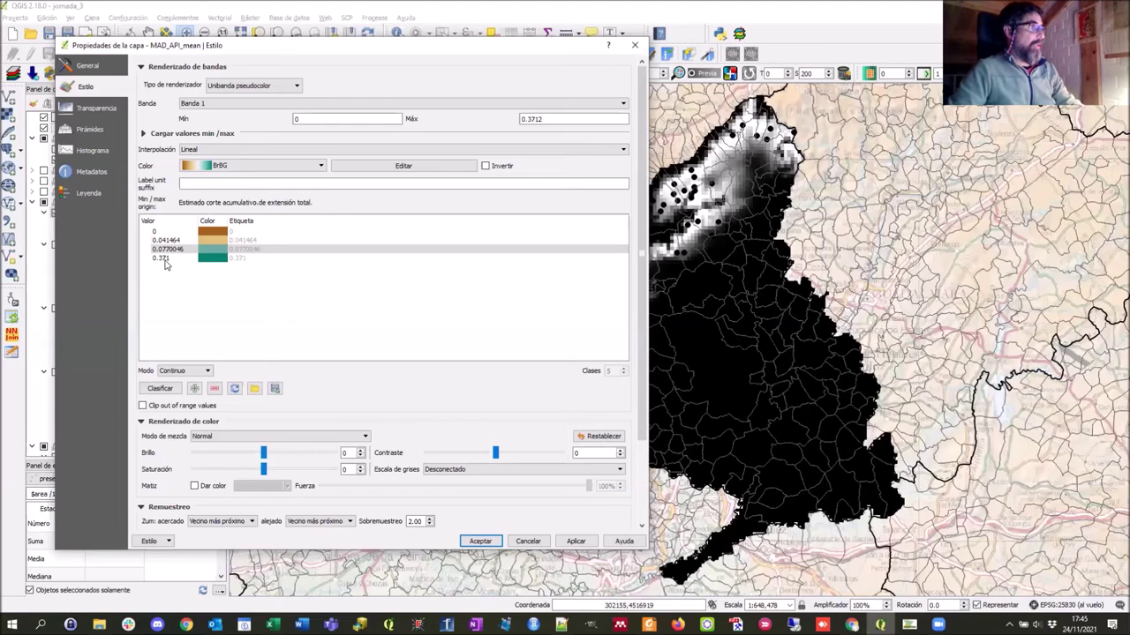
key(alt+Tab)
double_click(161, 258)
key(ctrl+v)
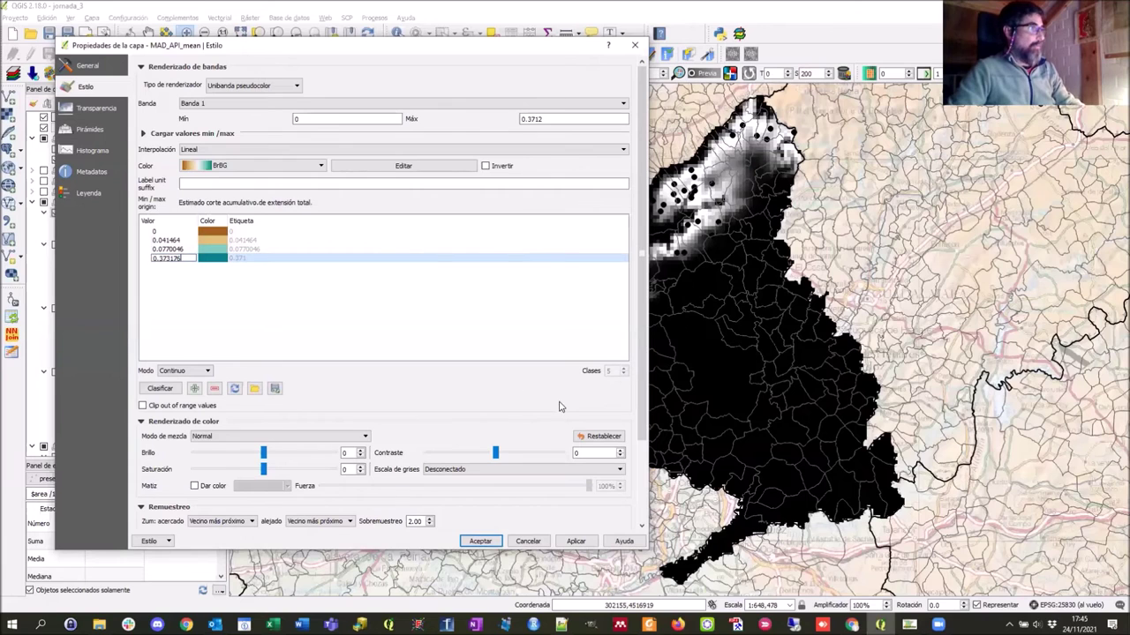
click(576, 542)
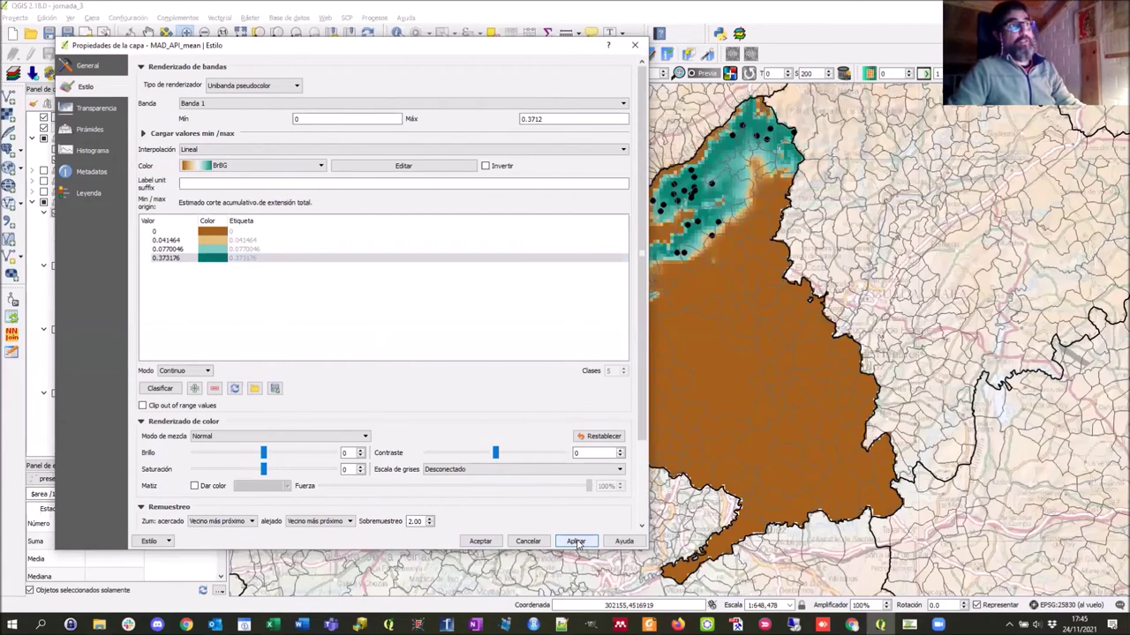
click(481, 541)
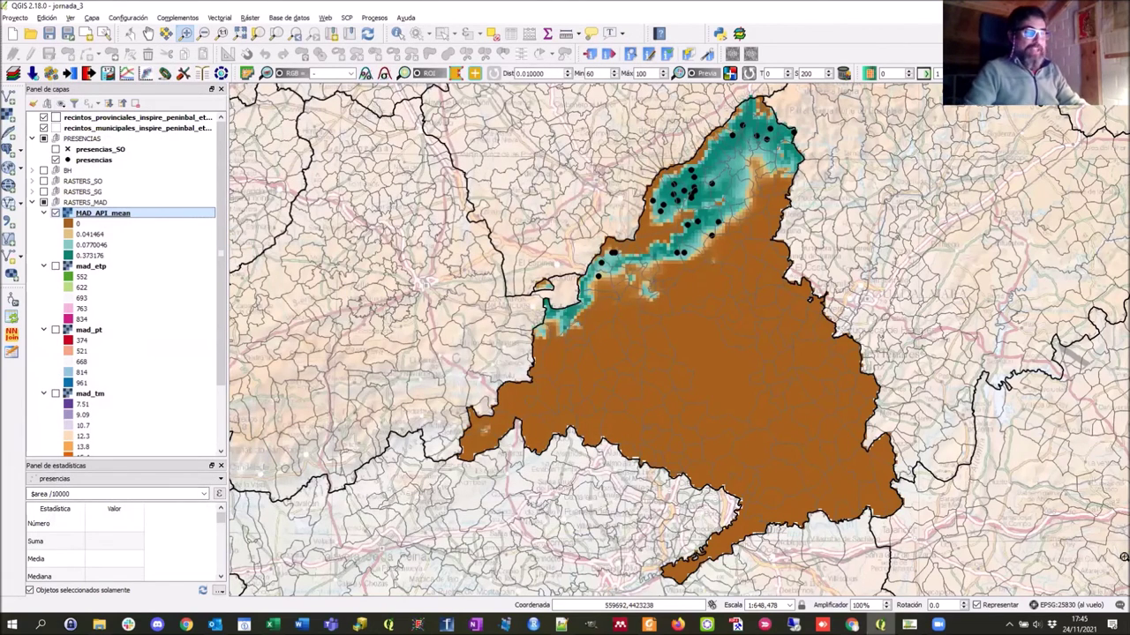
Add MAD_API_stddev.asc from the MAD output folder to the RASTERS_MAD group with the ETRS89 / UTM zone 30N reference system
key(alt+Tab)
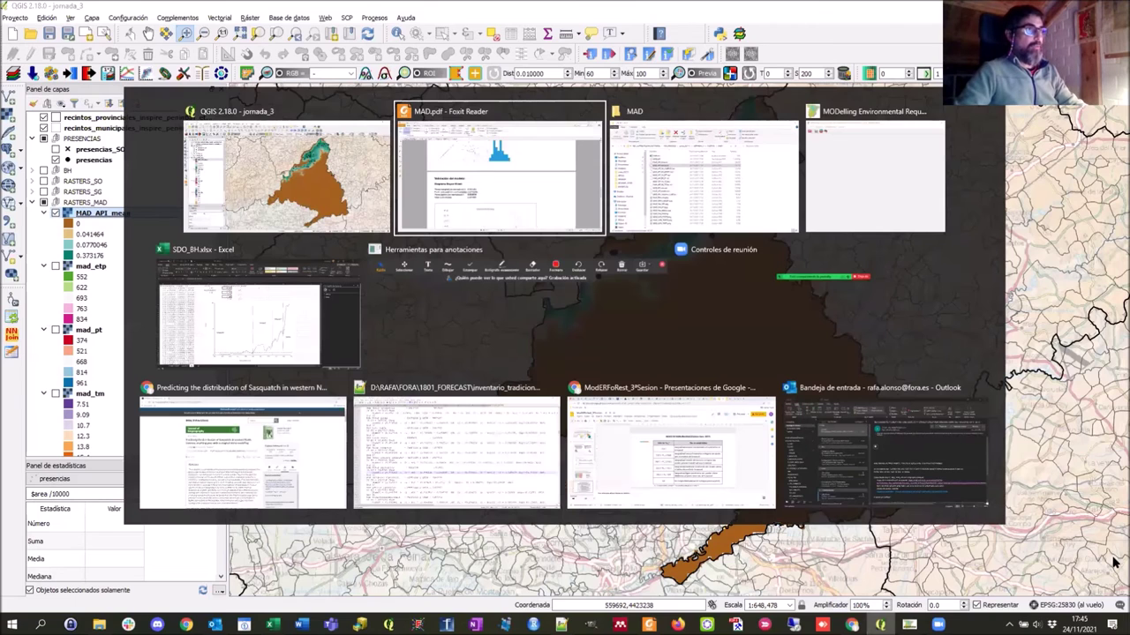
key(alt+Tab)
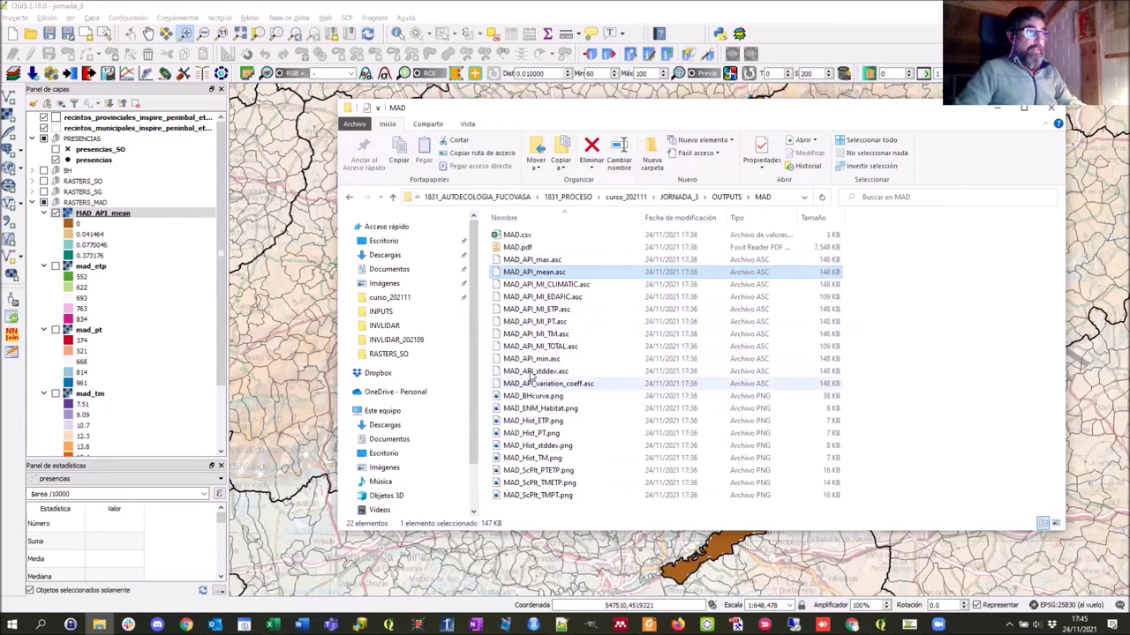
drag(534, 372, 127, 217)
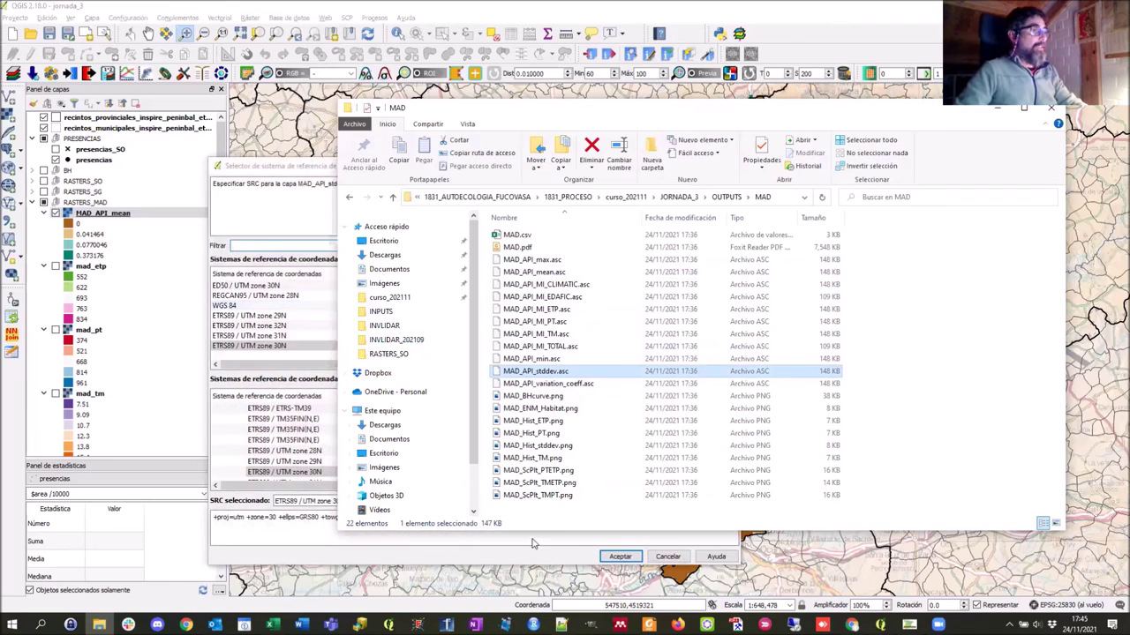
click(625, 557)
click(628, 557)
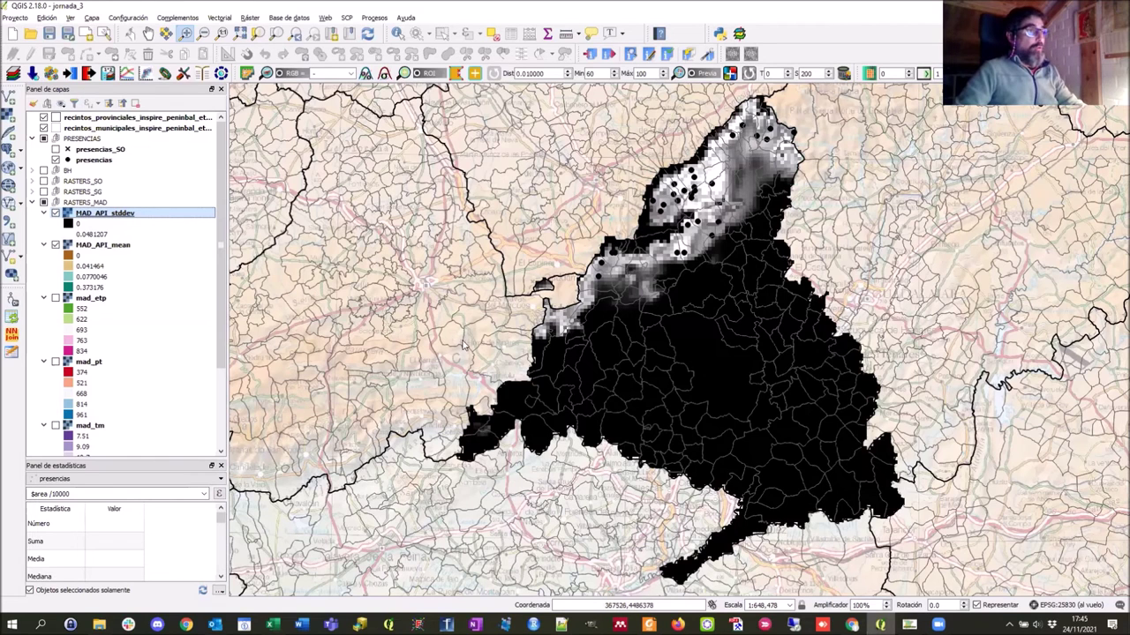
Add MAD_API_variation_coeff.asc from the MAD output folder to the RASTERS_MAD group with the ETRS89 / UTM zone 30N reference system
key(alt+Tab)
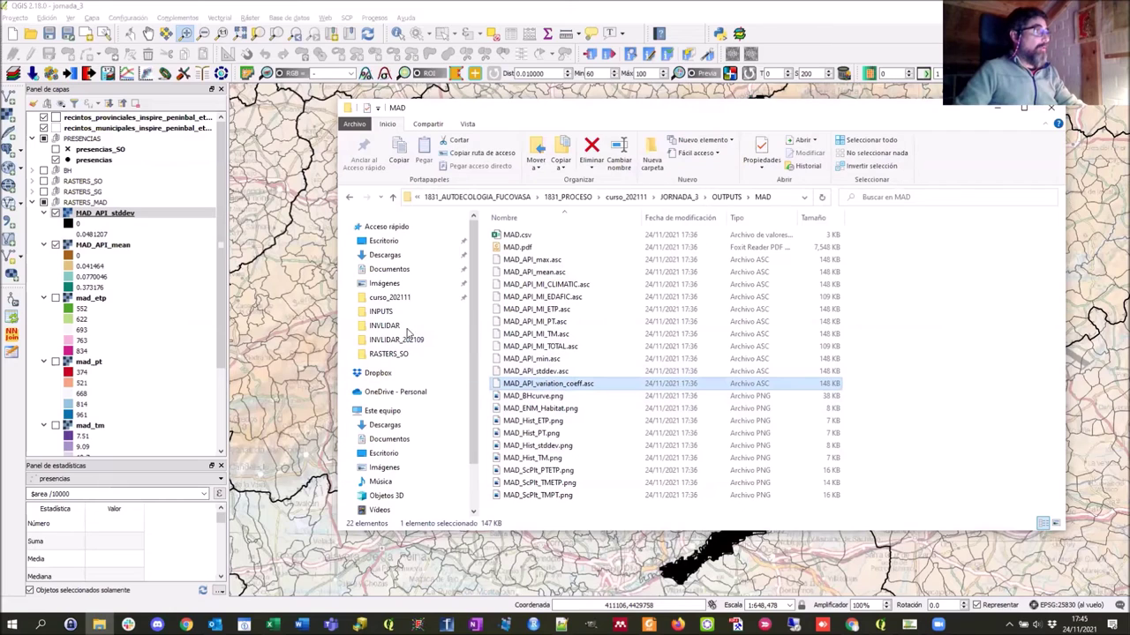
drag(625, 559, 622, 558)
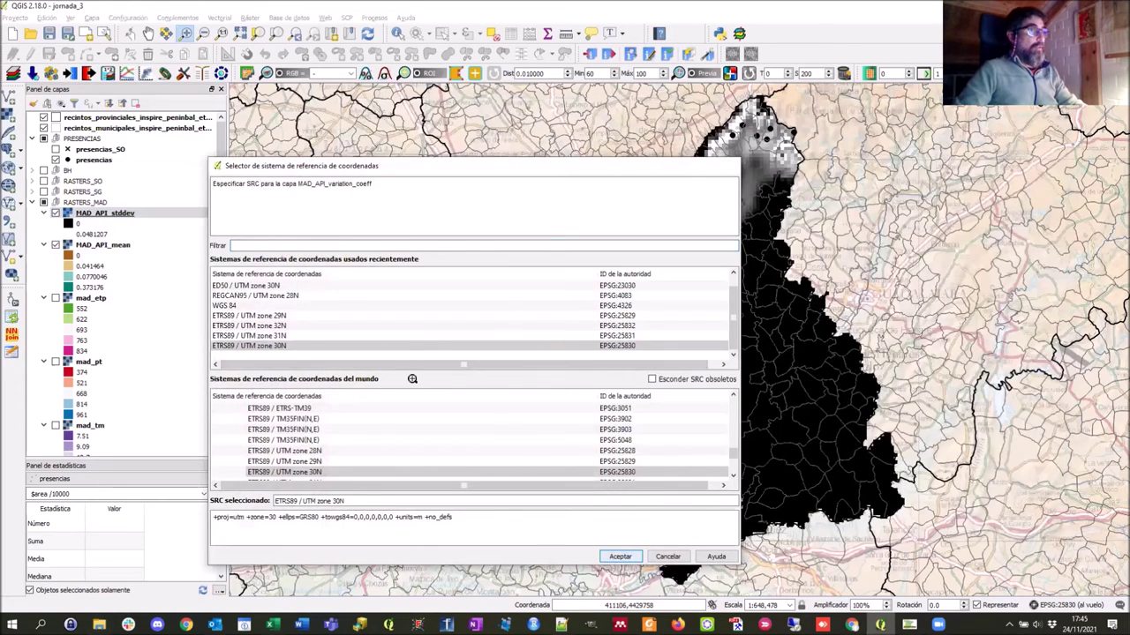
click(615, 555)
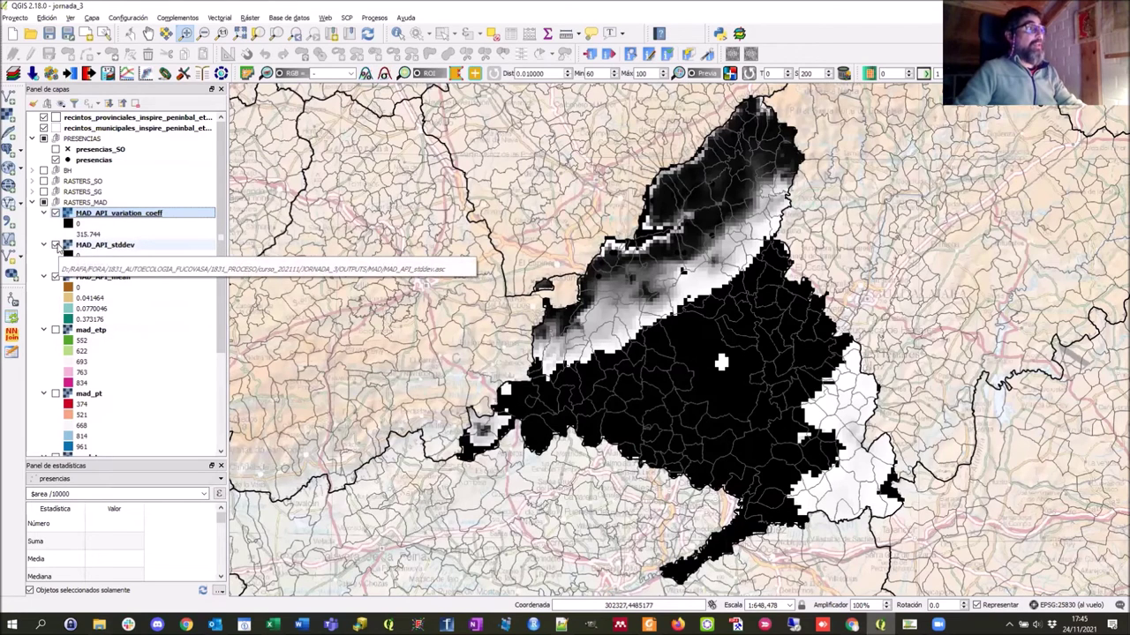
Hide MAD_API_stddev, and move MAD_API_mean to the top of the RASTERS_MAD group with its display switched on
click(55, 276)
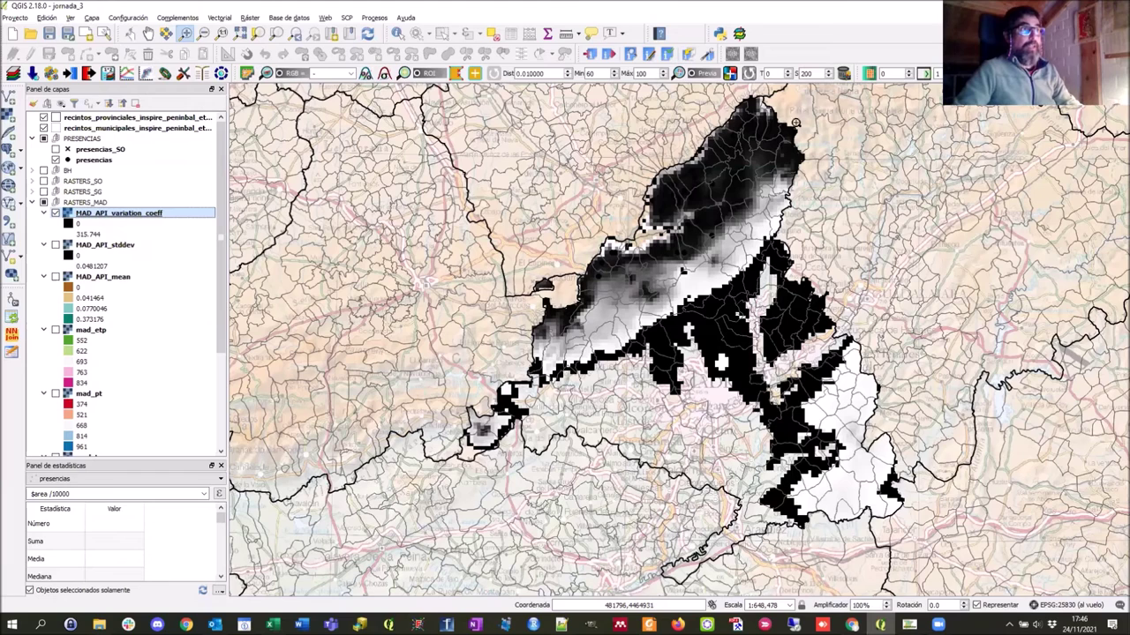
click(124, 276)
drag(160, 228, 164, 213)
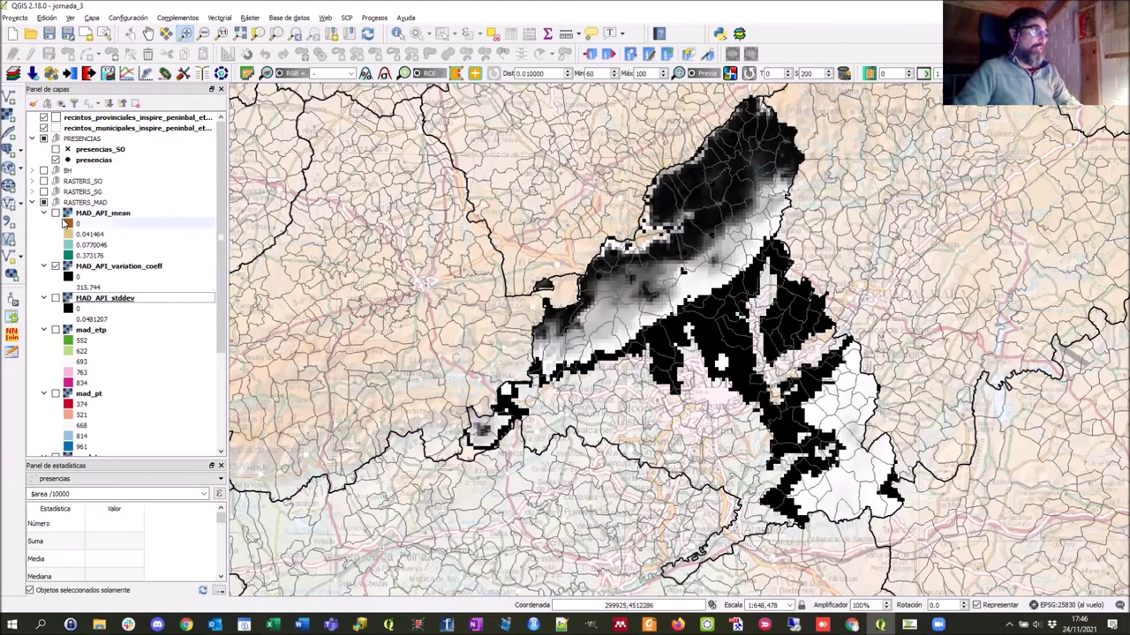
click(55, 213)
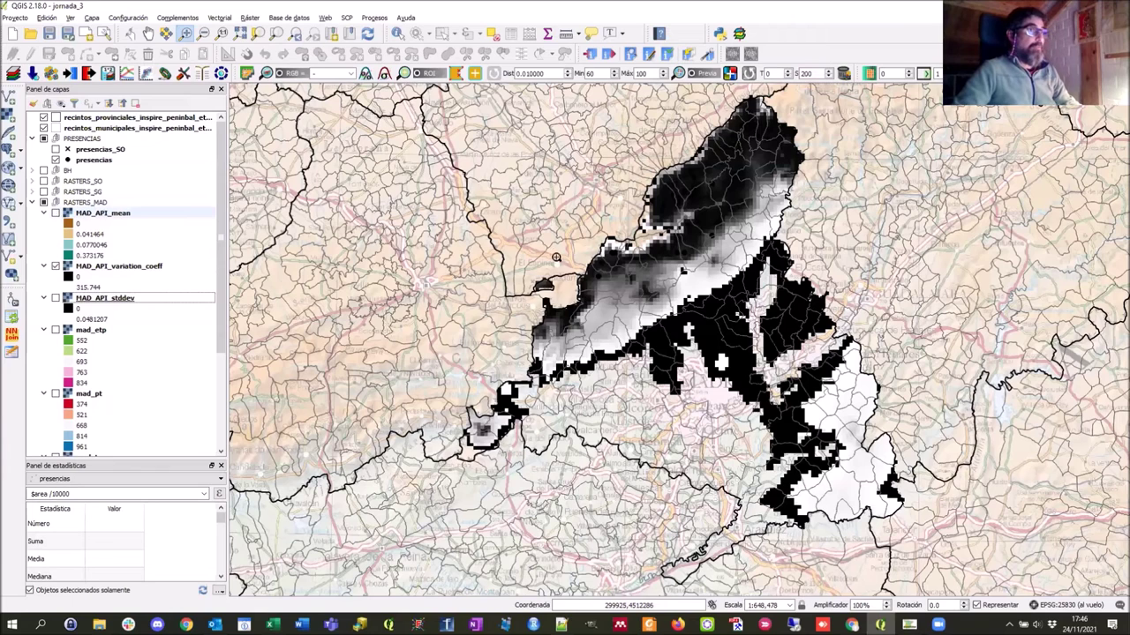
Make the 0 class colour of MAD_API_mean fully transparent, then hide the layer to expose the variation coefficient raster
click(88, 226)
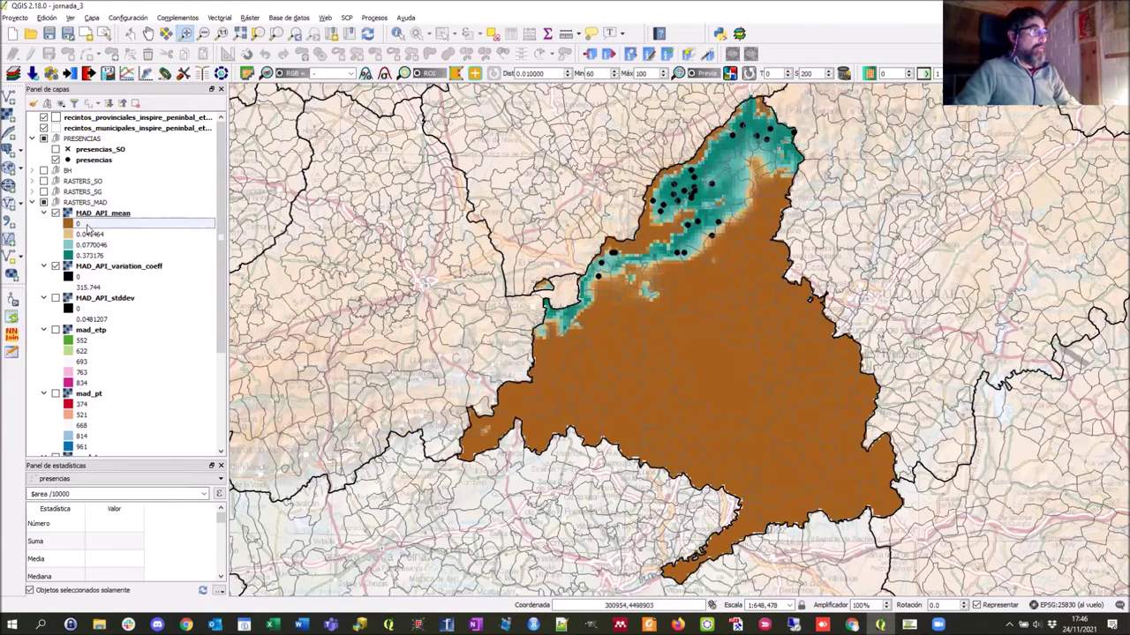
double_click(88, 226)
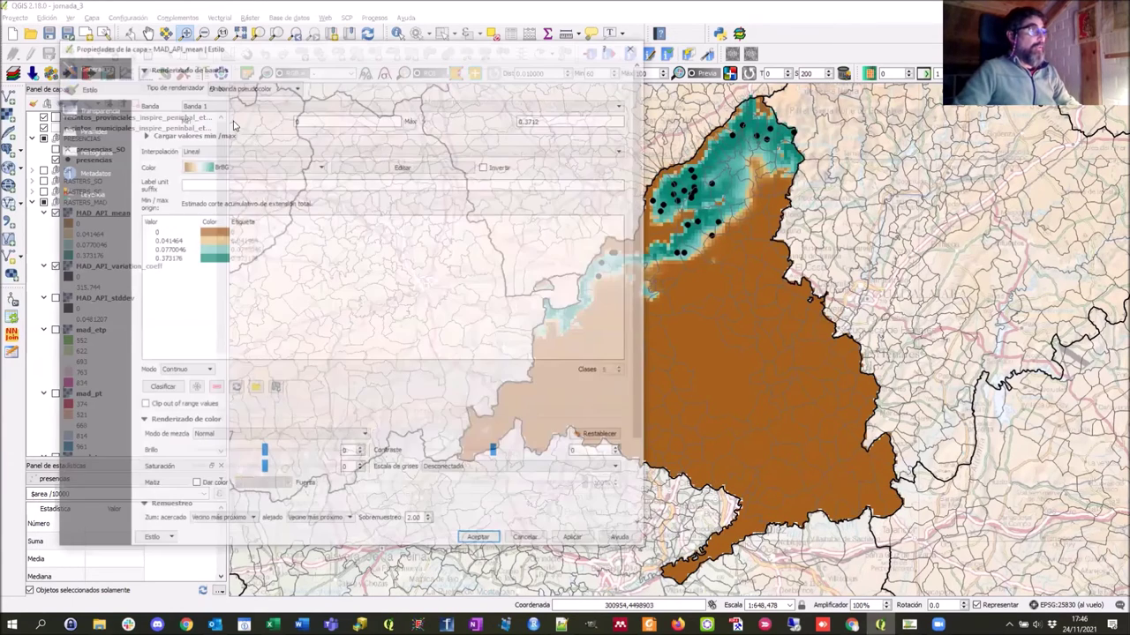
click(212, 236)
double_click(212, 235)
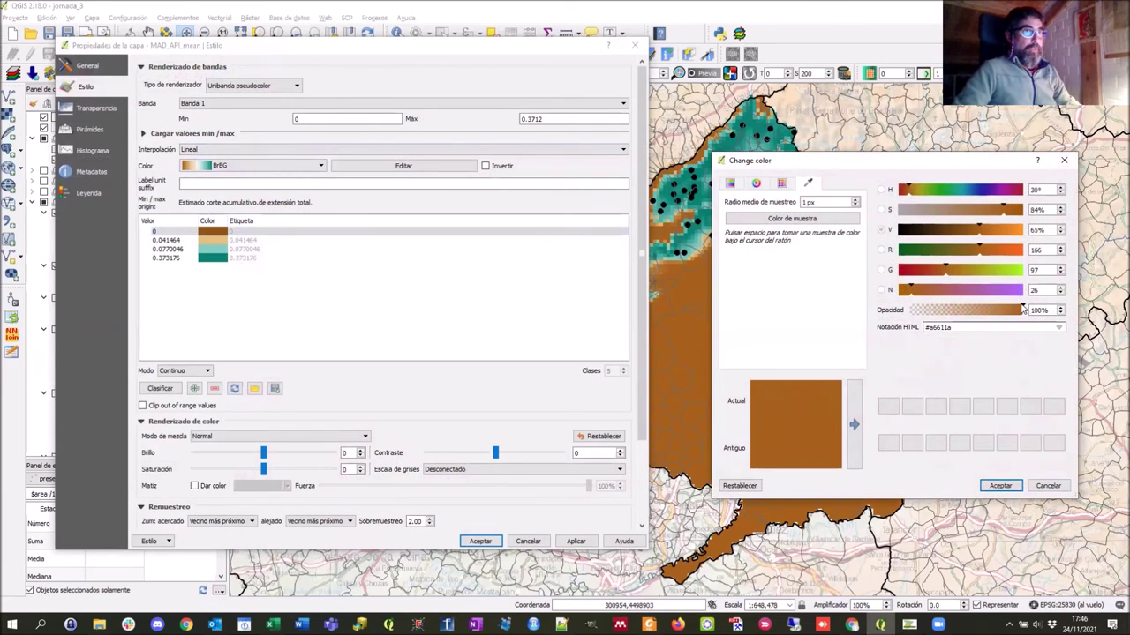
drag(1019, 310, 896, 311)
click(996, 487)
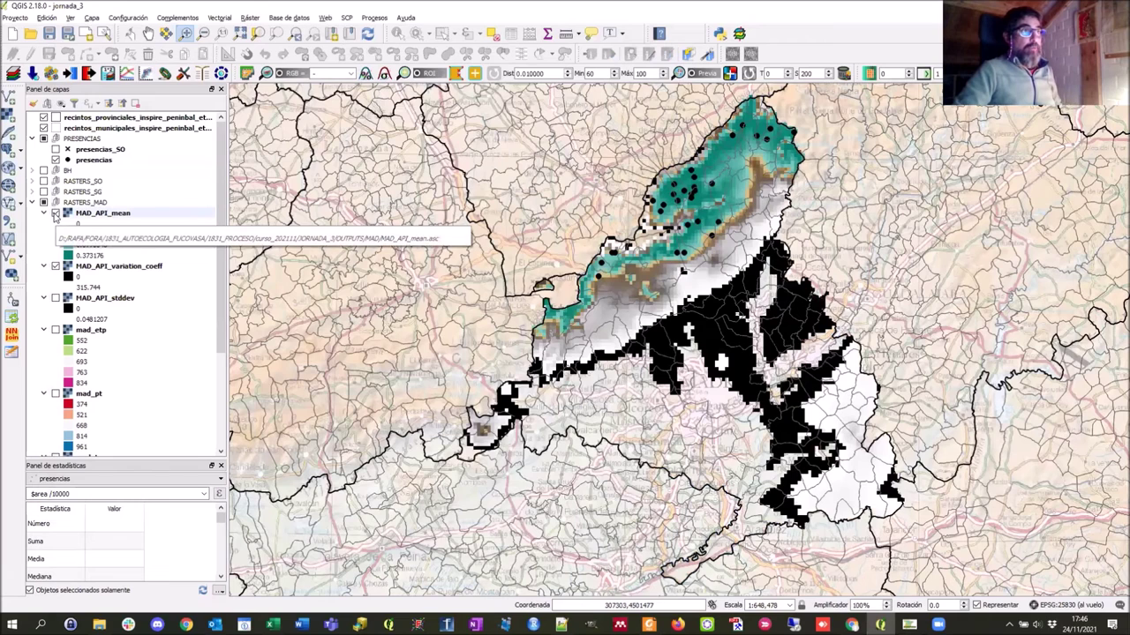
click(55, 213)
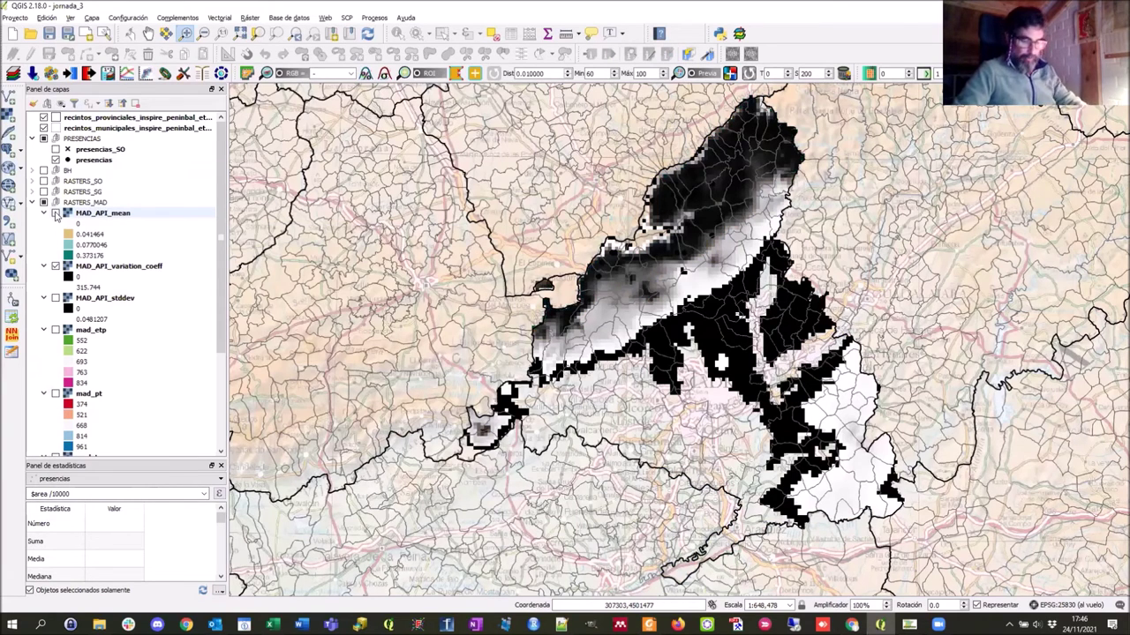
Add MAD_API_MI_CLIMATIC.asc from the MAD output folder to the QGIS project with the ETRS89 / UTM zone 30N reference system
key(alt+Tab)
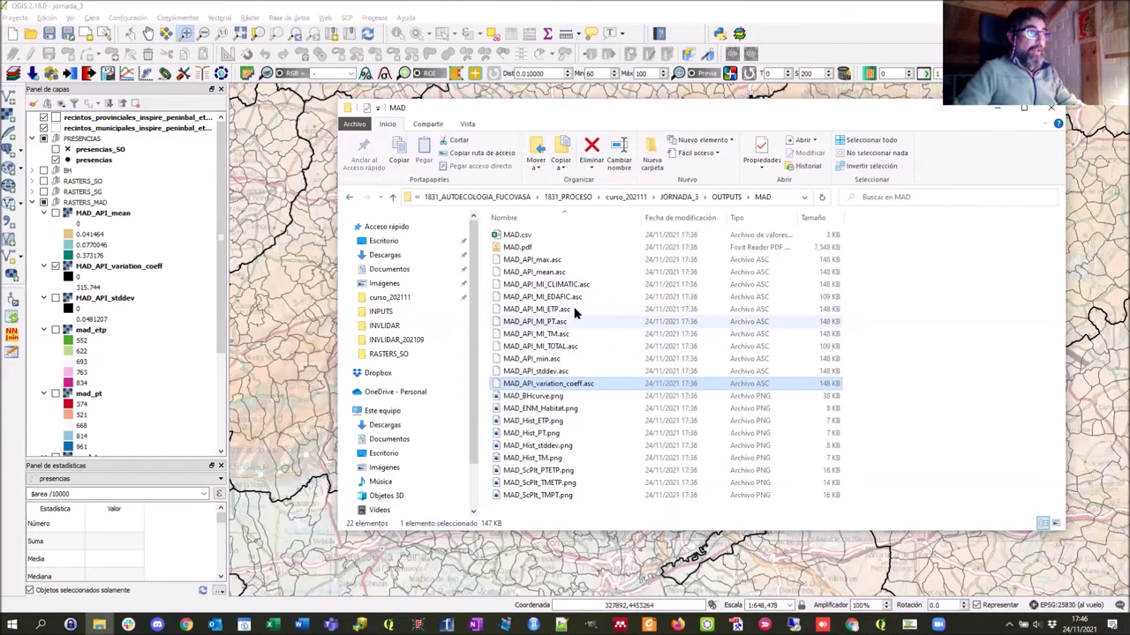
click(565, 309)
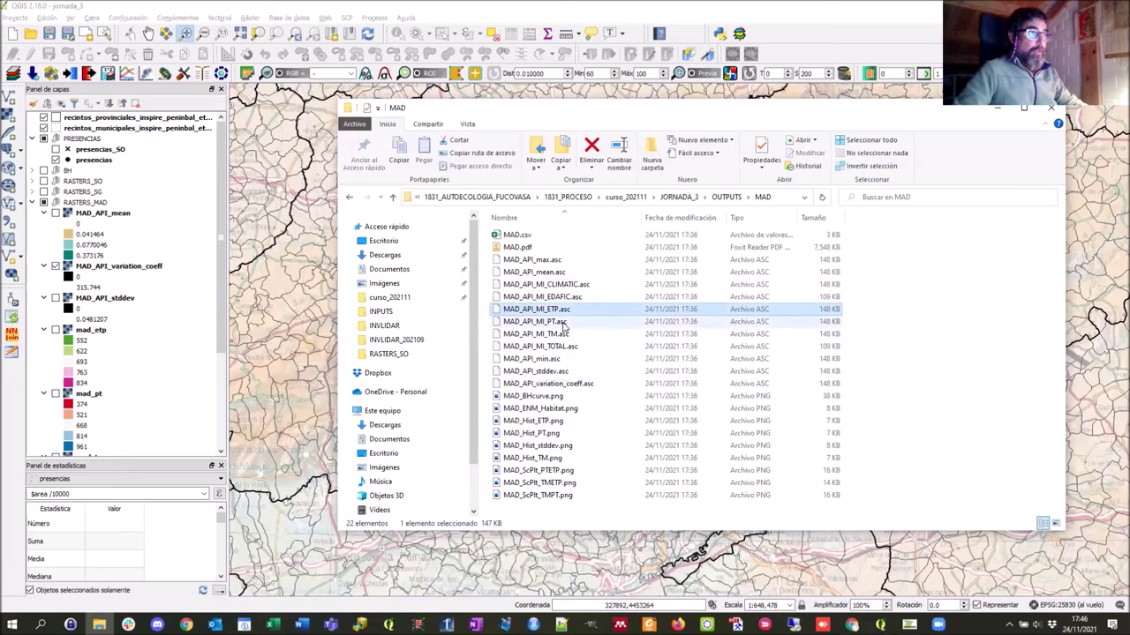
ctrl+click(562, 323)
ctrl+click(562, 335)
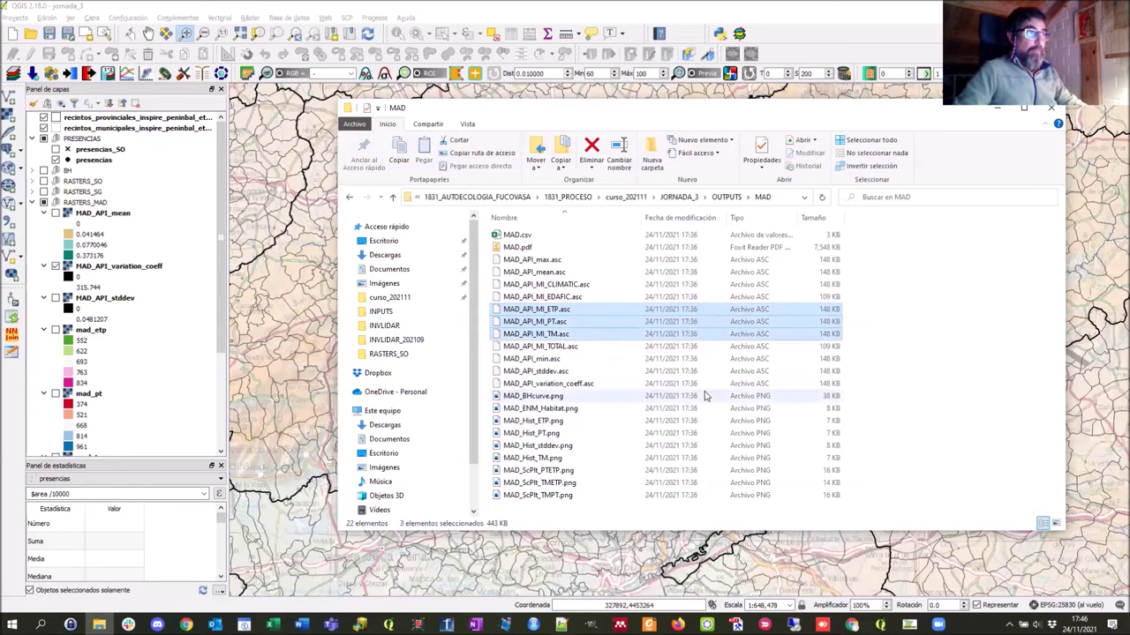
click(567, 284)
click(565, 298)
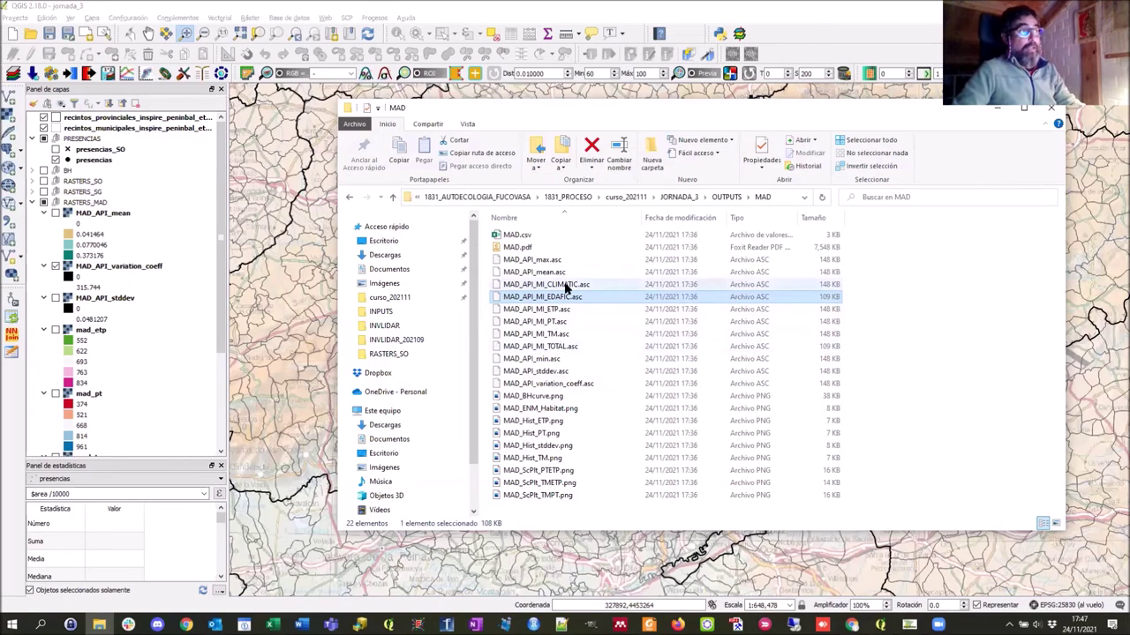
click(568, 286)
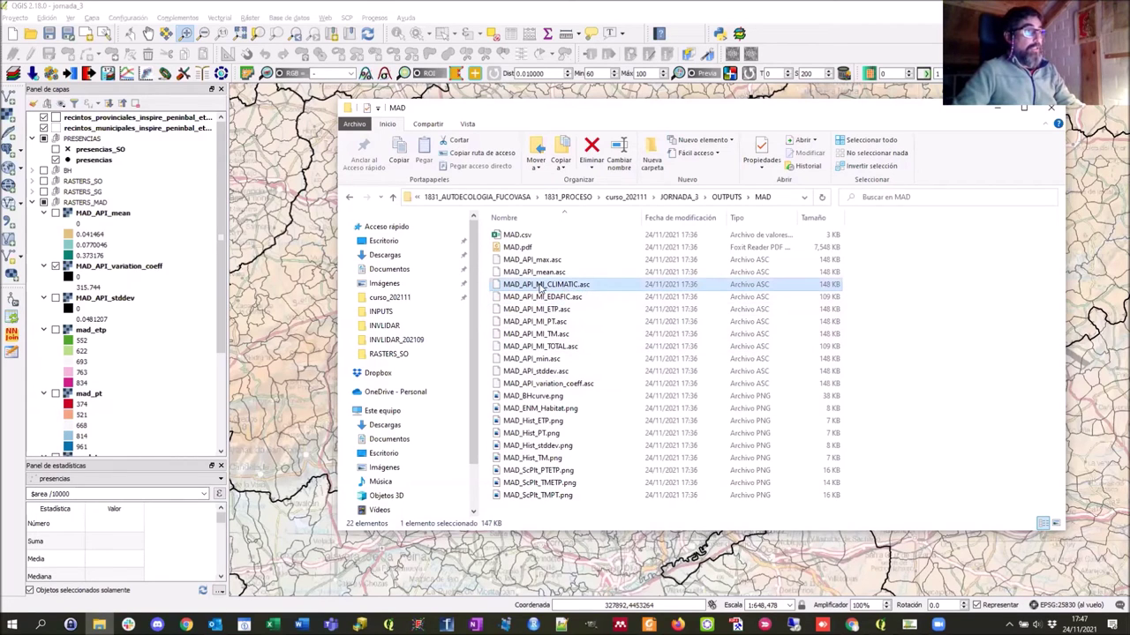
drag(474, 284, 107, 213)
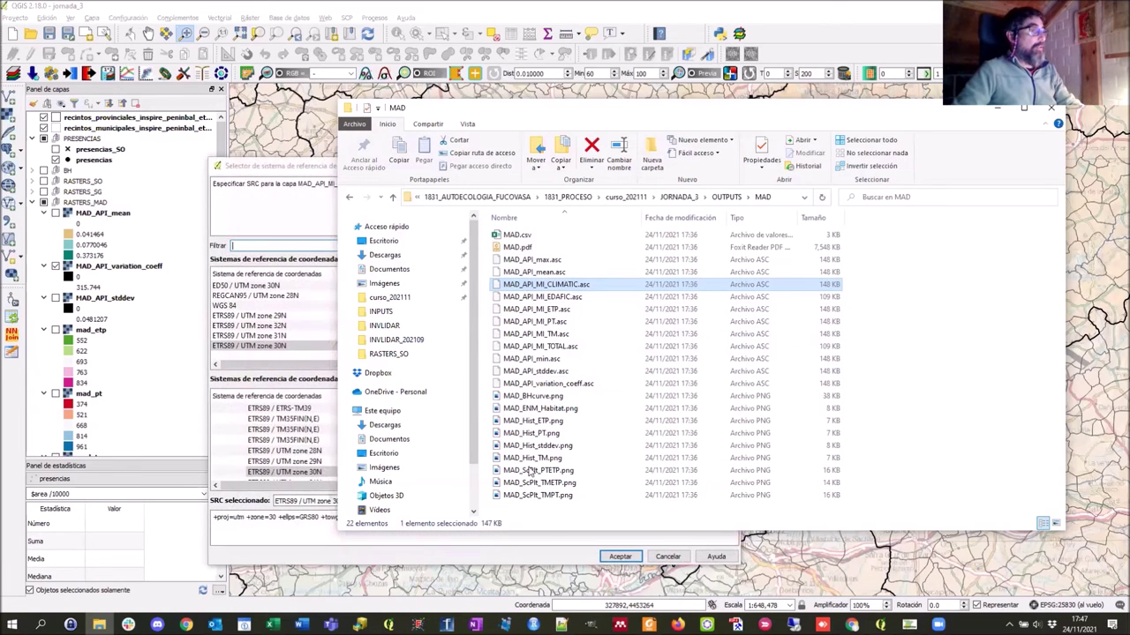
key(alt+Tab)
click(619, 555)
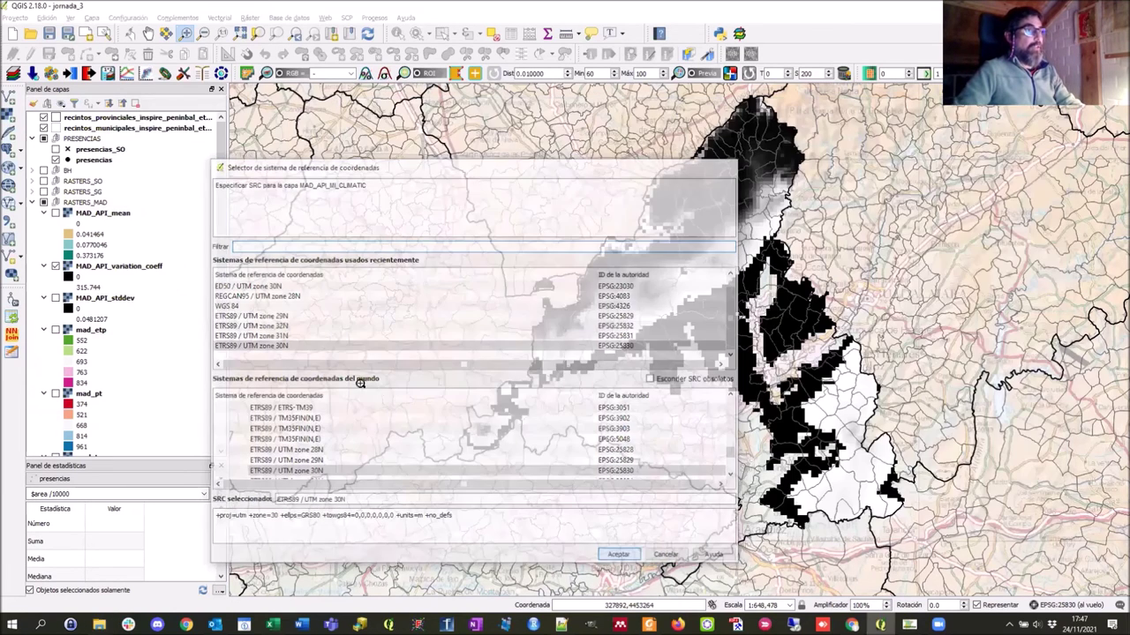
Move MAD_API_MI_CLIMATIC below the boundary and presence layers, and hide MAD_API_variation_coeff to expose it
drag(101, 121, 115, 243)
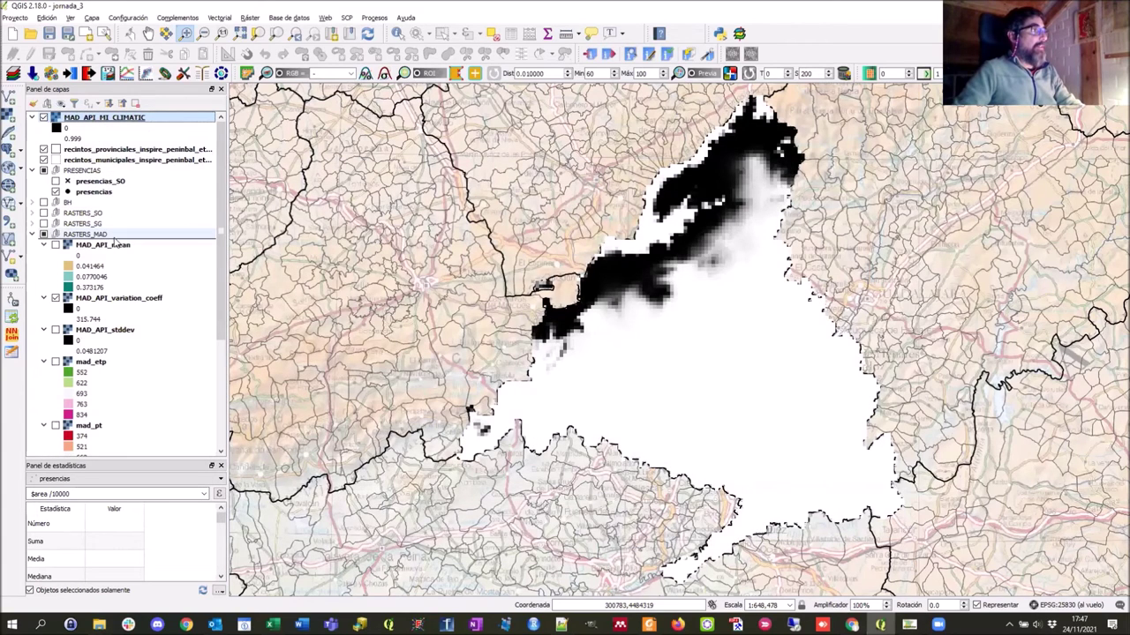
drag(196, 248, 195, 249)
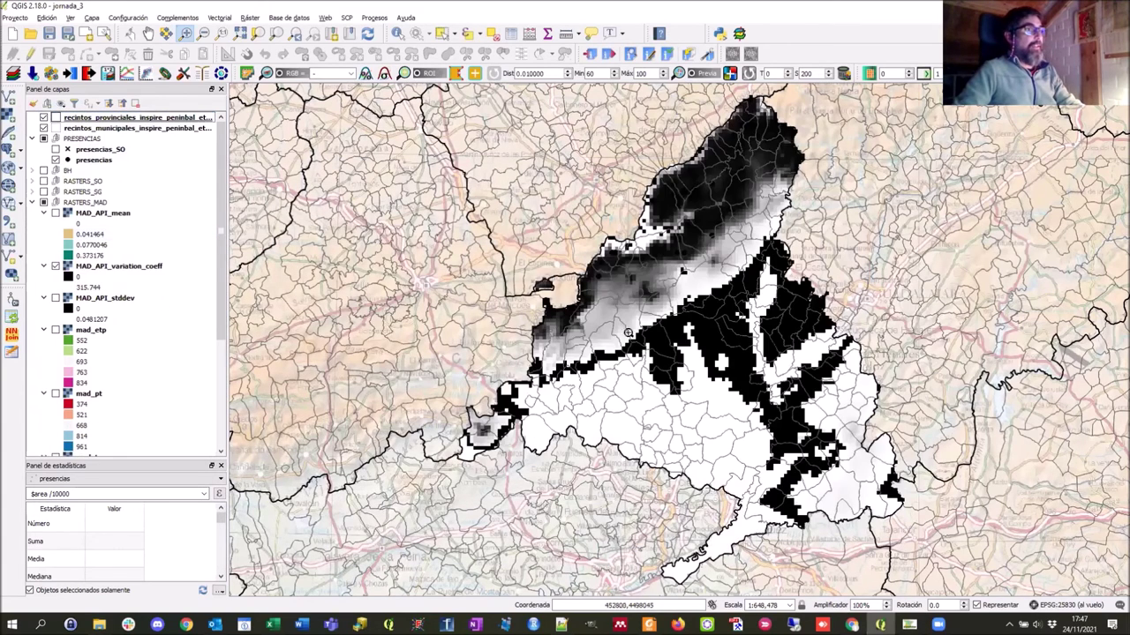
click(55, 267)
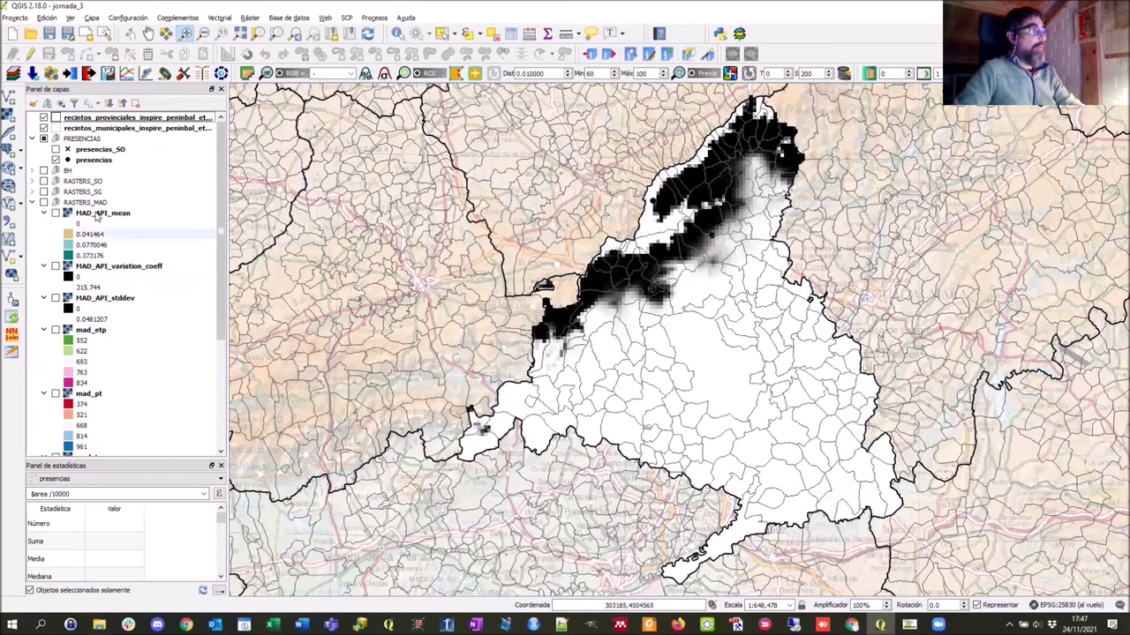
Change the marker colour of the presencias layer to red
click(85, 161)
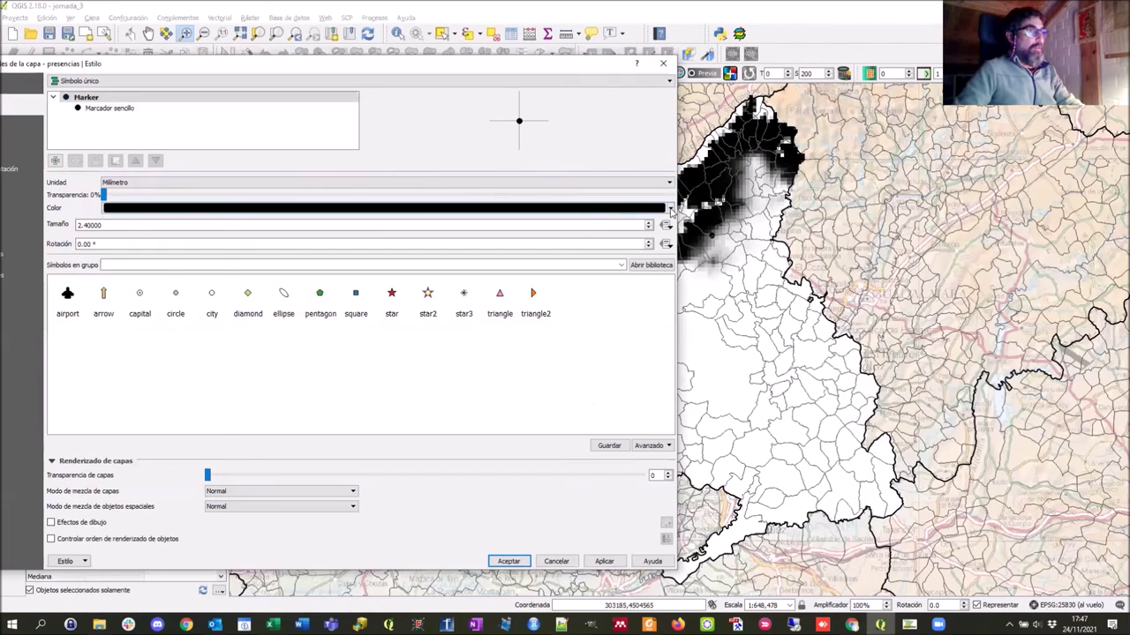
click(671, 210)
click(181, 278)
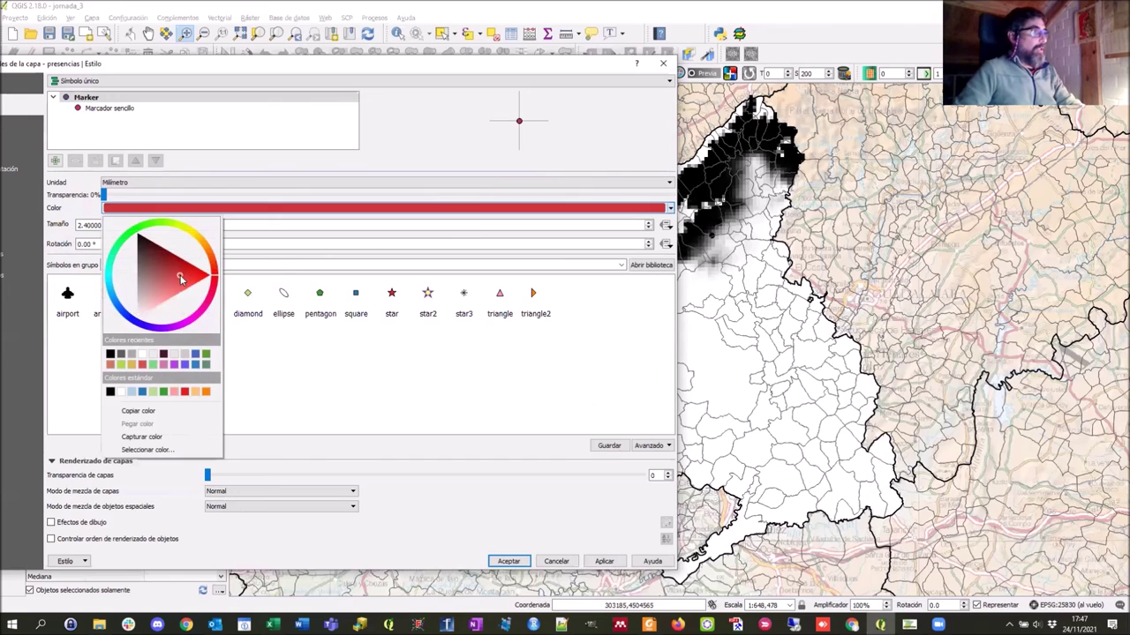
click(509, 562)
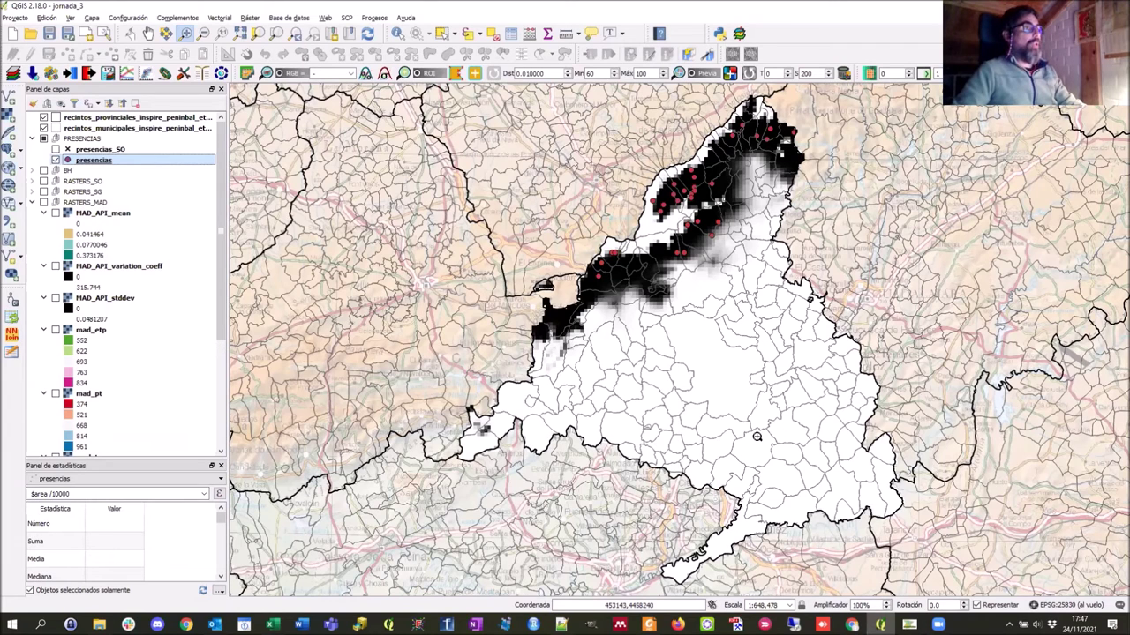
Switch to MODelling Environmental Requirements for FOrest Restoration, open the MDES module and set the species to Quercus pyrenaica
key(alt+Tab)
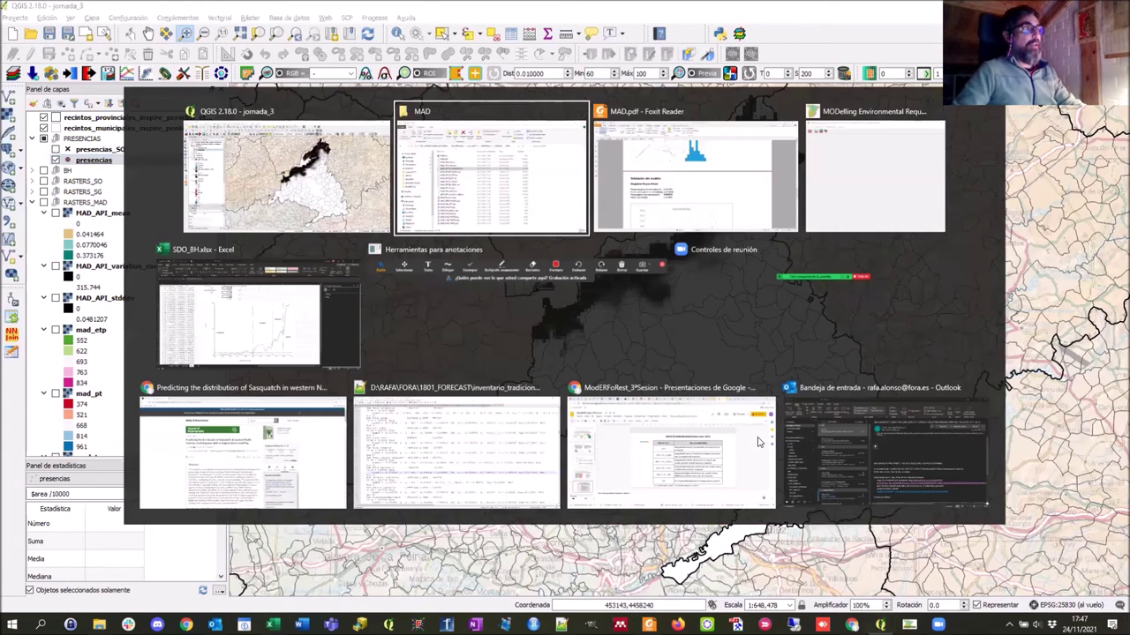
key(Tab)
key(Tab)
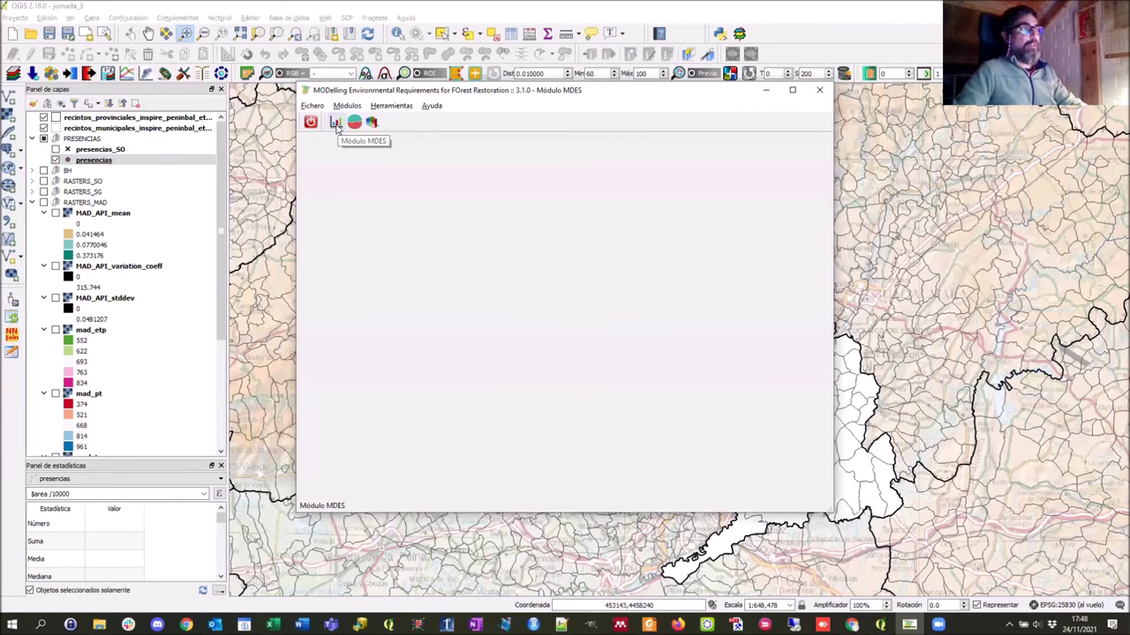
click(336, 123)
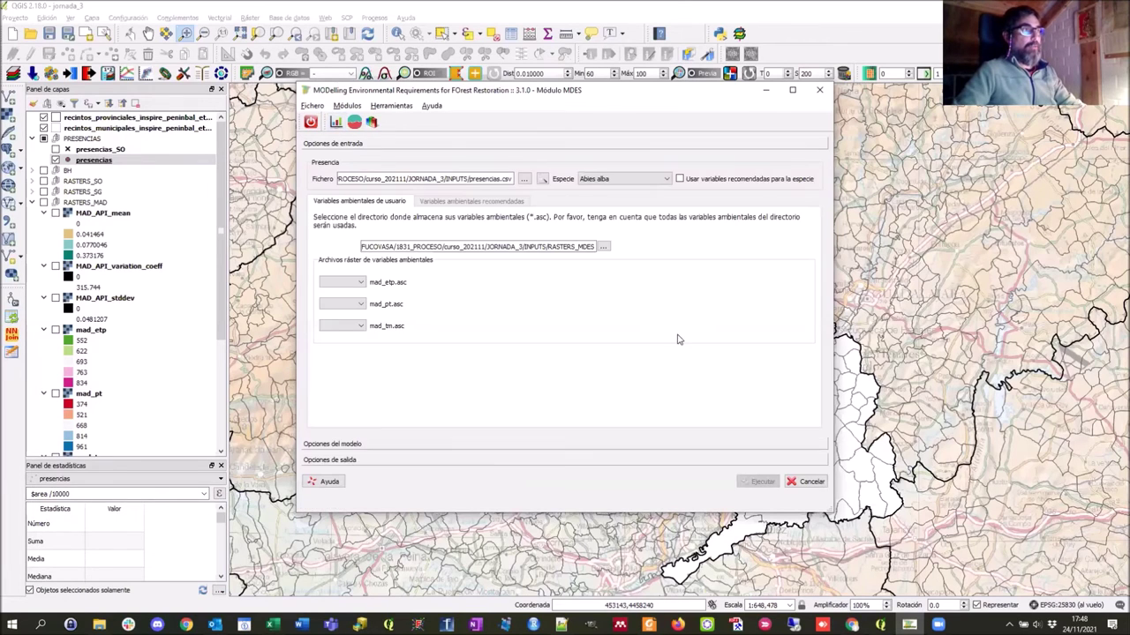
click(661, 182)
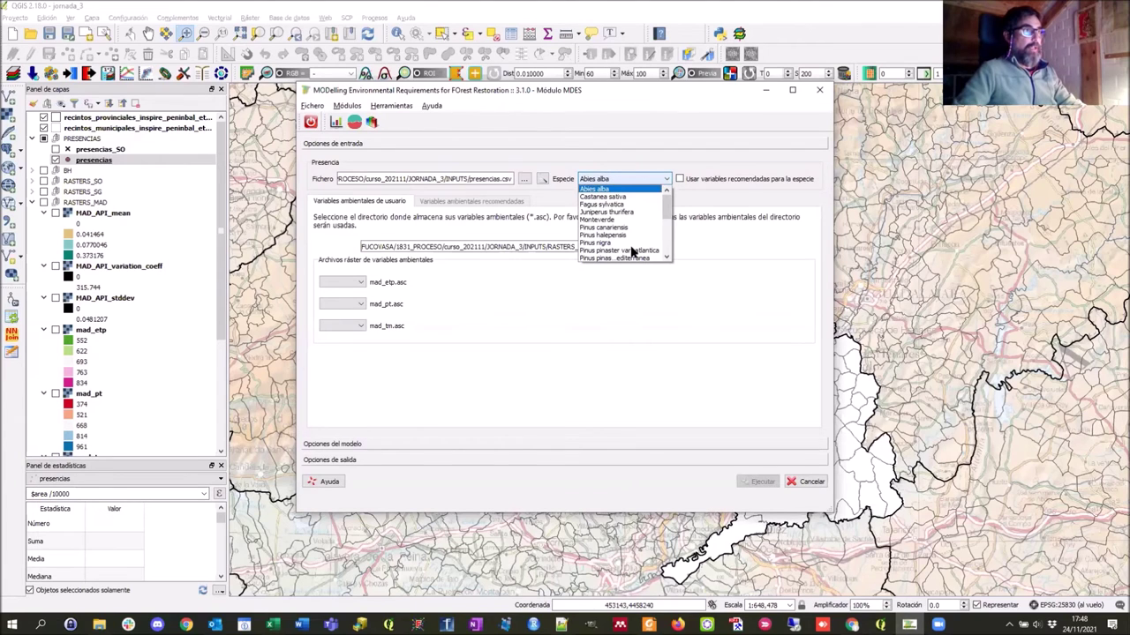
scroll(626, 247, down, 3)
click(625, 250)
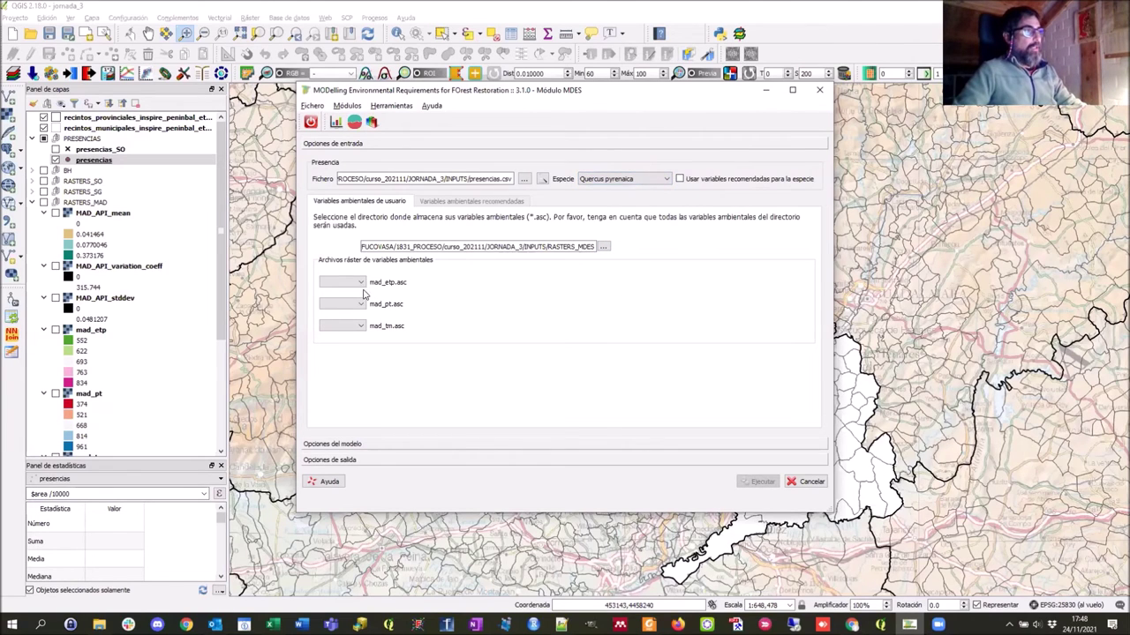
click(361, 284)
click(343, 362)
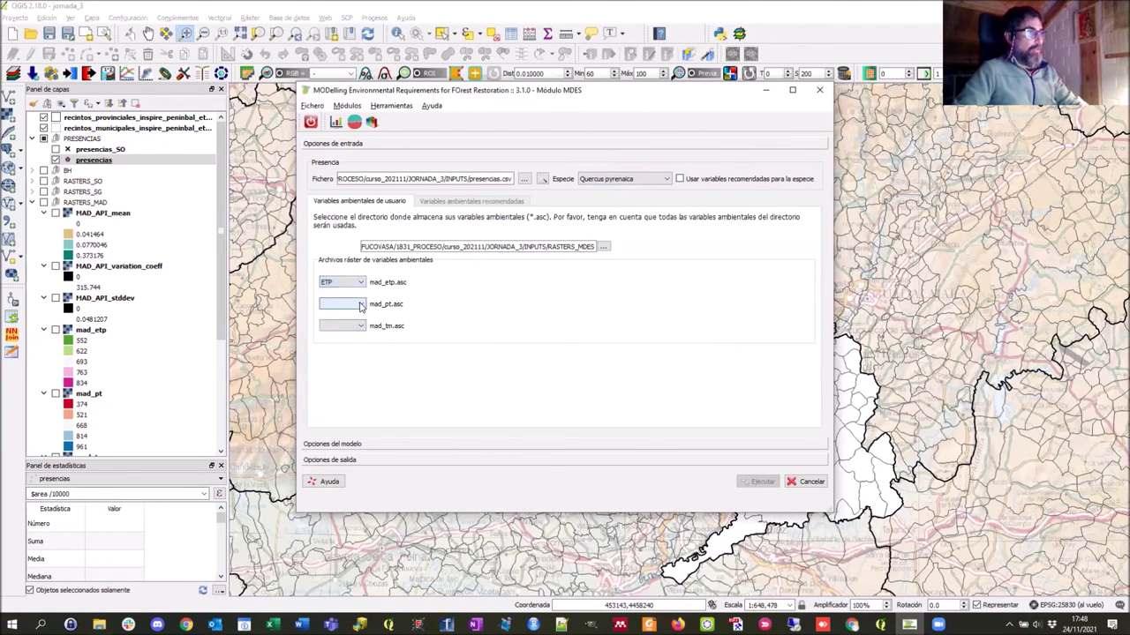
click(357, 304)
scroll(358, 344, down, 4)
scroll(363, 345, down, 5)
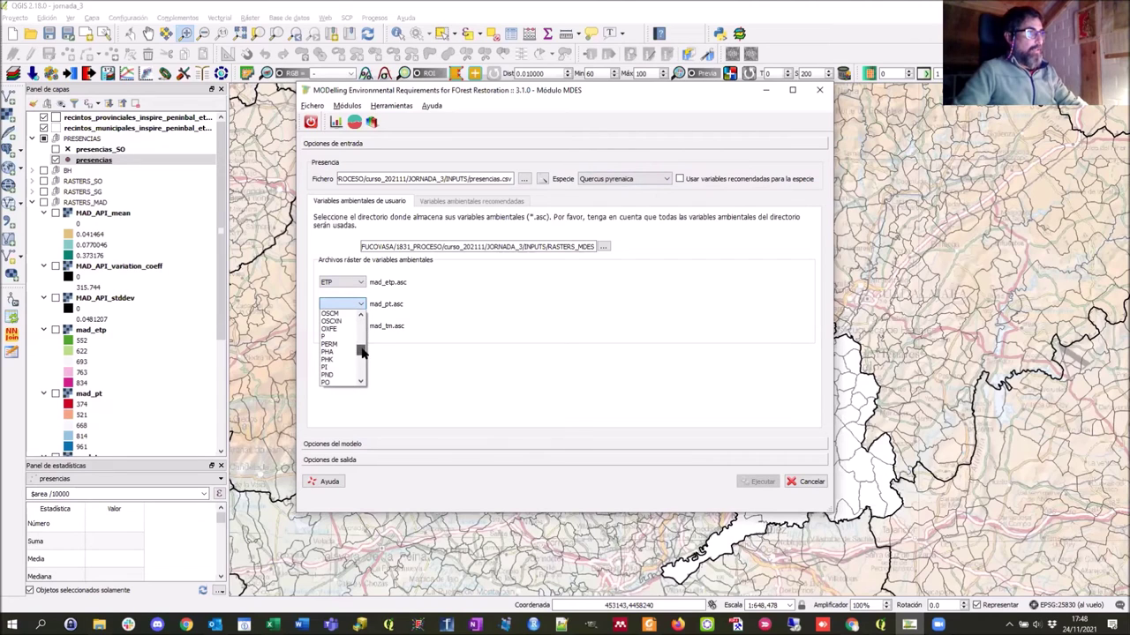
scroll(351, 367, up, 10)
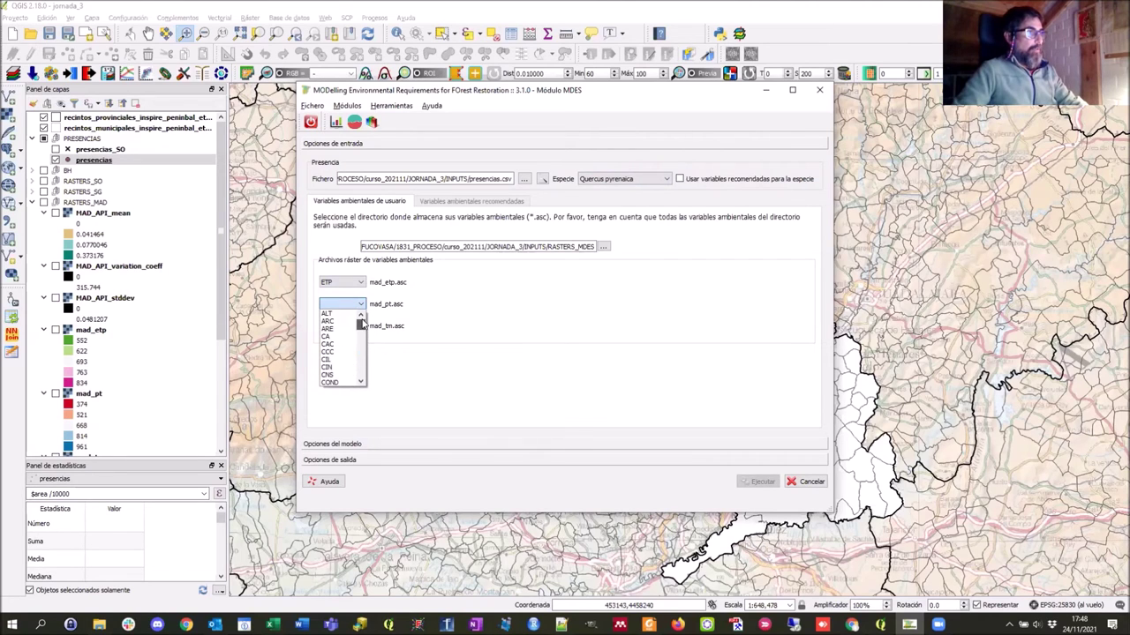
click(607, 249)
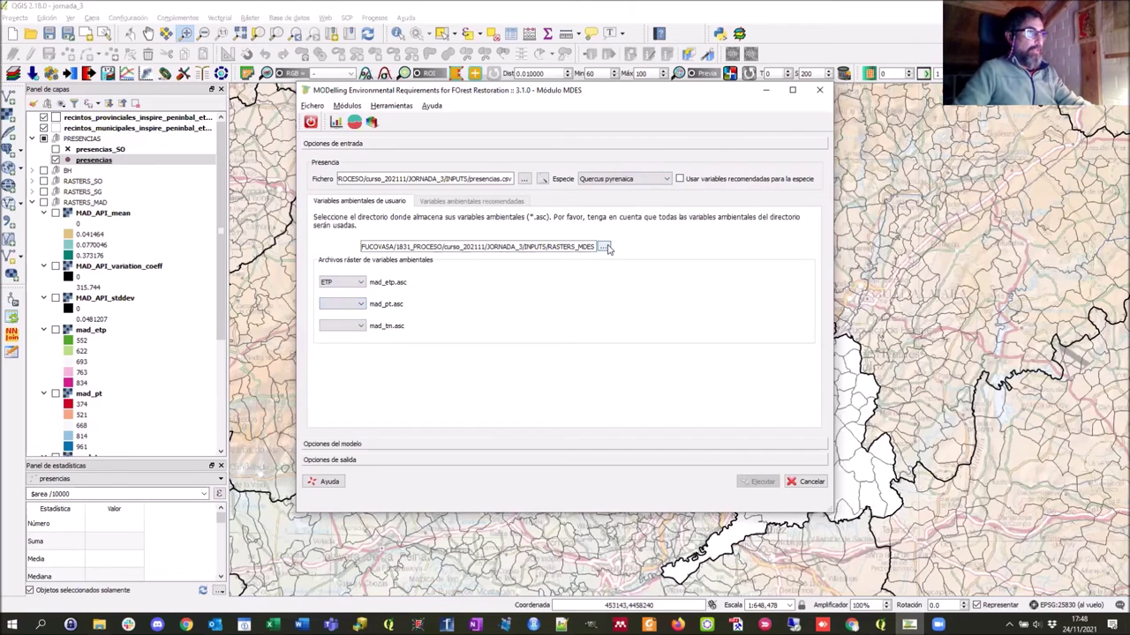
Set the environmental variables directory to the RASTERS_SO folder inside INPUTS/CC
click(606, 246)
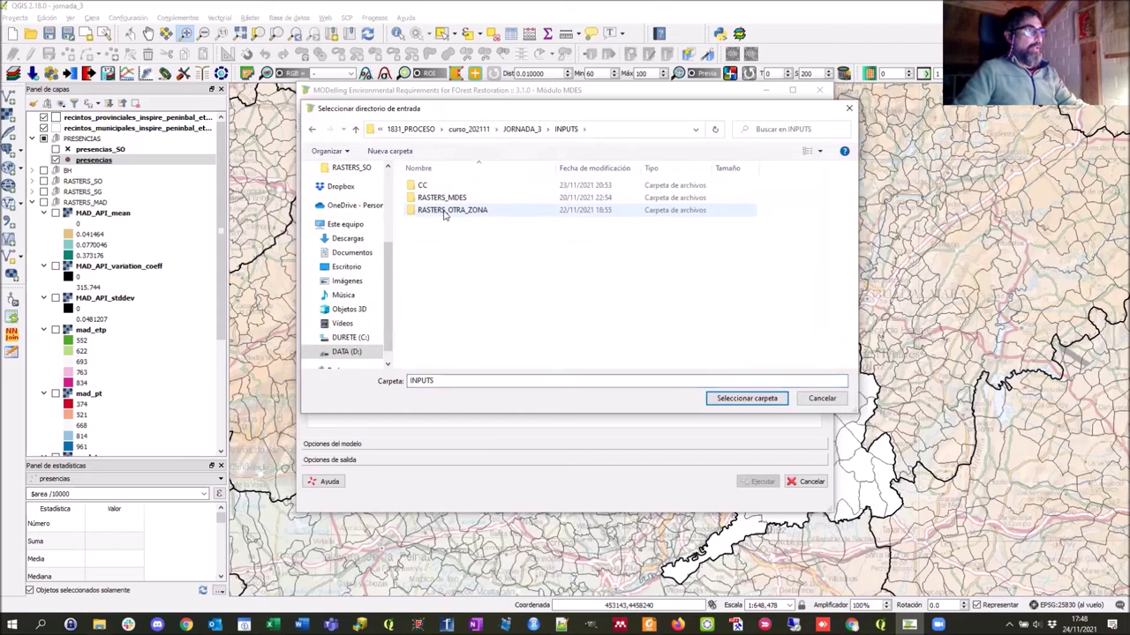
double_click(430, 186)
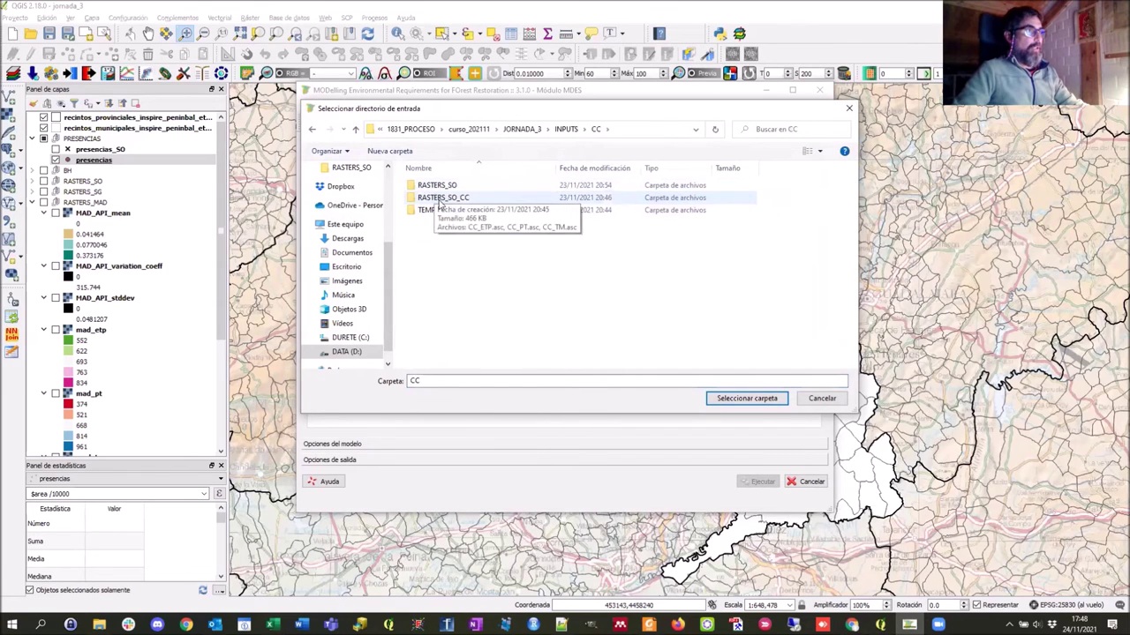
double_click(436, 186)
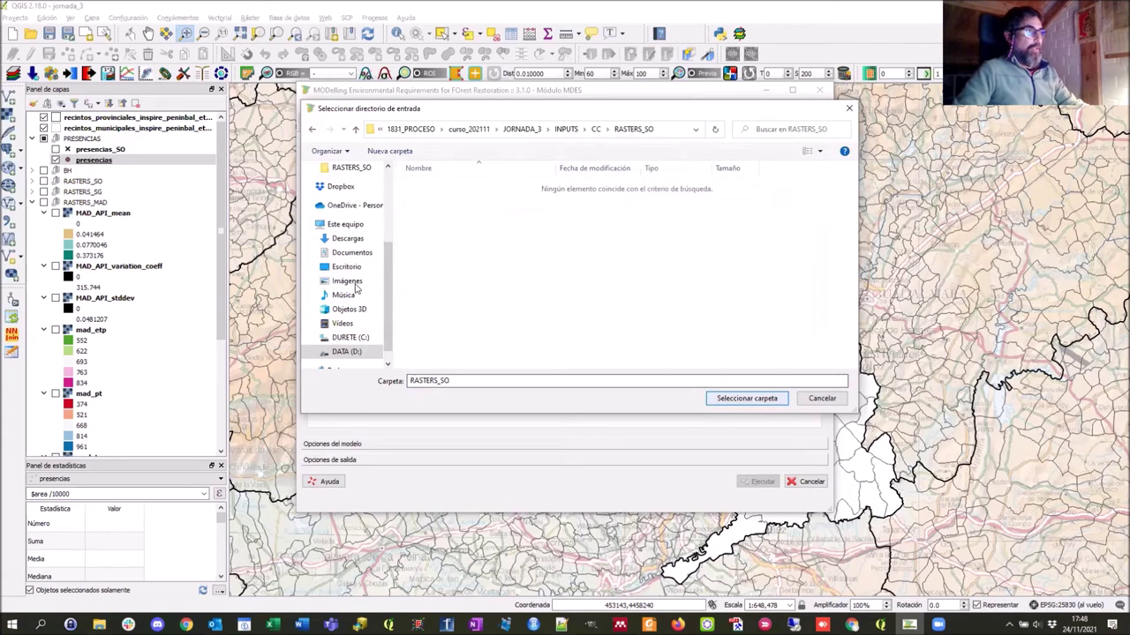
key(Escape)
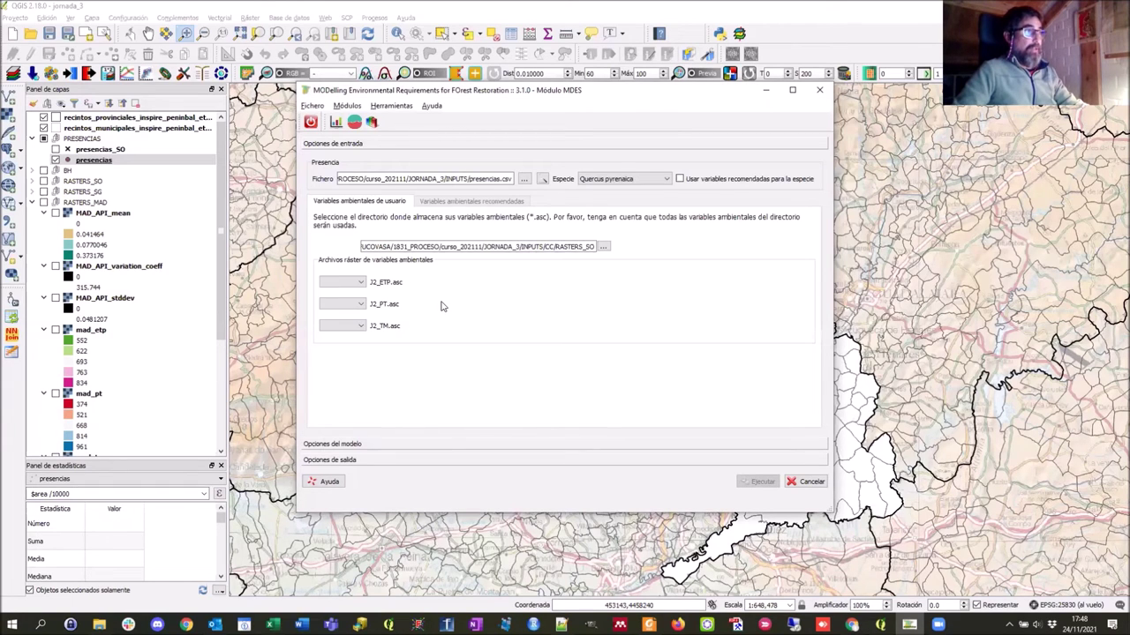
Assign the variable ETP to J2_ETP.asc, PT to J2_PT.asc and TM to J2_TM.asc
click(362, 282)
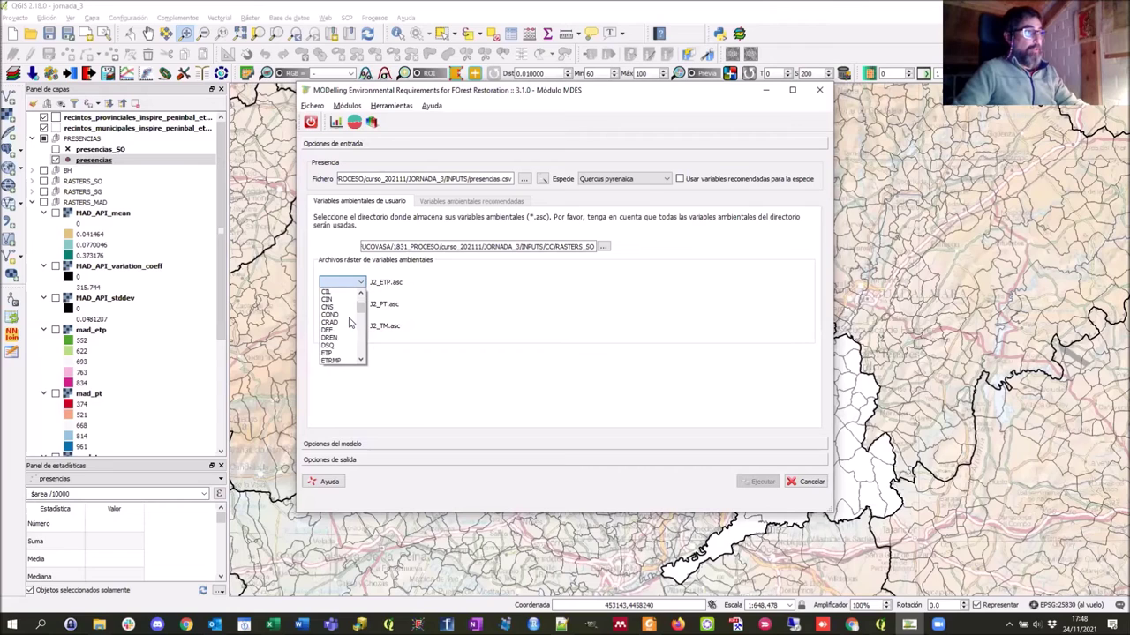
scroll(350, 324, down, 1)
scroll(350, 324, down, 2)
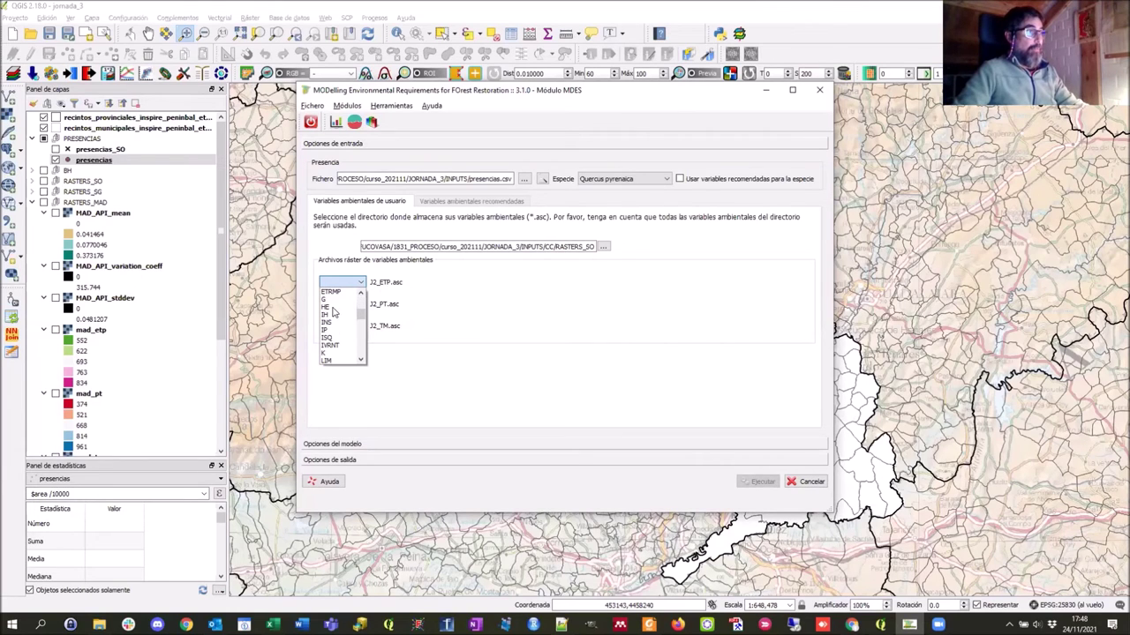
scroll(334, 313, up, 1)
click(332, 300)
click(349, 304)
scroll(341, 359, down, 2)
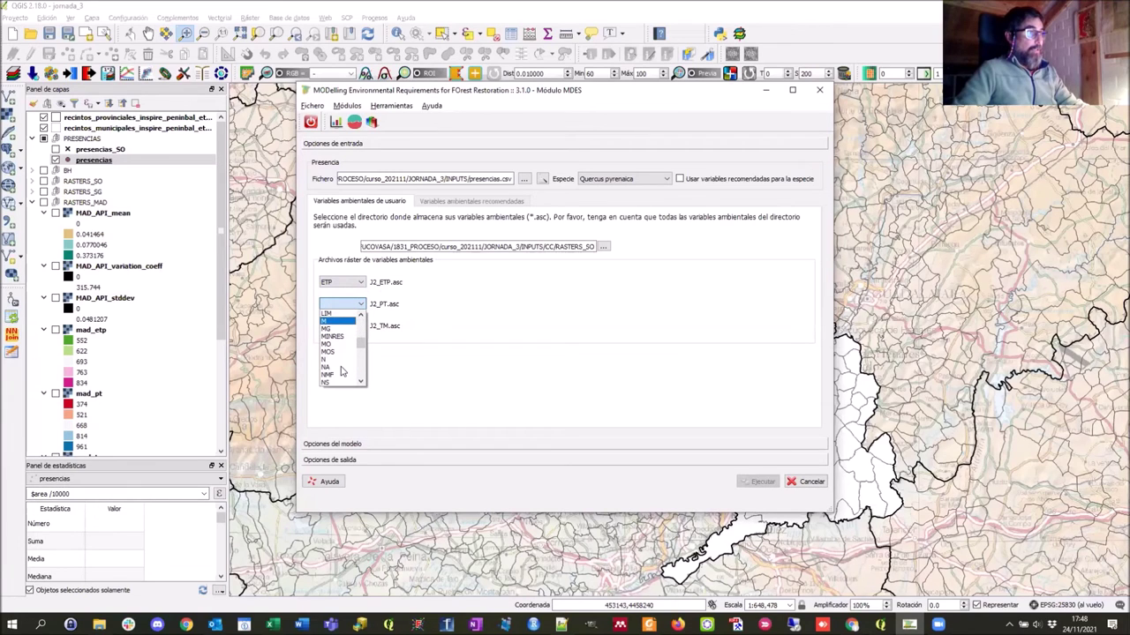
scroll(343, 371, down, 2)
scroll(338, 370, down, 4)
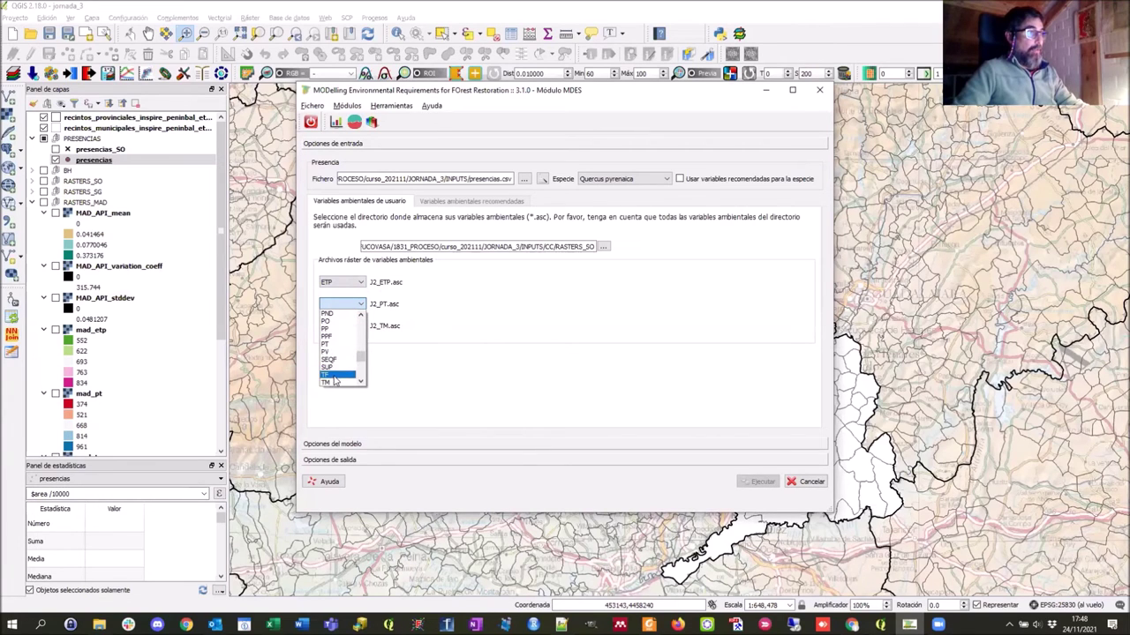
click(340, 344)
click(341, 326)
scroll(345, 371, down, 4)
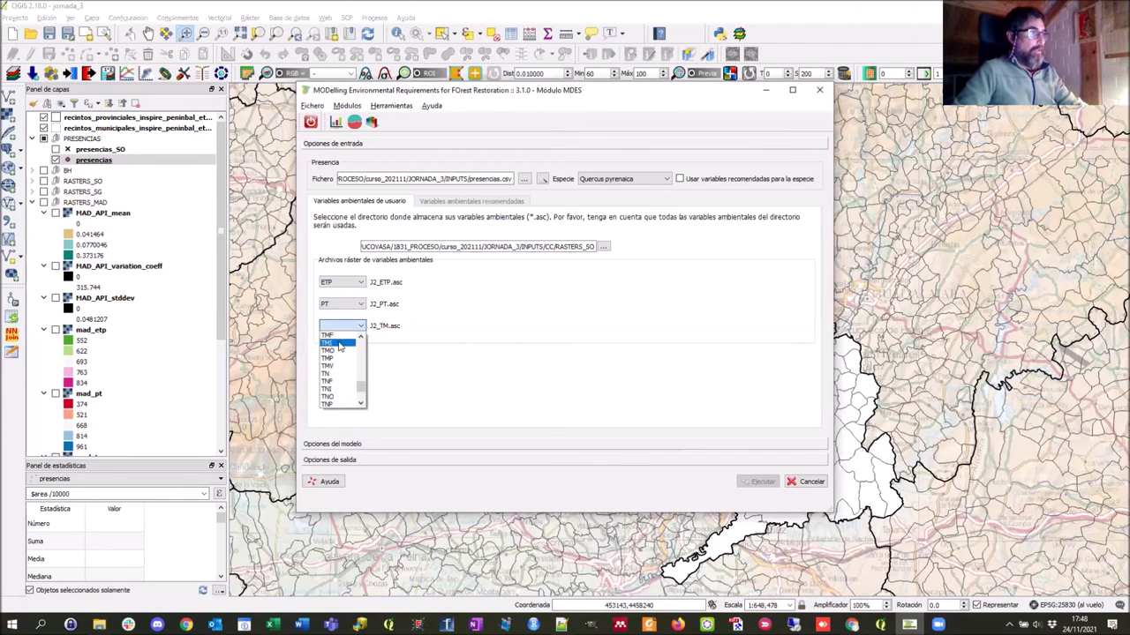
click(343, 344)
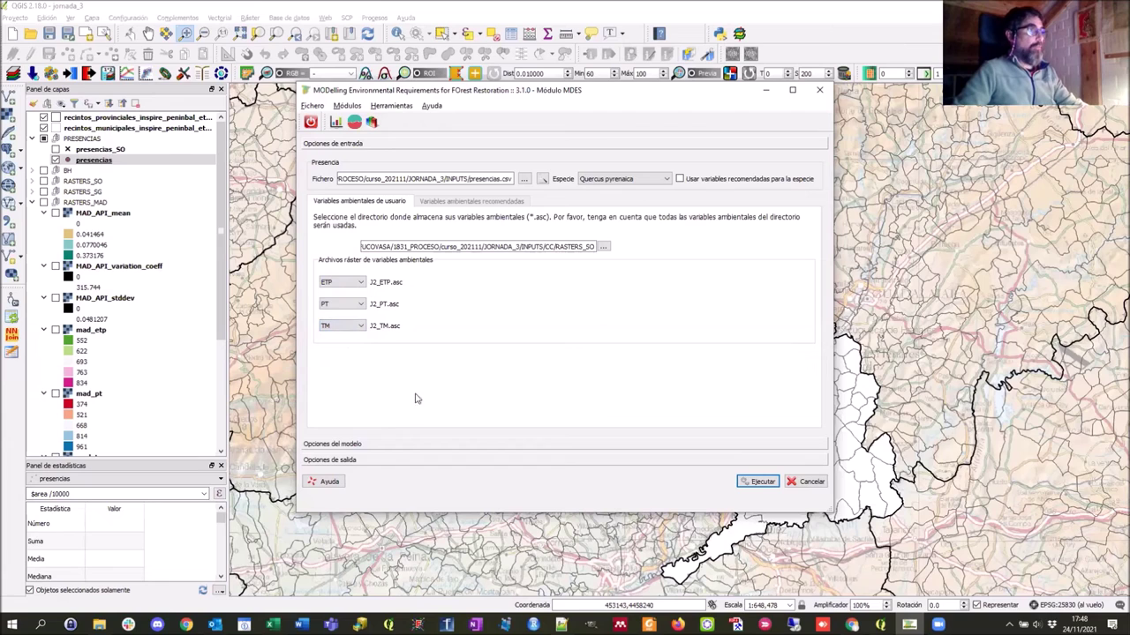
Set the prediction area to Otra and assign J2_ETP.asc, J2_PT.asc and J2_TM.asc from RASTERS_SO to ETP, PT and TM
click(461, 444)
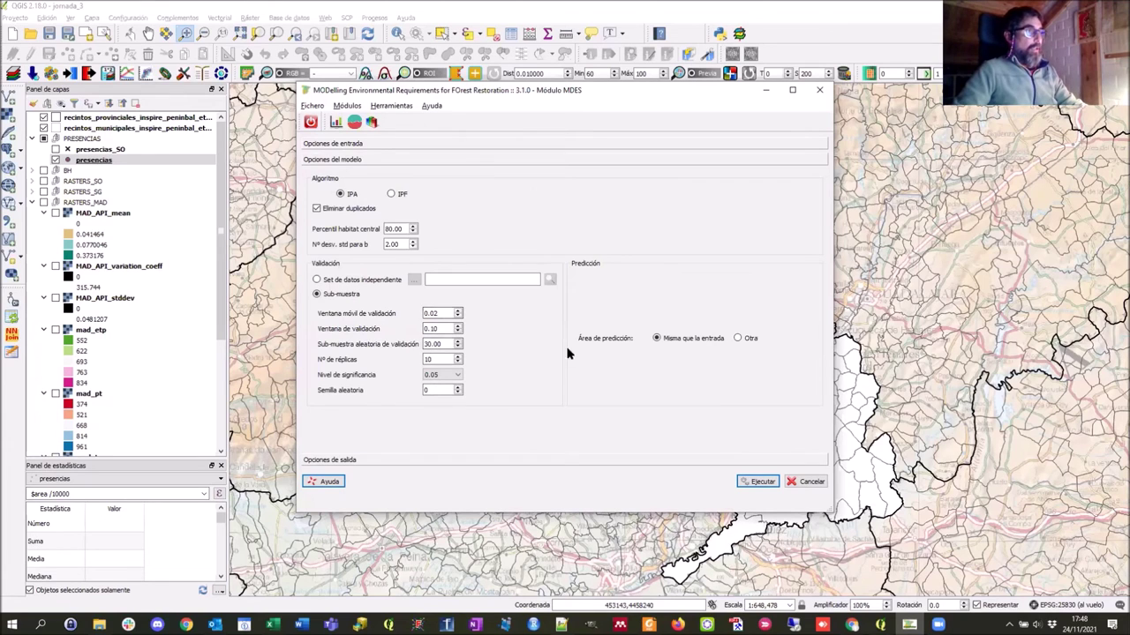
click(738, 339)
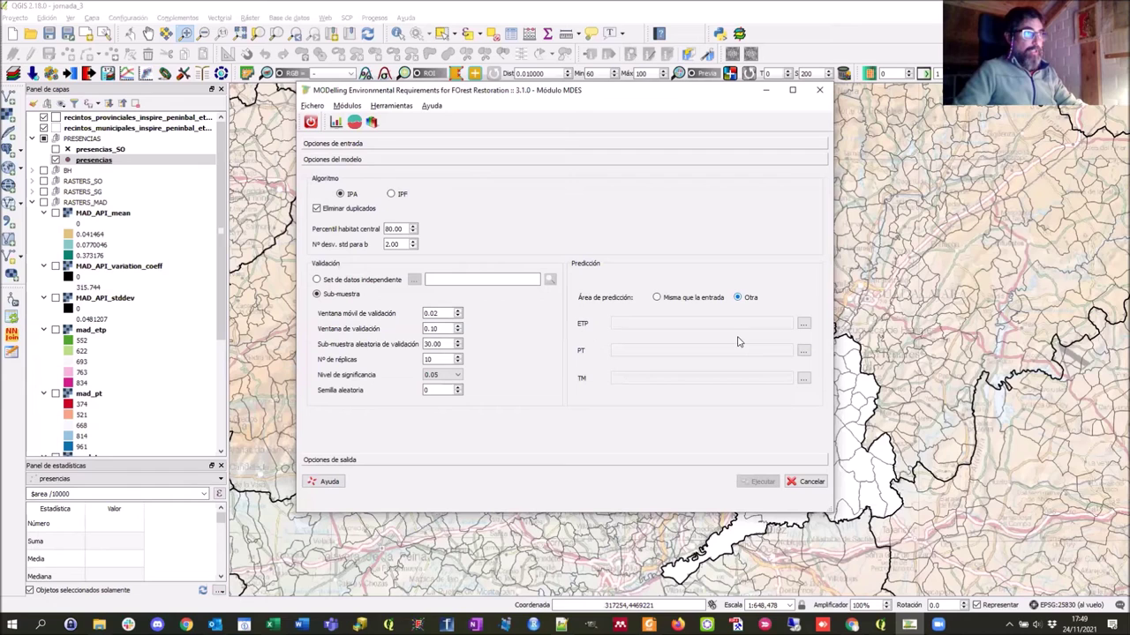
click(803, 324)
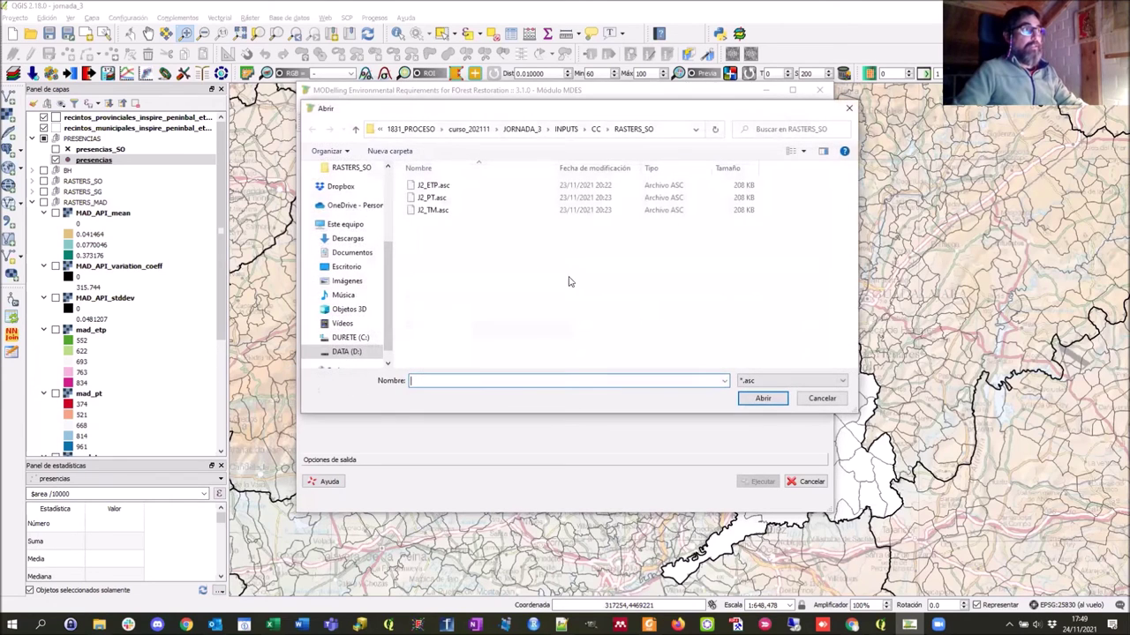
click(439, 188)
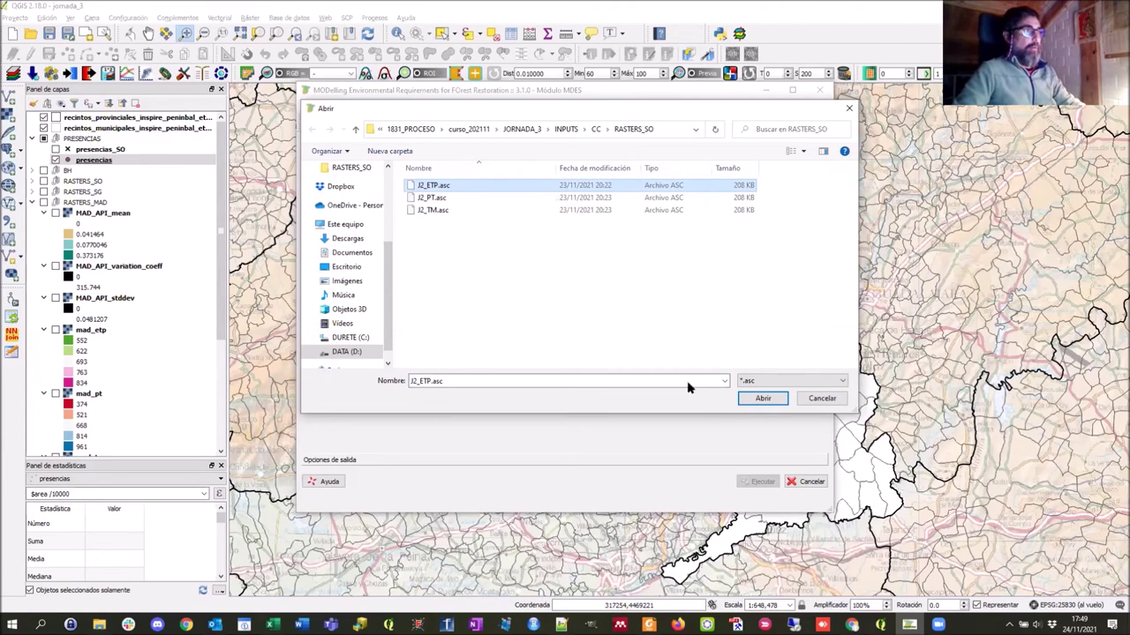
click(764, 399)
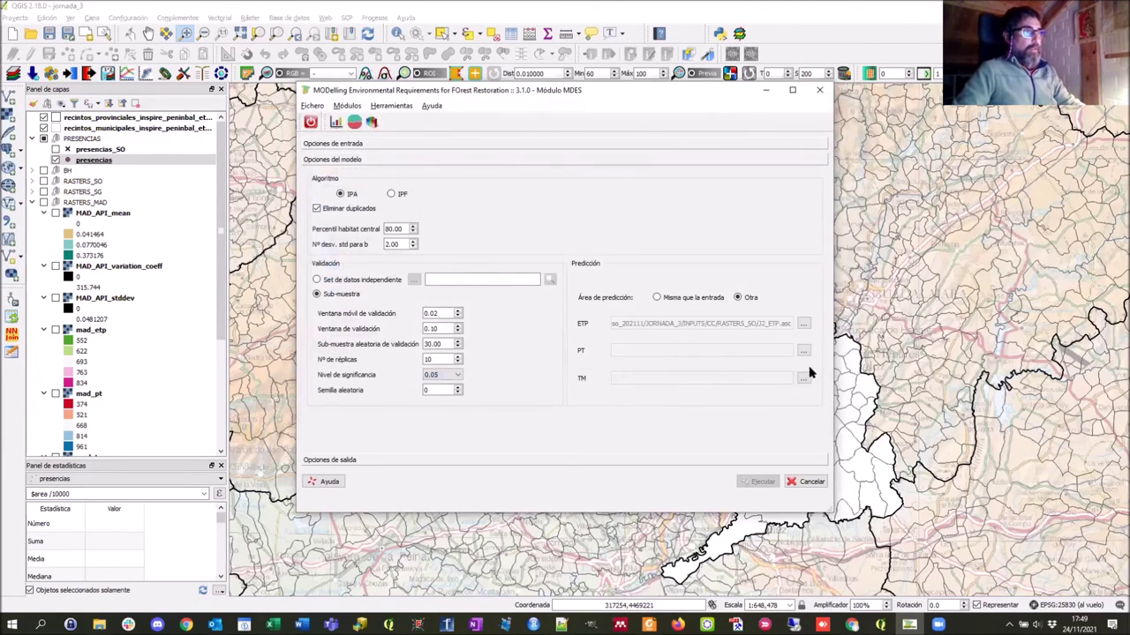
click(805, 352)
click(433, 198)
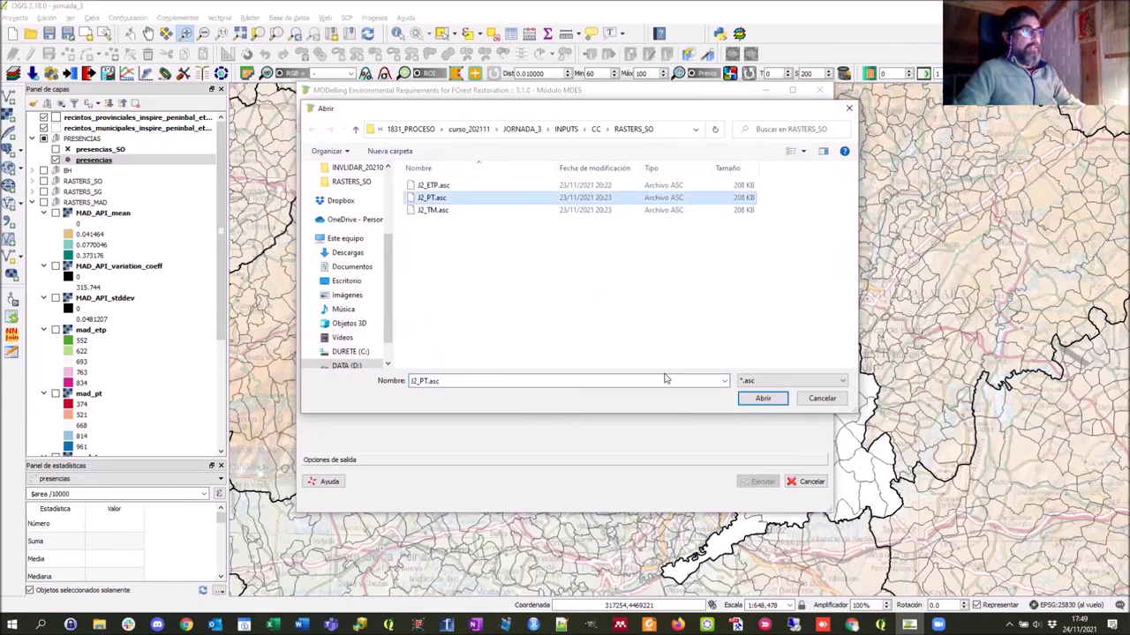
click(764, 399)
click(804, 380)
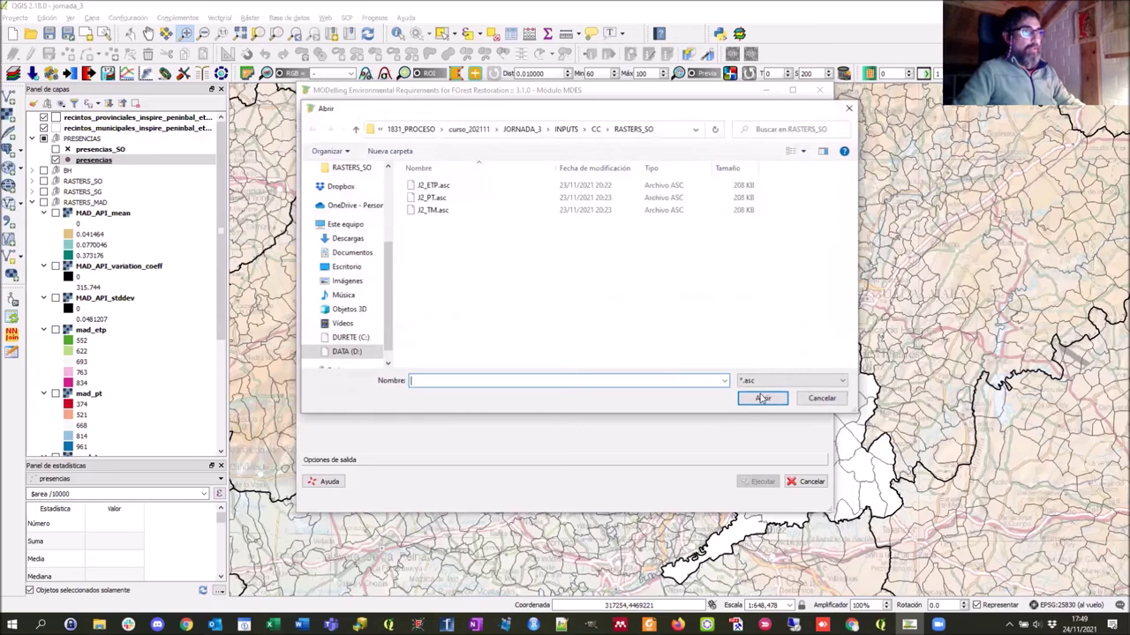
click(433, 210)
click(763, 398)
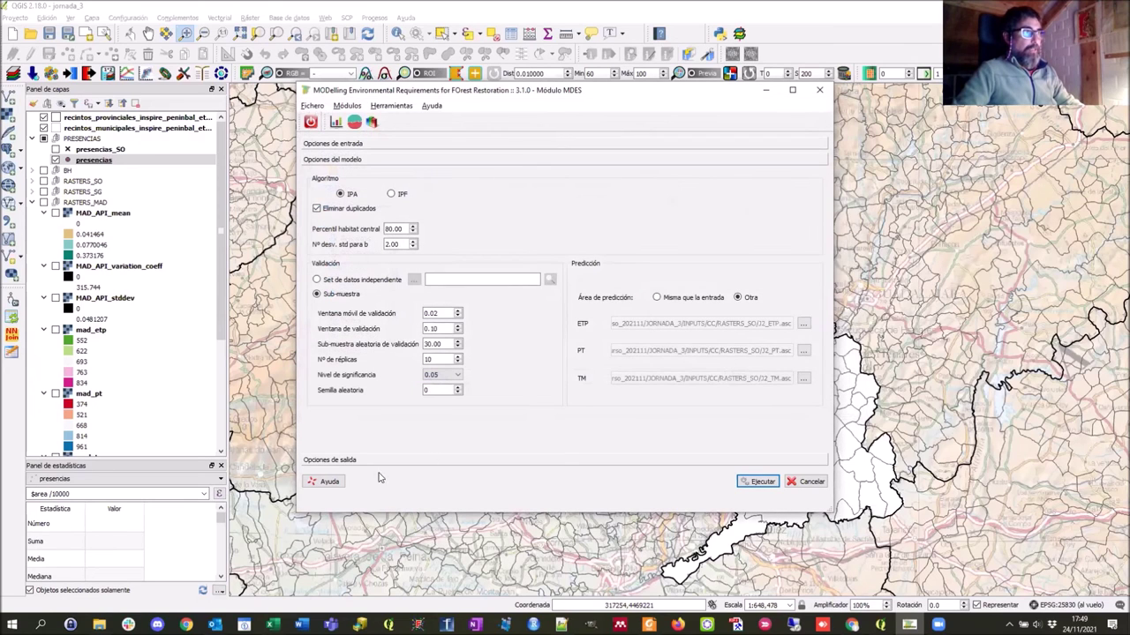
Name the output folder SO_CC and try to run the MDES model
click(343, 462)
click(411, 212)
key(Tab)
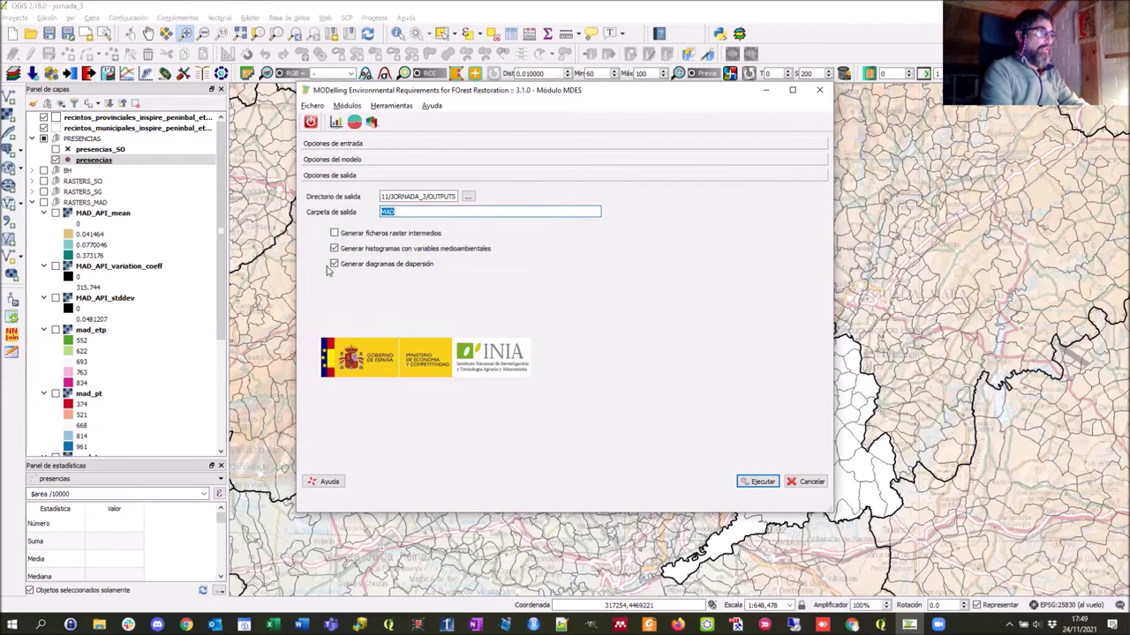
text(SO_CC)
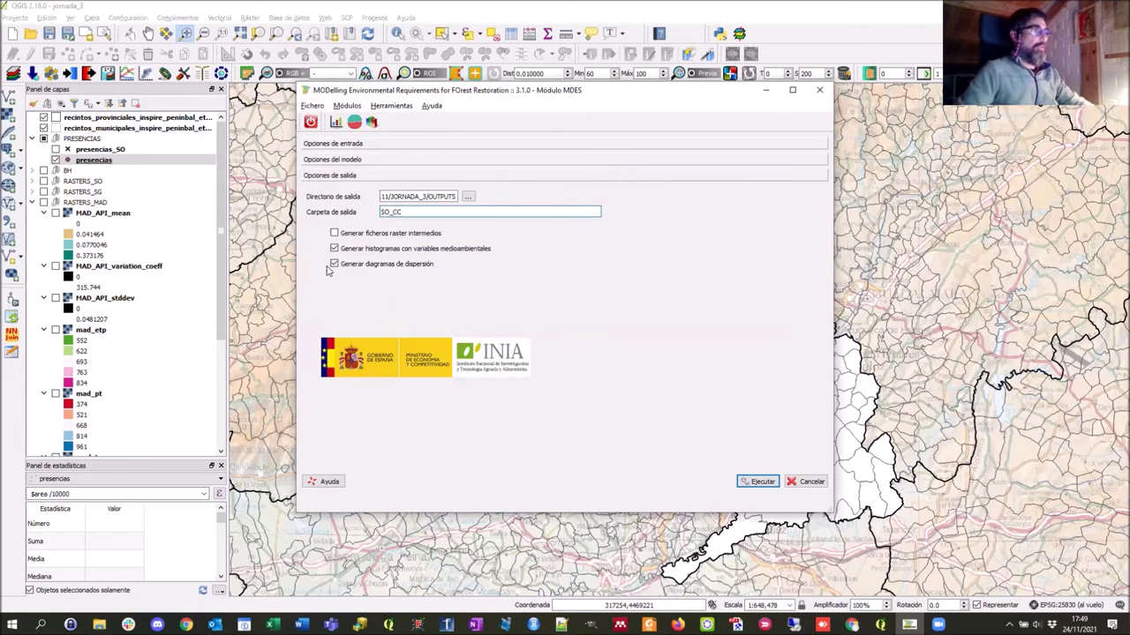
click(763, 483)
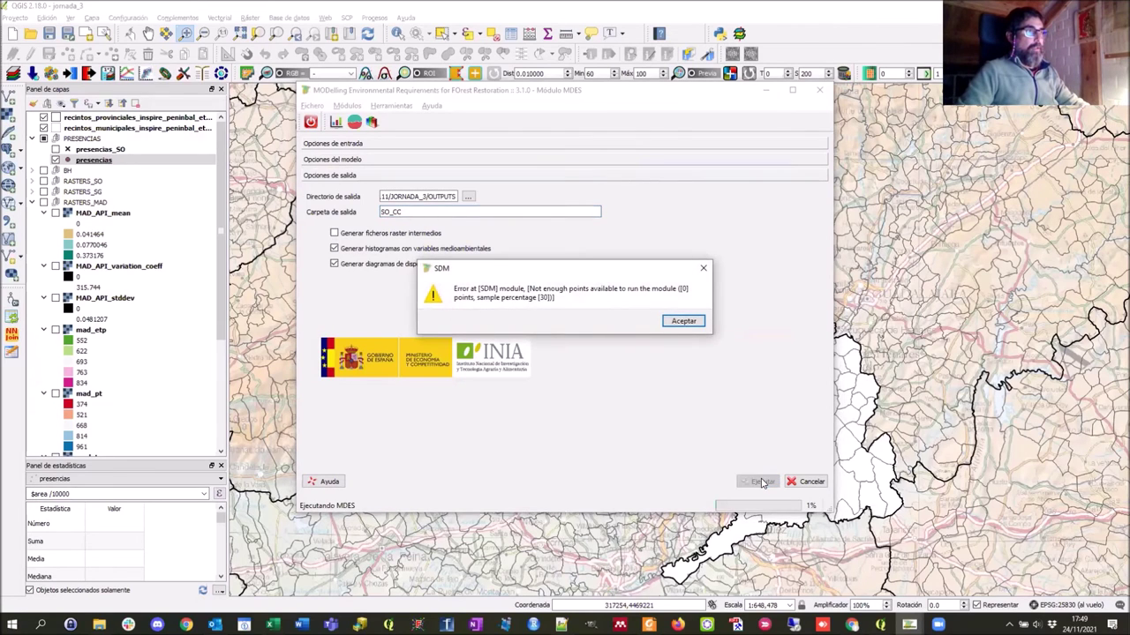
click(683, 322)
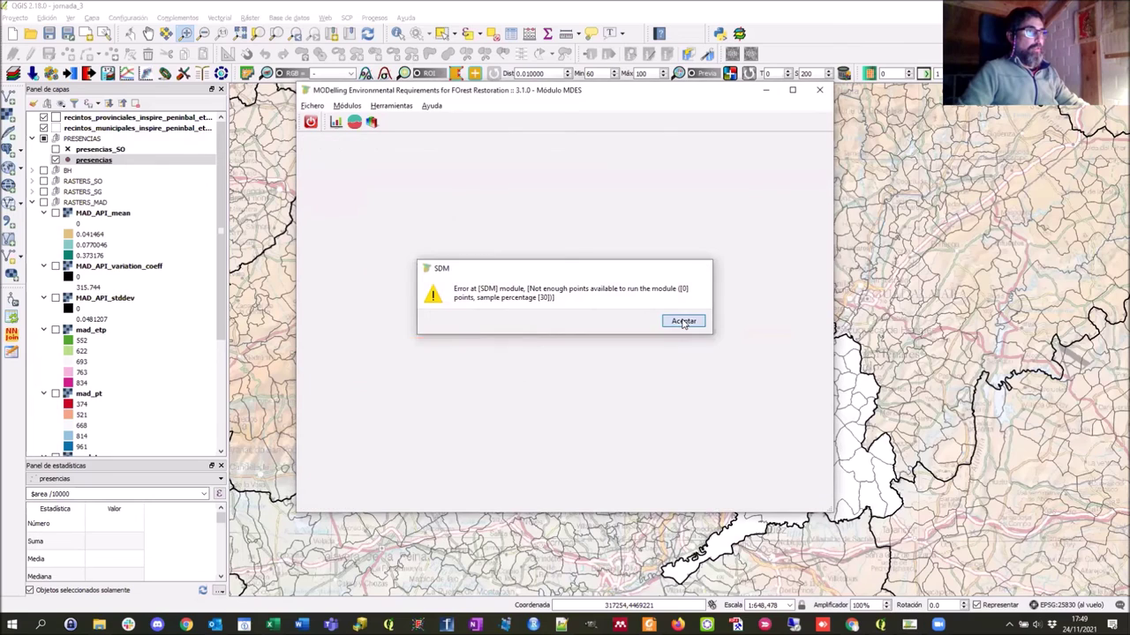
click(683, 322)
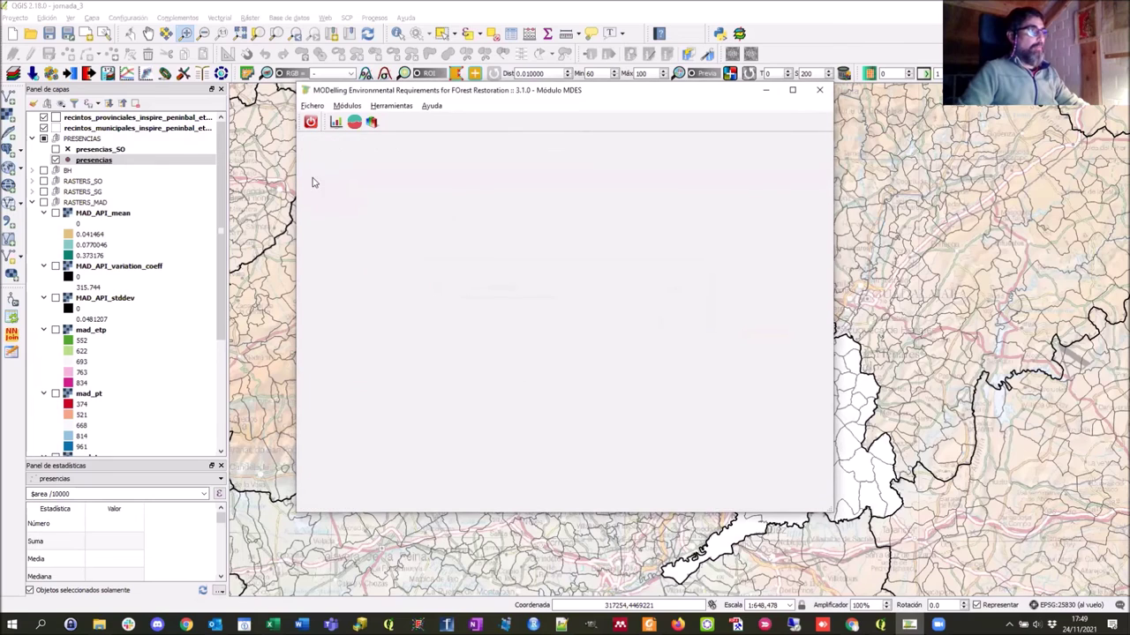
Reopen the MDES module, inspect the loaded presence points and replace the presence file with presencias_SO.csv from INPUTS
click(336, 122)
click(543, 179)
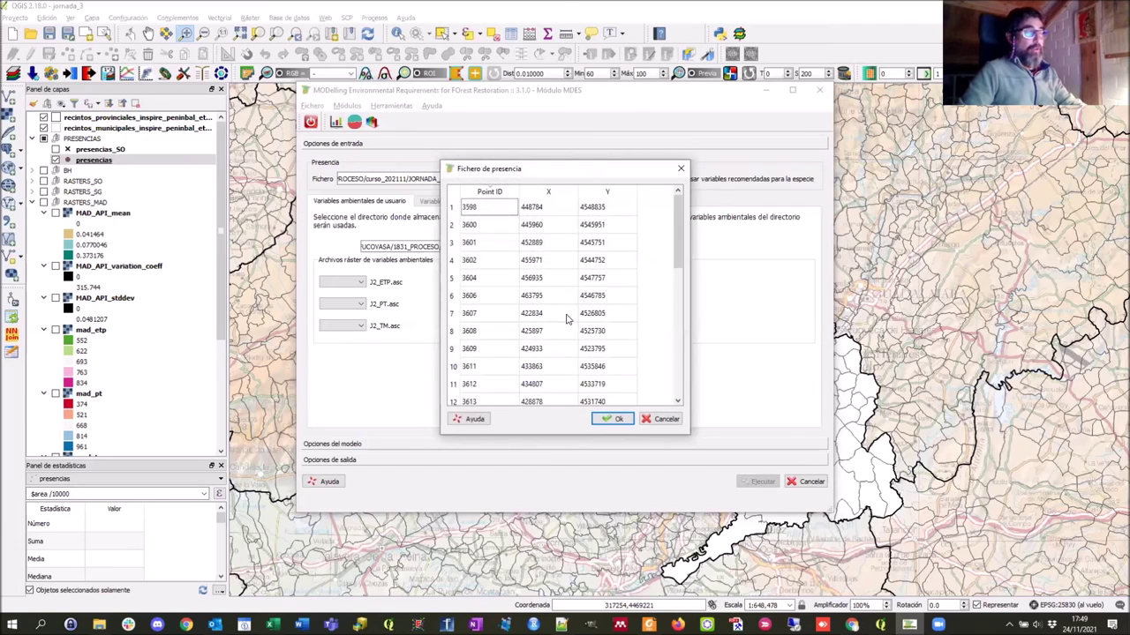
click(666, 420)
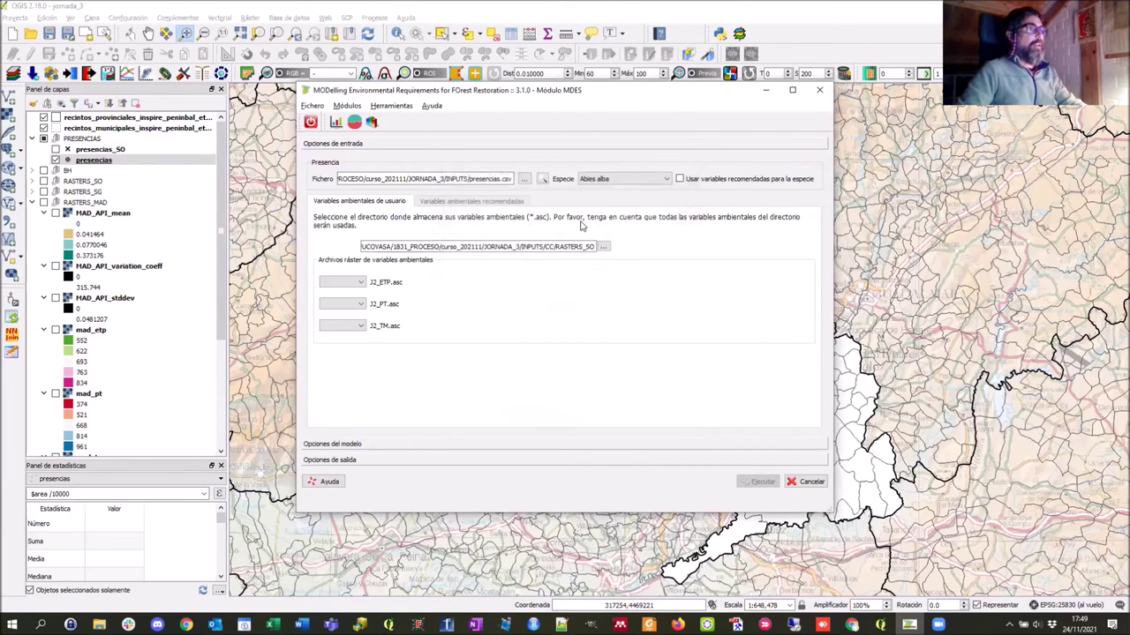
click(524, 180)
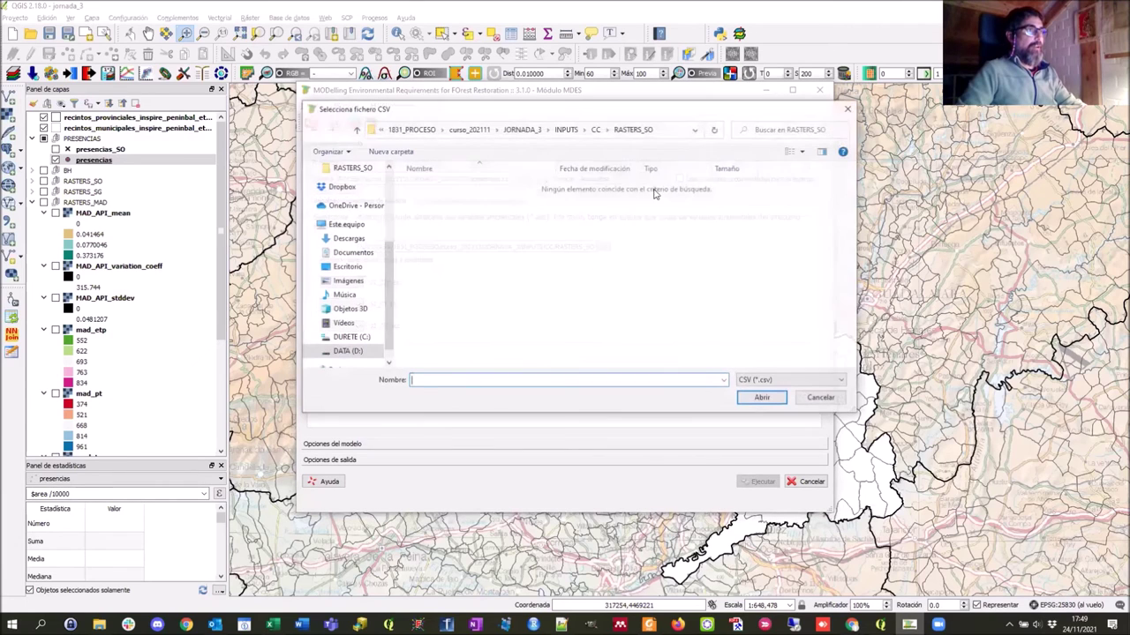
click(443, 250)
click(763, 398)
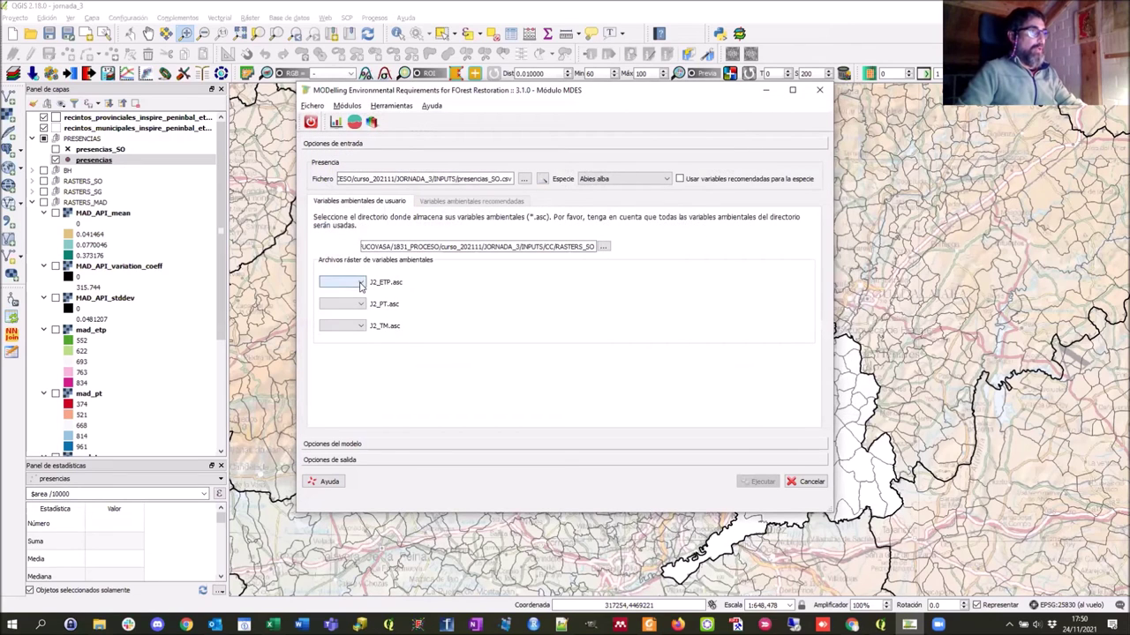
Set the species of the reopened MDES model to Quercus pyrenaica
click(607, 180)
scroll(628, 238, down, 3)
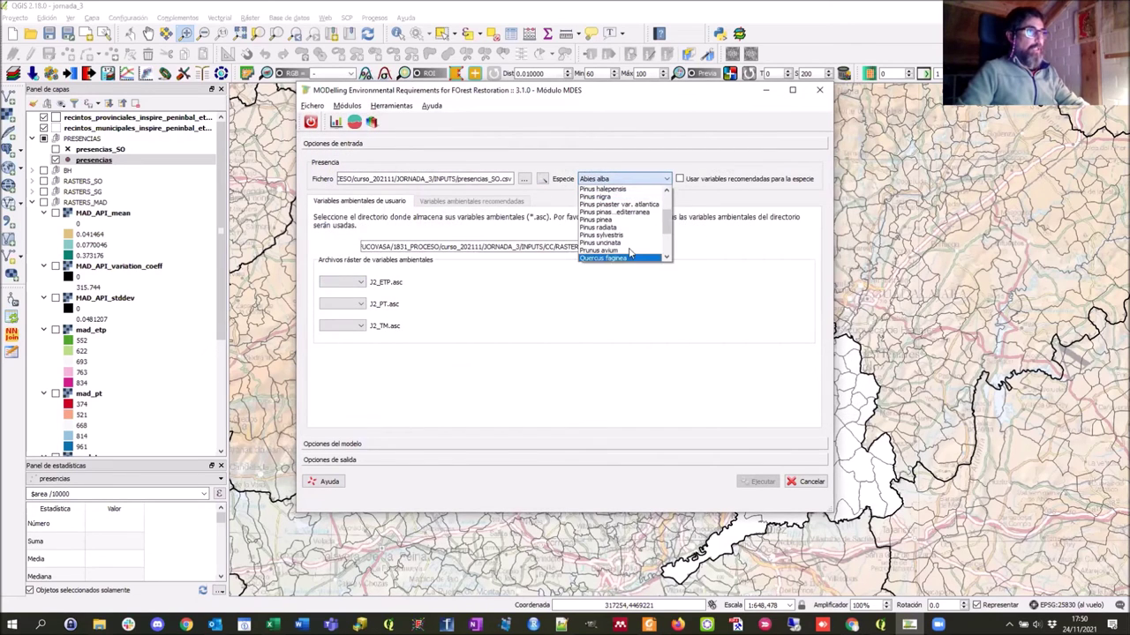
scroll(629, 252, down, 2)
click(622, 231)
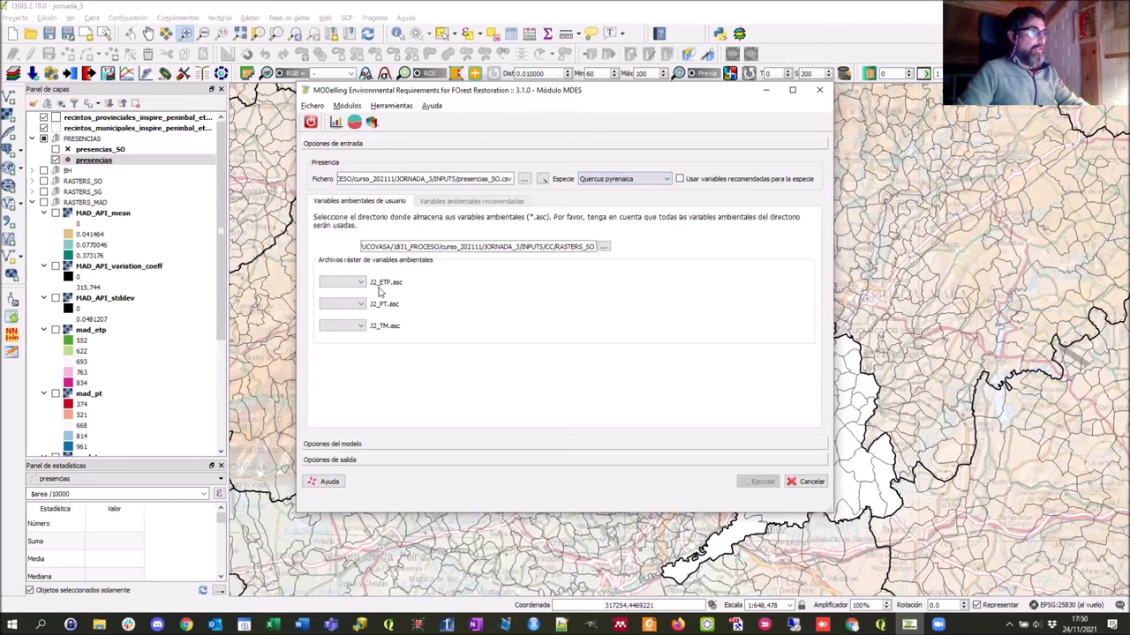
Assign the environmental variables again: ETP to J2_ETP.asc, PT to J2_PT.asc and TM to J2_TM.asc
click(361, 284)
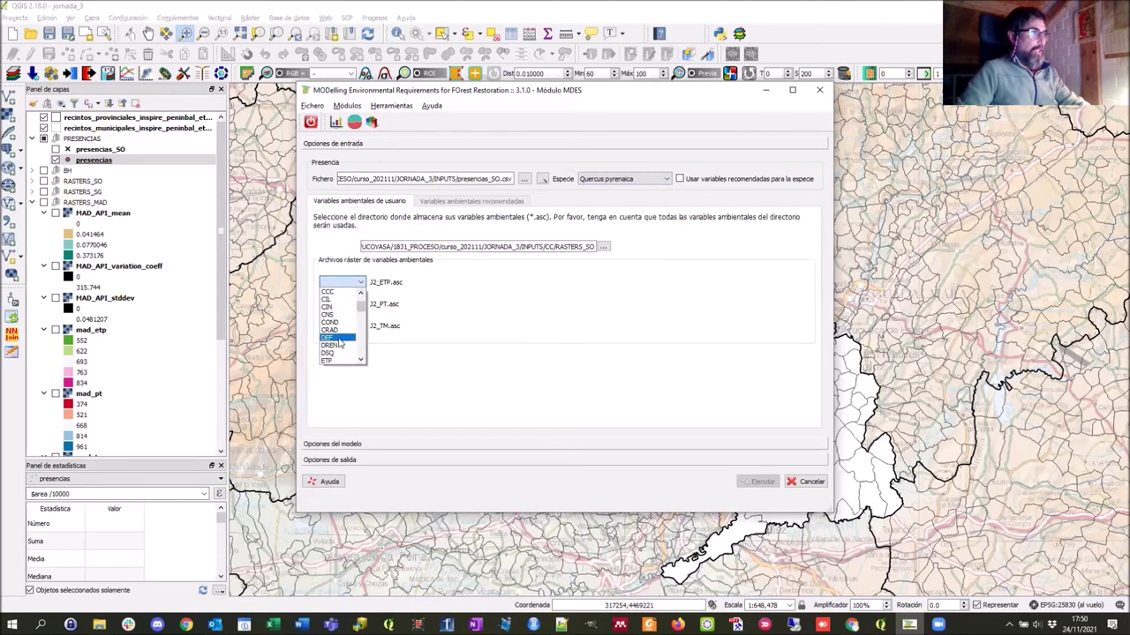
click(326, 360)
click(360, 305)
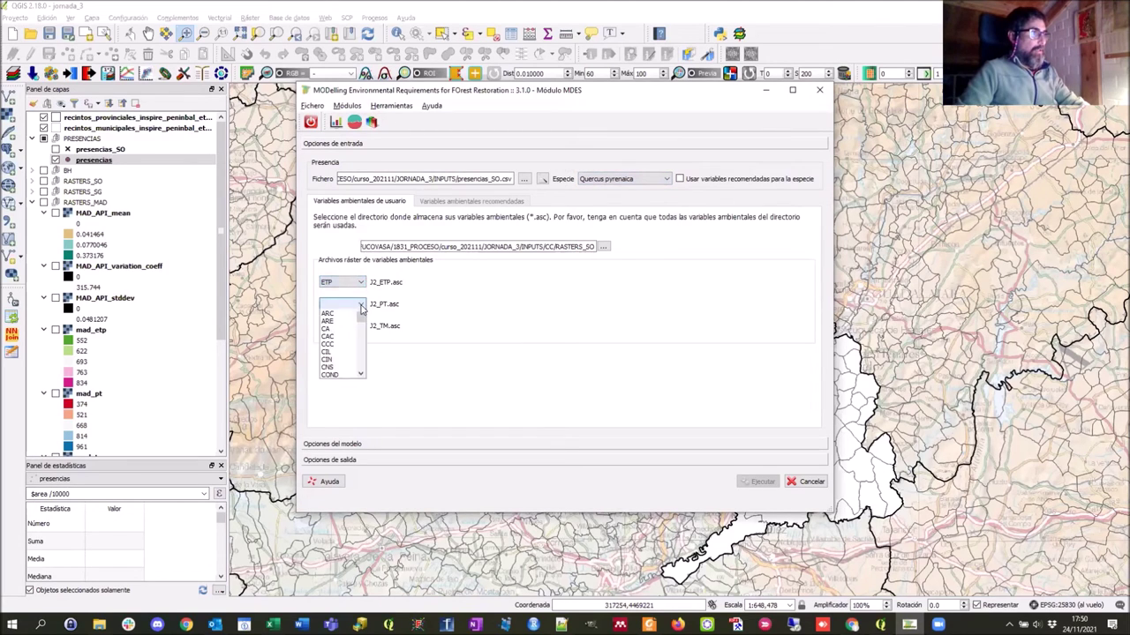
drag(362, 328, 362, 360)
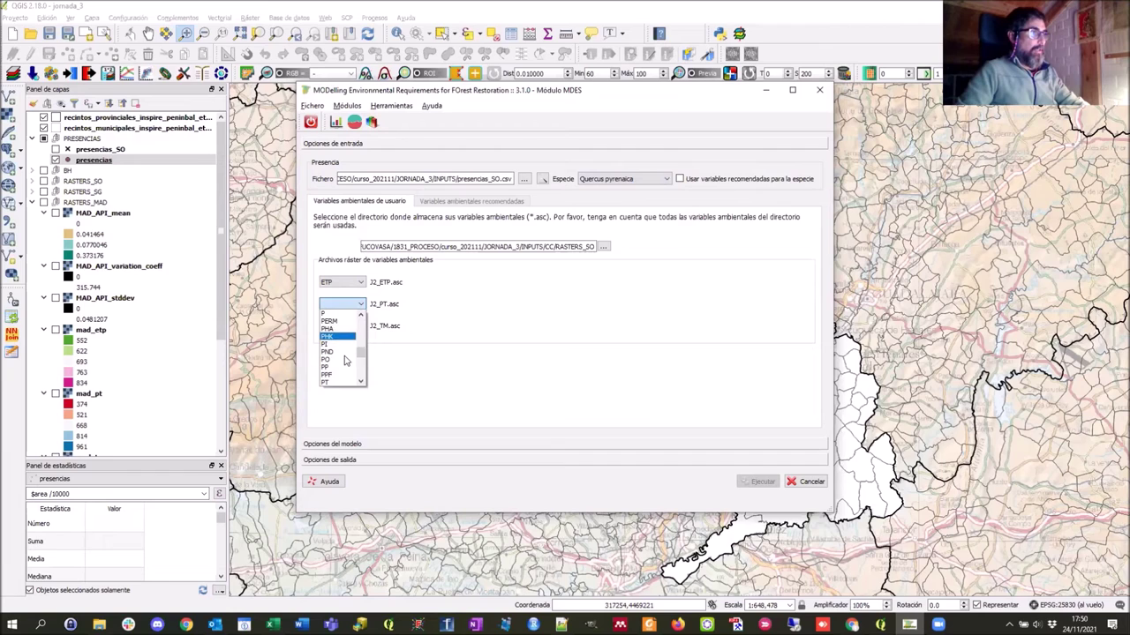
click(348, 358)
click(362, 326)
drag(361, 350, 364, 386)
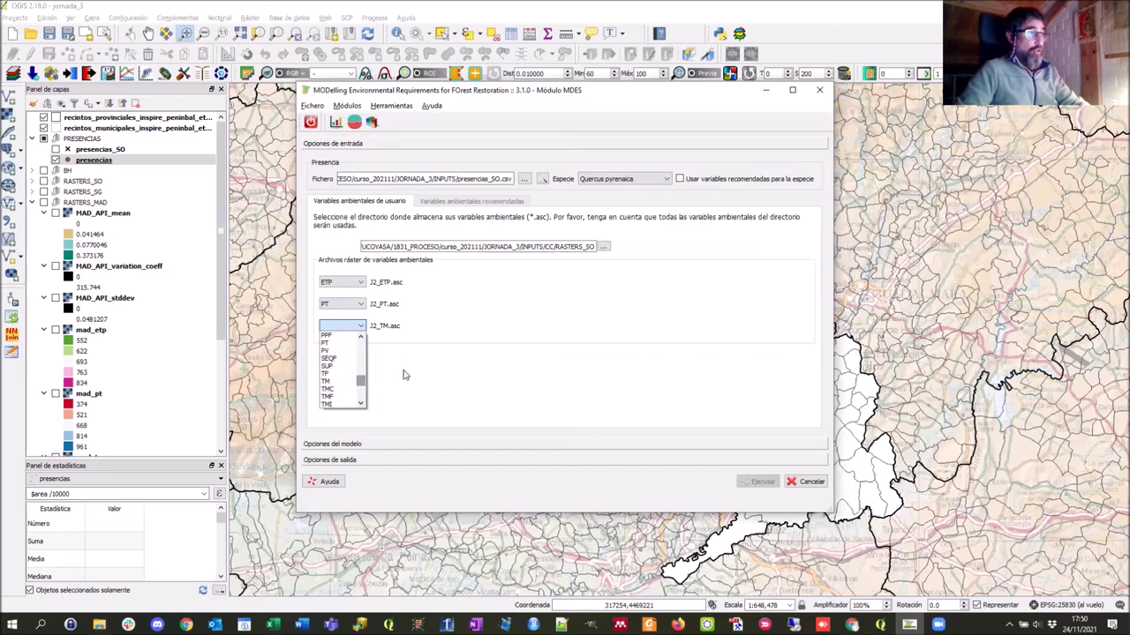
Set the prediction area to Otra and use CC_ETP.asc from INPUTS/CC/RASTERS_SO_CC as the ETP prediction raster
click(503, 446)
click(505, 447)
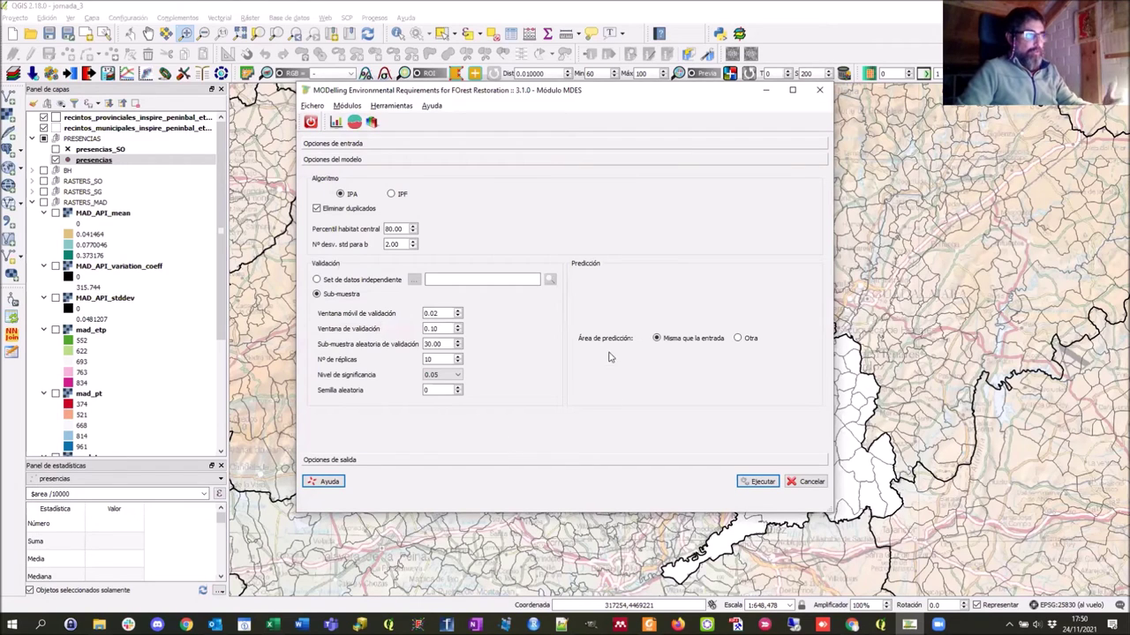
click(738, 339)
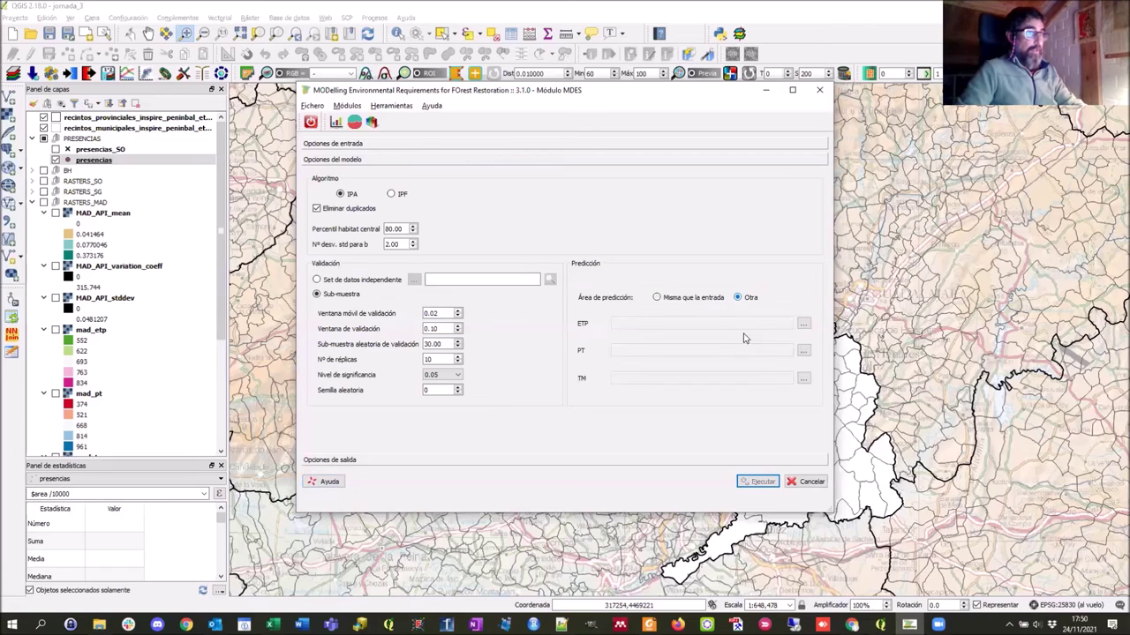
click(800, 324)
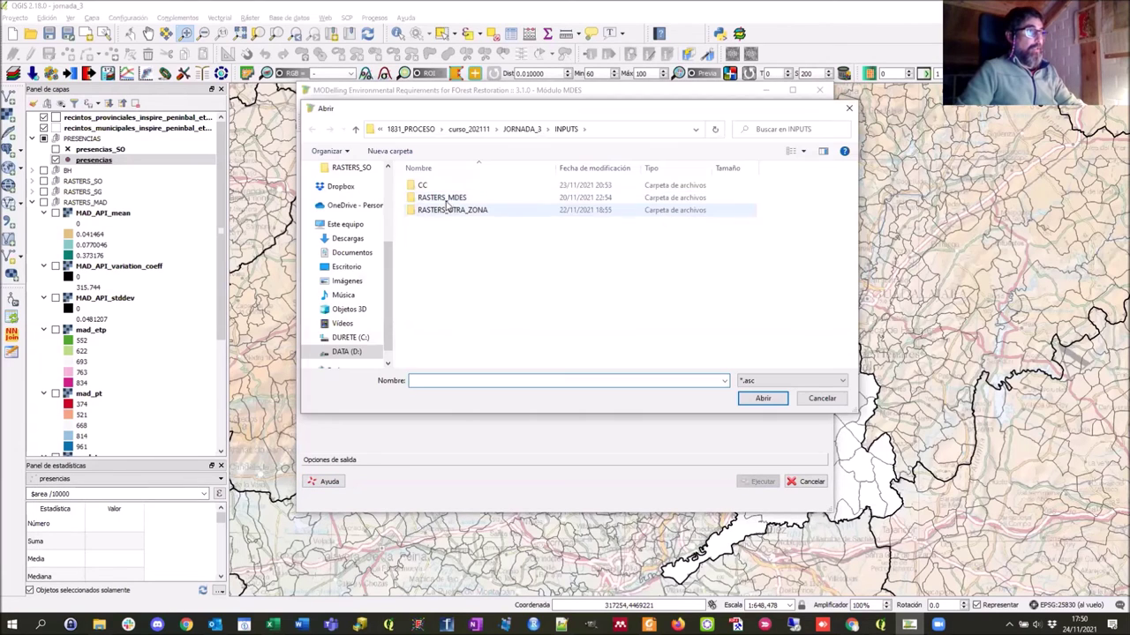
double_click(435, 186)
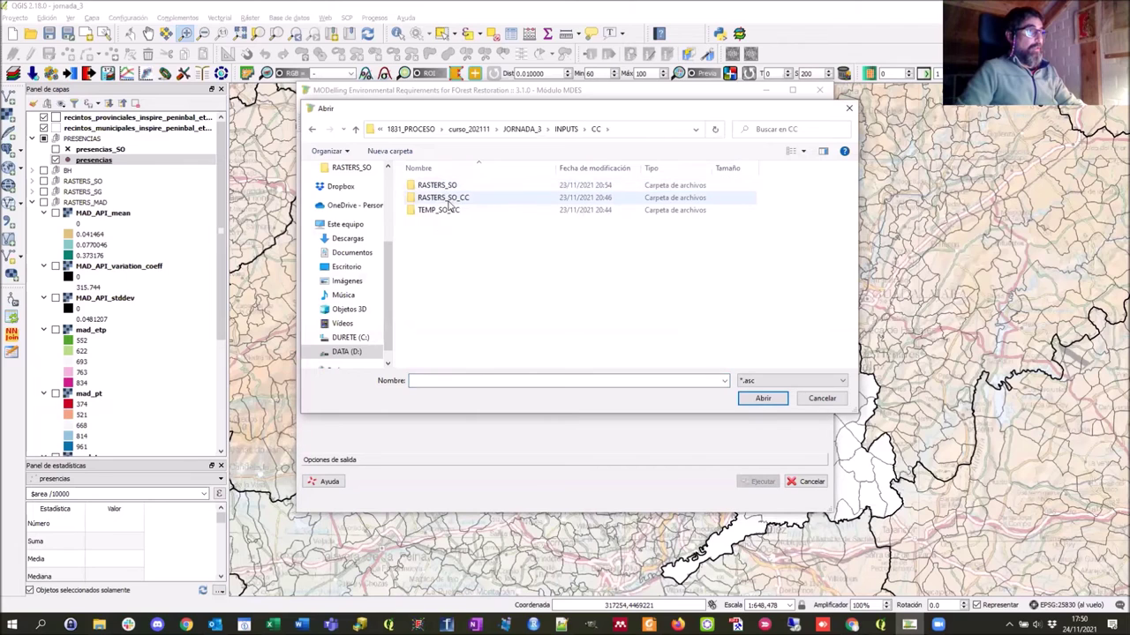
double_click(448, 201)
click(435, 186)
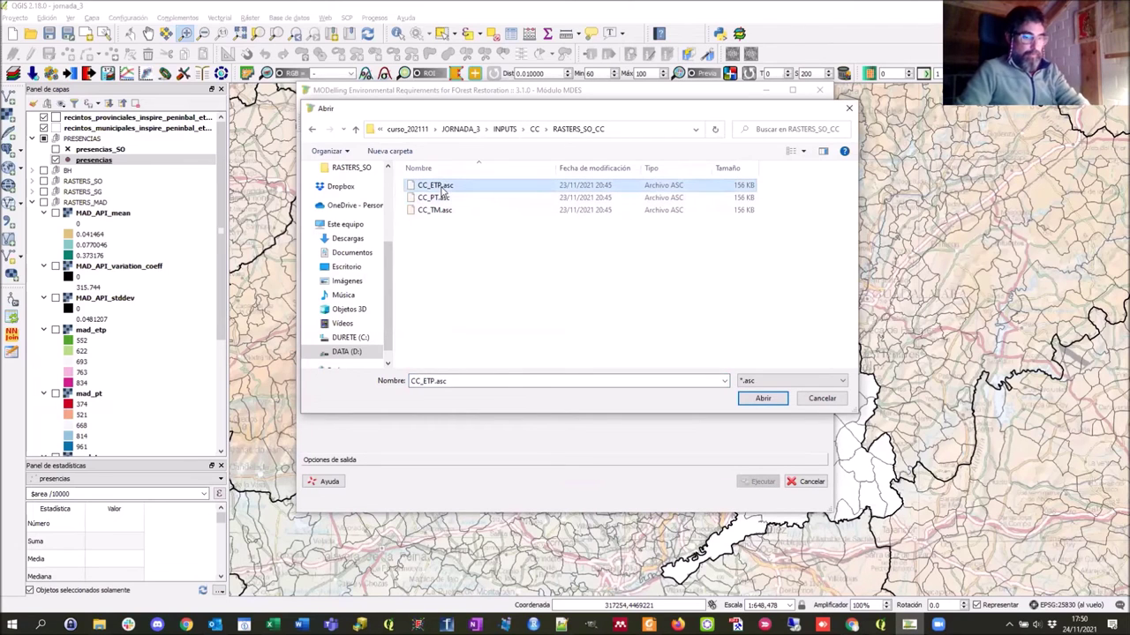
click(763, 398)
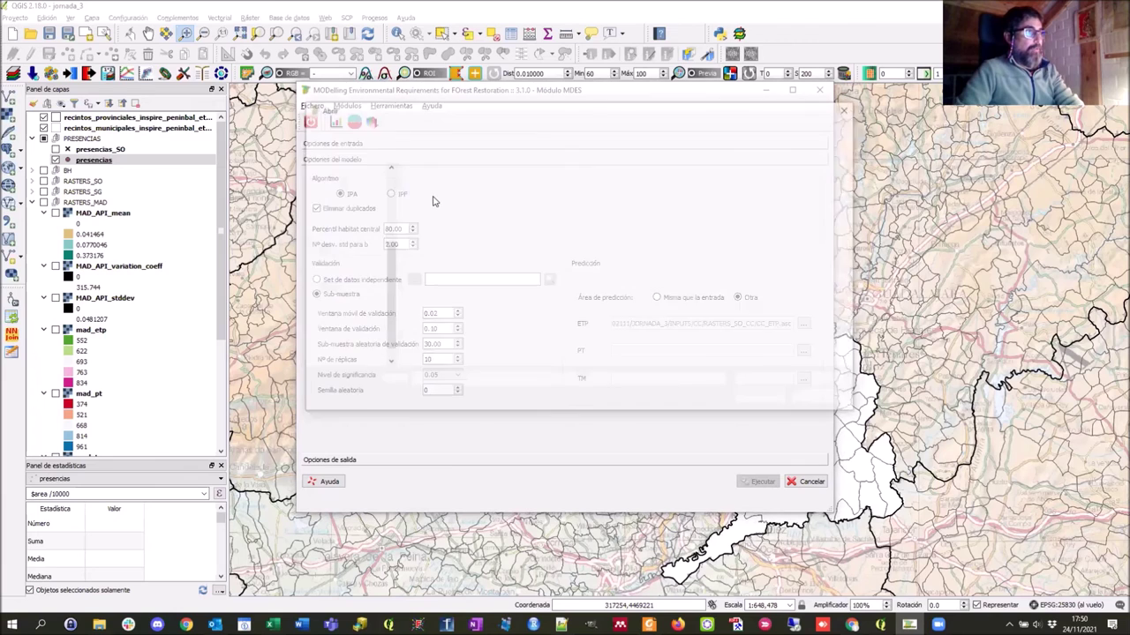
Set the PT prediction raster to CC_PT.asc and the TM prediction raster to CC_TM.asc
click(803, 351)
click(415, 196)
click(750, 399)
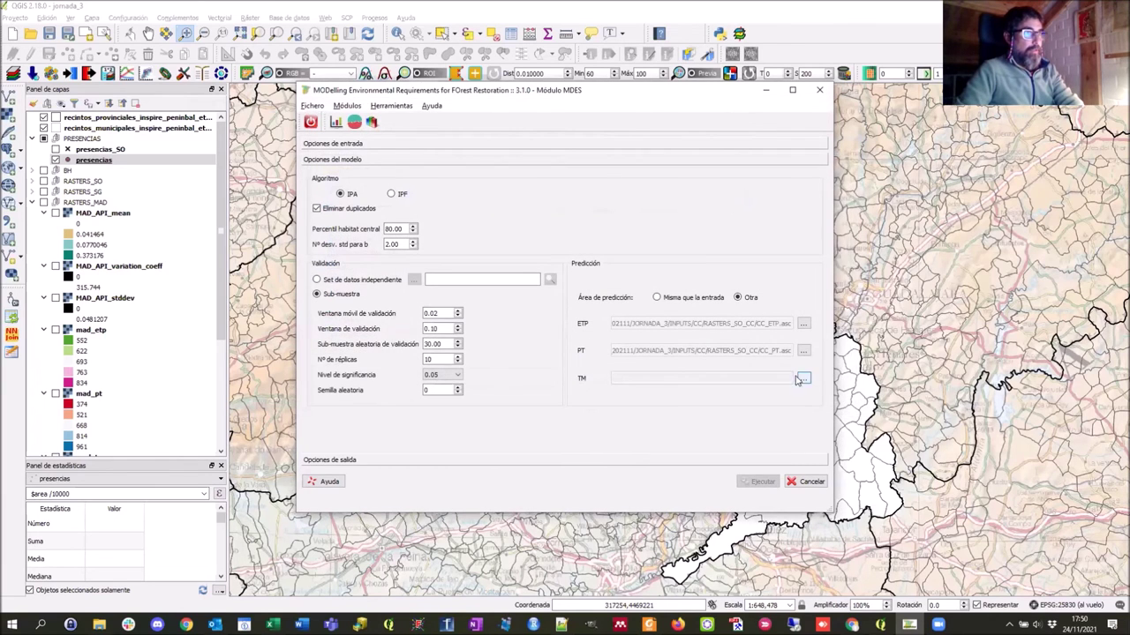
click(803, 377)
click(433, 214)
click(751, 398)
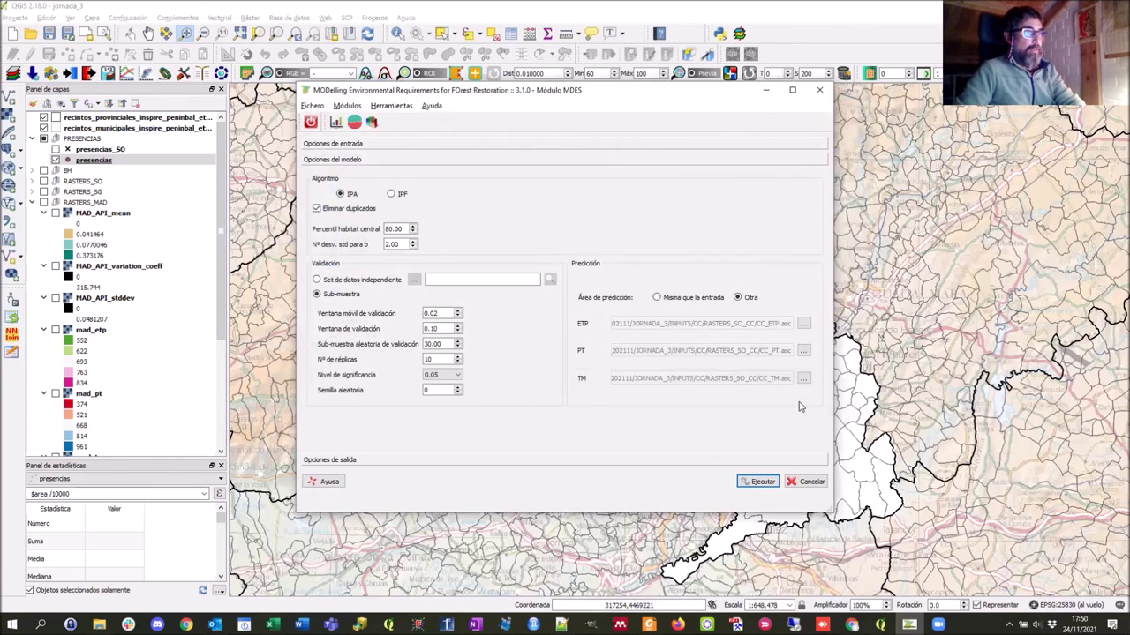
Check the output options and run the MDES model into the SO_CC output folder
click(388, 460)
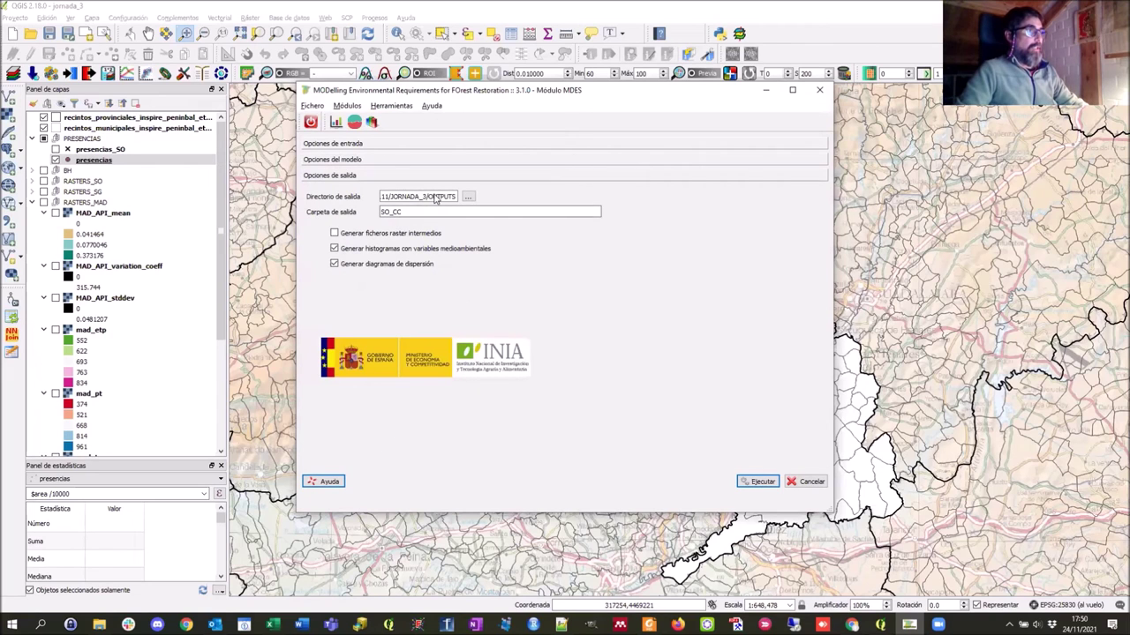
click(762, 482)
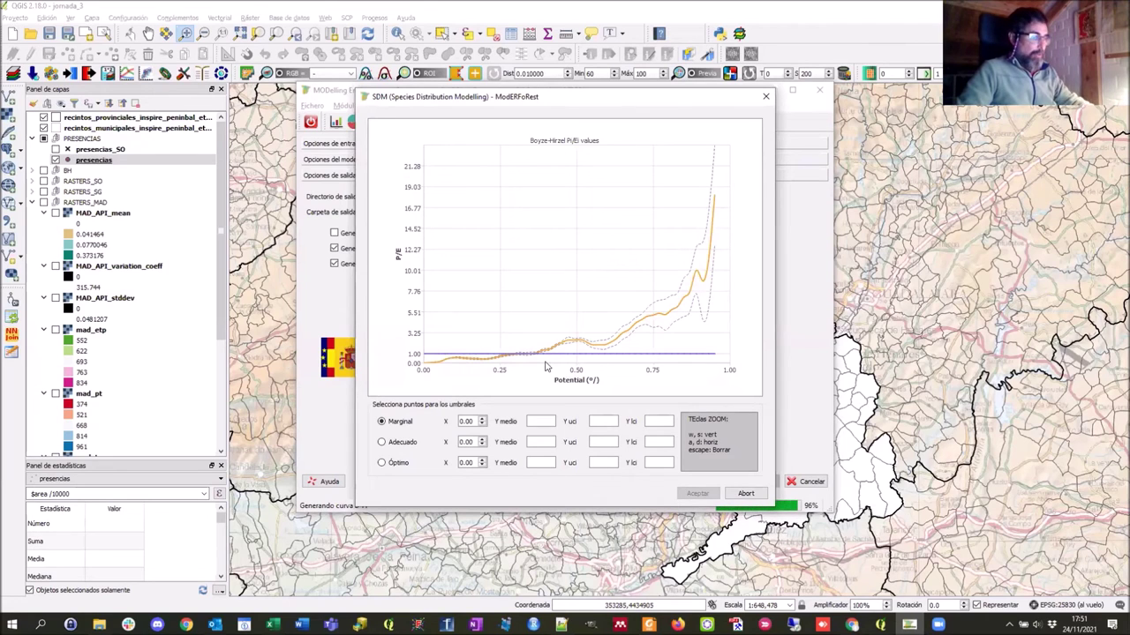
Set the curve thresholds to Marginal 0.37, Adecuado 0.51 and Óptimo 0.64, and finish the MDES calculation
key(w)
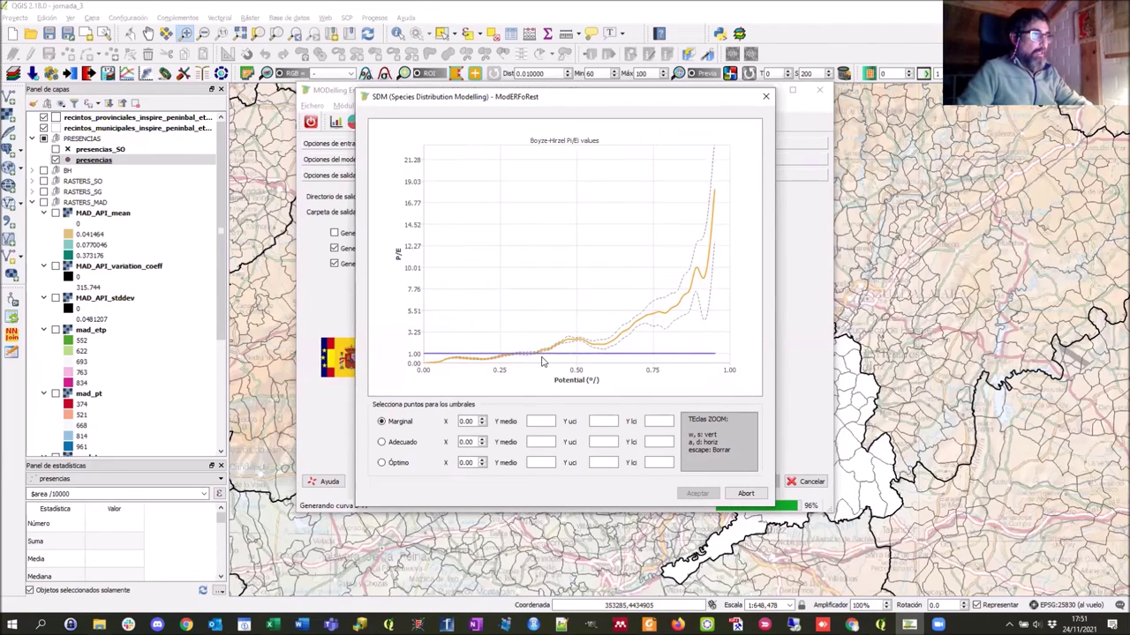
key(w)
key(w)
key(w)
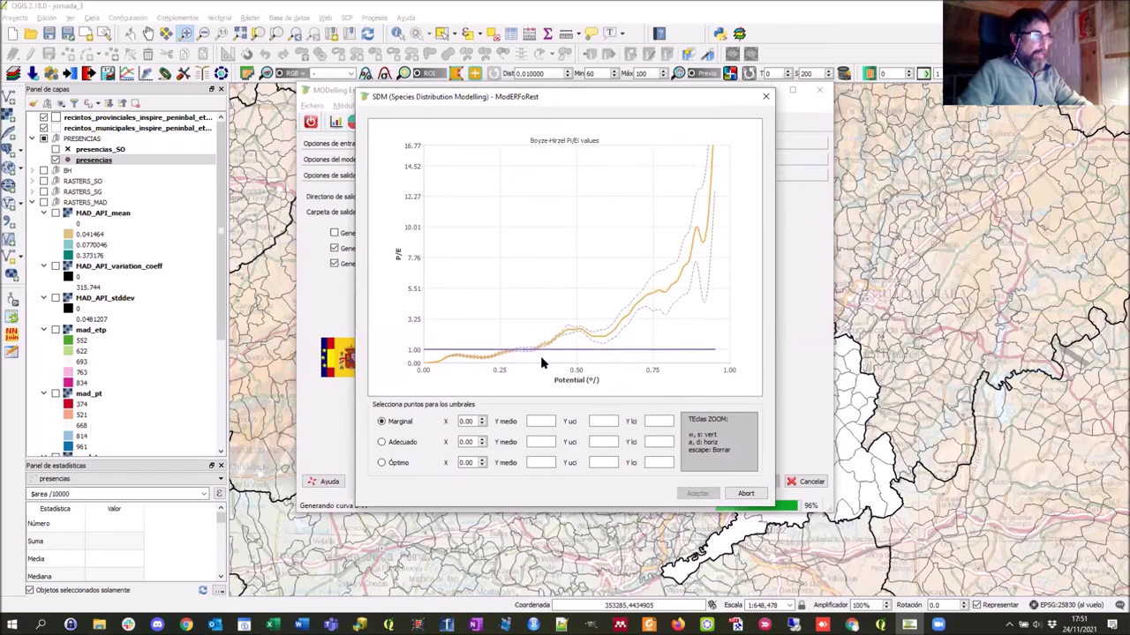
key(w)
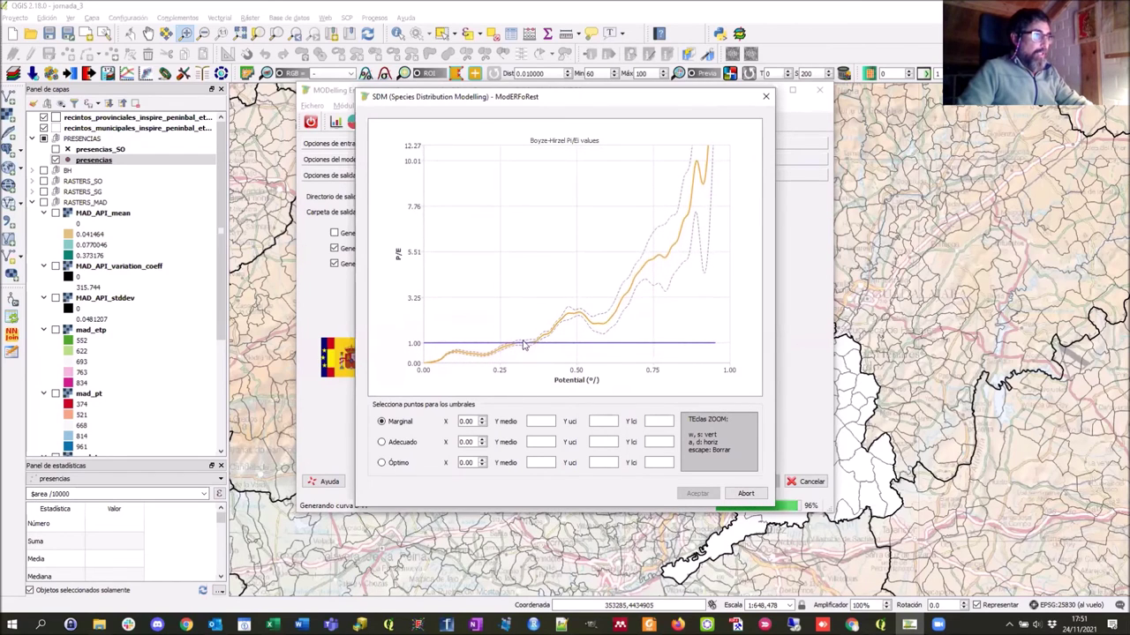
click(536, 340)
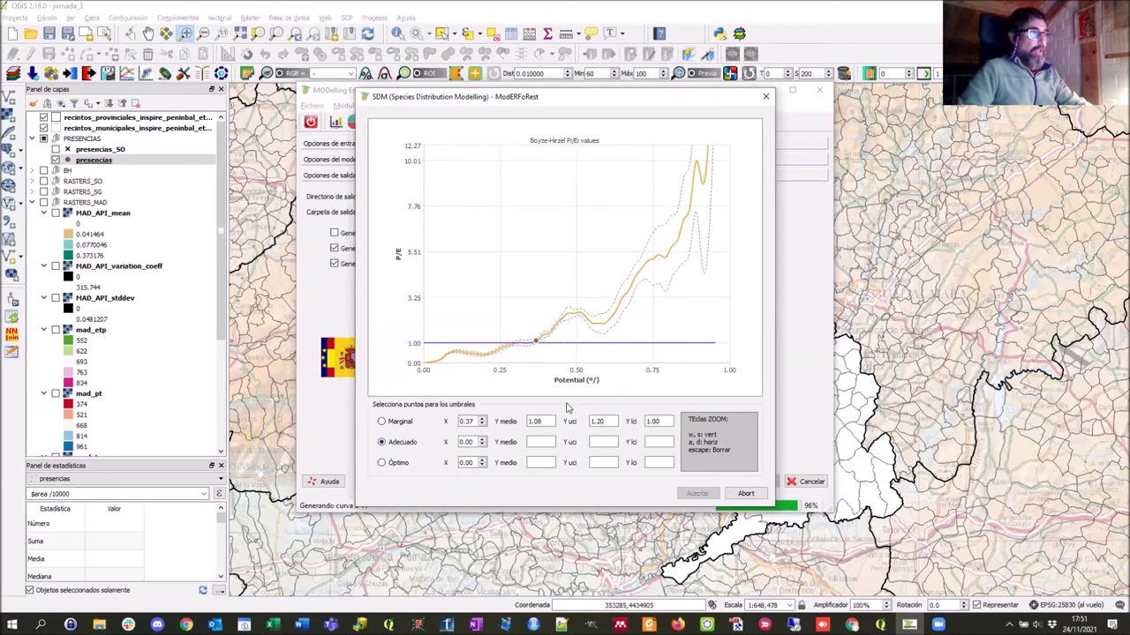
click(579, 316)
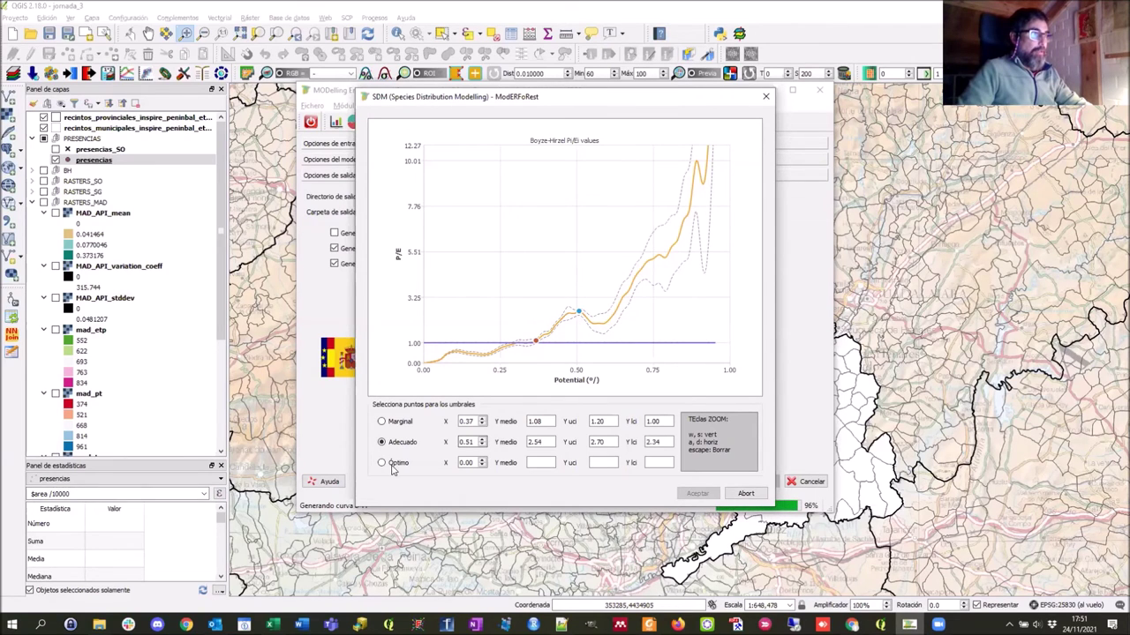
click(619, 314)
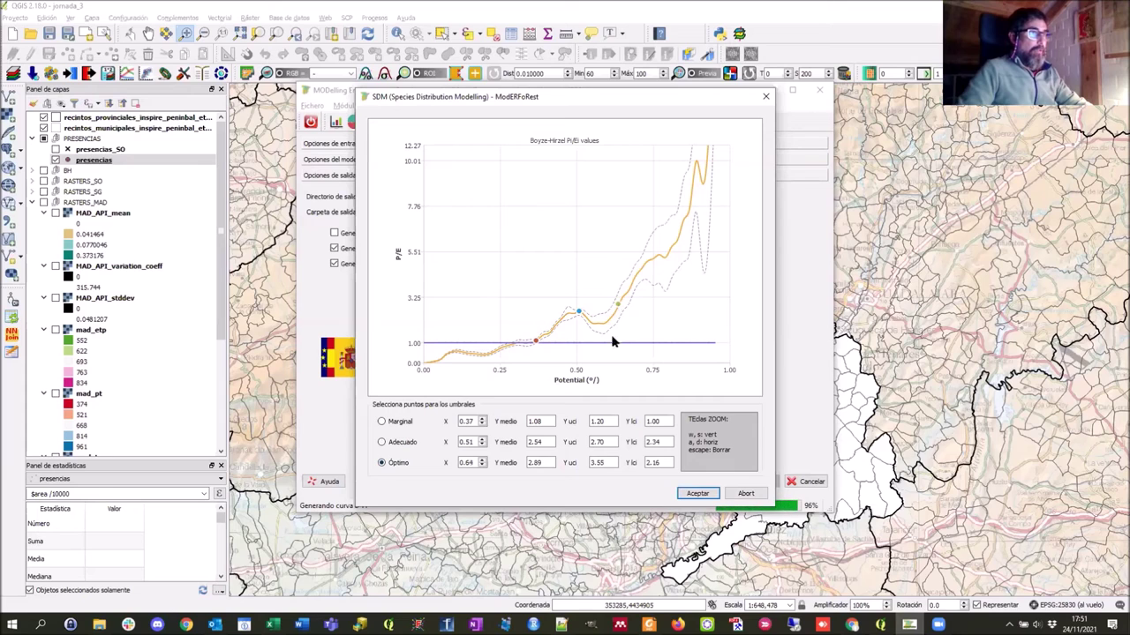
click(697, 494)
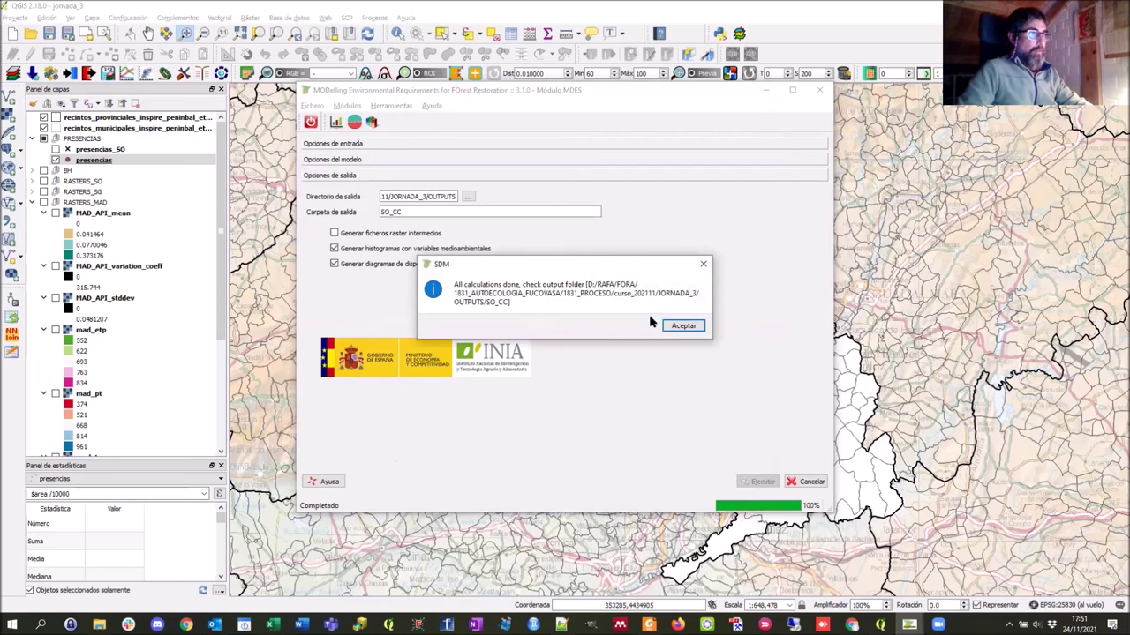
click(684, 325)
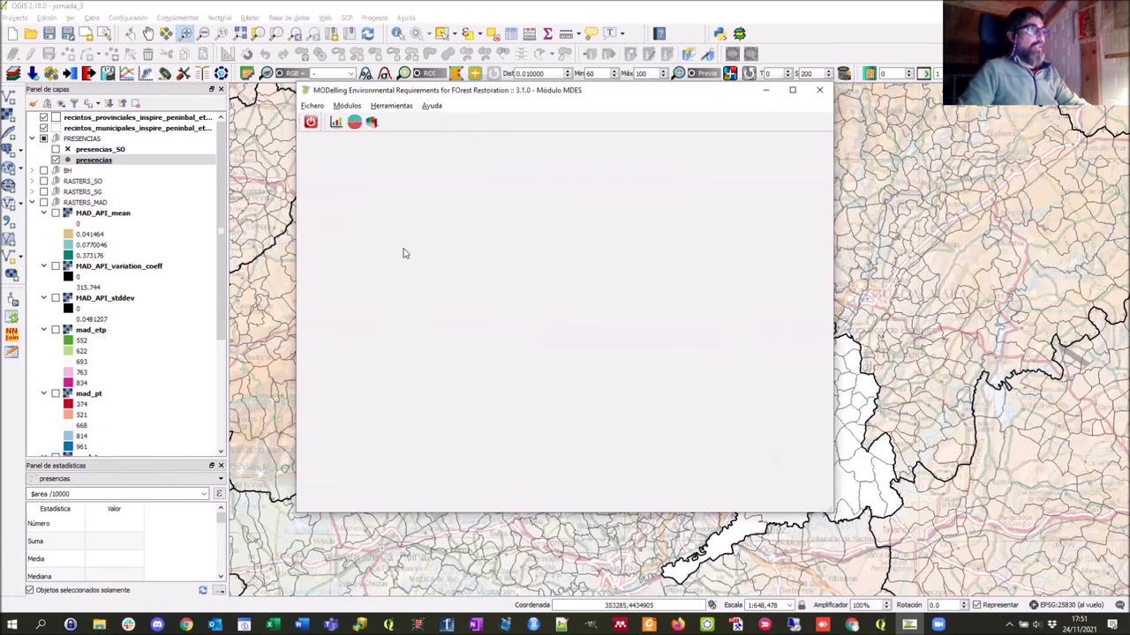
Switch to File Explorer and open the SO_CC folder inside JORNADA_3/OUTPUTS
key(alt+Tab)
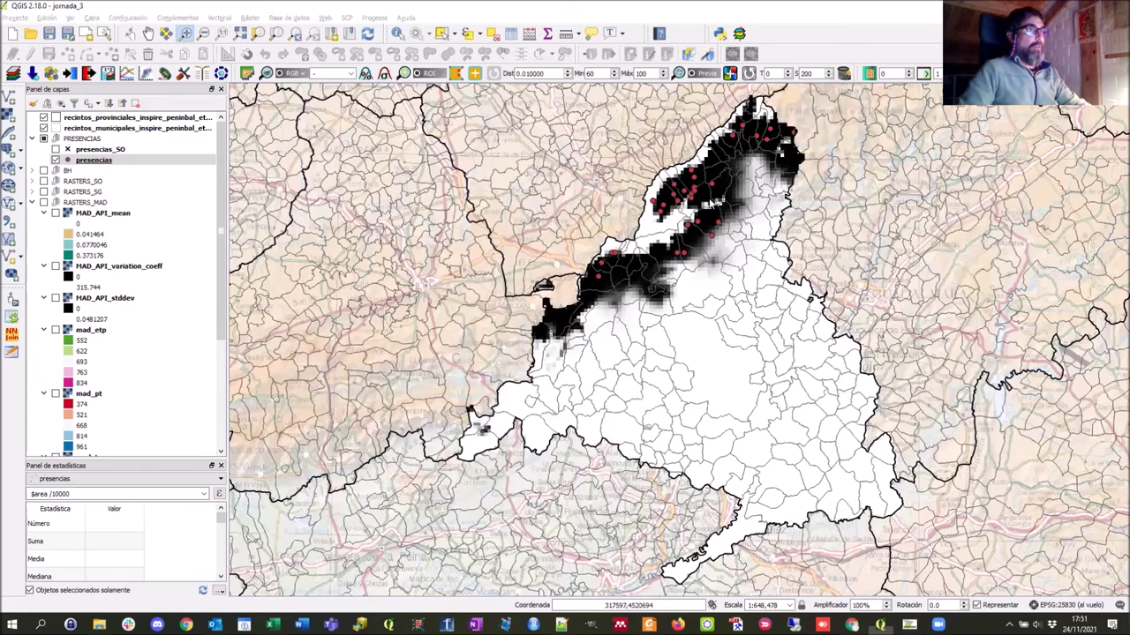
key(alt+Tab)
click(726, 196)
click(515, 248)
double_click(515, 250)
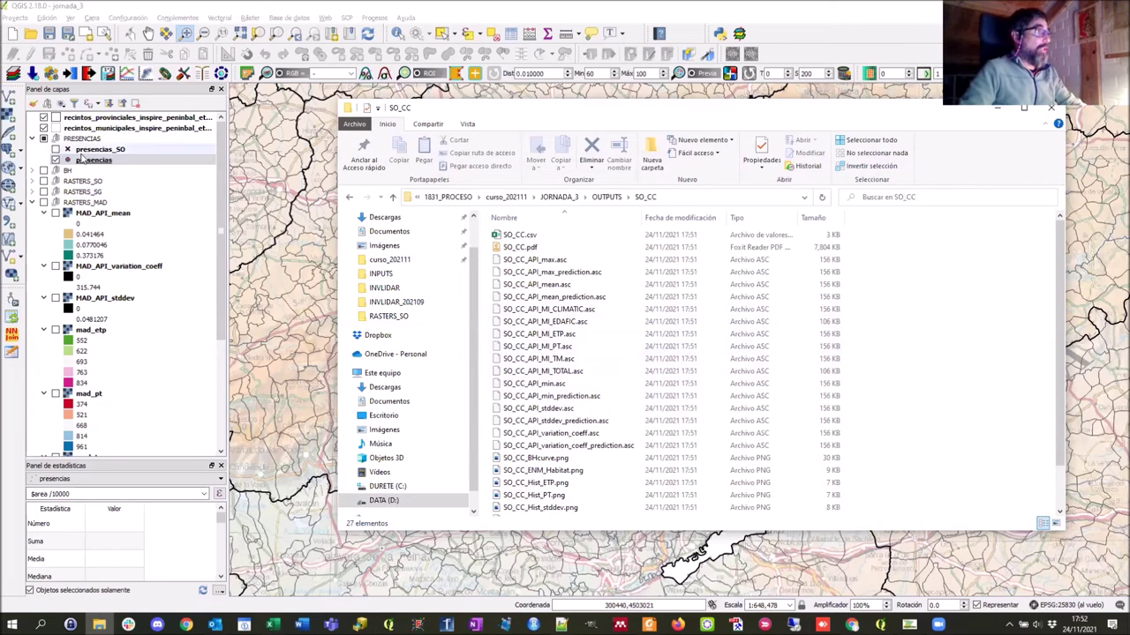
Add SO_CC_API_mean.asc and SO_CC_API_mean_prediction.asc to the RASTERS_SO group in QGIS with CRS ETRS89 / UTM zone 30N
click(84, 183)
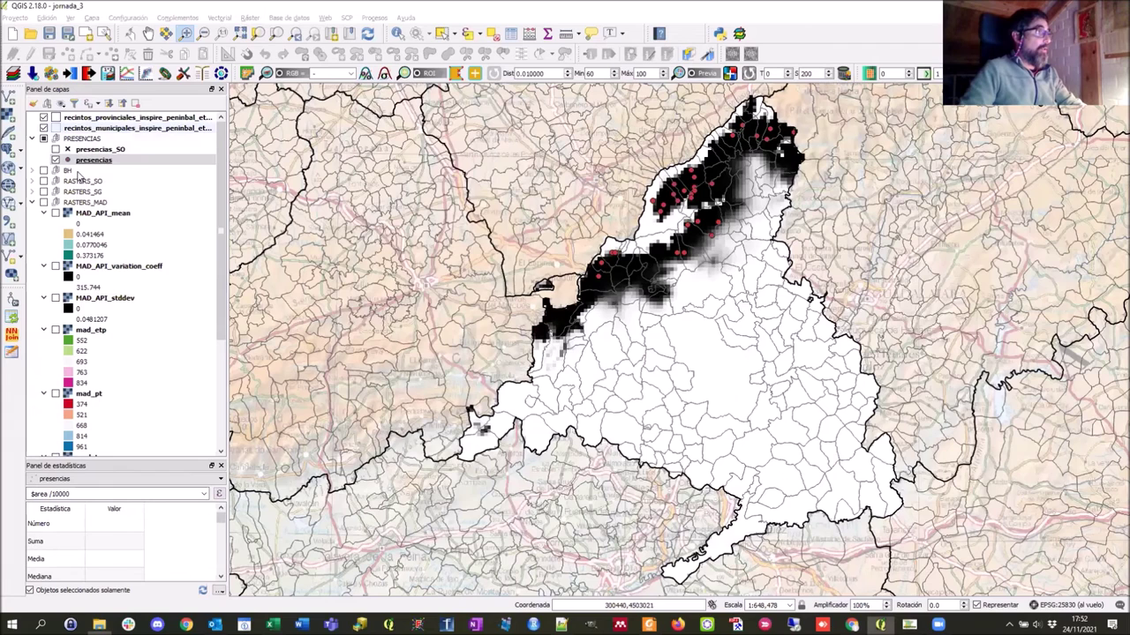
click(80, 183)
key(alt+Tab)
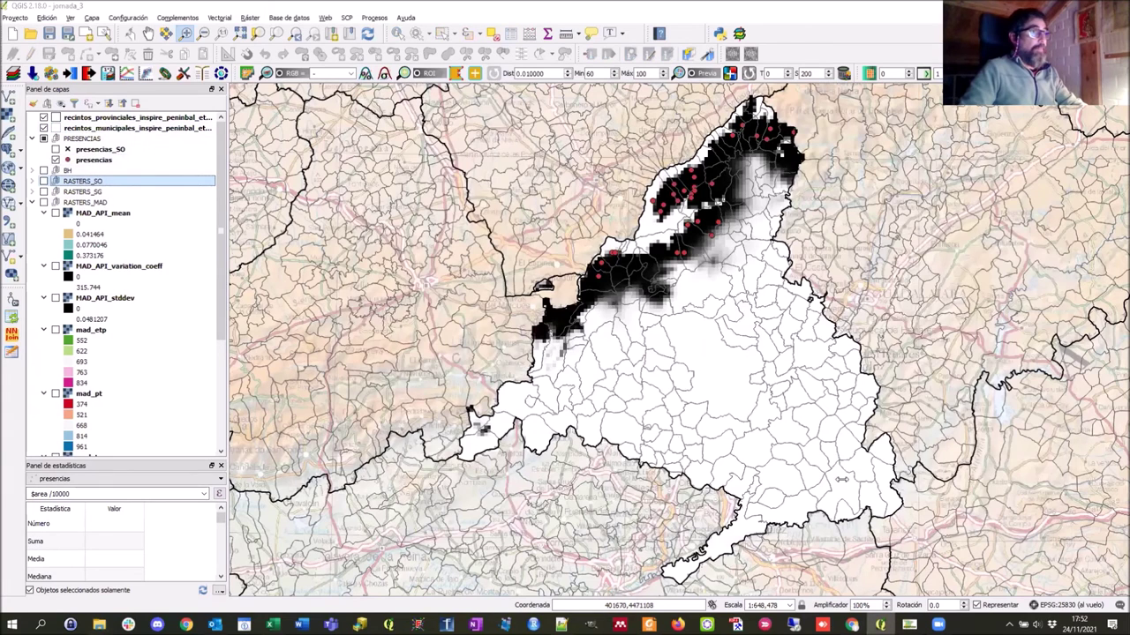
click(549, 286)
ctrl+click(556, 297)
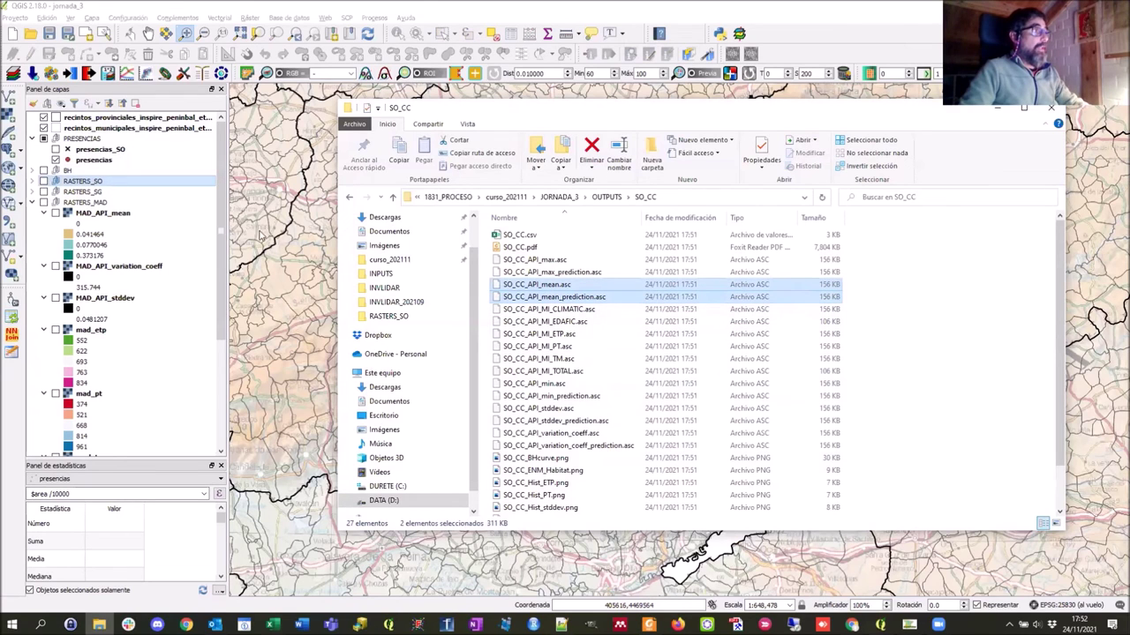
click(619, 557)
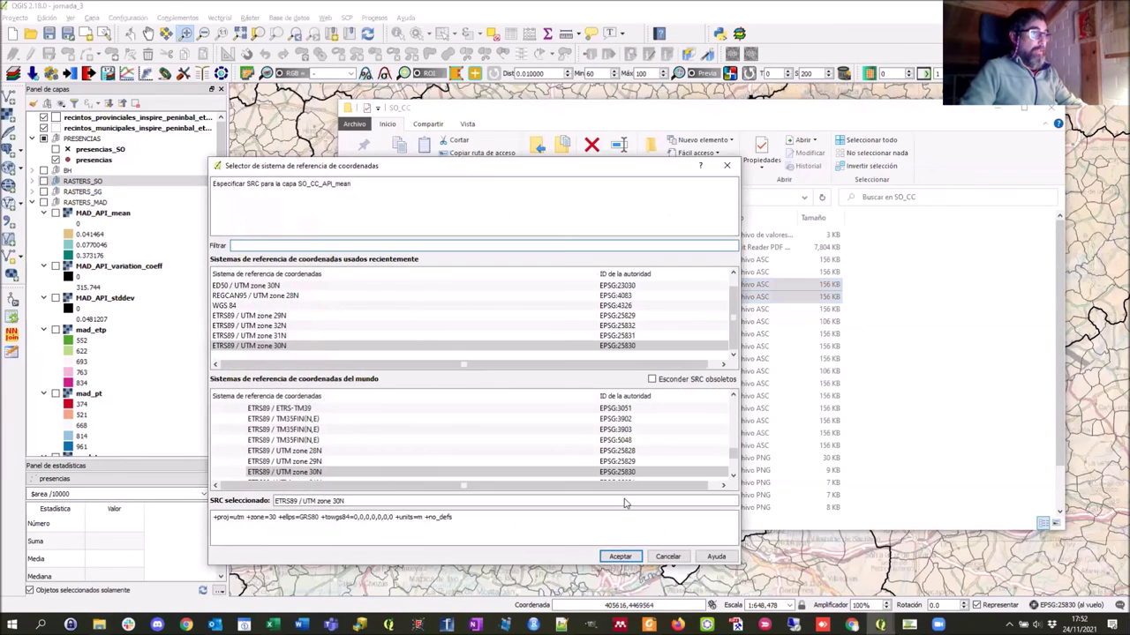
click(619, 556)
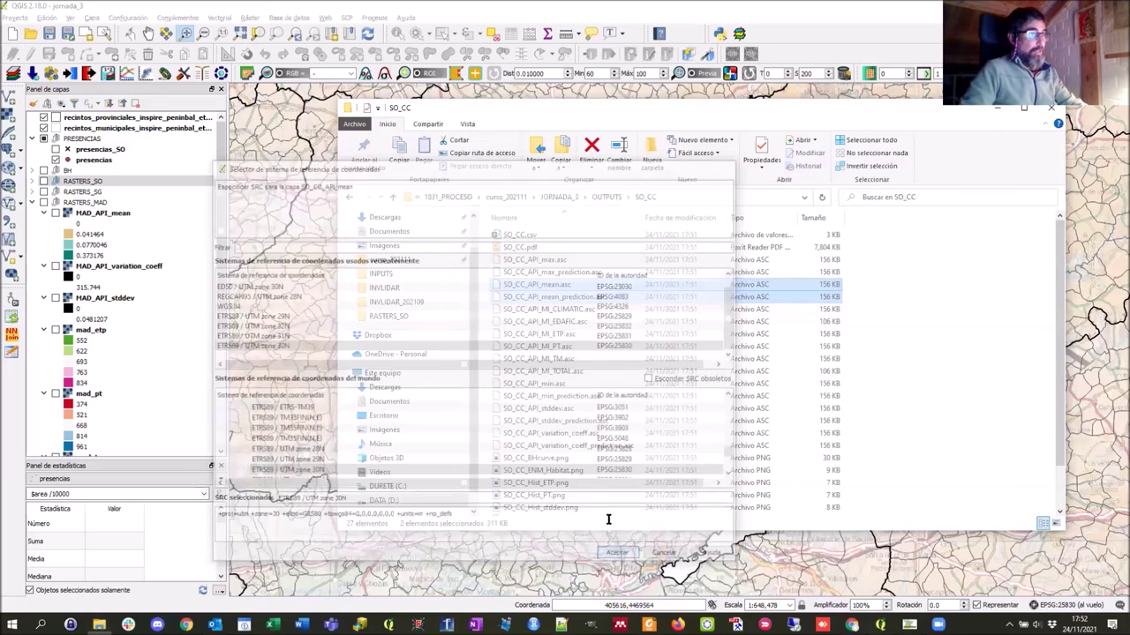
key(Return)
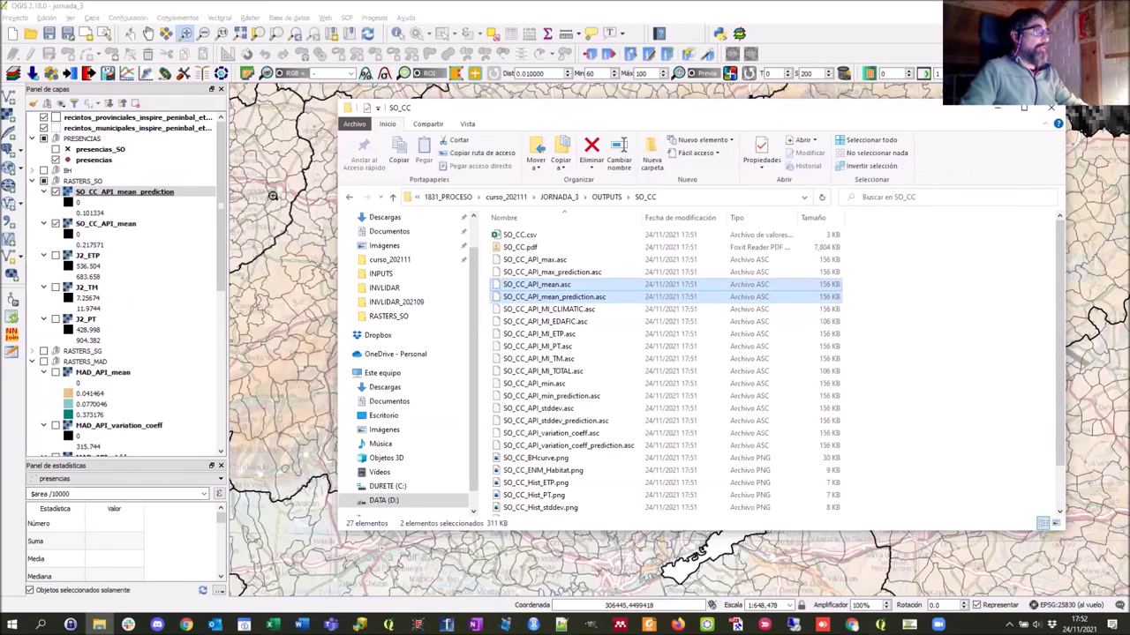
Compare SO_CC_API_mean with SO_CC_API_mean_prediction over the RASTERS_SO area, with the presencias_SO points shown
click(106, 191)
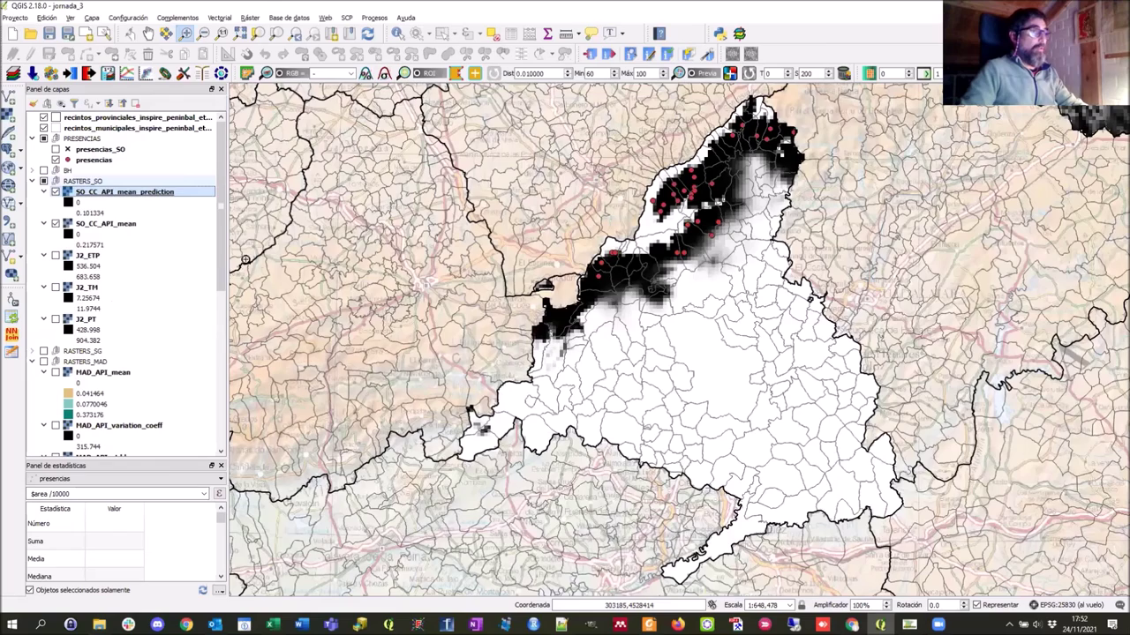
right_click(89, 181)
click(126, 186)
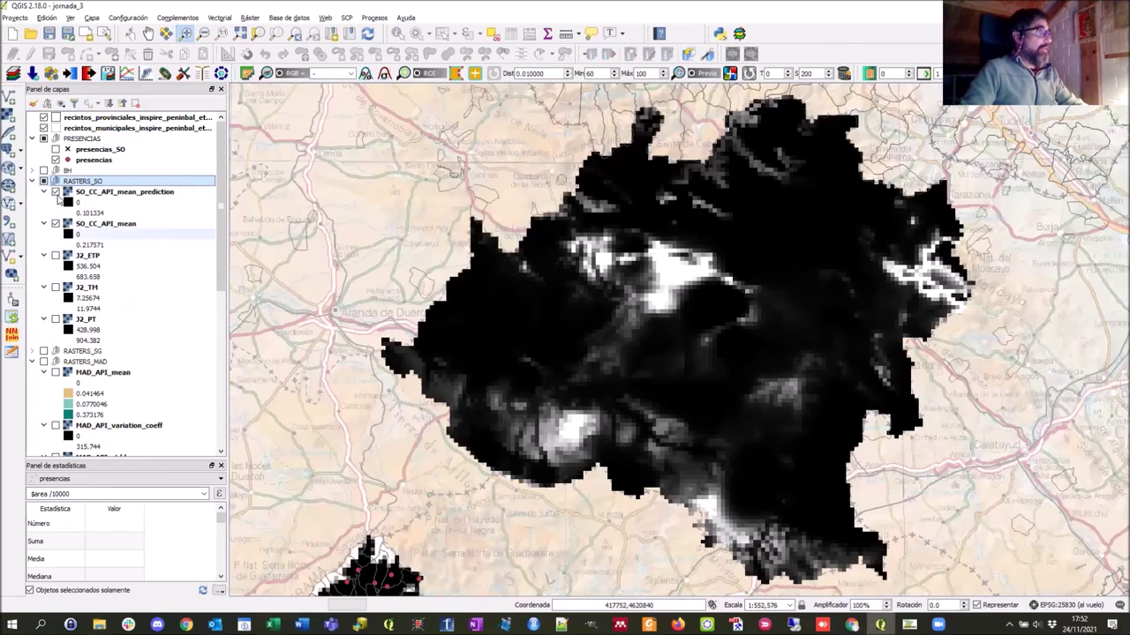
click(55, 192)
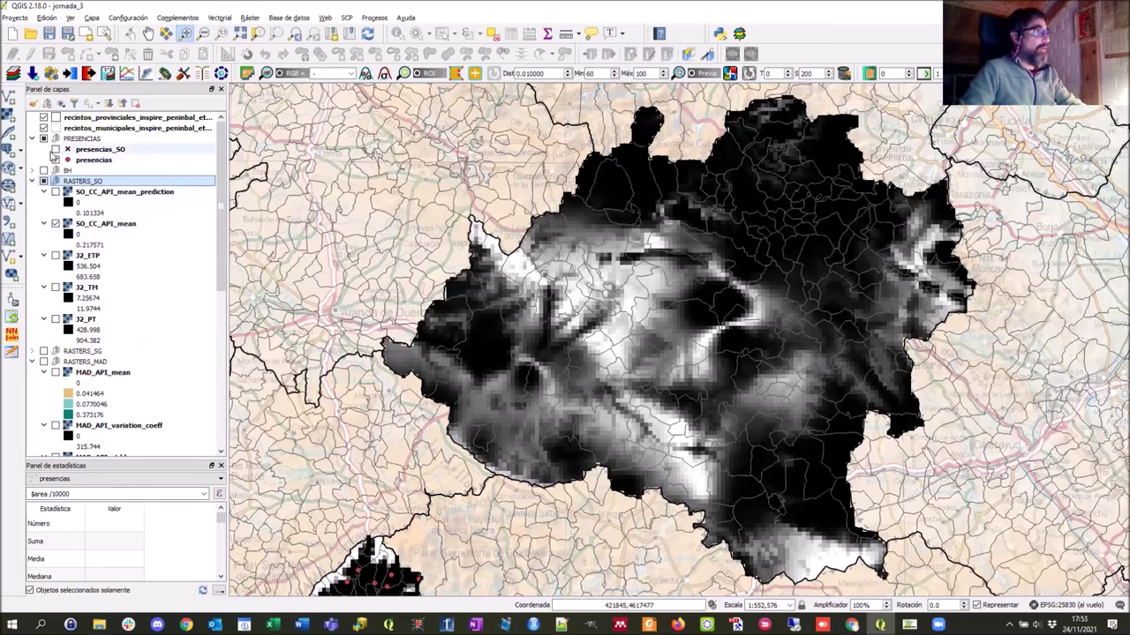
click(56, 149)
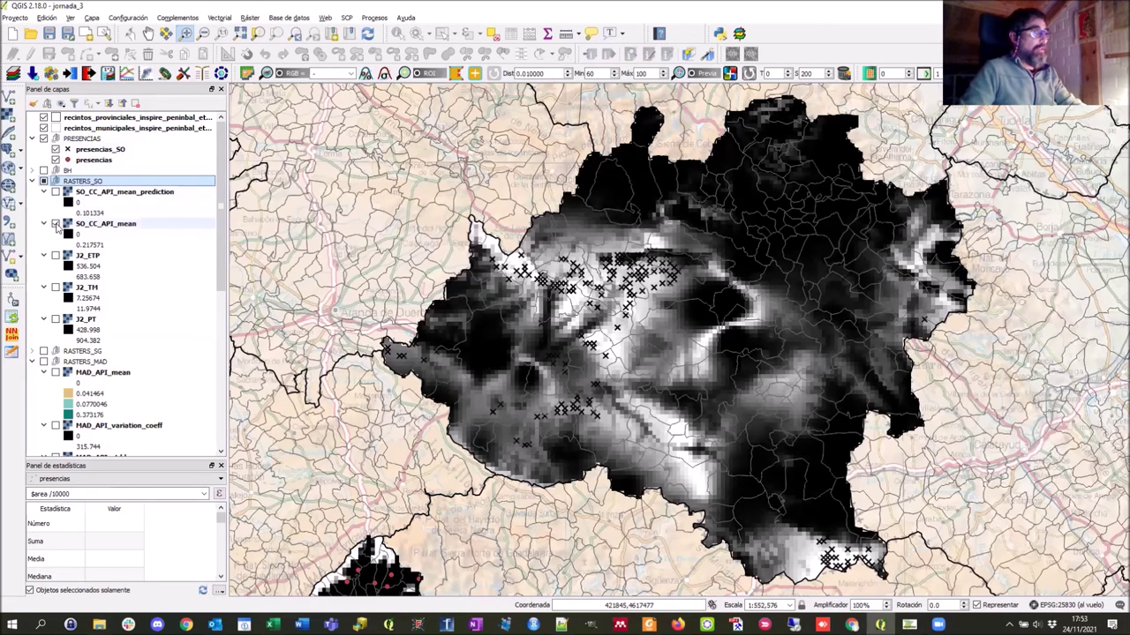
click(56, 225)
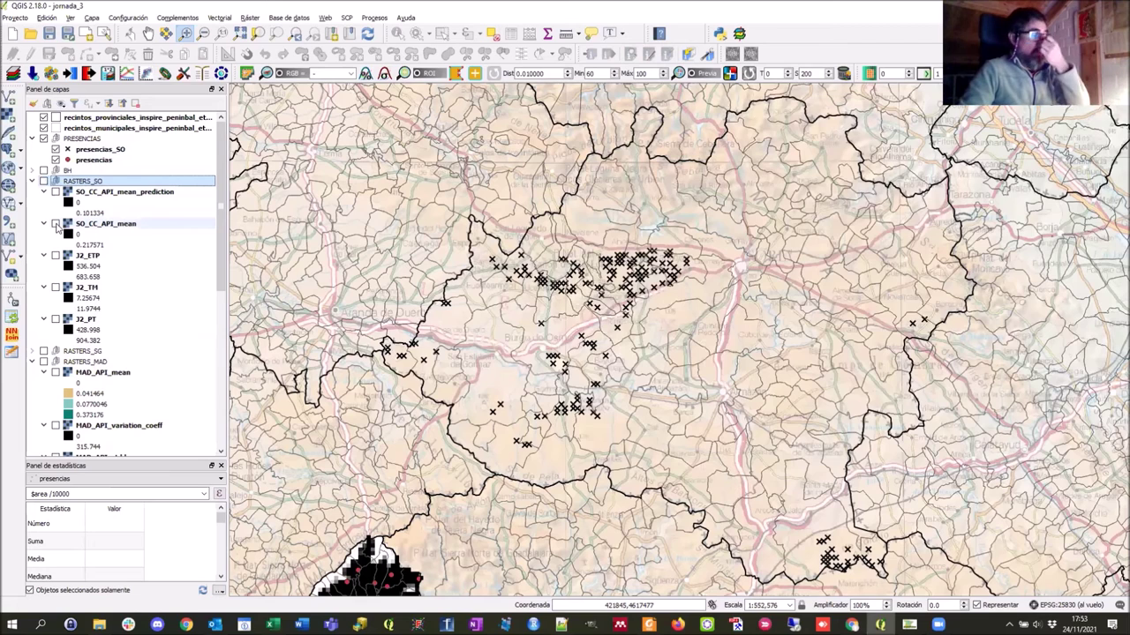
click(56, 225)
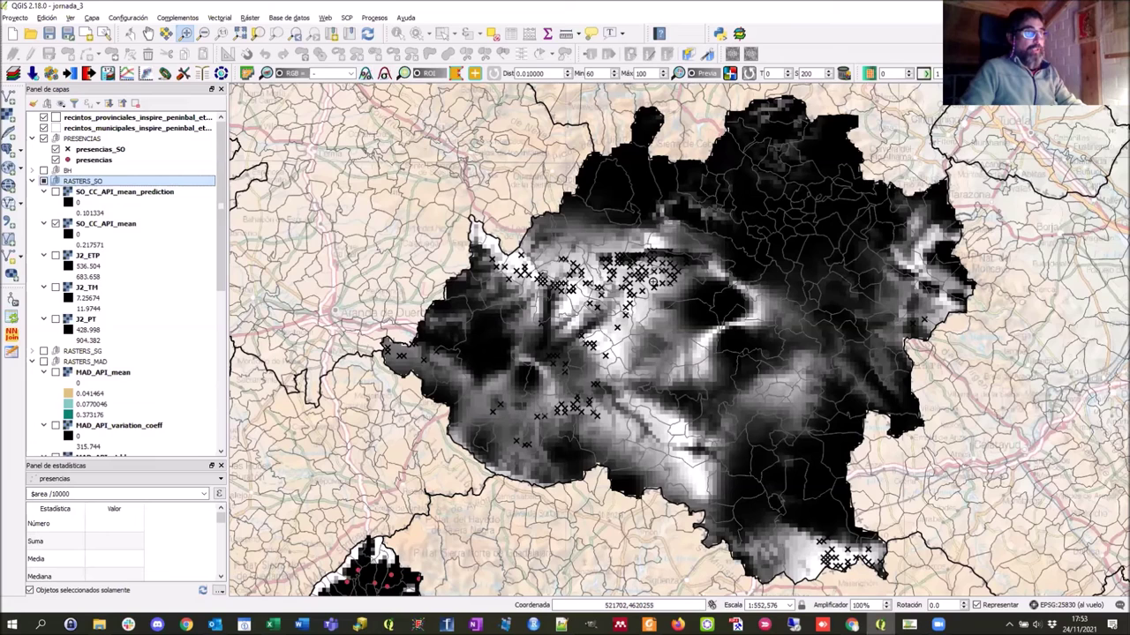
click(55, 192)
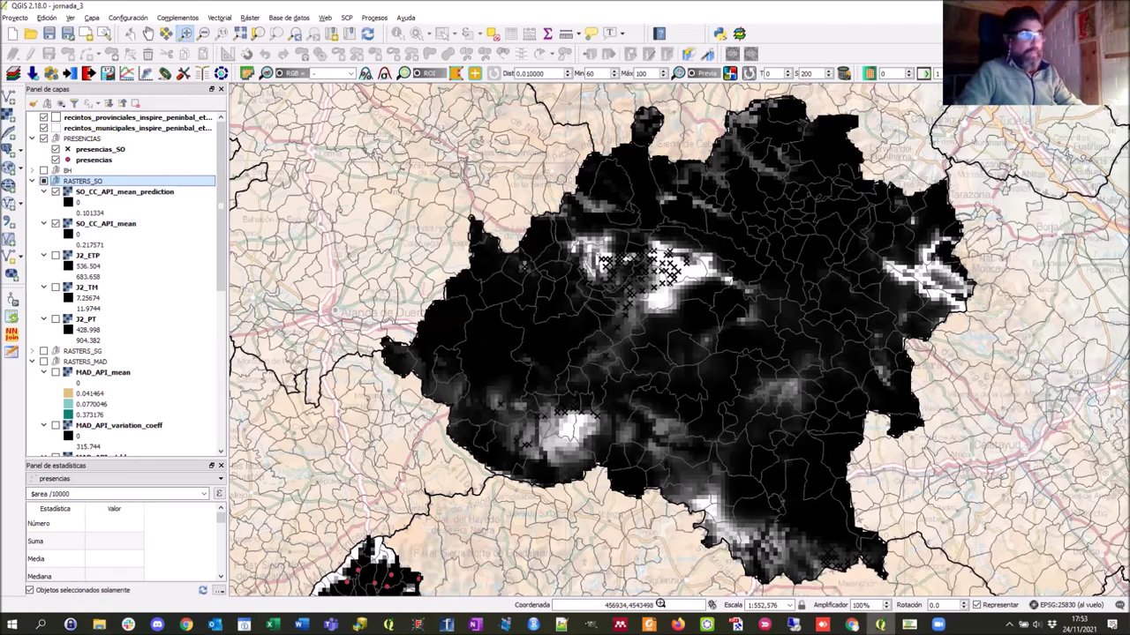
Start a new MDES model in ModERFoRest with INPUTS/presencias.csv as the presence file and Quercus pyrenaica as the species
key(alt+Tab)
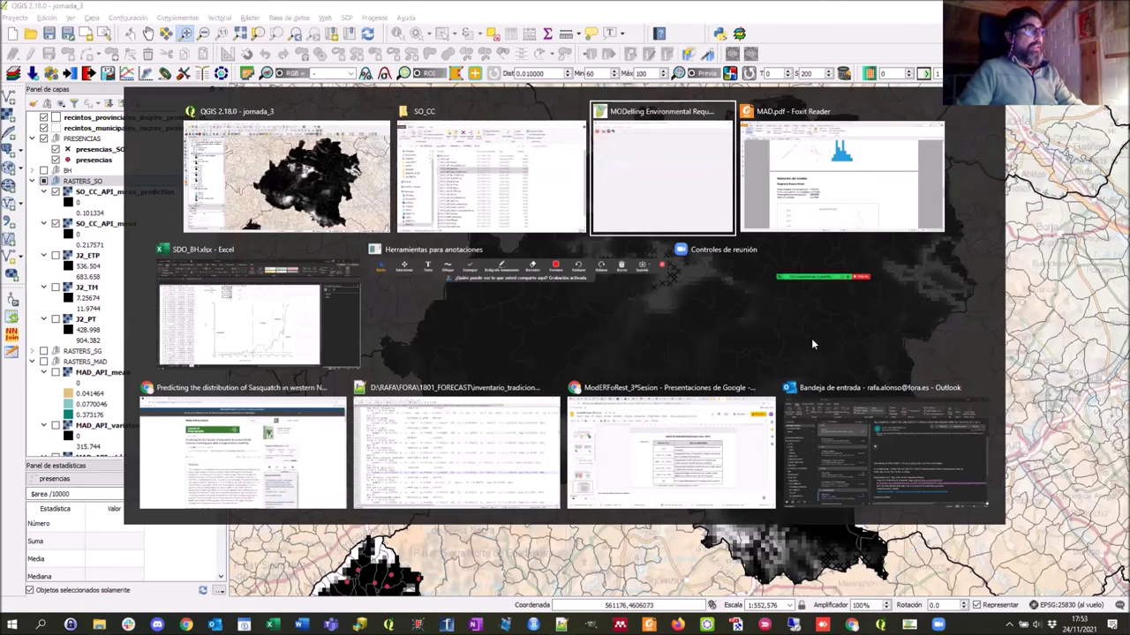
key(alt+Tab)
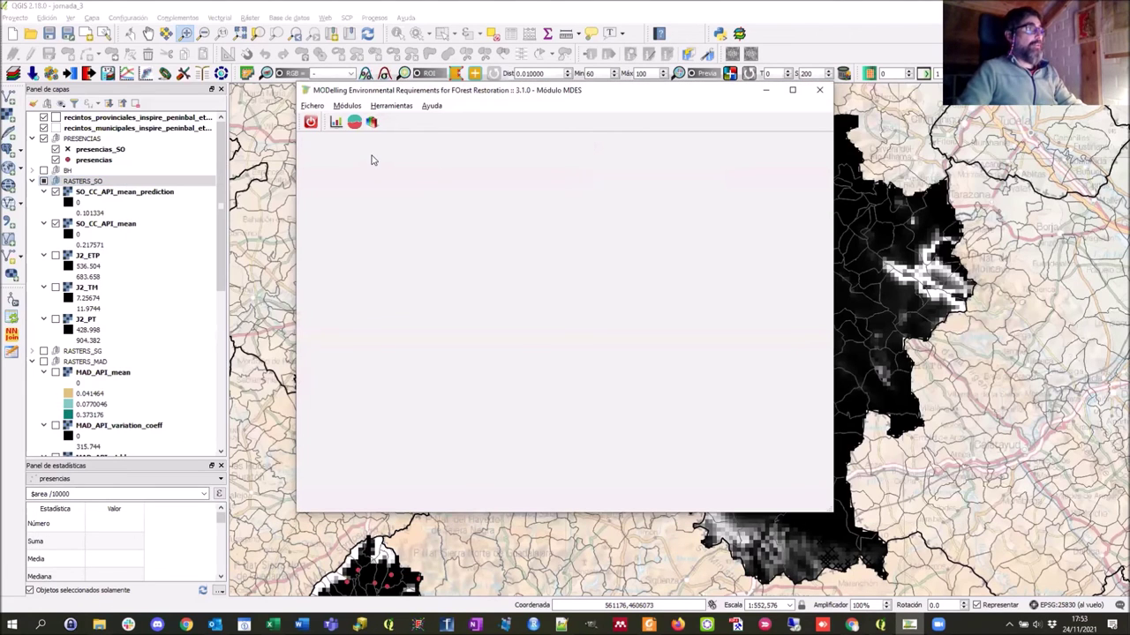
click(335, 123)
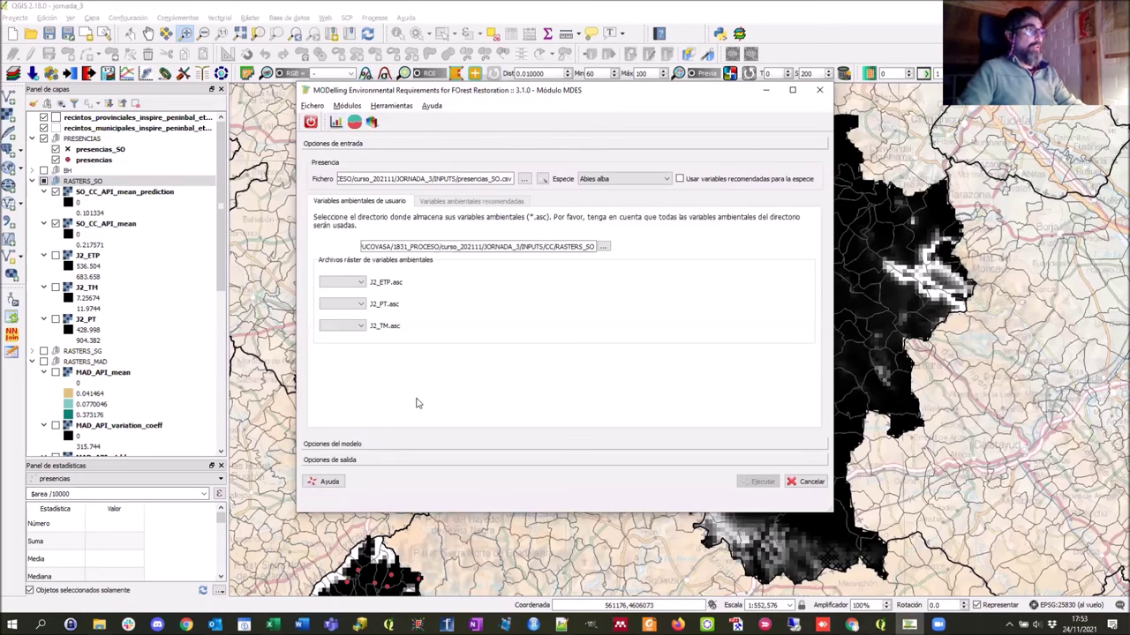
click(523, 180)
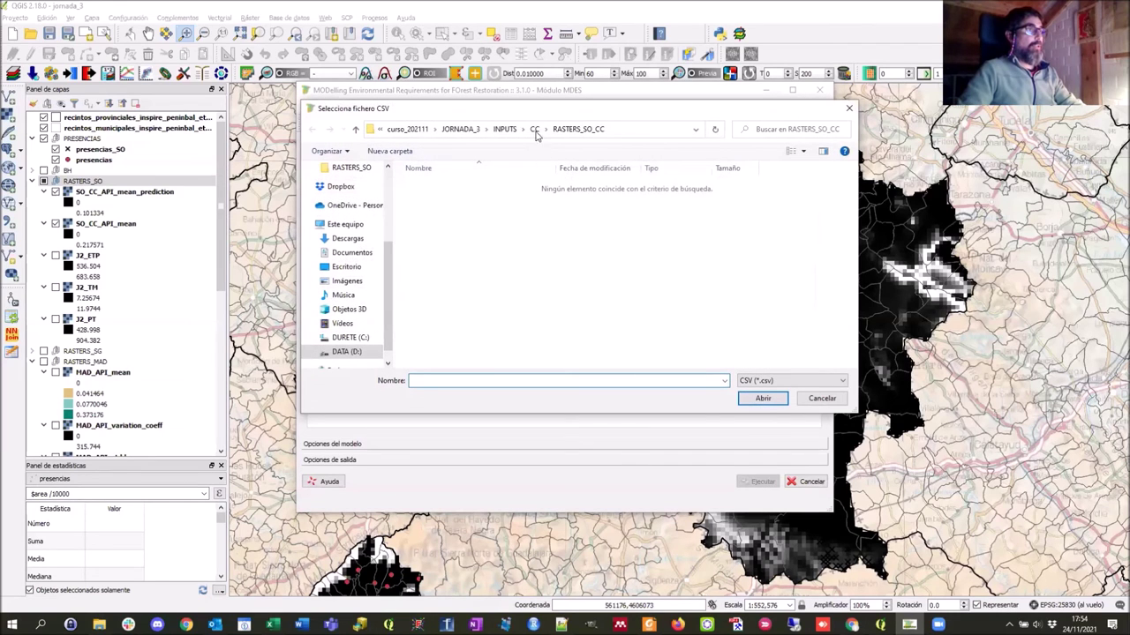
click(510, 131)
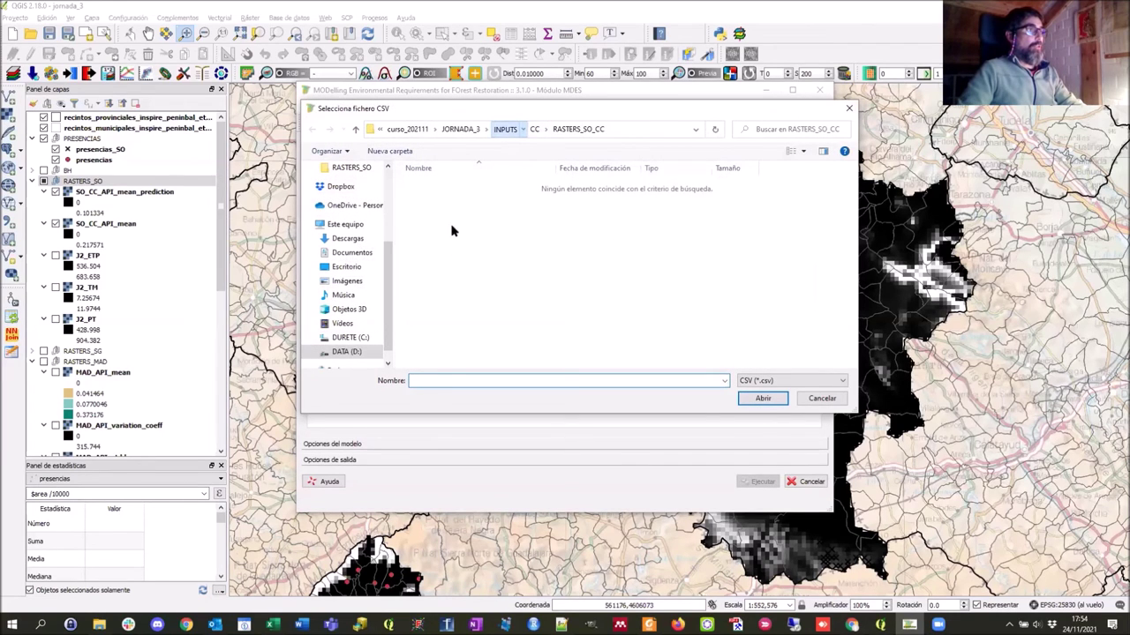
click(440, 222)
click(763, 399)
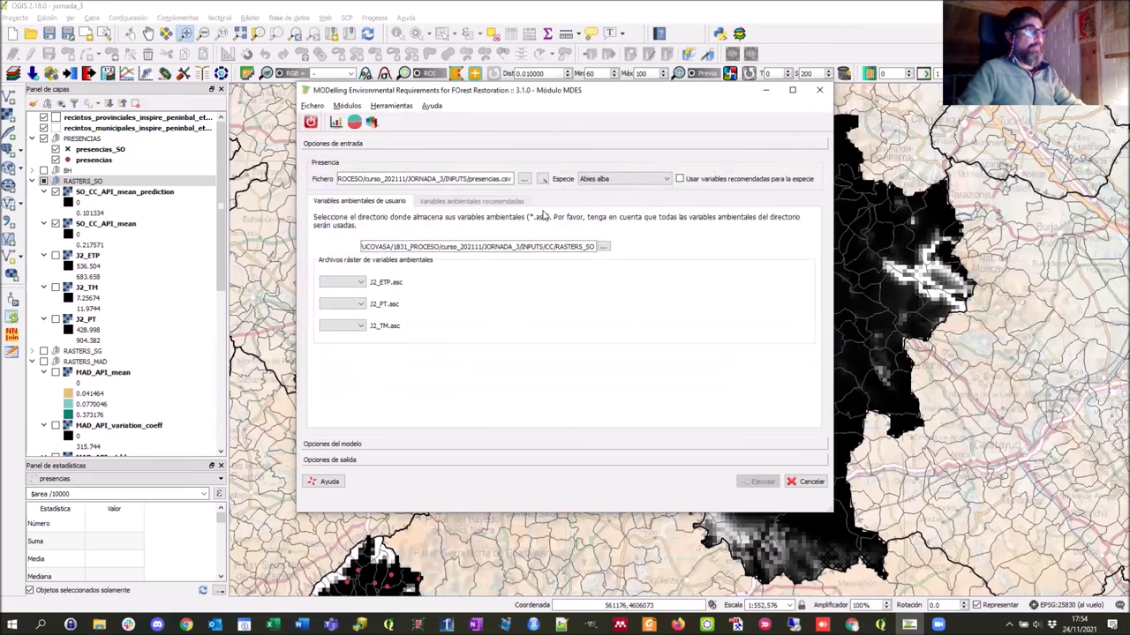
click(661, 180)
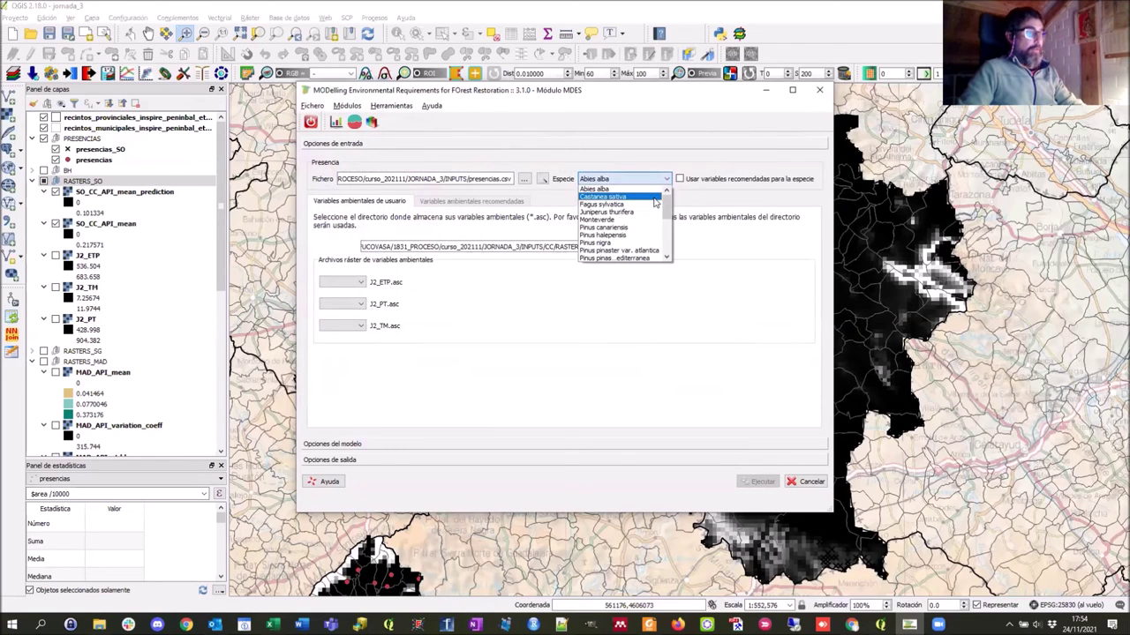
scroll(662, 225, down, 2)
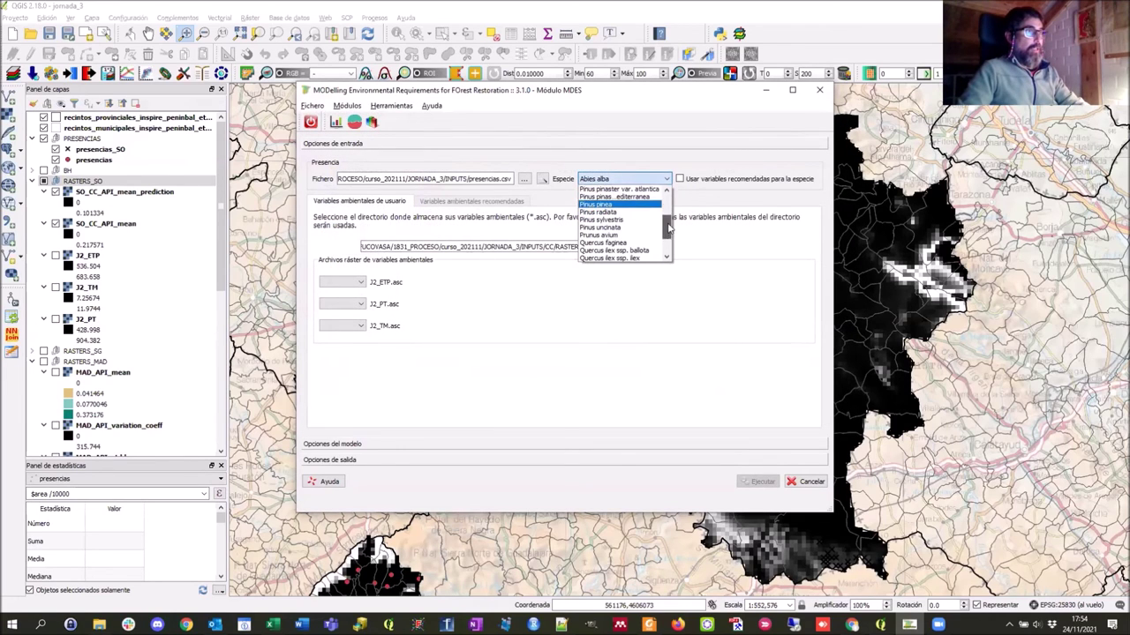
click(625, 251)
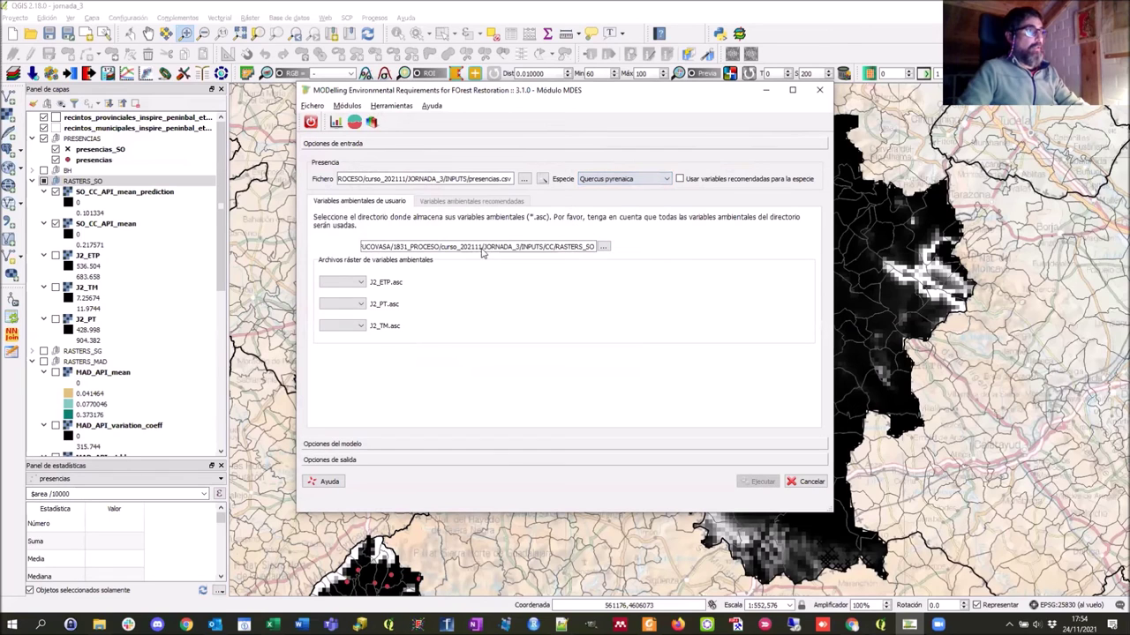
Set the user environmental variables directory to the INPUTS/RASTERS_MDES folder
click(609, 250)
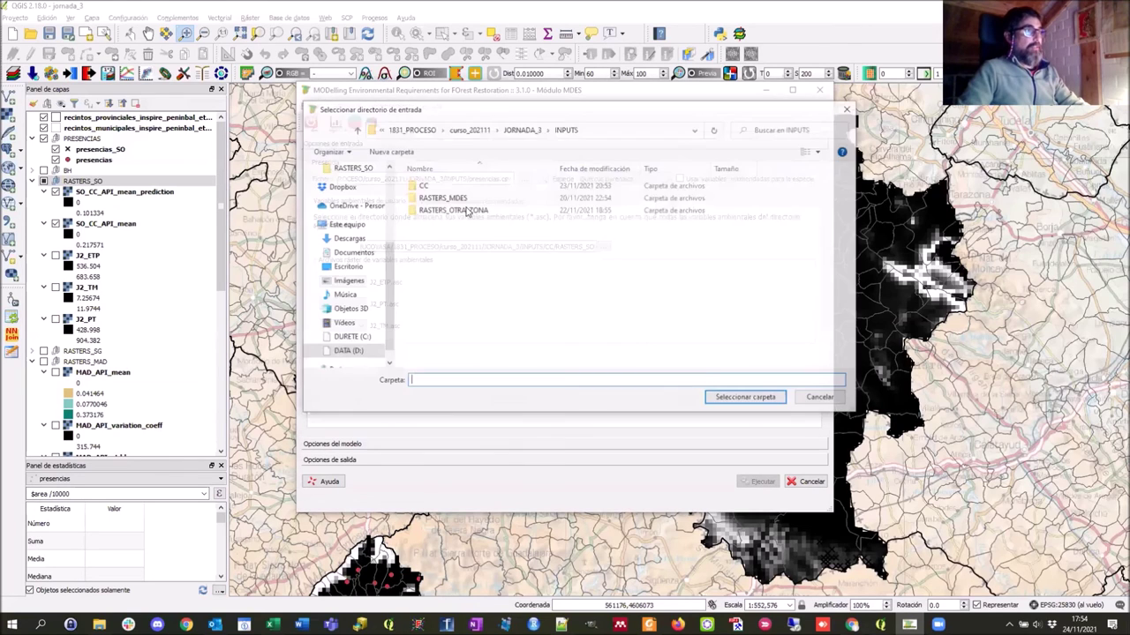
double_click(455, 210)
click(747, 398)
Assign the variables ETP, PT and TM to the rasters mad_etp.asc, mad_pt.asc and mad_tm.asc respectively
click(345, 283)
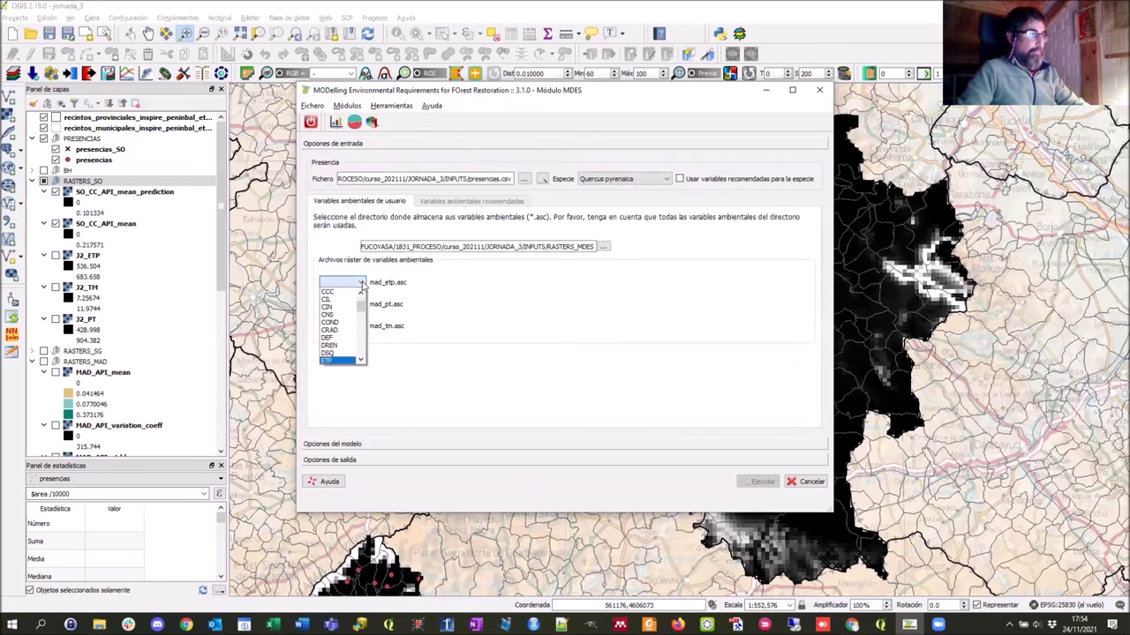
click(328, 360)
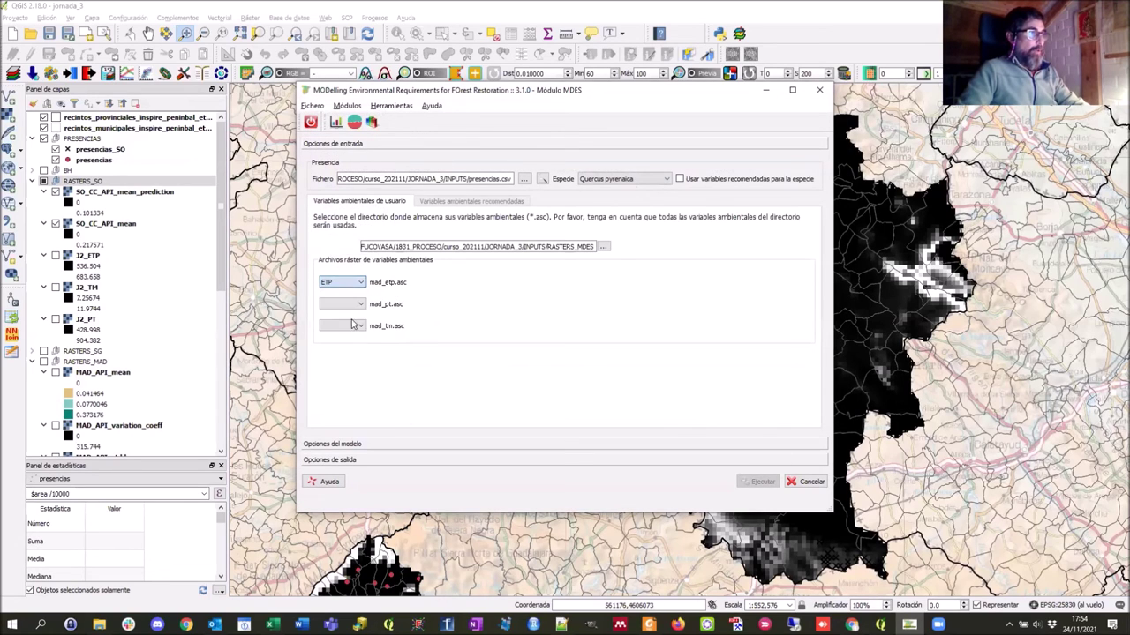
click(361, 305)
drag(362, 308, 360, 354)
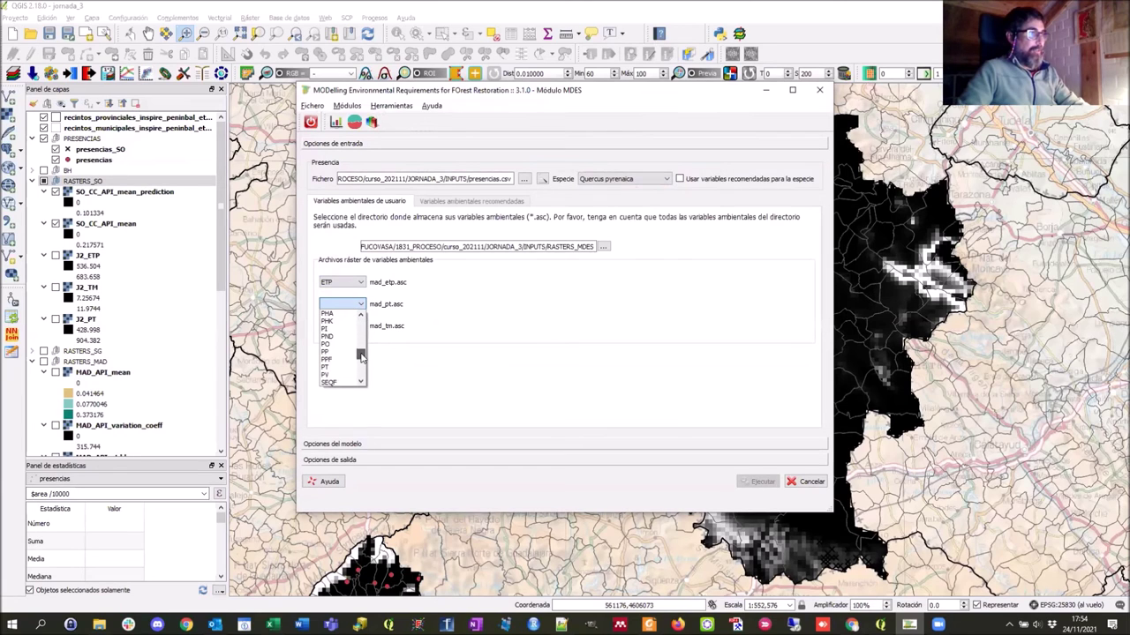
click(337, 366)
click(360, 326)
drag(360, 339, 361, 362)
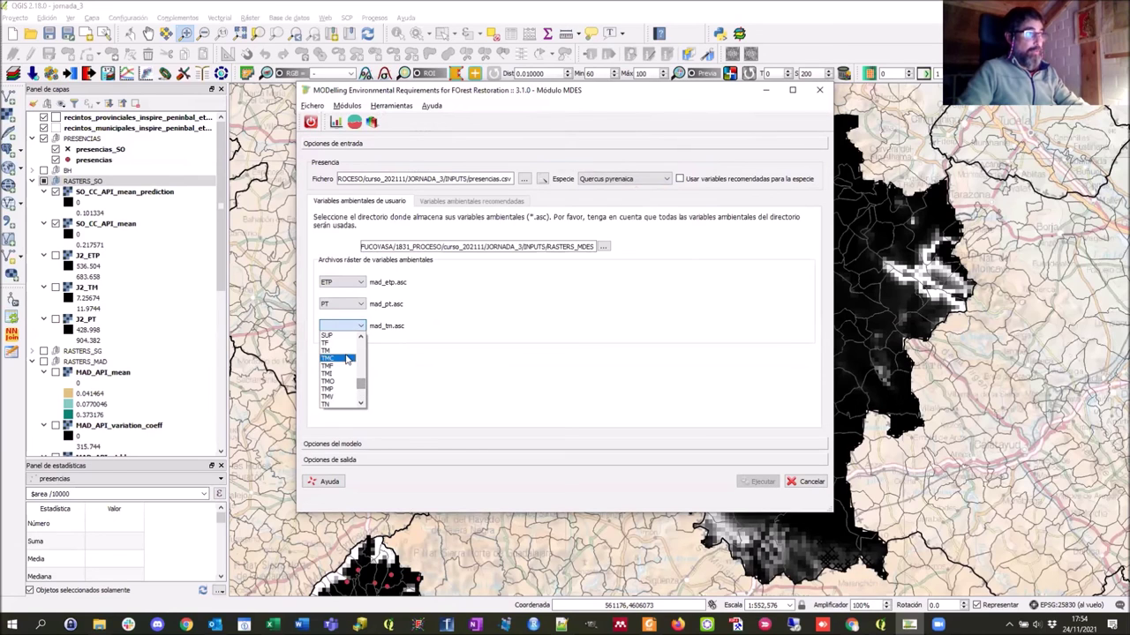
click(338, 358)
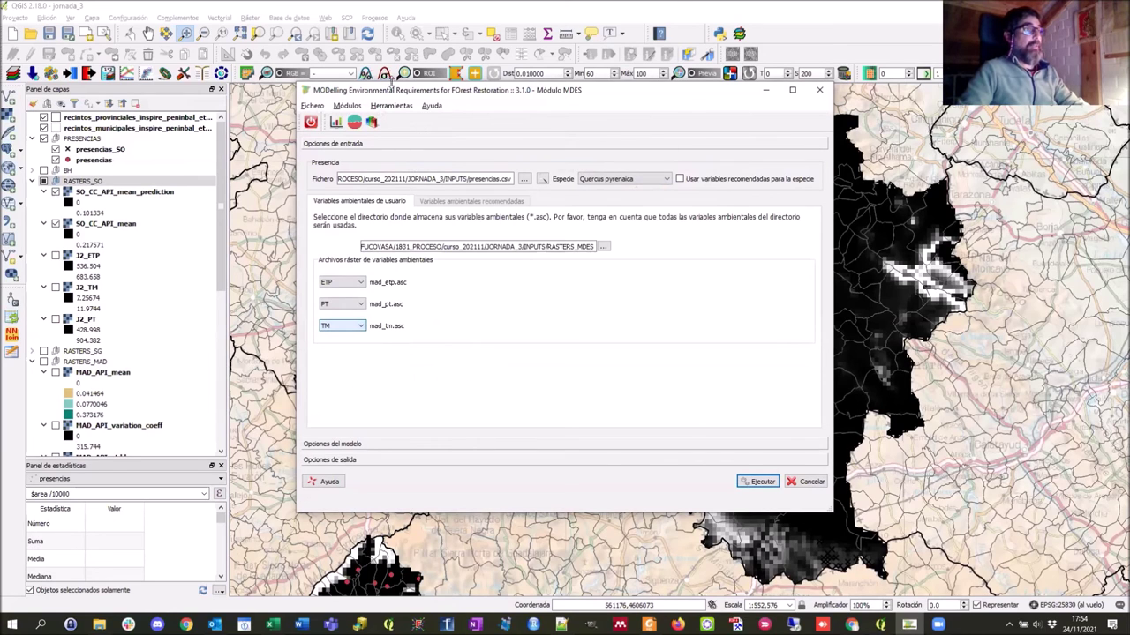
Choose the IPF algorithm, name the output folder MAD_IPF, and run the model
click(415, 447)
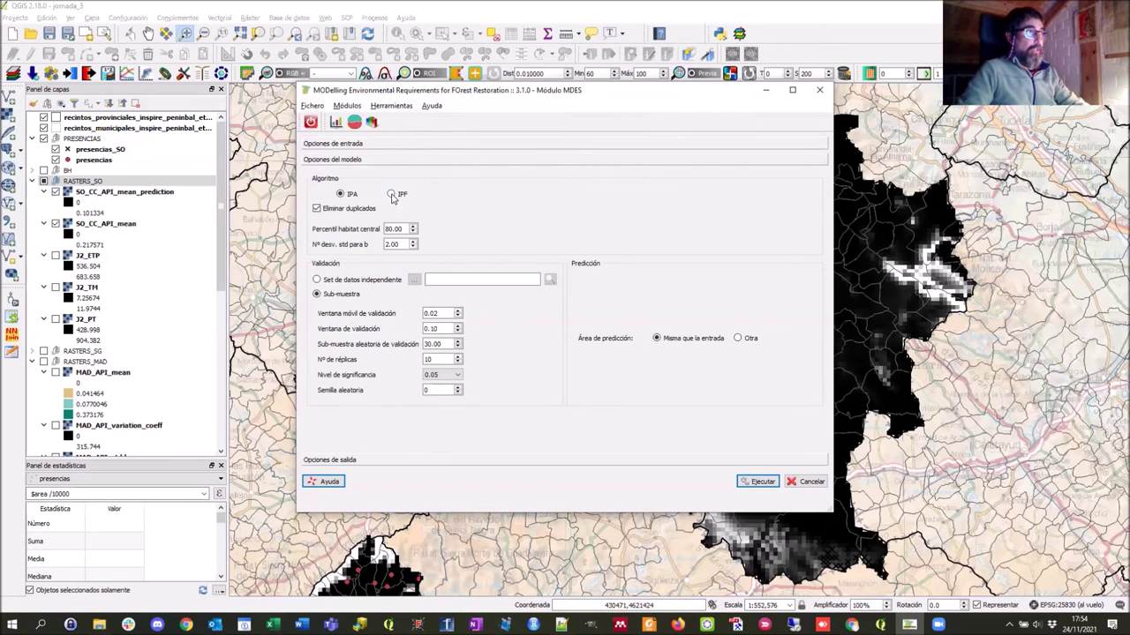
click(391, 195)
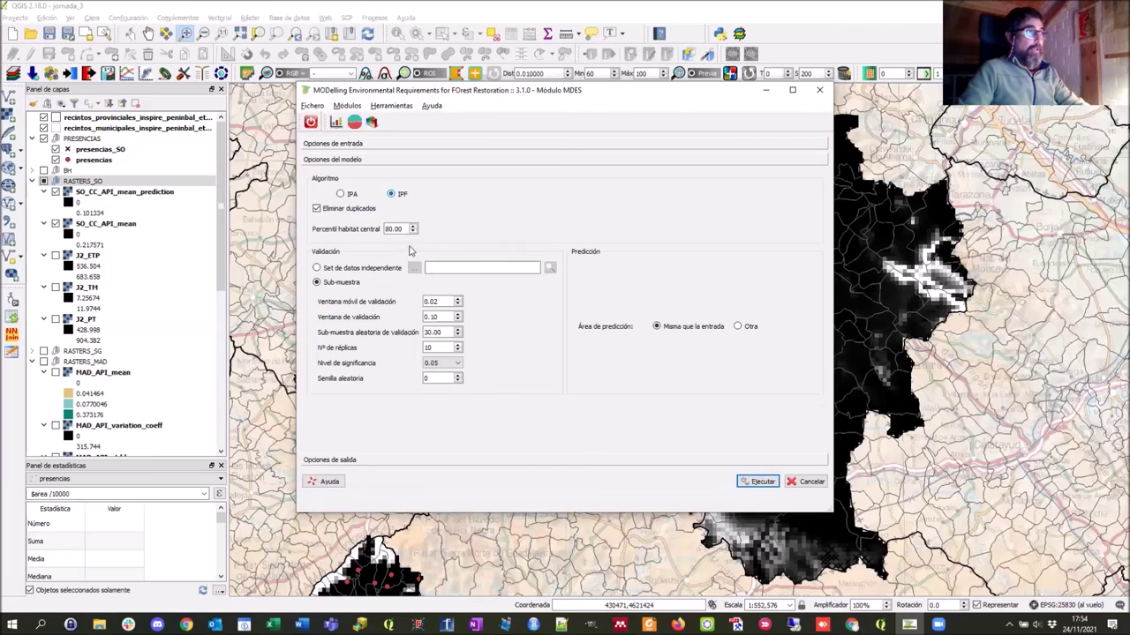
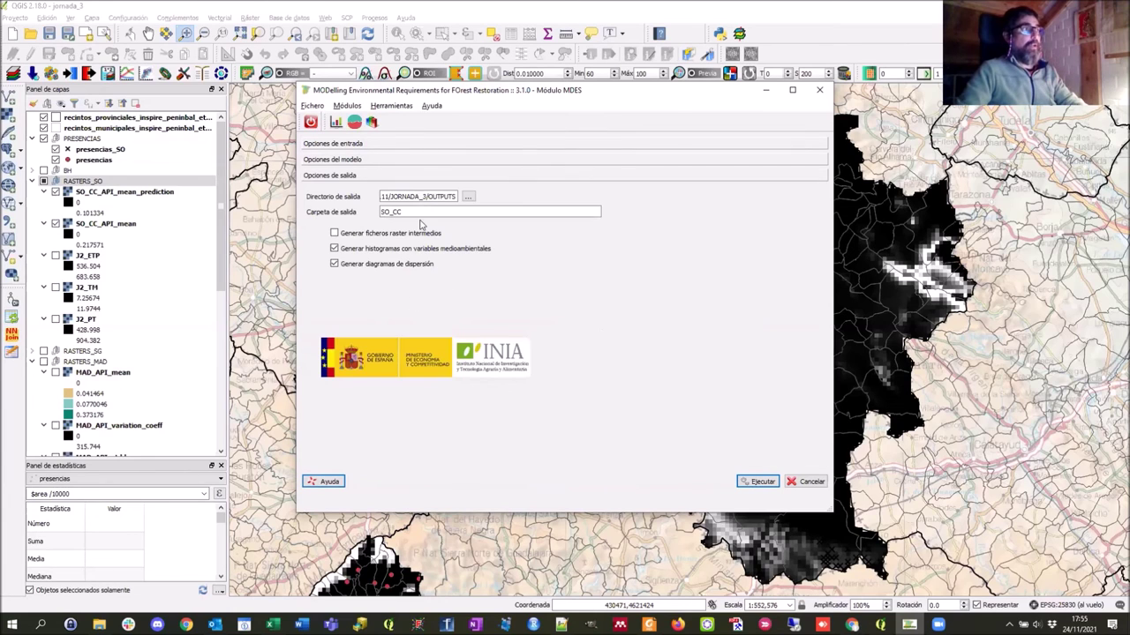
key(Tab)
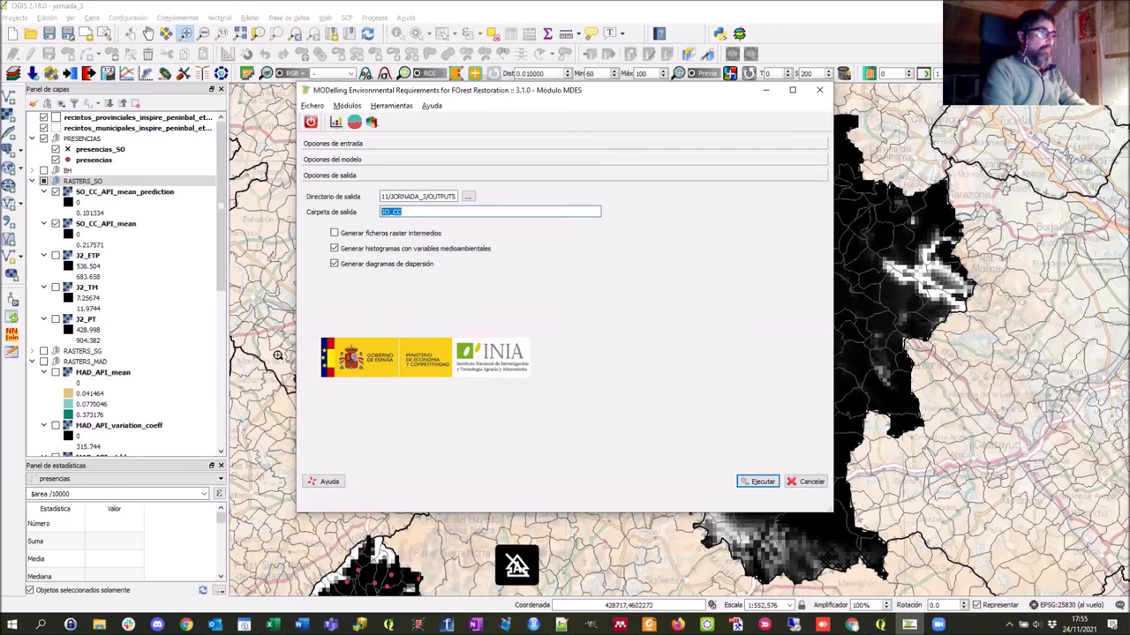
key(BackSpace)
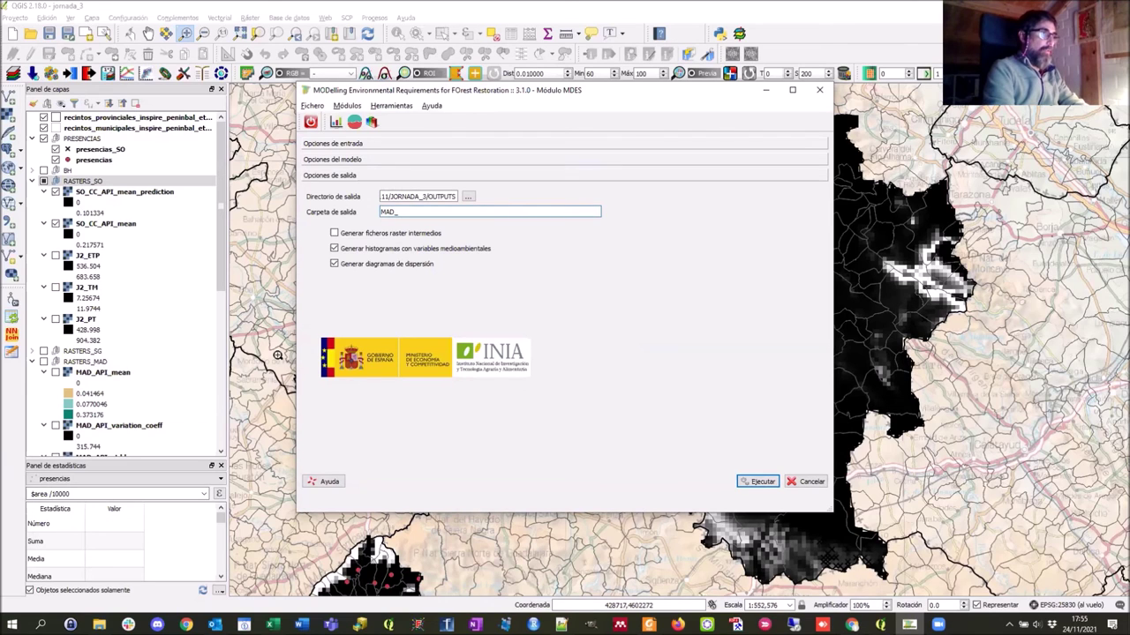
text(MAD_IPF)
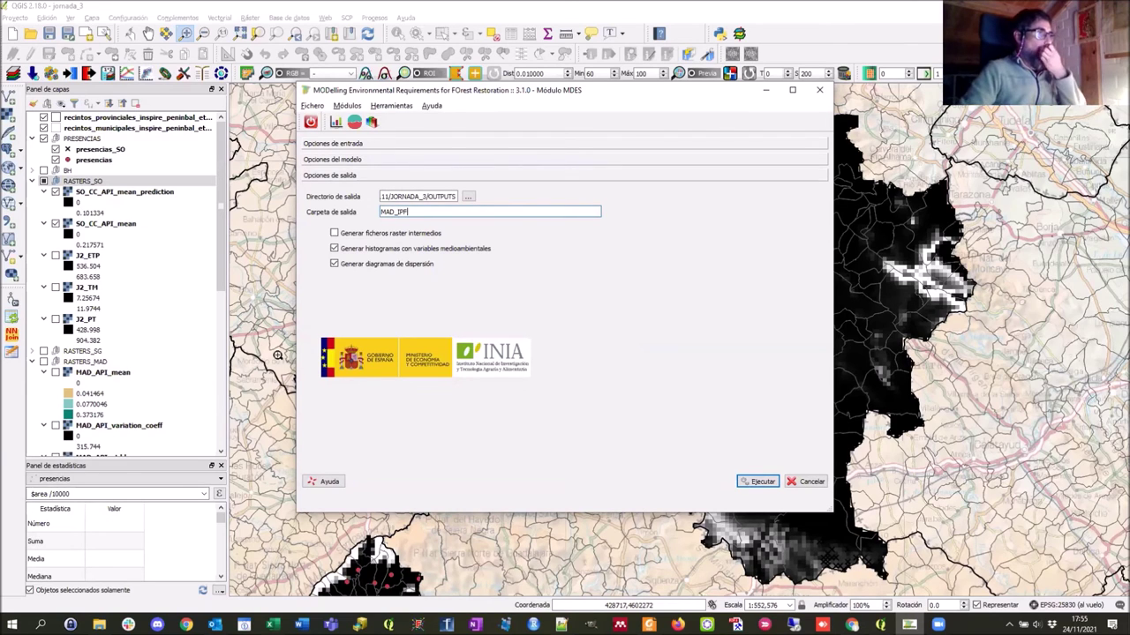
click(756, 482)
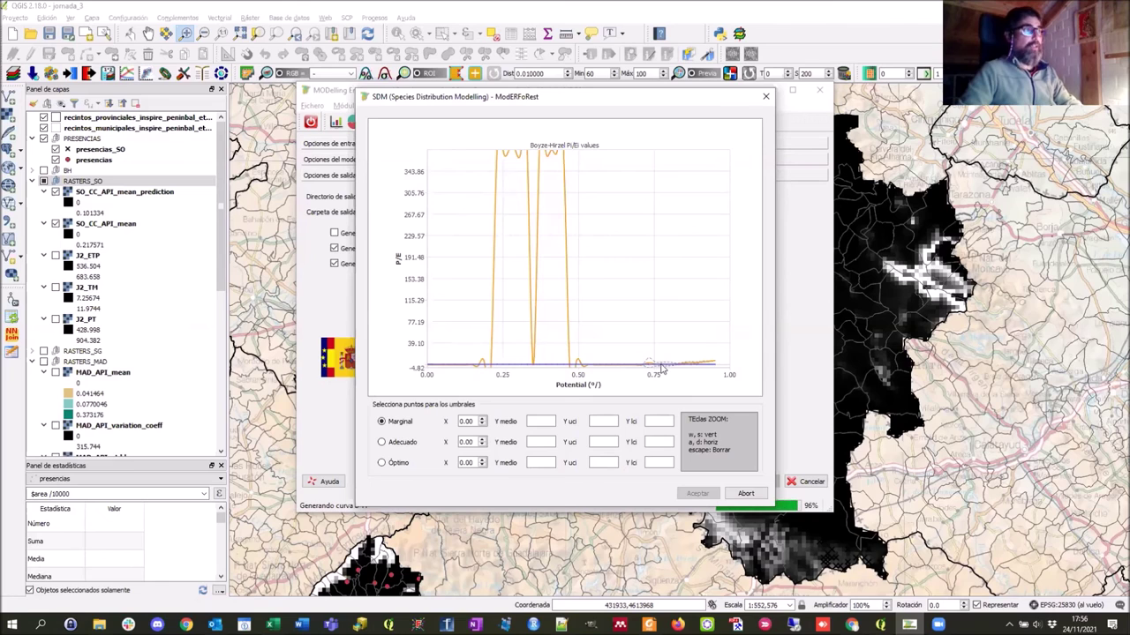
Enlarge the vertical scale of the P/E curve and place the Marginal threshold at potential 0.71
key(s)
key(s)
key(s)
key(s)
key(s)
key(s)
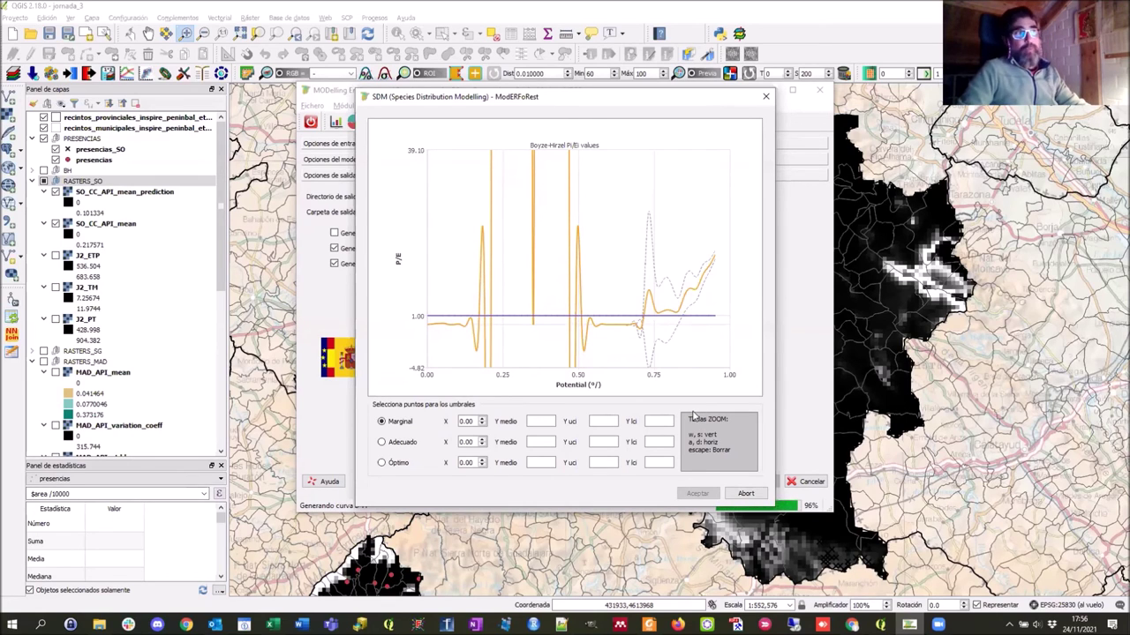
click(683, 322)
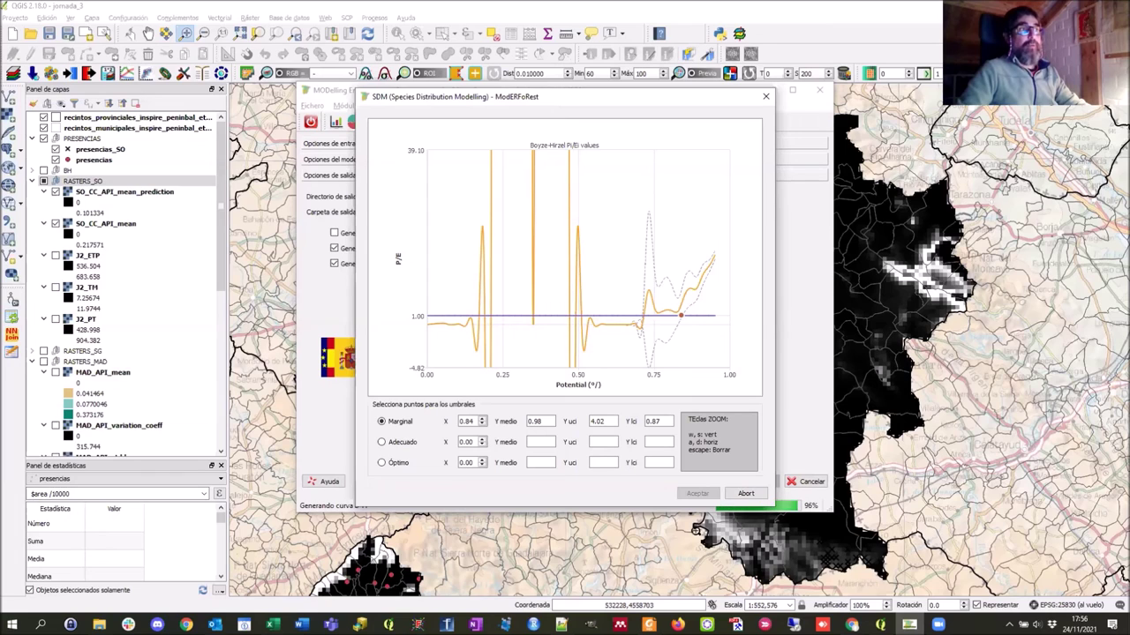
click(643, 318)
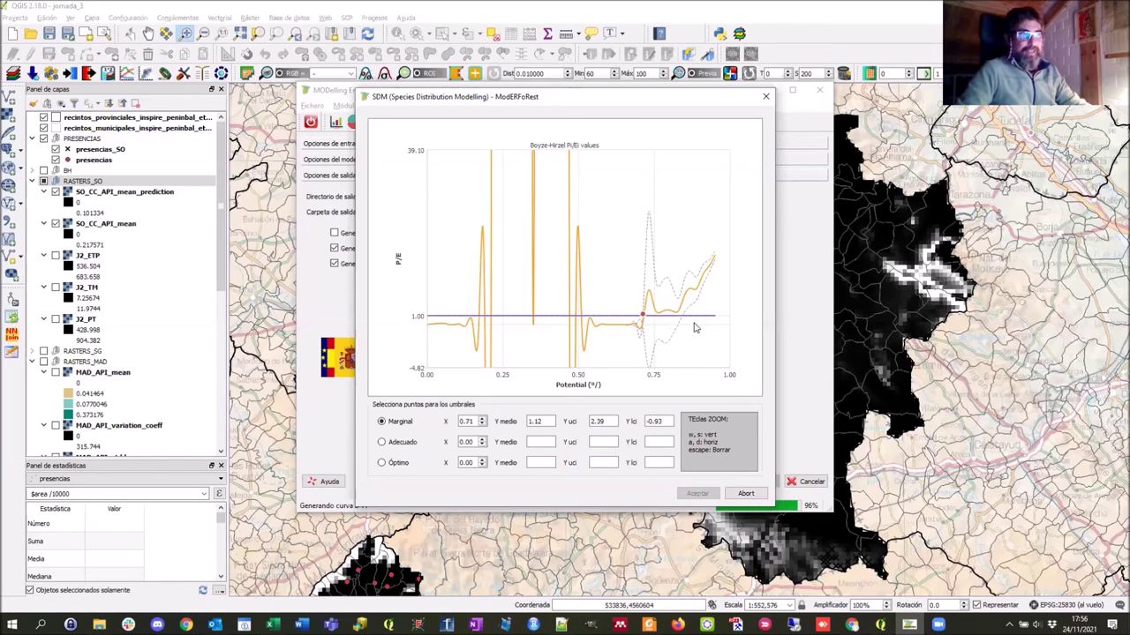
Place the Adecuado threshold at 0.84 and the Óptimo threshold at 0.89 on the P/E curve, and finish the model run
click(432, 449)
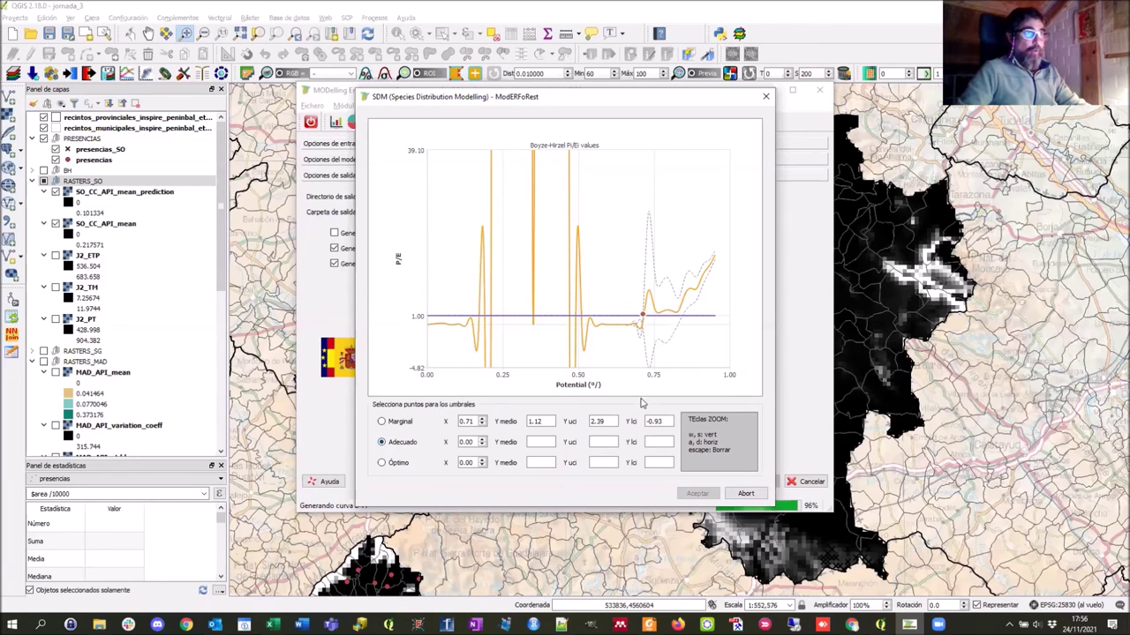
click(681, 317)
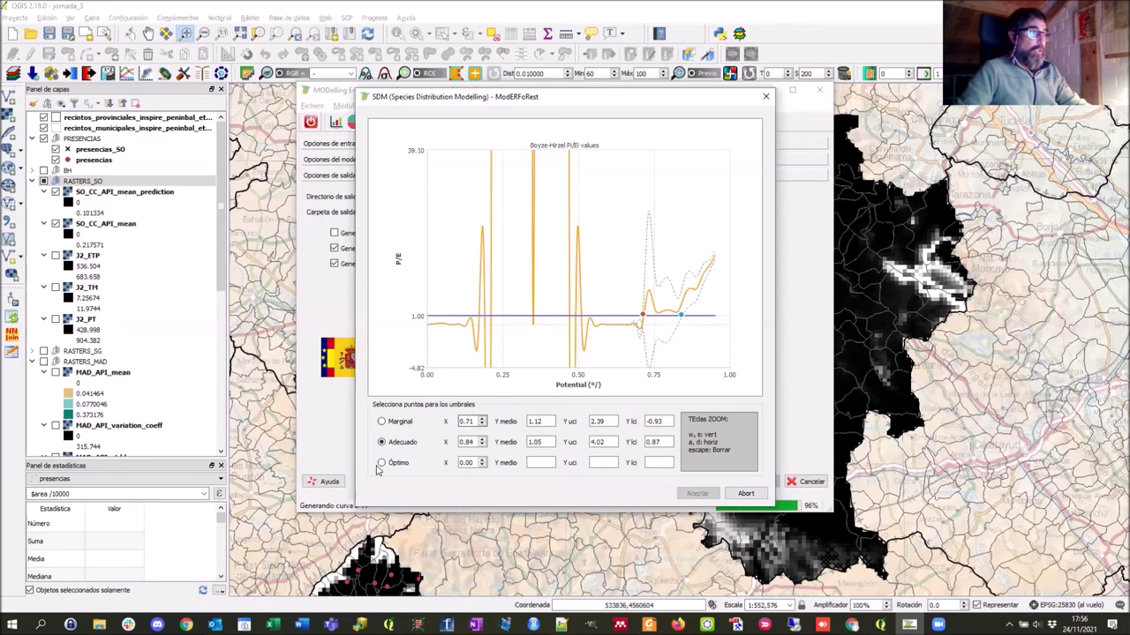
click(697, 289)
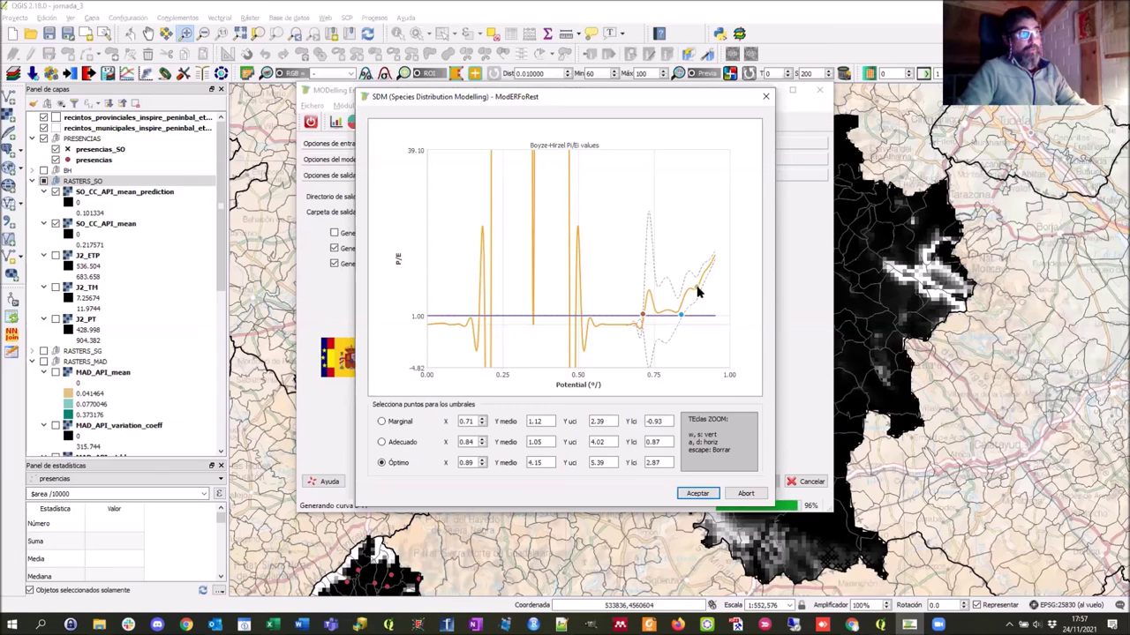
click(697, 493)
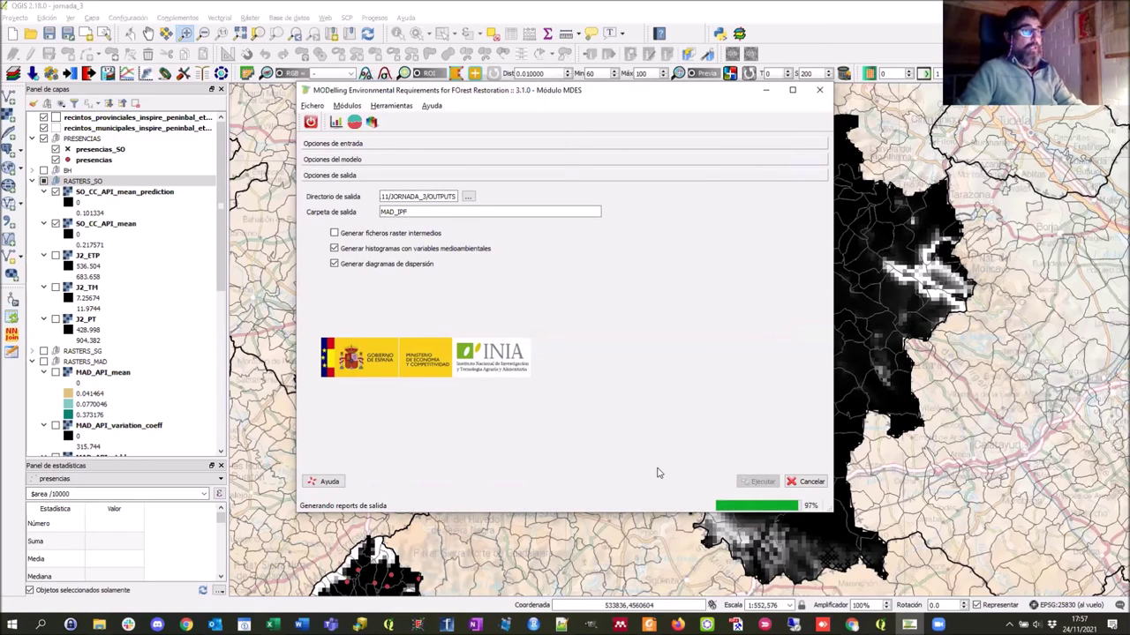
click(694, 328)
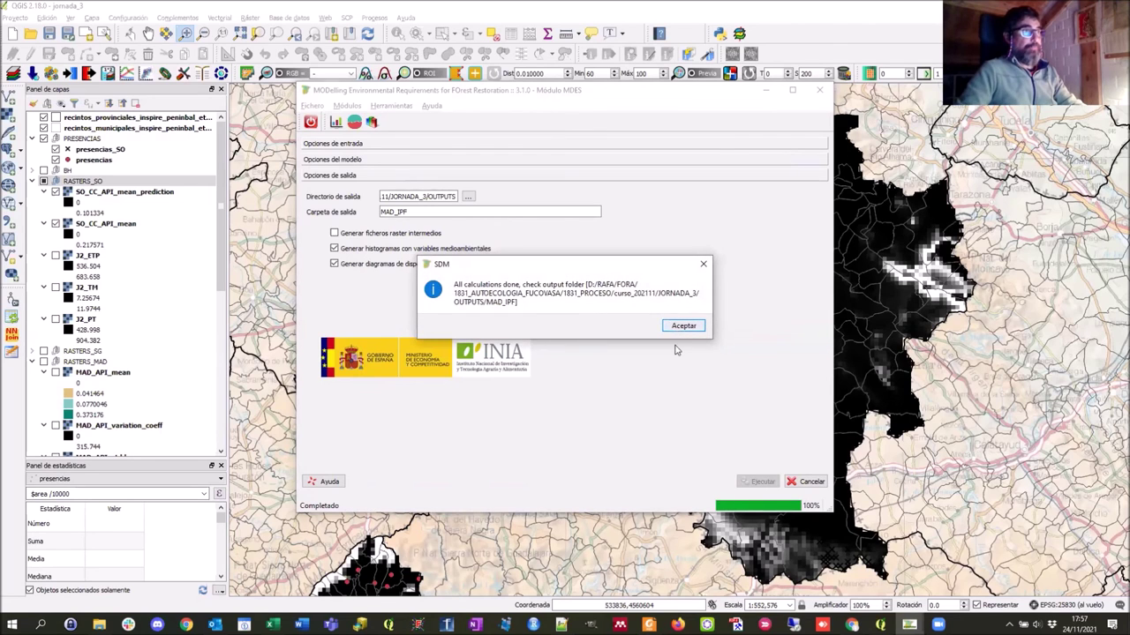
Switch to File Explorer and open the MAD_IPF folder inside JORNADA_3/OUTPUTS
key(alt+Tab)
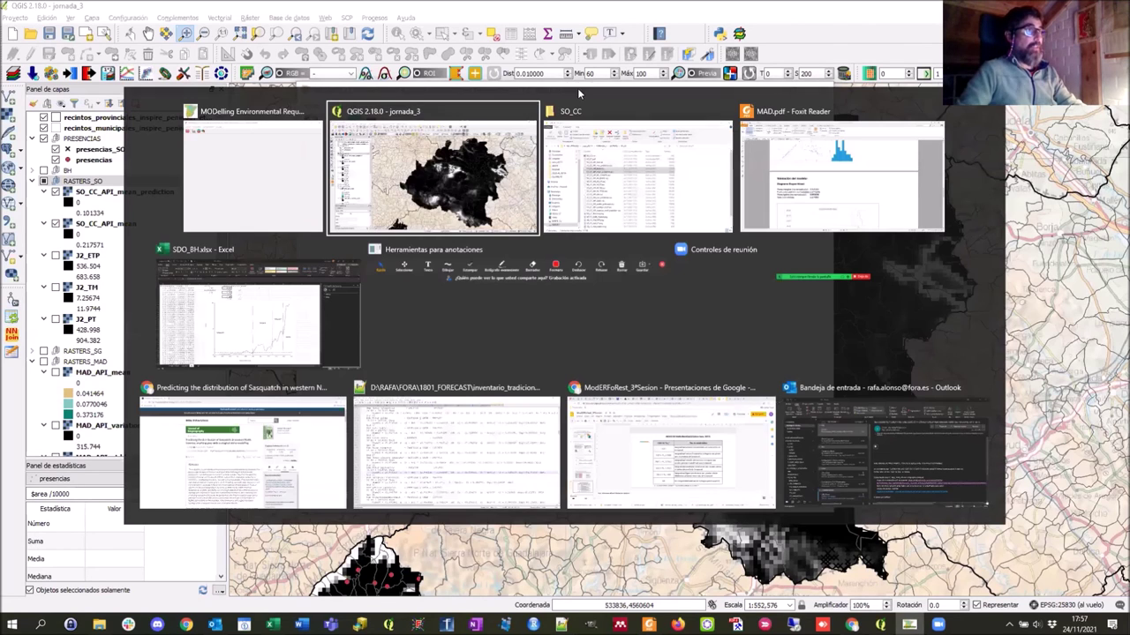
click(609, 203)
double_click(518, 247)
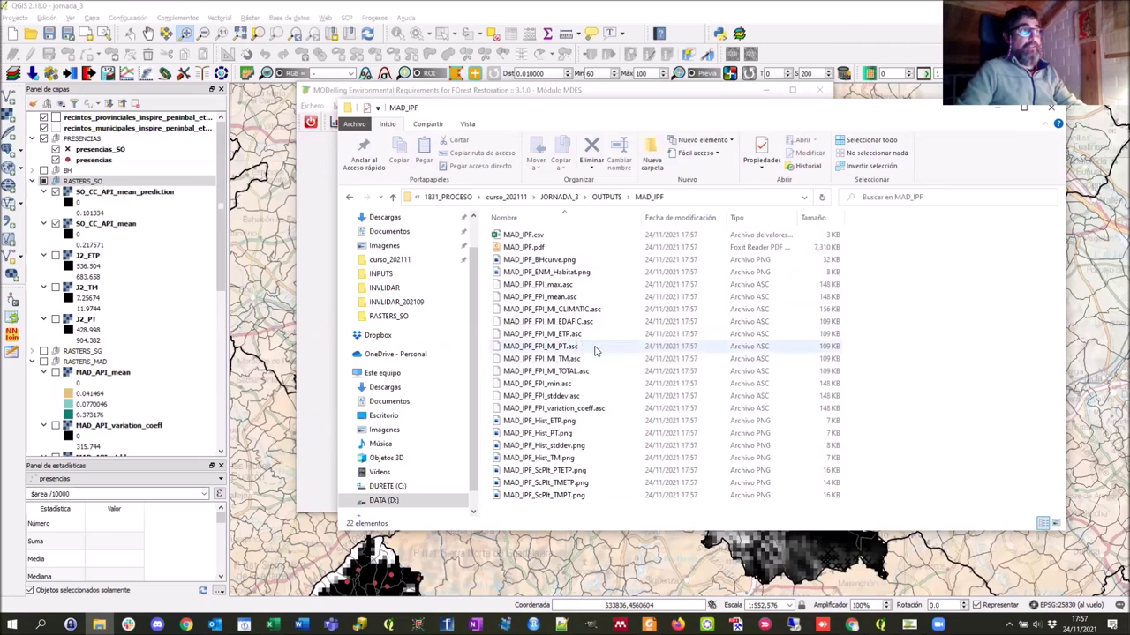
Add MAD_IPF_FPI_mean.asc to the RASTERS_MAD group in QGIS with CRS ETRS89 / UTM zone 30N and show its full extent
click(553, 297)
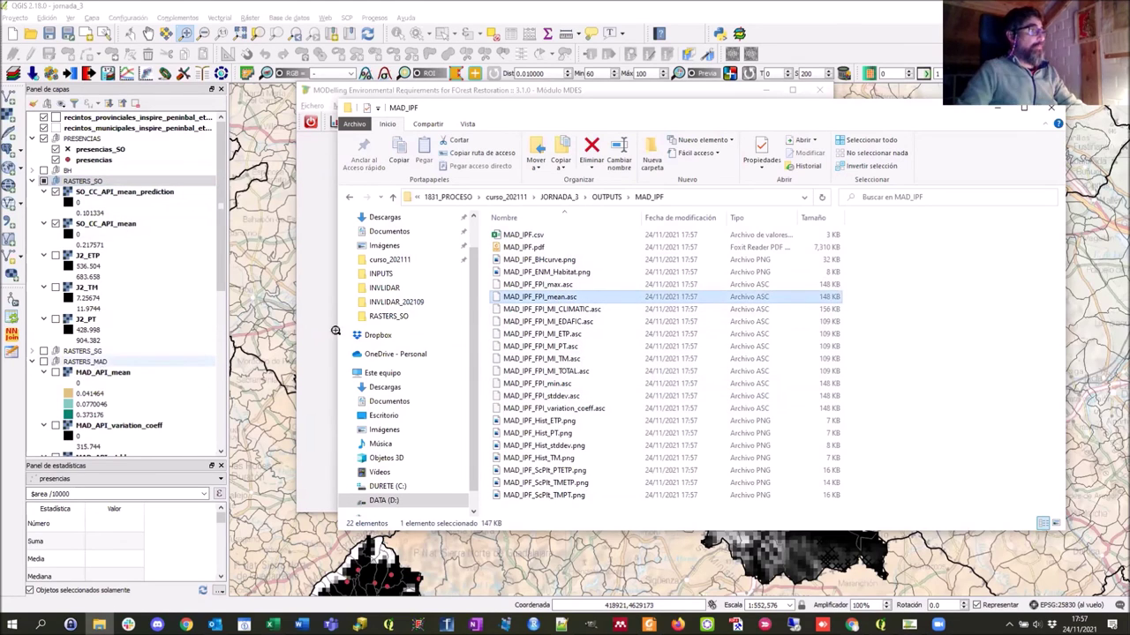
click(100, 362)
key(alt+Tab)
click(545, 300)
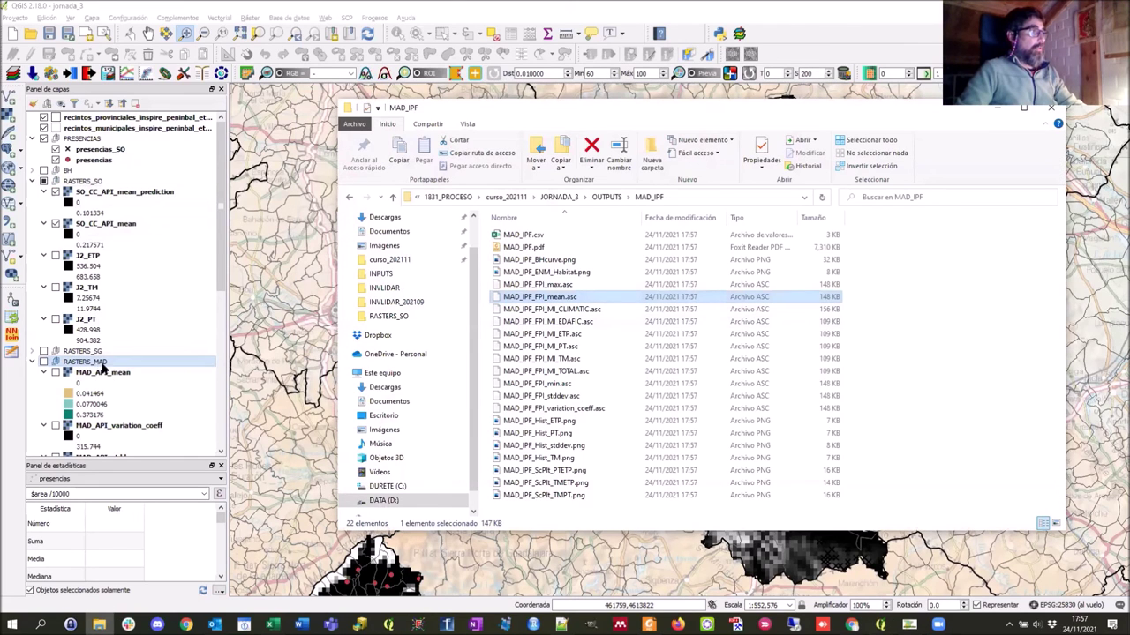
drag(103, 370, 104, 371)
click(307, 224)
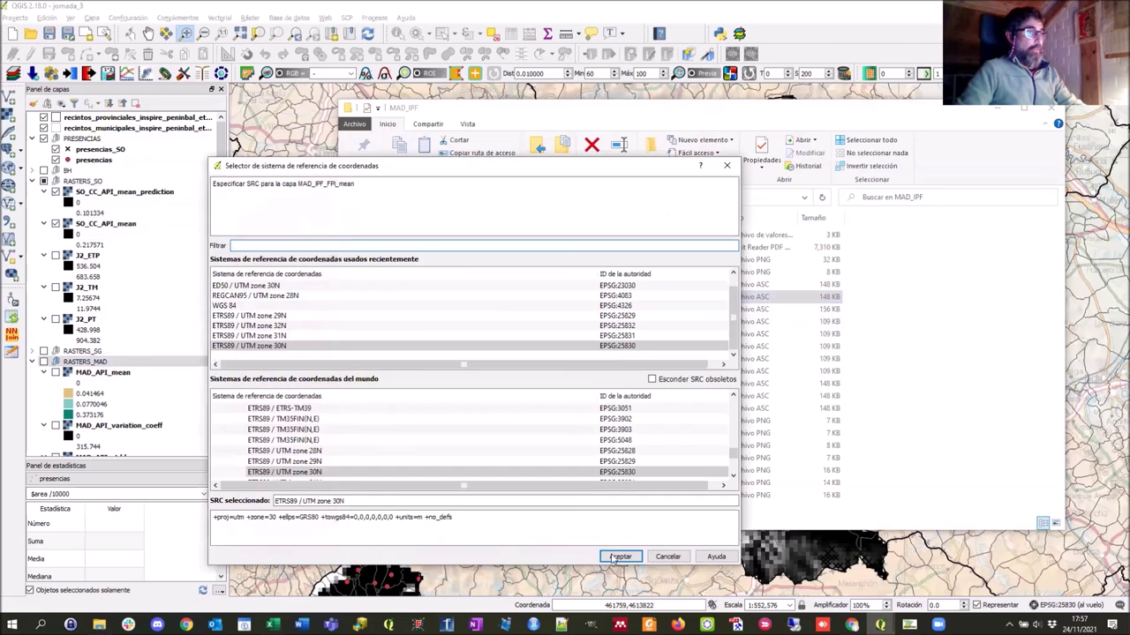
click(619, 556)
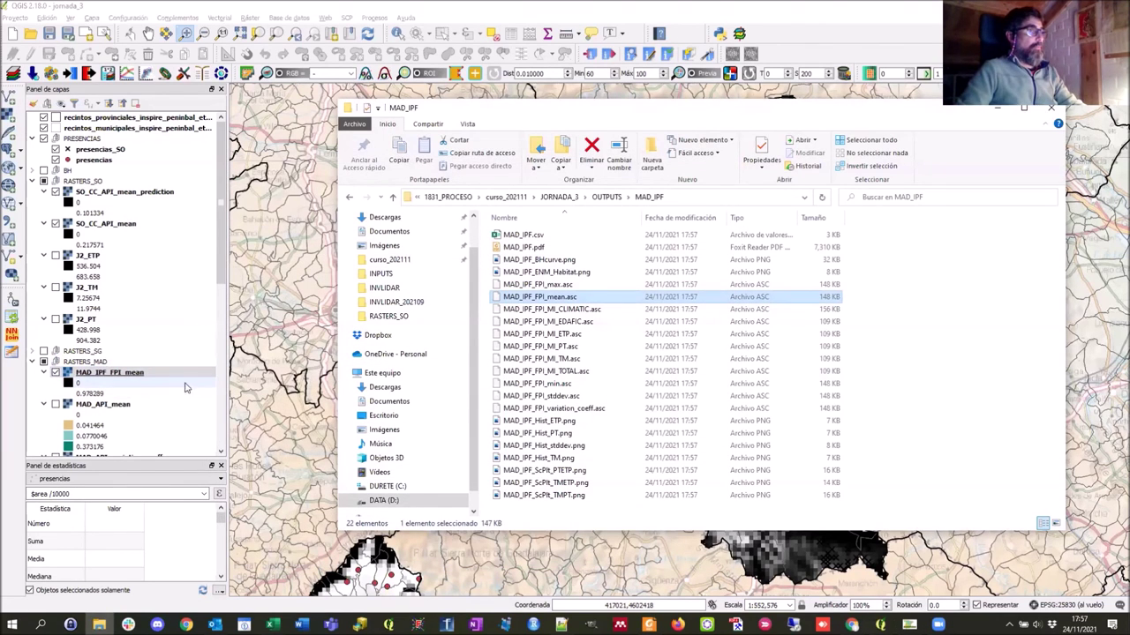
right_click(182, 384)
click(221, 378)
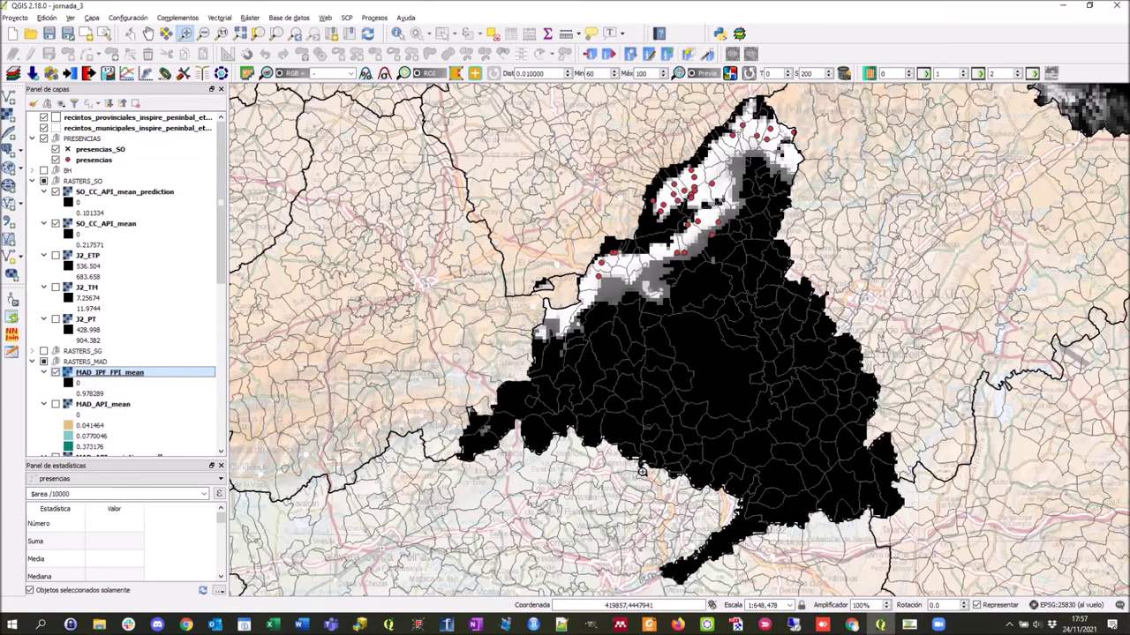
Switch to File Explorer and open the RASTERS_MDES folder inside JORNADA_3/INPUTS
mouse_move(98, 625)
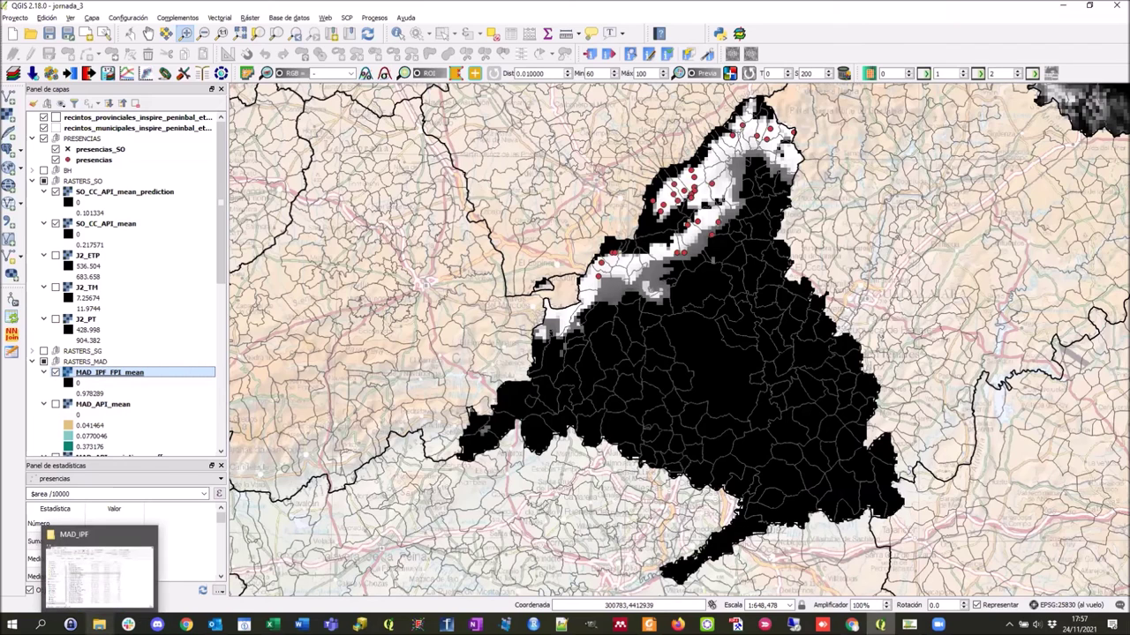
click(103, 598)
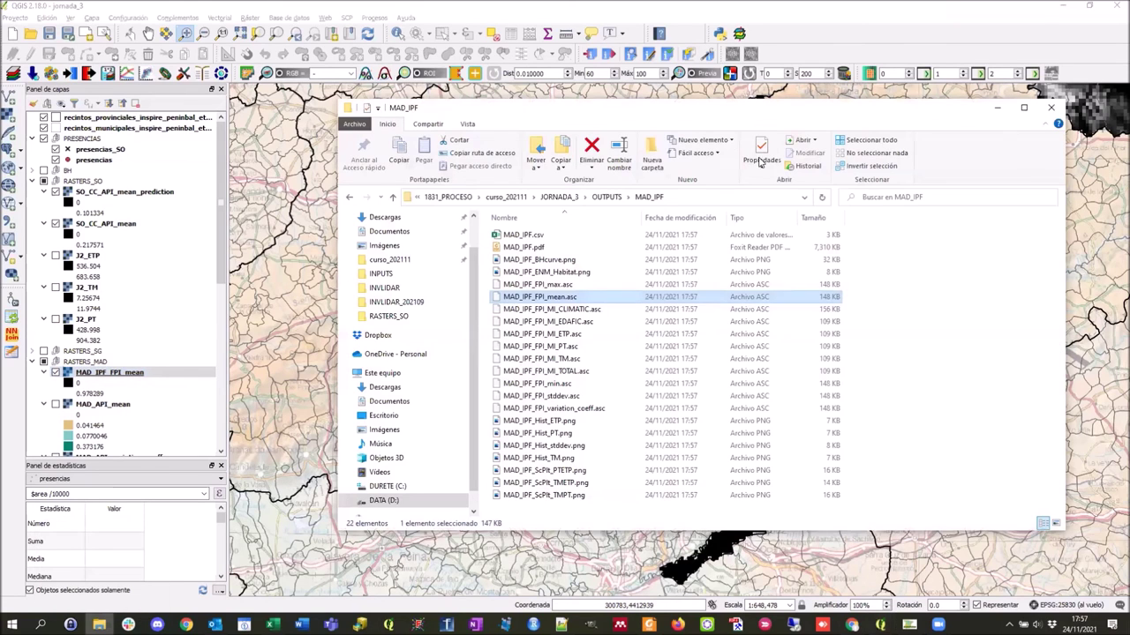
click(1026, 108)
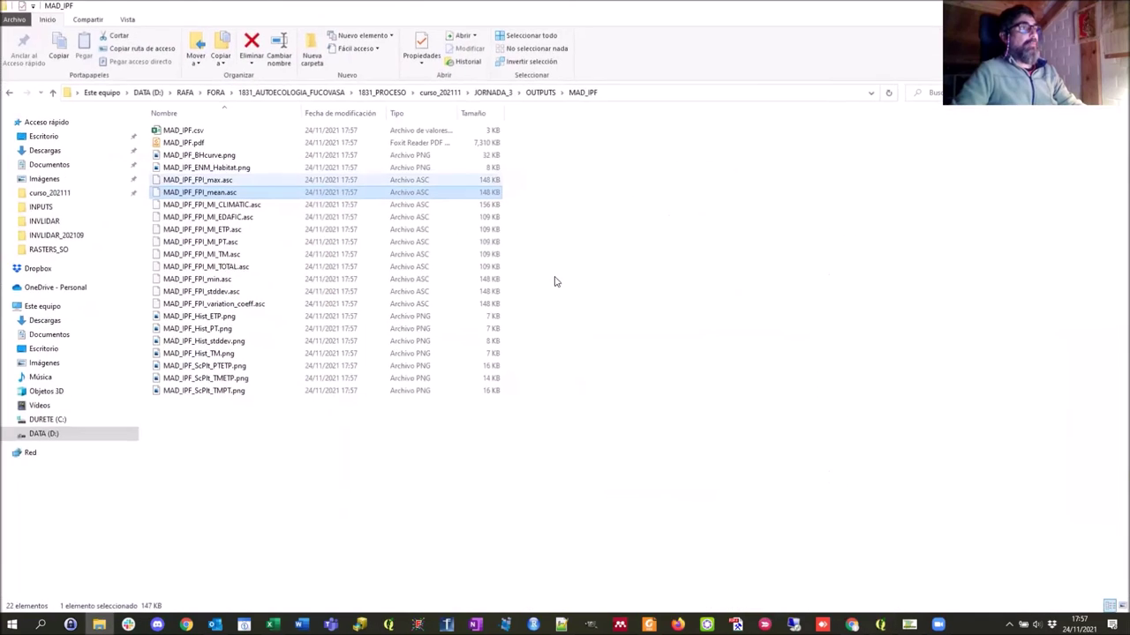
key(alt+Tab)
key(alt+Tab)
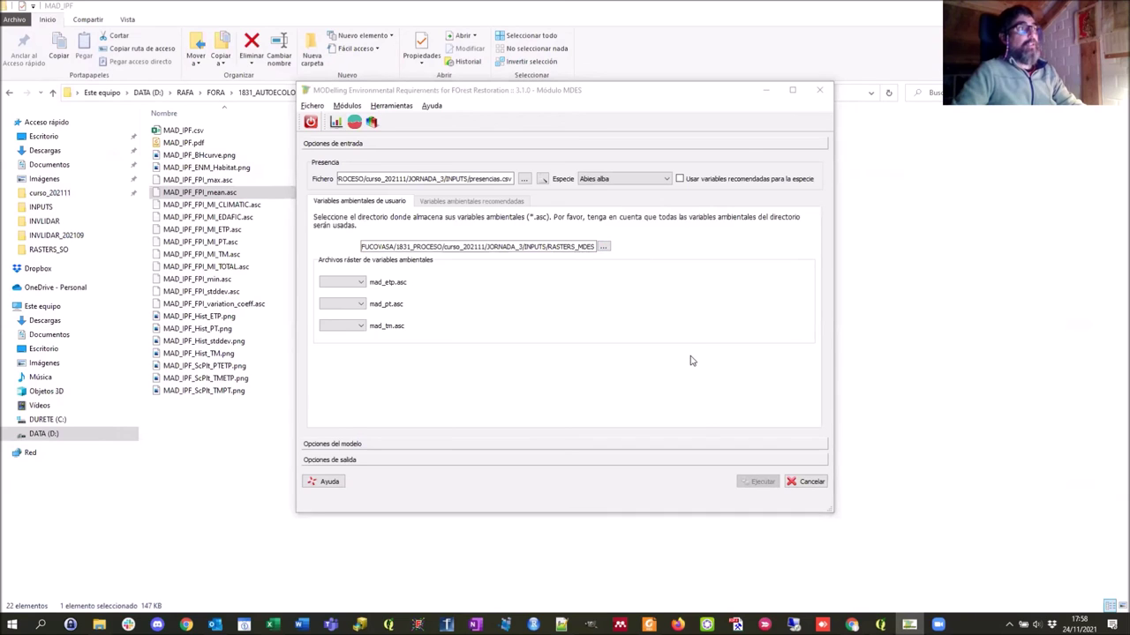
key(alt+Tab)
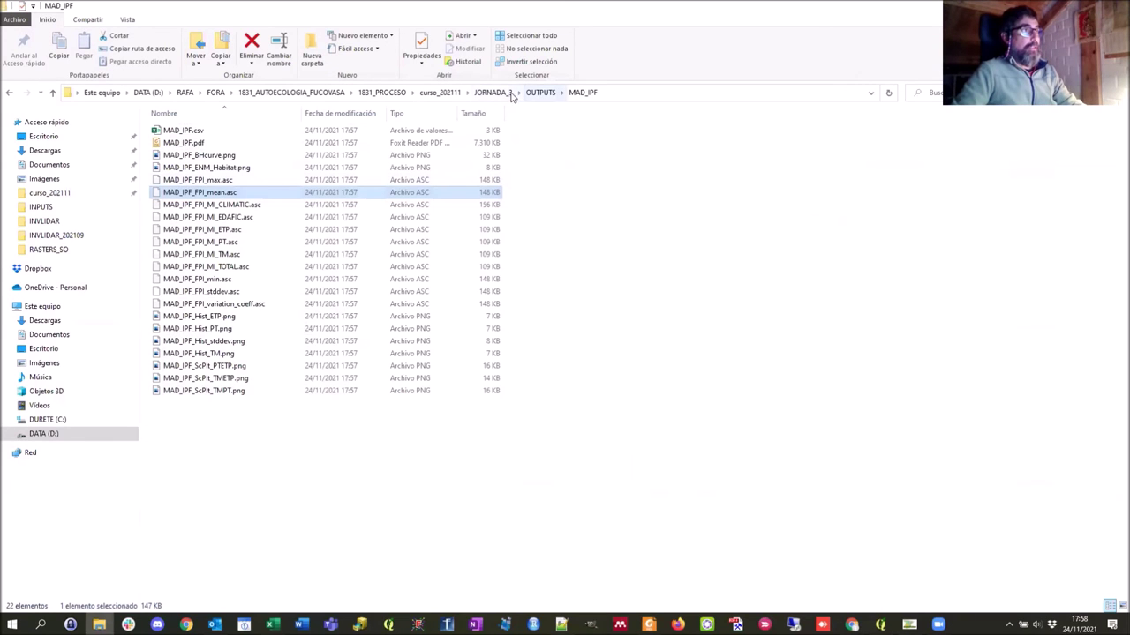
click(491, 93)
double_click(181, 147)
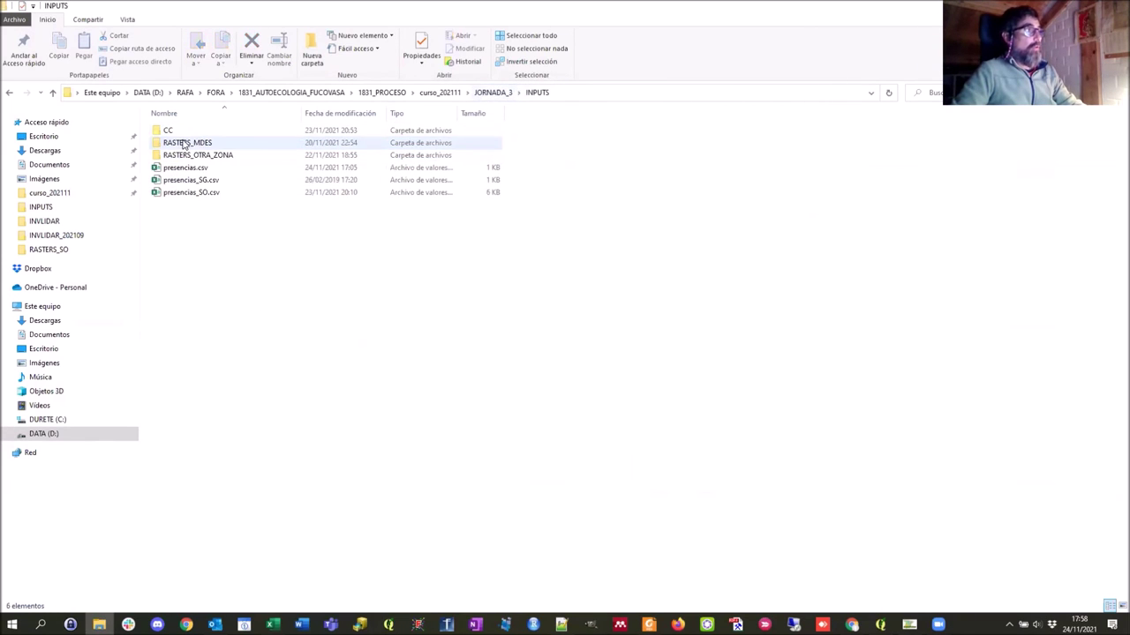
double_click(176, 143)
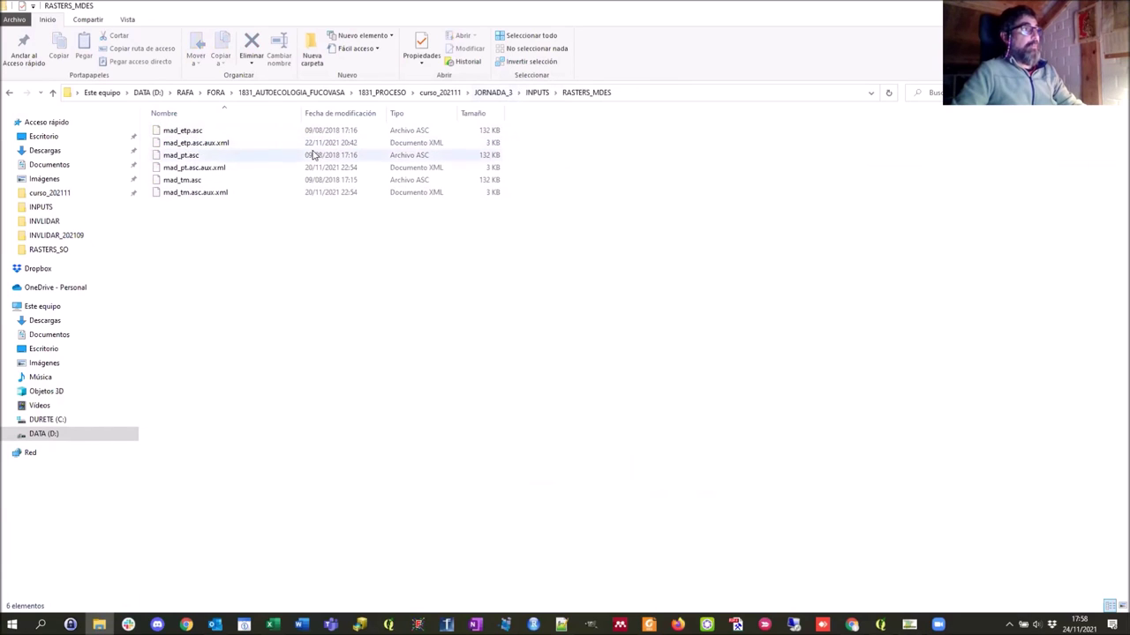
Sort the files in the RASTERS_MDES folder by type and switch to QGIS
click(397, 113)
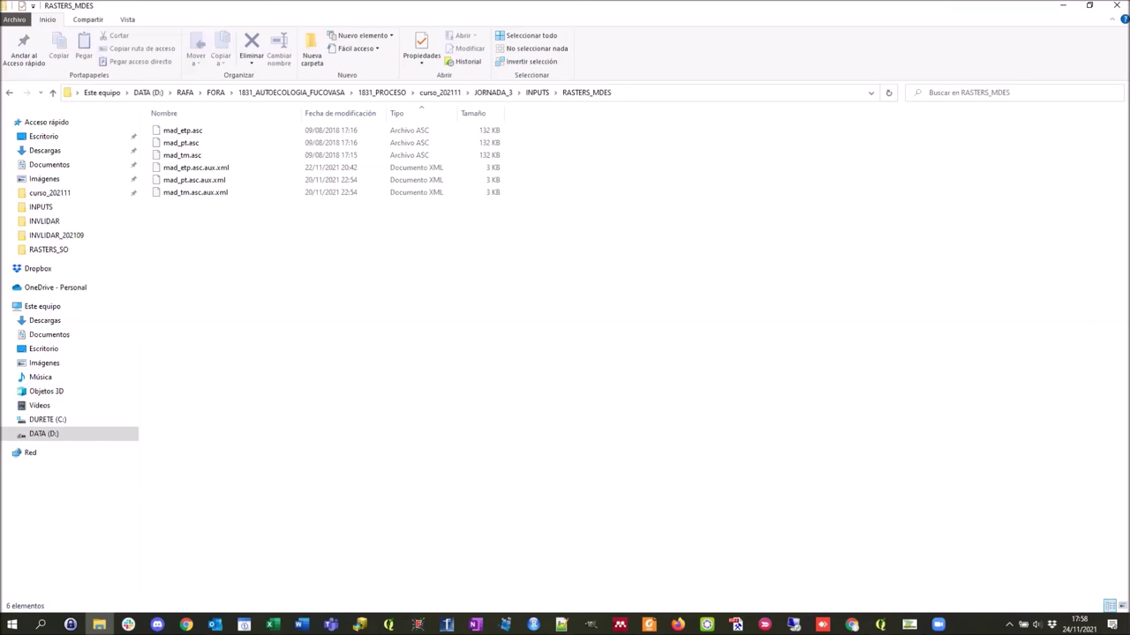
key(alt+Tab)
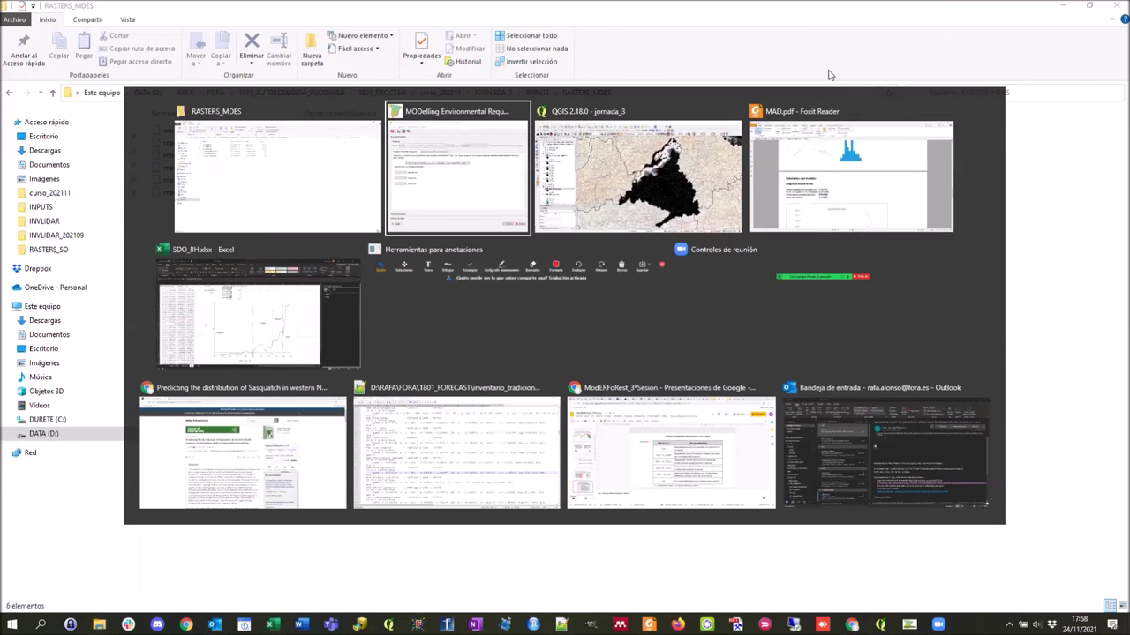
key(alt+Tab)
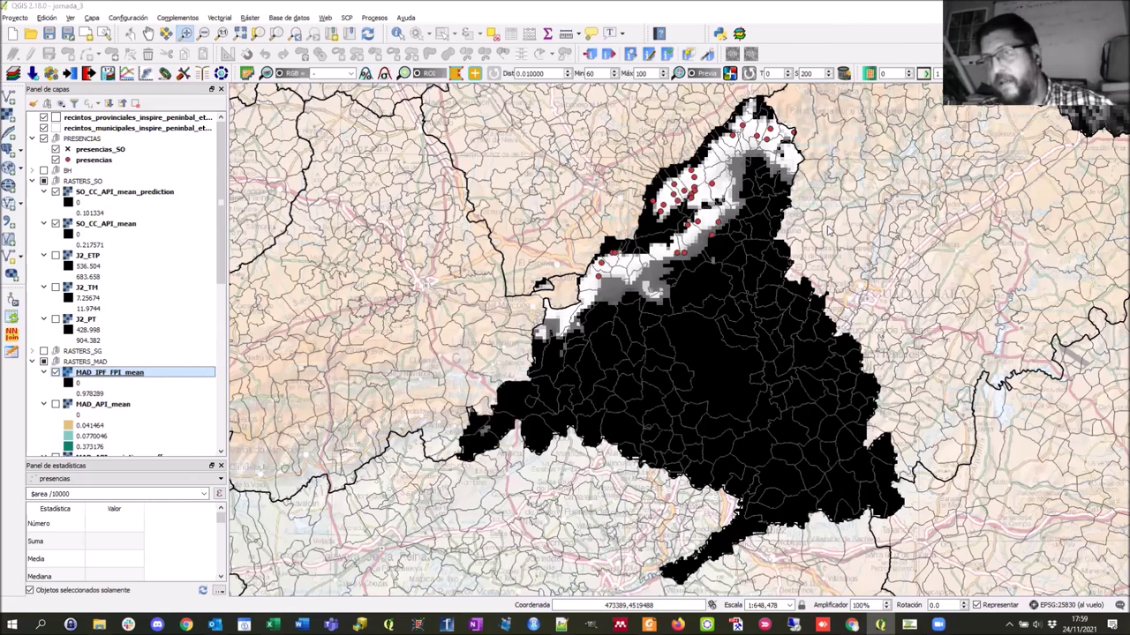
Switch to File Explorer and shrink the RASTERS_MDES window so that it sits beside the MDES module's environmental variables
key(alt+Tab)
key(alt+Tab)
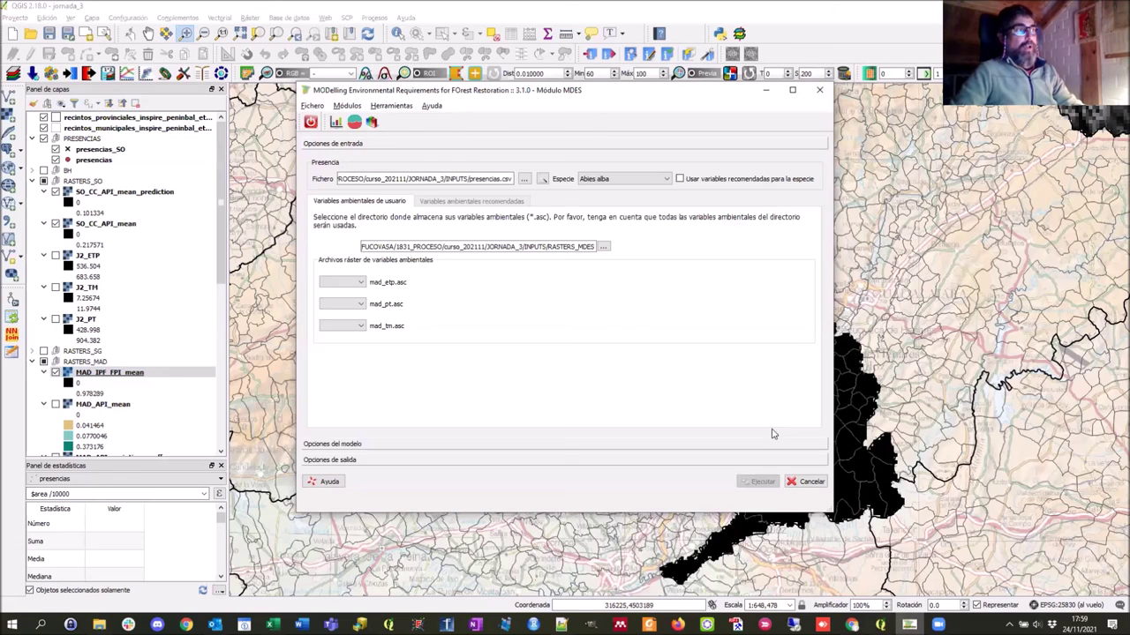
key(alt+Tab)
key(Tab)
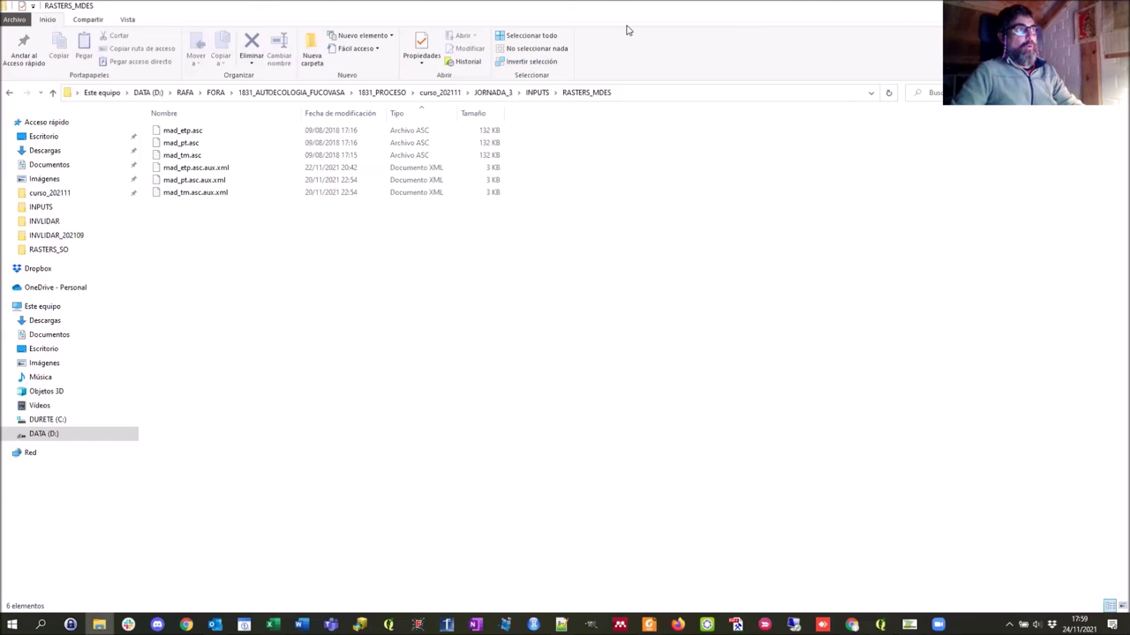
key(super+Down)
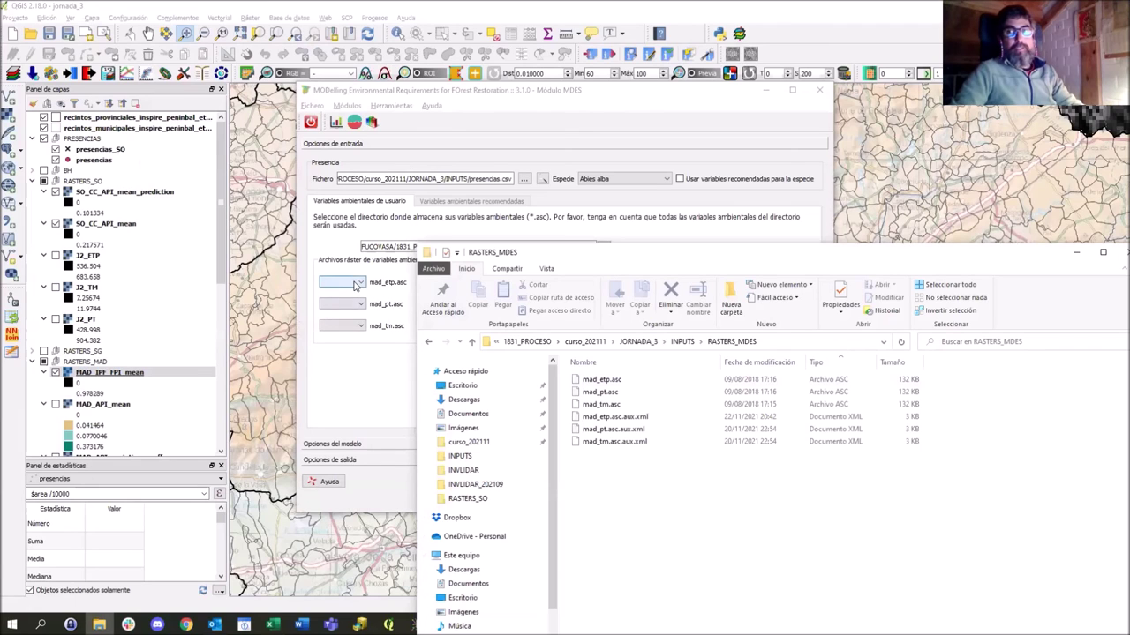
Open the AERF module in ModERFoRest and return to the MDES module
click(354, 123)
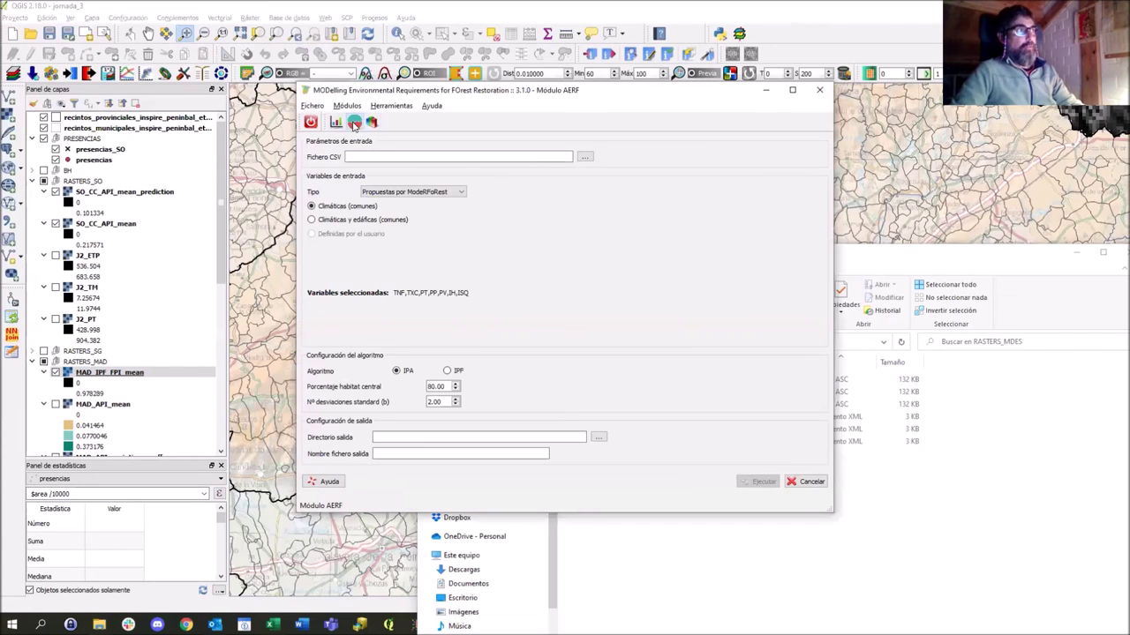
click(335, 122)
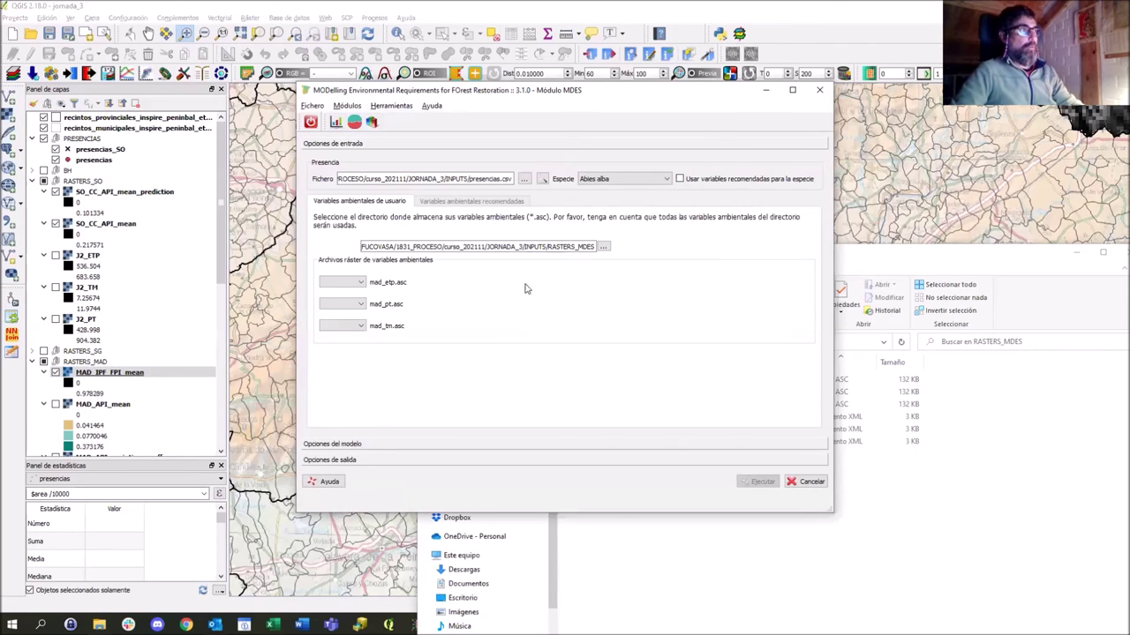
Switch to QGIS, turn on the MAD_API_mean layer, and toggle MAD_IPF_FPI_mean off and on to compare the two models
key(alt+Tab)
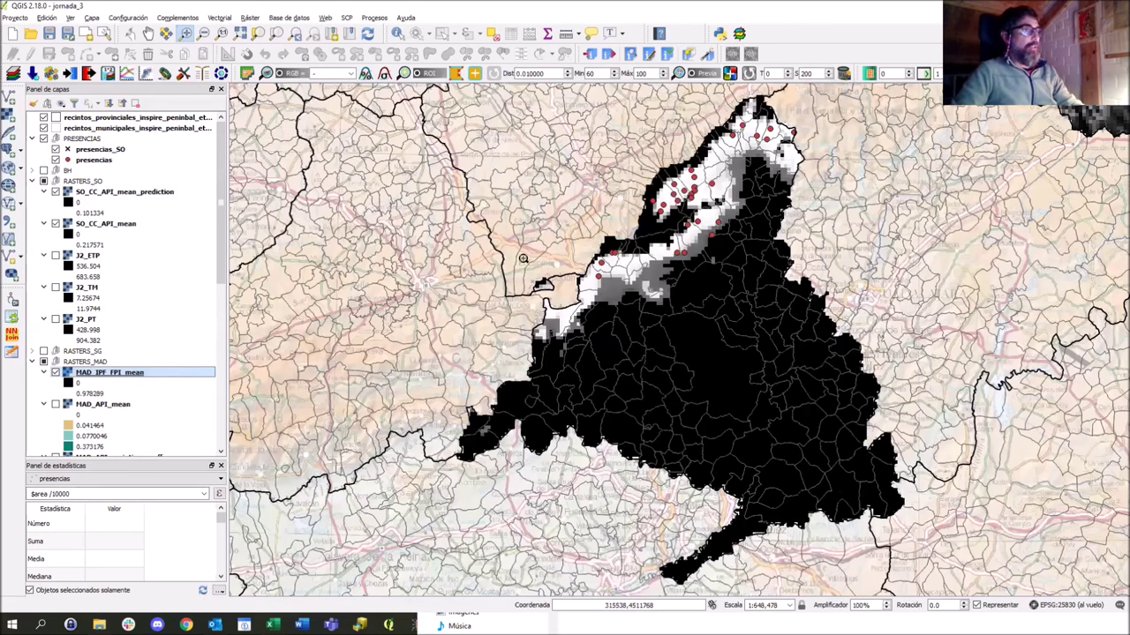
click(55, 404)
click(56, 372)
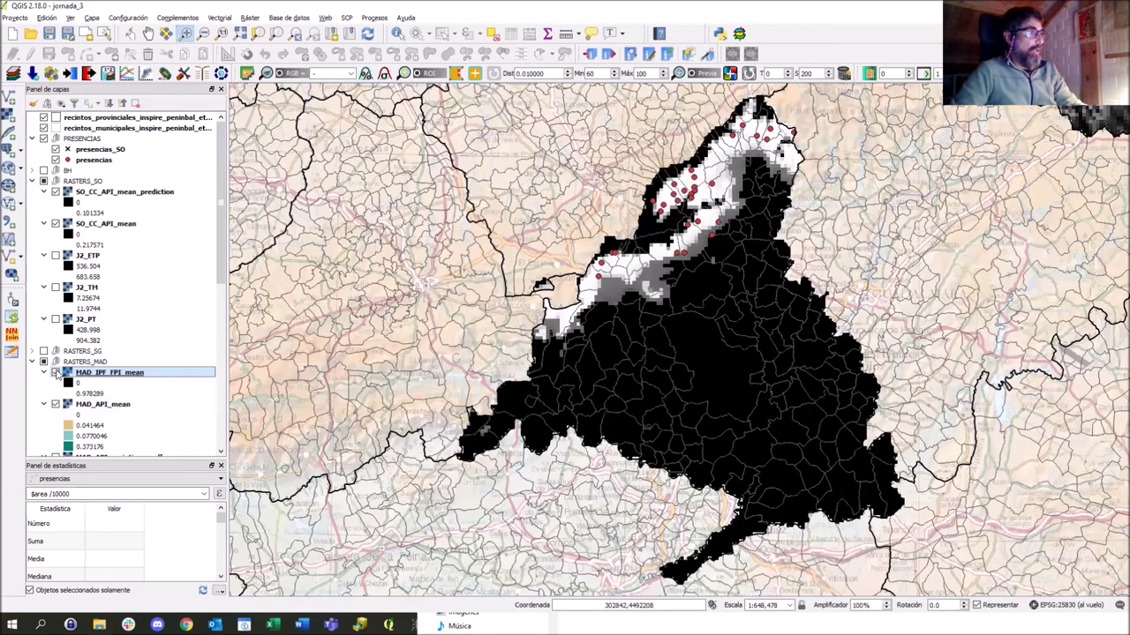
click(56, 372)
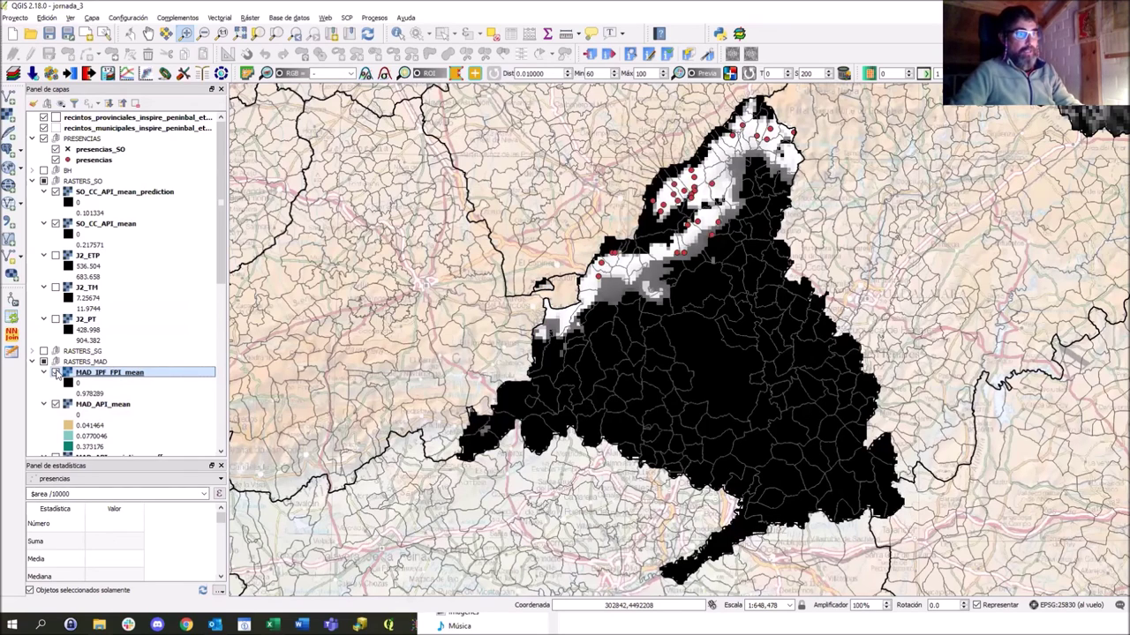
key(alt+Tab)
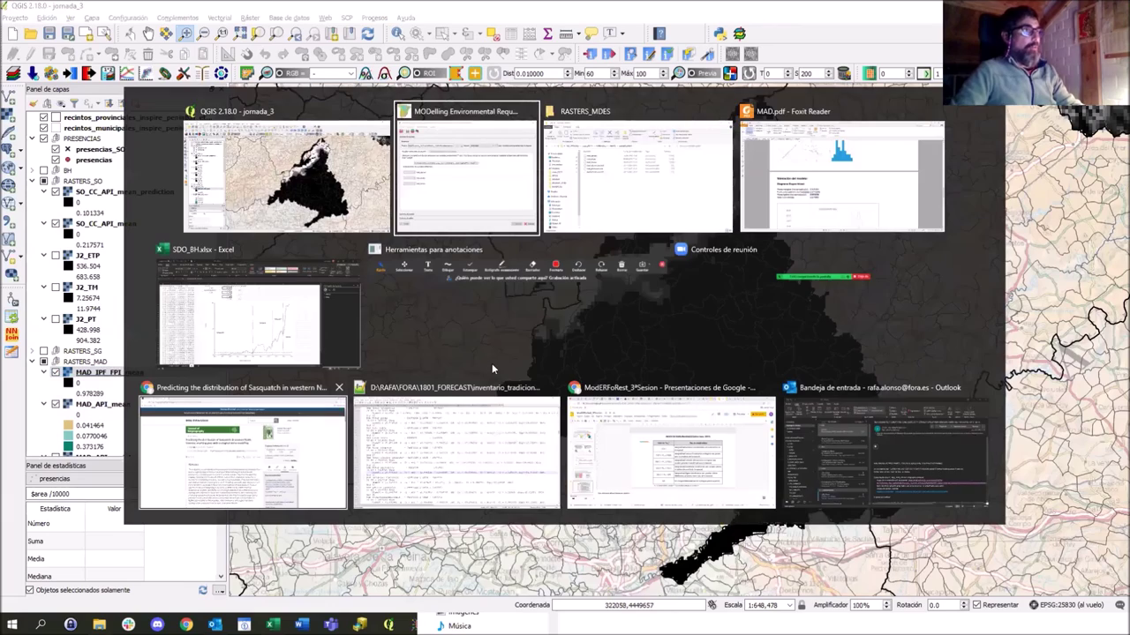